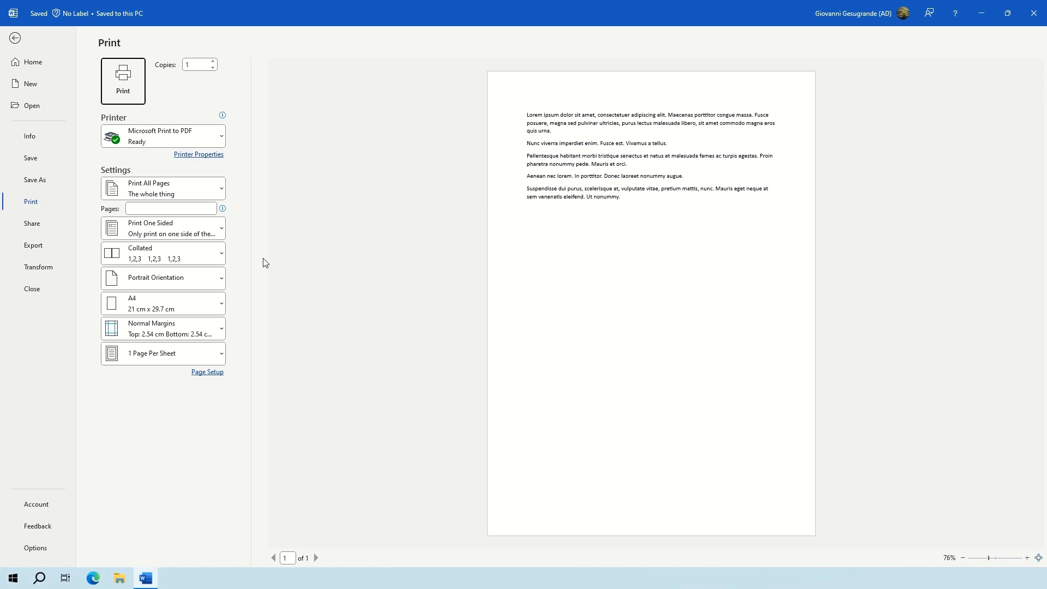
Review the available printers, keep Microsoft Print to PDF, and print one copy of all pages
click(166, 135)
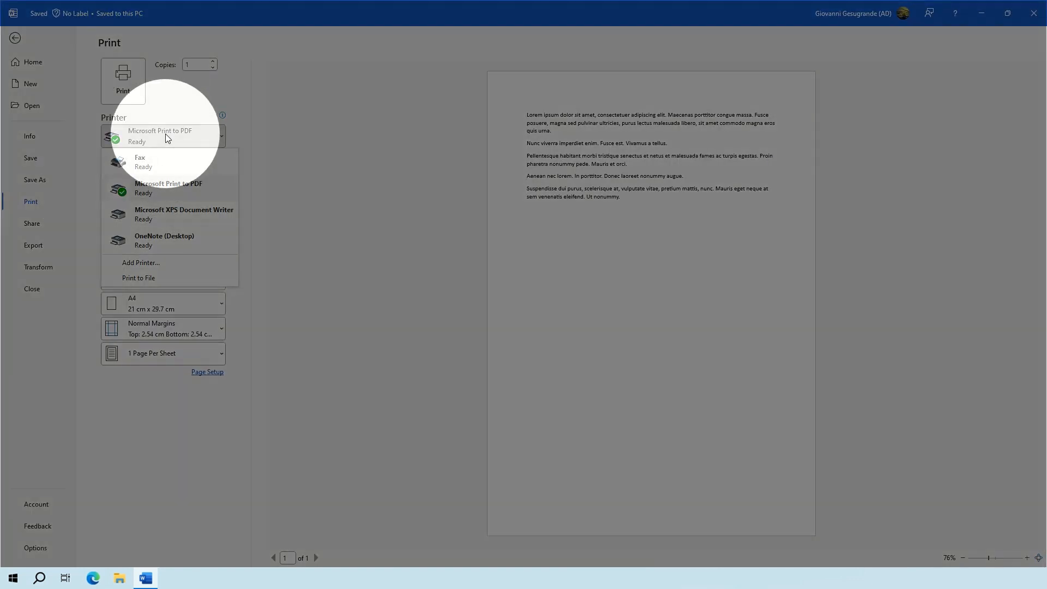
click(165, 136)
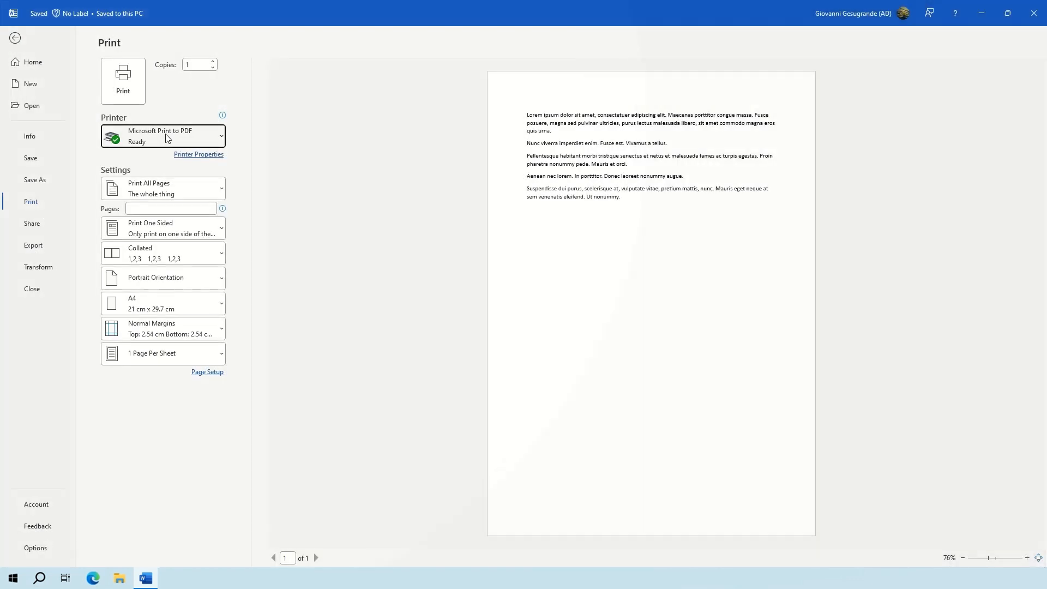
click(130, 82)
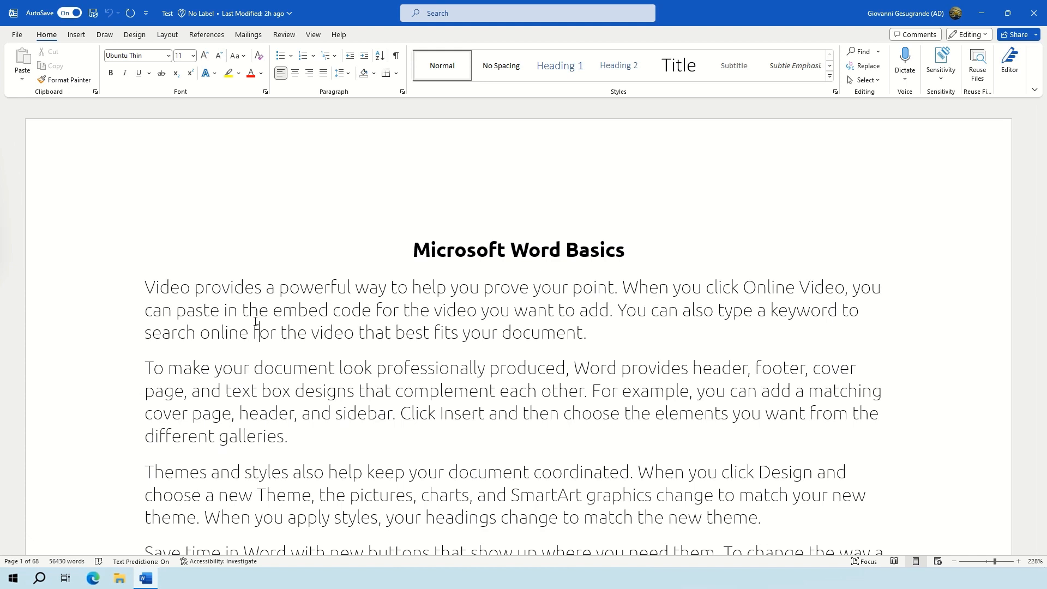
Move the text cursor line by line down to the paragraph starting "Reading is easier, too"
key(Down)
key(Down)
key(Down)
key(Down)
key(Down)
key(Down)
key(Down)
key(Down)
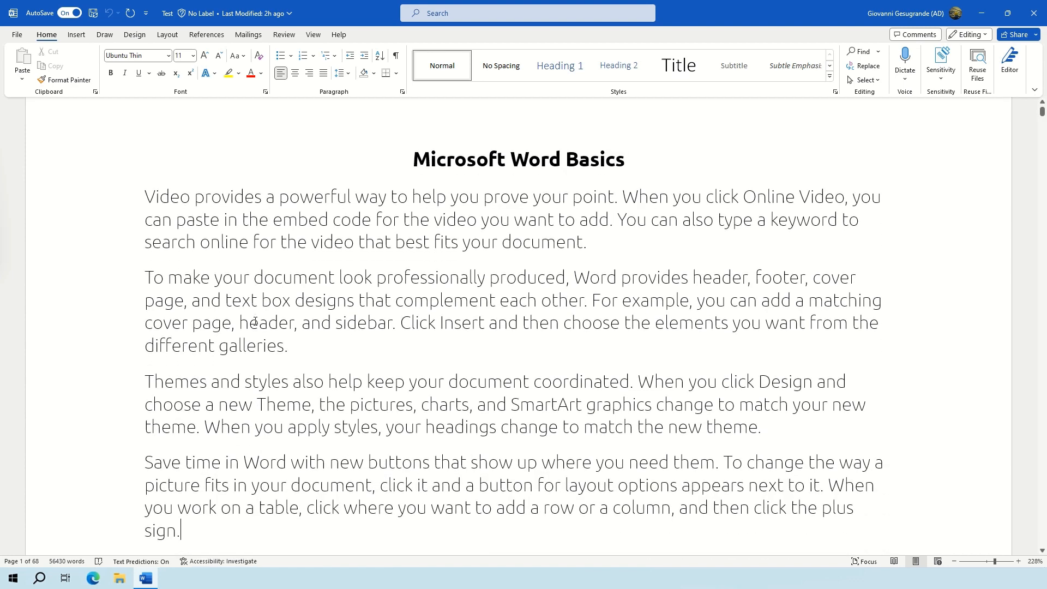
key(Down)
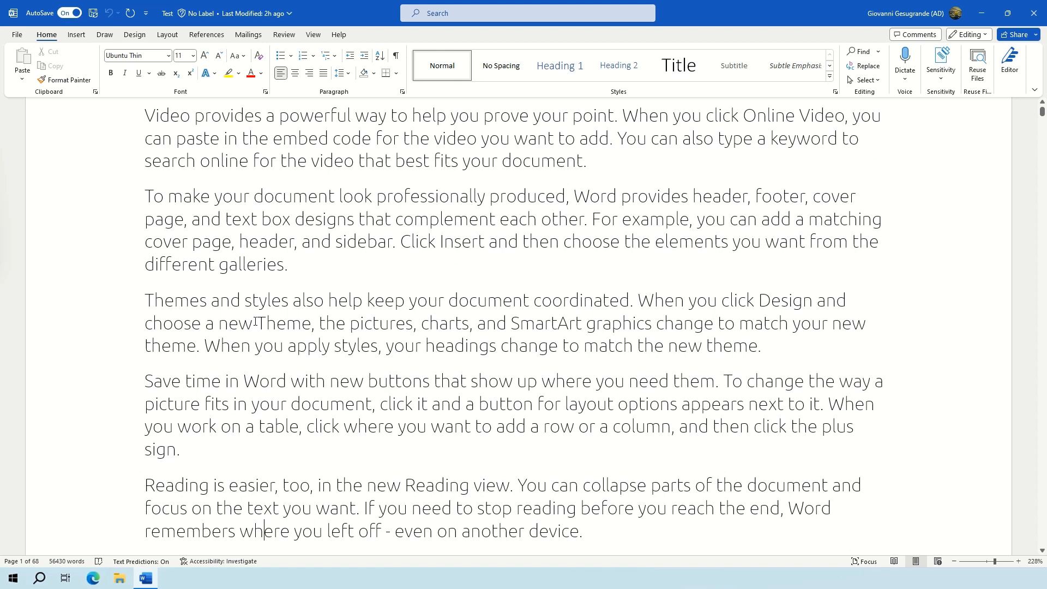
Move the text cursor forward character by character into the following paragraph starting "Video provides a powerful way"
key(Right)
key(Right)
key(Right)
key(Right)
key(Right)
key(Right)
key(Right)
key(Right)
key(Right)
key(Right)
key(Right)
key(Right)
key(Right)
key(Right)
key(Right)
key(Right)
key(Right)
key(Right)
key(Right)
key(Right)
key(Right)
key(Right)
key(Right)
key(Right)
key(Right)
key(Right)
key(Right)
key(Right)
key(Right)
key(Right)
key(Right)
key(Right)
key(Right)
key(Right)
key(Right)
key(Right)
key(Right)
key(Right)
key(Right)
key(Right)
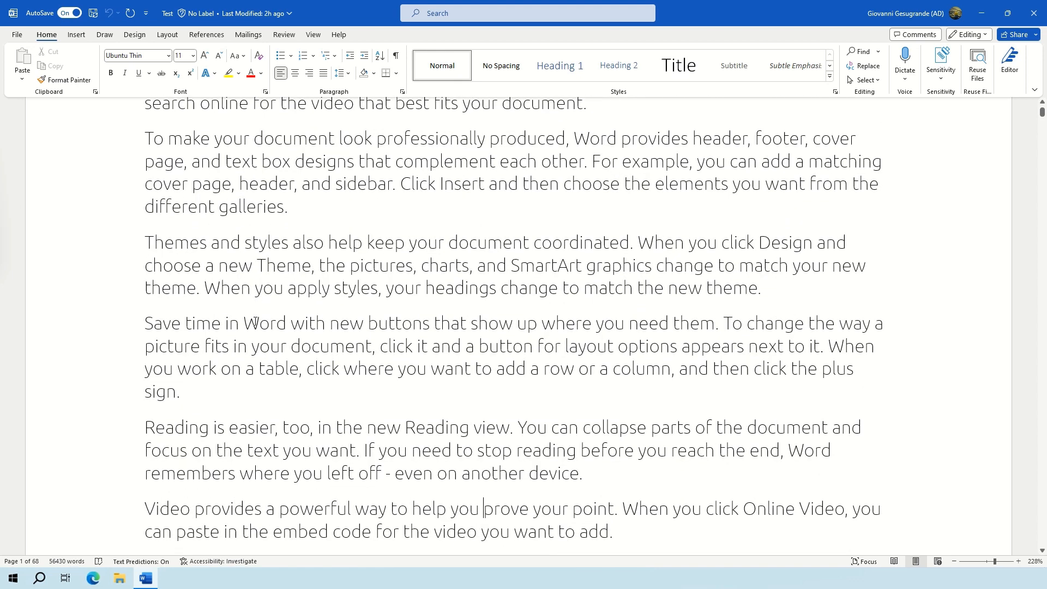
key(Right)
key(Right)
key(Right)
key(Right)
key(Right)
key(Right)
key(Right)
key(Right)
key(Right)
key(Right)
key(Right)
key(Right)
key(Right)
key(Right)
key(Right)
key(Right)
Move the text cursor back character by character and up line by line to the start of the title "Microsoft Word Basics"
key(Left)
key(Left)
key(Left)
key(Left)
key(Left)
key(Left)
key(Left)
key(Left)
key(Left)
key(Left)
key(Left)
key(Left)
key(Left)
key(Left)
key(Left)
key(Left)
key(Left)
key(Left)
key(Left)
key(Left)
key(Left)
key(Left)
key(Left)
key(Left)
key(Left)
key(Left)
key(Left)
key(Left)
key(Left)
key(Left)
key(Left)
key(Left)
key(Left)
key(Left)
key(Left)
key(Left)
key(Left)
key(Left)
key(Left)
key(Left)
key(Left)
key(Left)
key(Left)
key(Left)
key(Left)
key(Left)
key(Left)
key(Left)
key(Left)
key(Left)
key(Left)
key(Left)
key(Up)
key(Up)
key(Up)
key(Up)
key(Up)
key(Up)
key(Up)
key(Up)
key(Up)
key(Up)
key(Up)
key(Up)
key(Up)
key(Up)
key(Up)
key(Up)
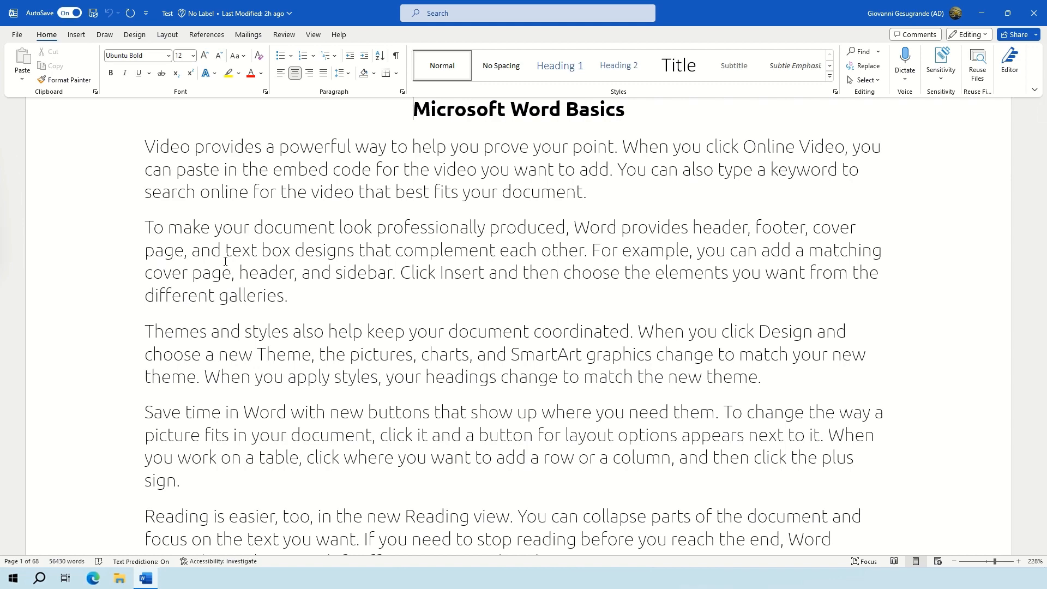
Place the text cursor within the body text on page 3
scroll(298, 297, down, 20)
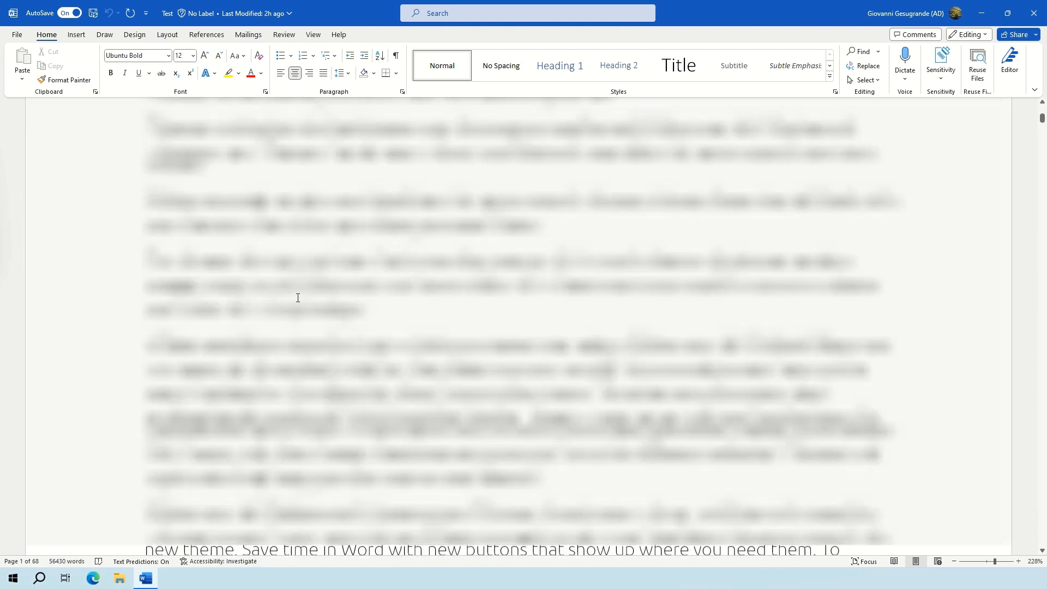
scroll(298, 298, down, 10)
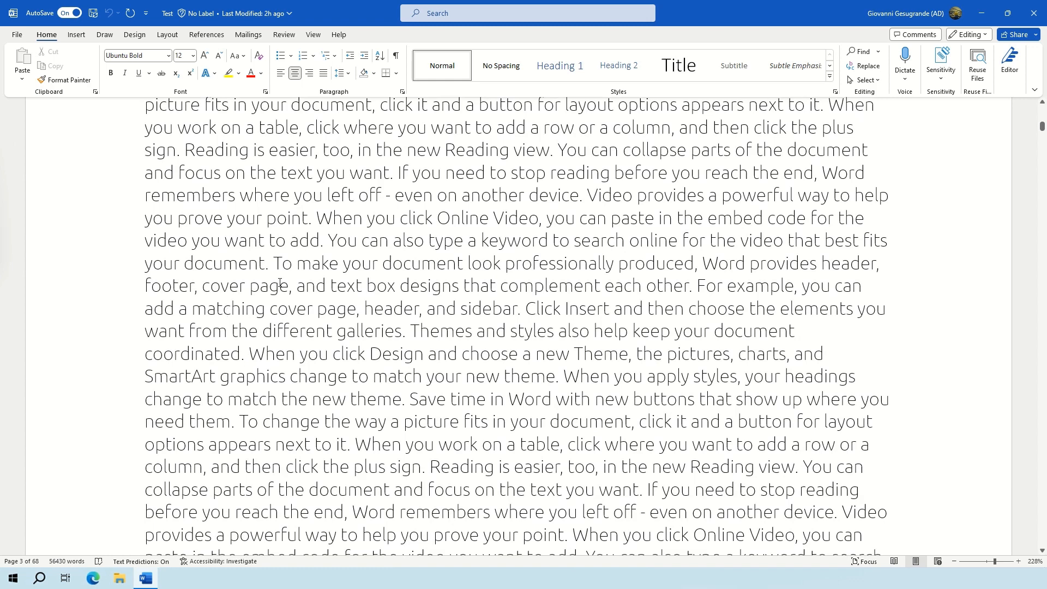
click(307, 286)
scroll(308, 286, up, 7)
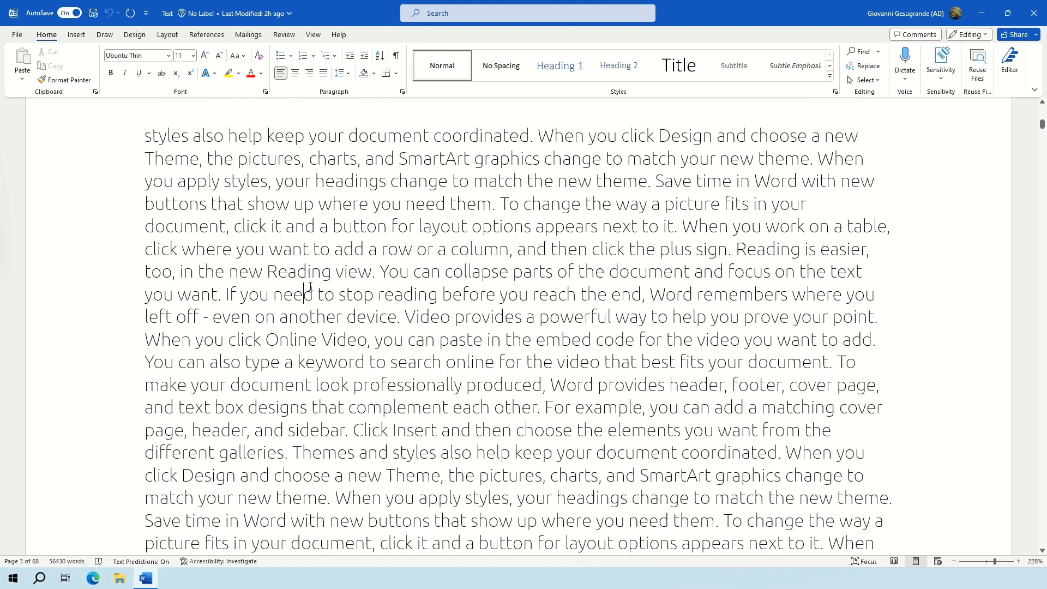
Move the text cursor up three screenfuls from page 3 into page 2
key(Page_Up)
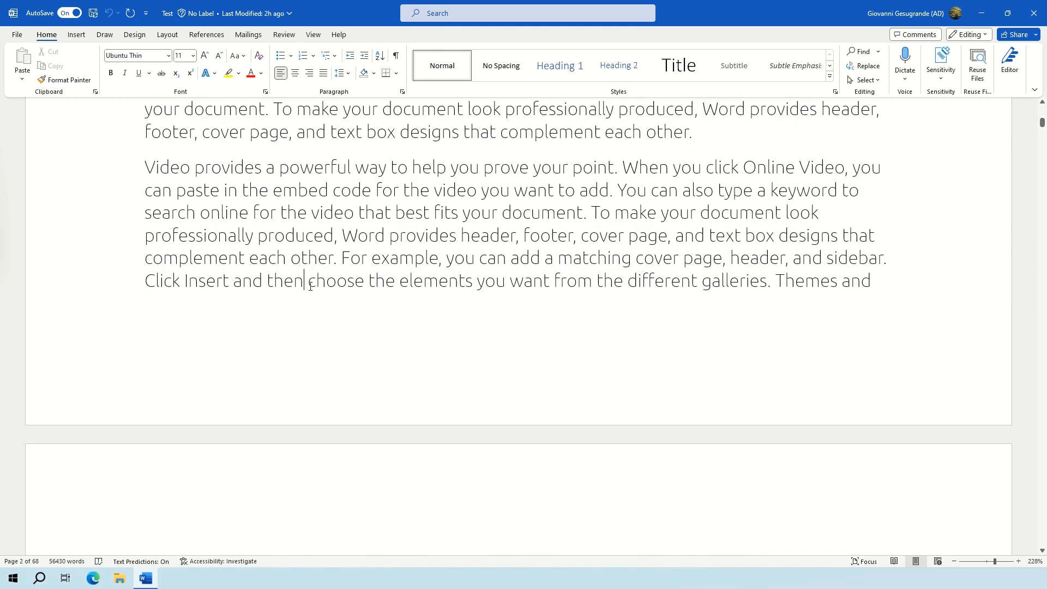
key(Page_Up)
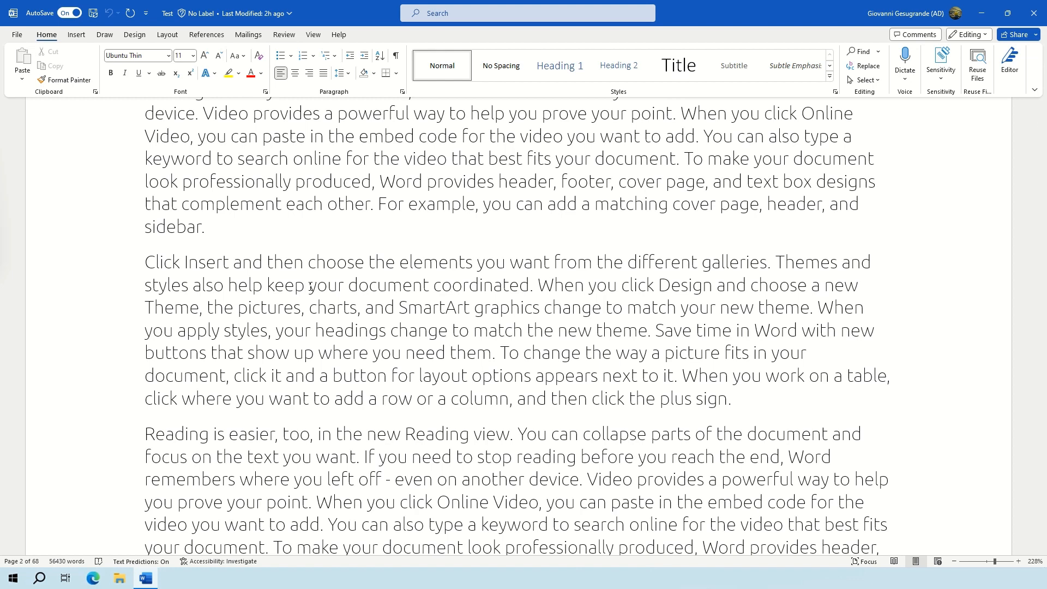
key(Page_Up)
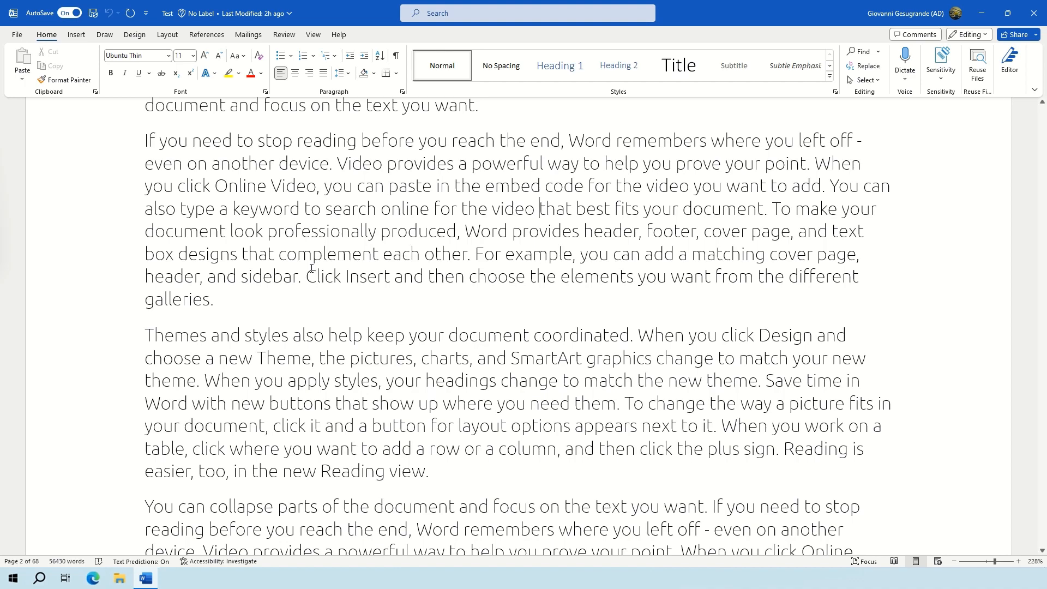
Move the text cursor down one screenful at a time from page 2 to page 4
key(Page_Down)
key(Page_Down)
key(Page_Down)
key(Page_Down)
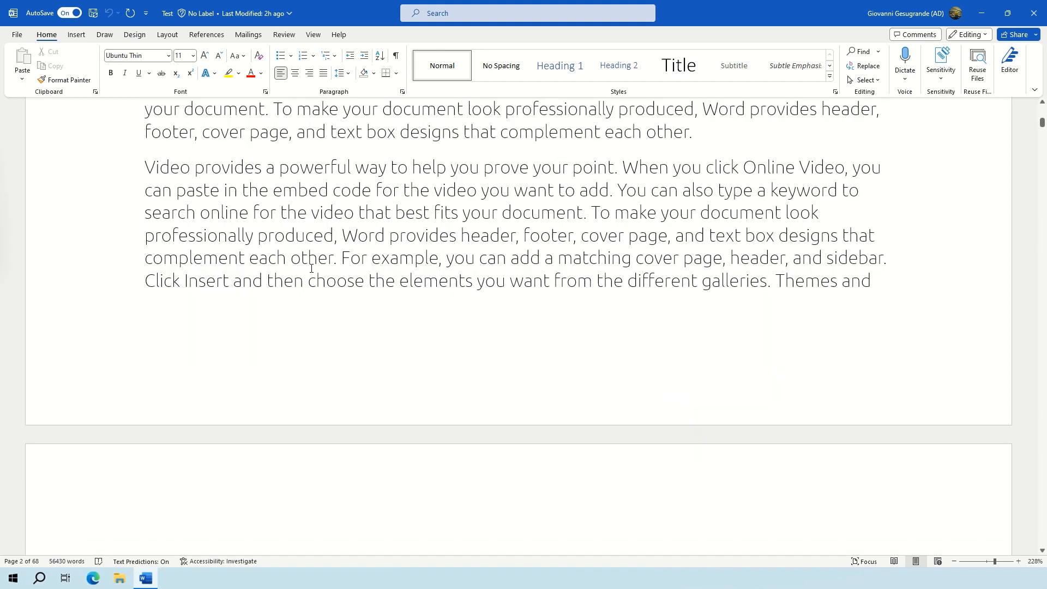
key(Page_Down)
key(Page_Down)
key(Page_Down)
key(Page_Down)
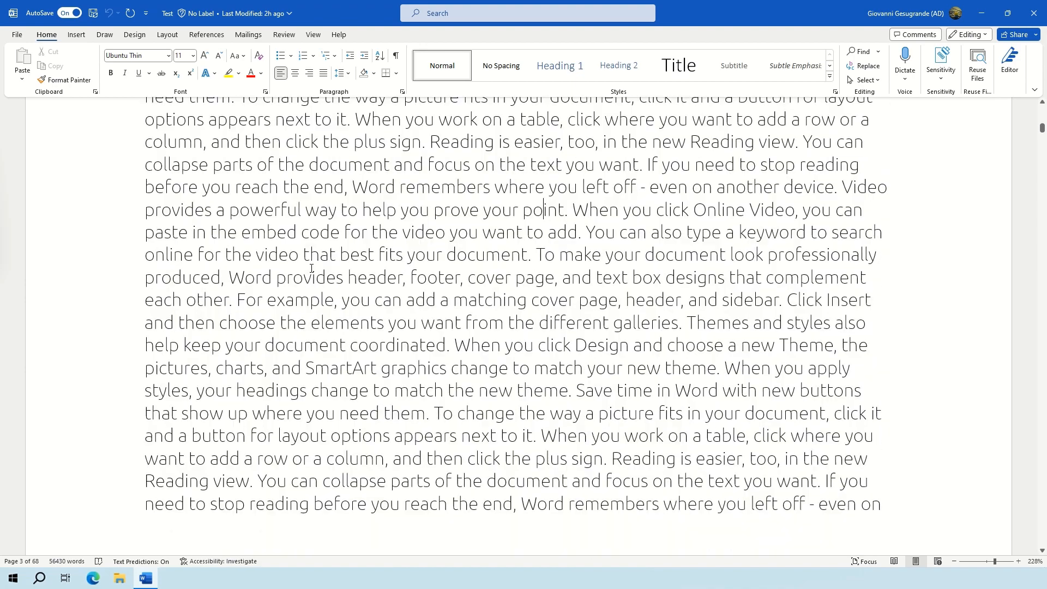
key(Page_Down)
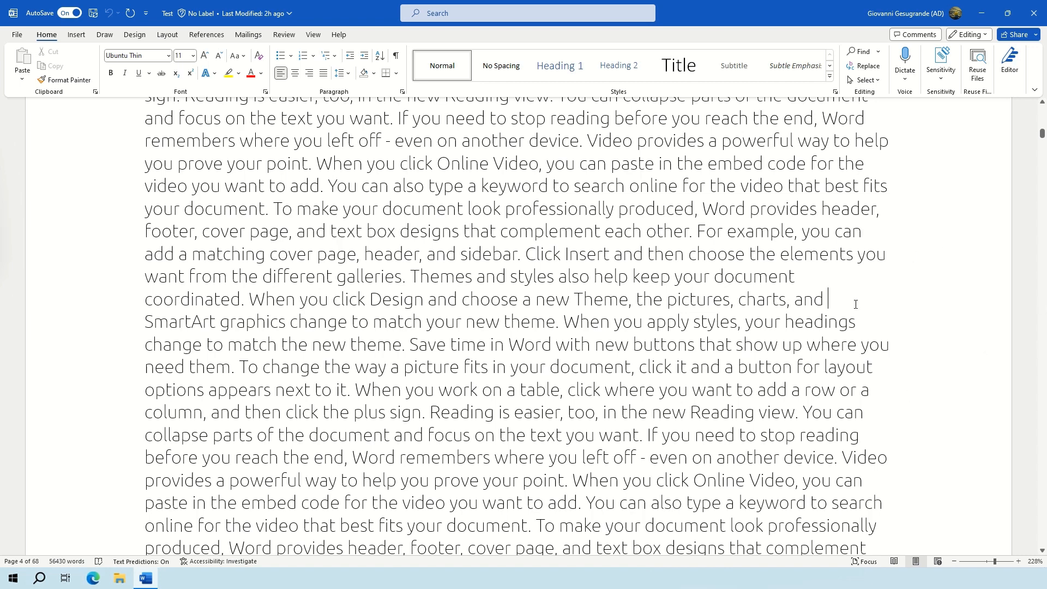
Highlight the last word "and" and the first word "coordinated" of the line on page 4, clearing each selection
double_click(808, 299)
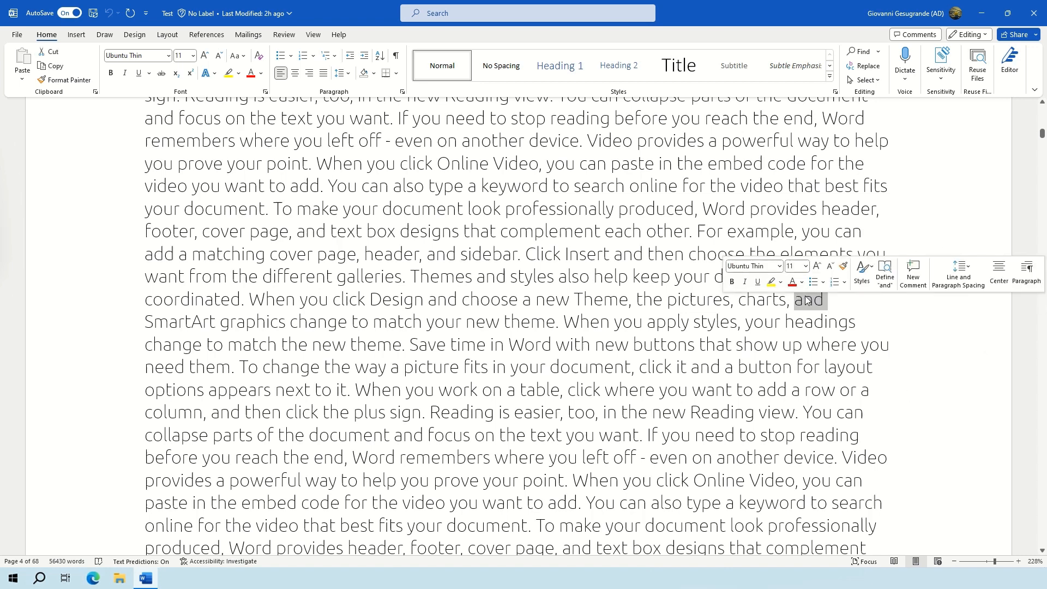
click(845, 308)
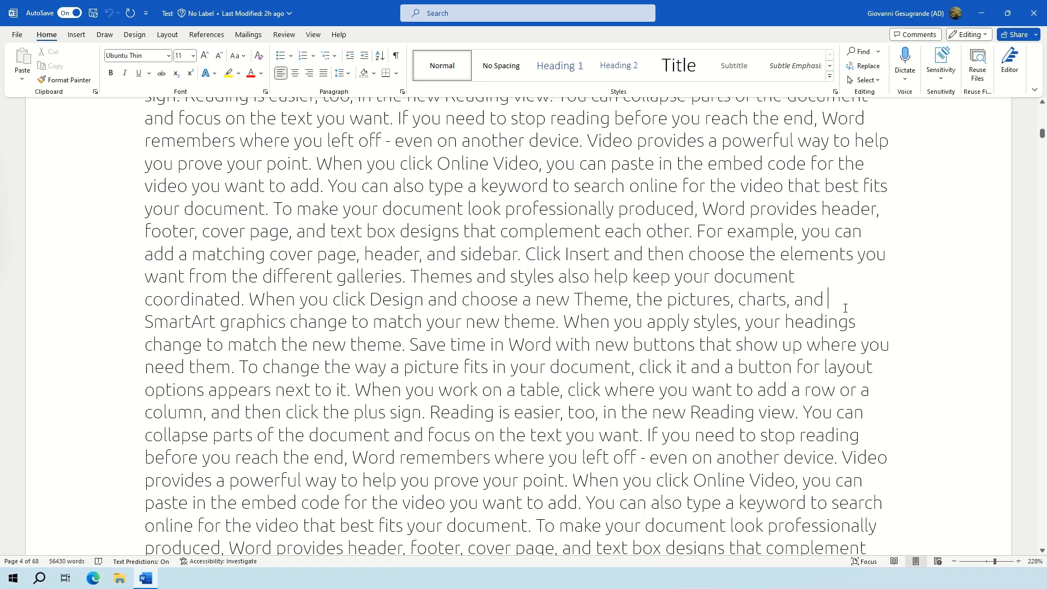
key(Home)
key(ctrl+shift+Right)
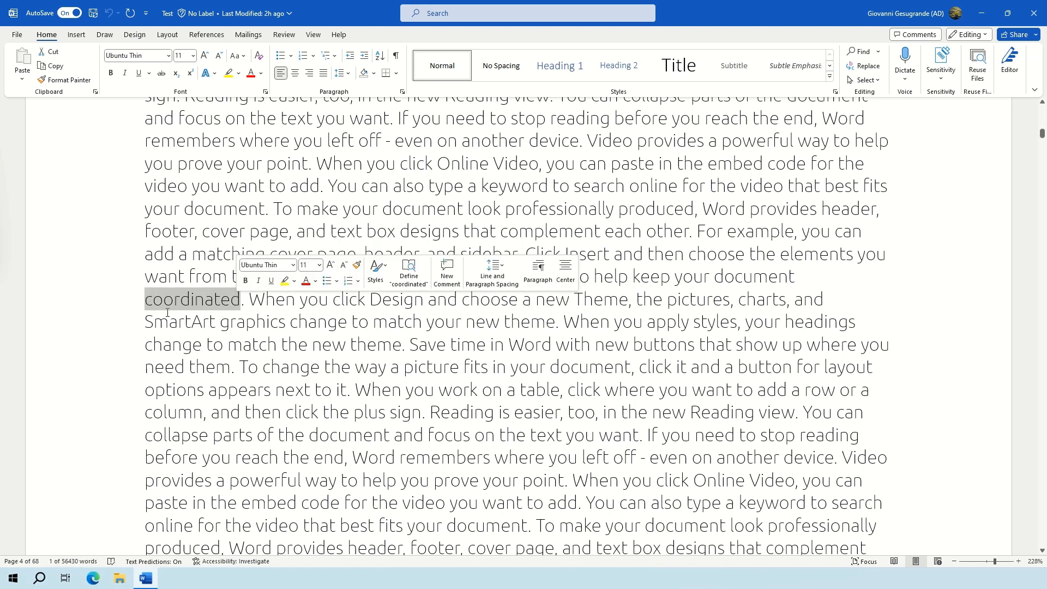
click(135, 306)
click(163, 304)
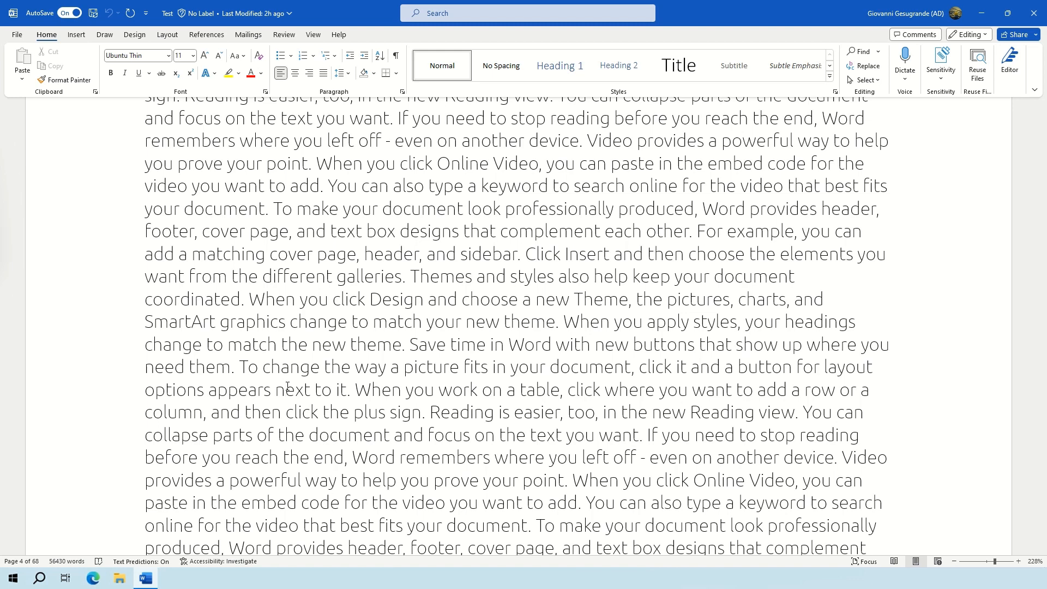
Jump to the very beginning of the document and from there to its very end
key(ctrl+Home)
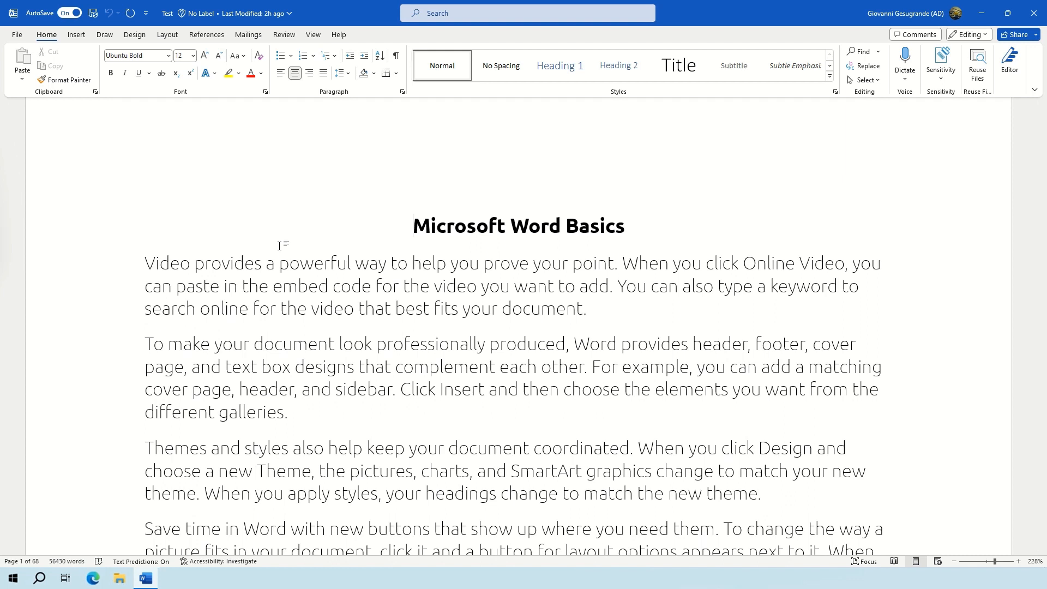
key(ctrl+End)
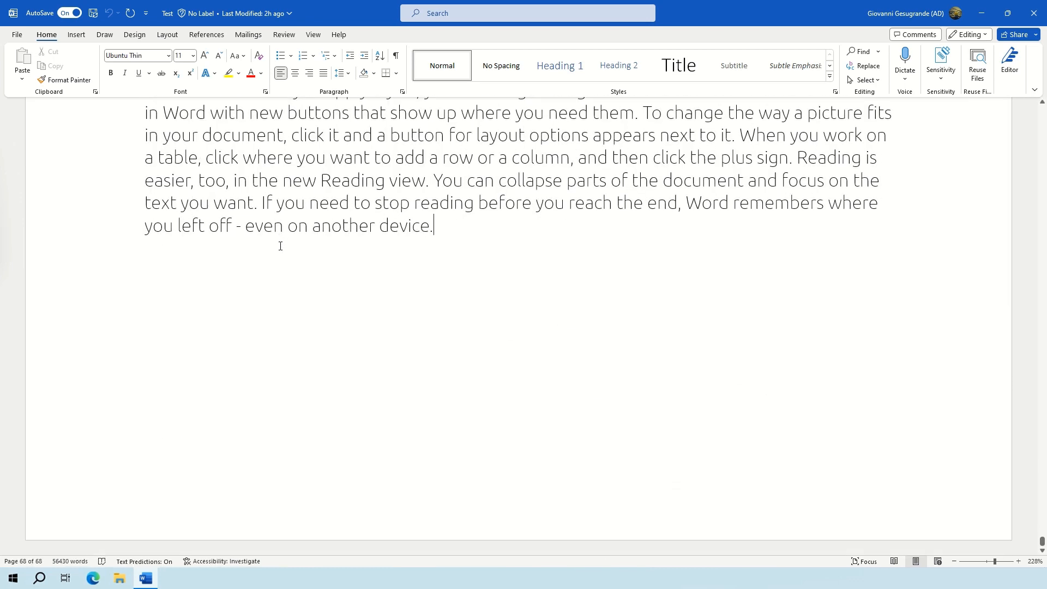
Open Go To for pages and look through the kinds of items it can jump to
click(314, 245)
key(ctrl+g)
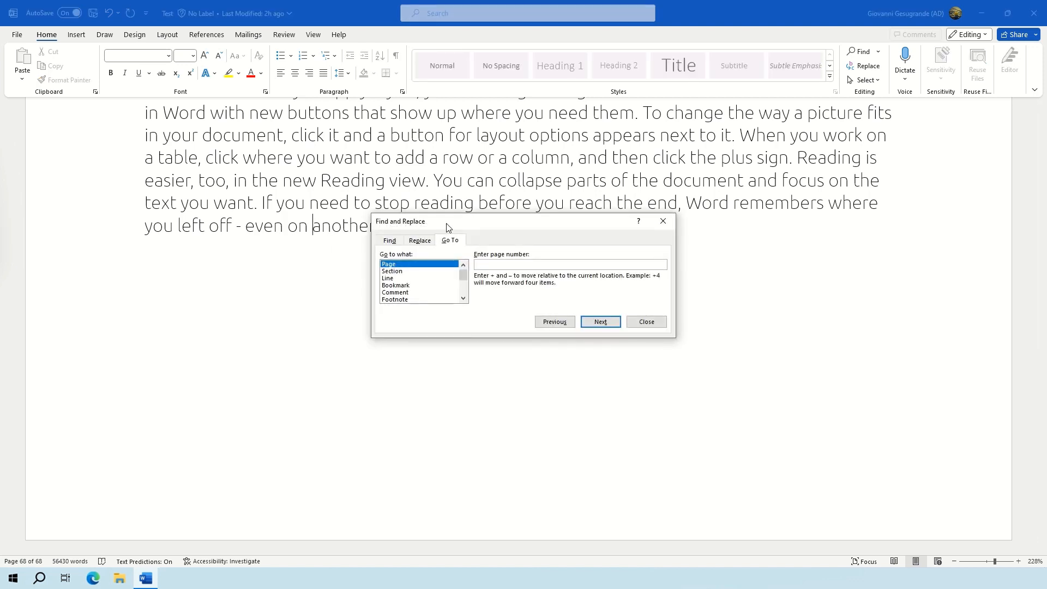
drag(447, 226, 427, 215)
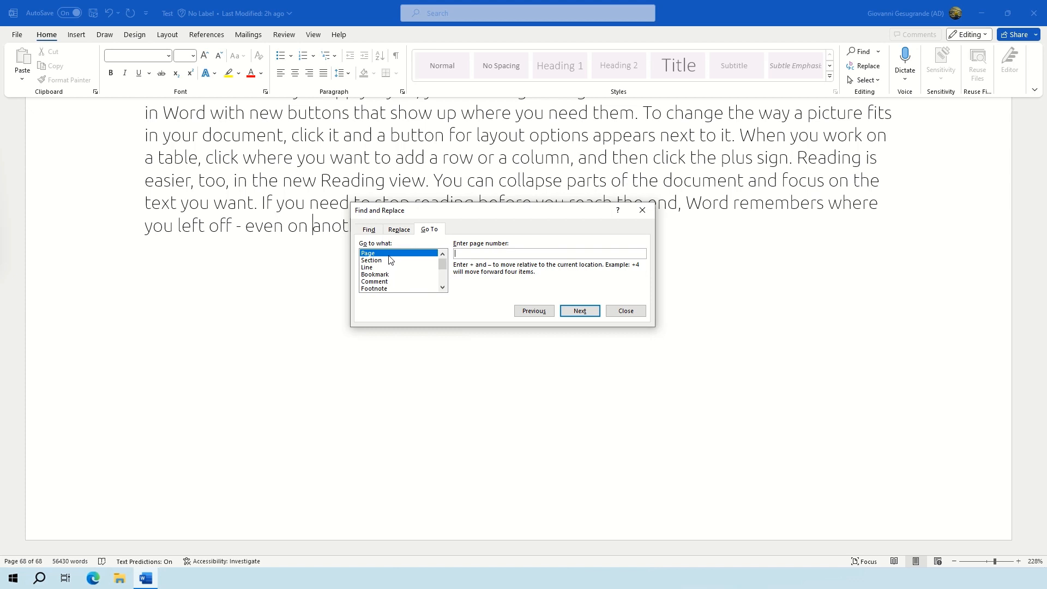
click(444, 289)
click(444, 289)
click(445, 289)
click(445, 289)
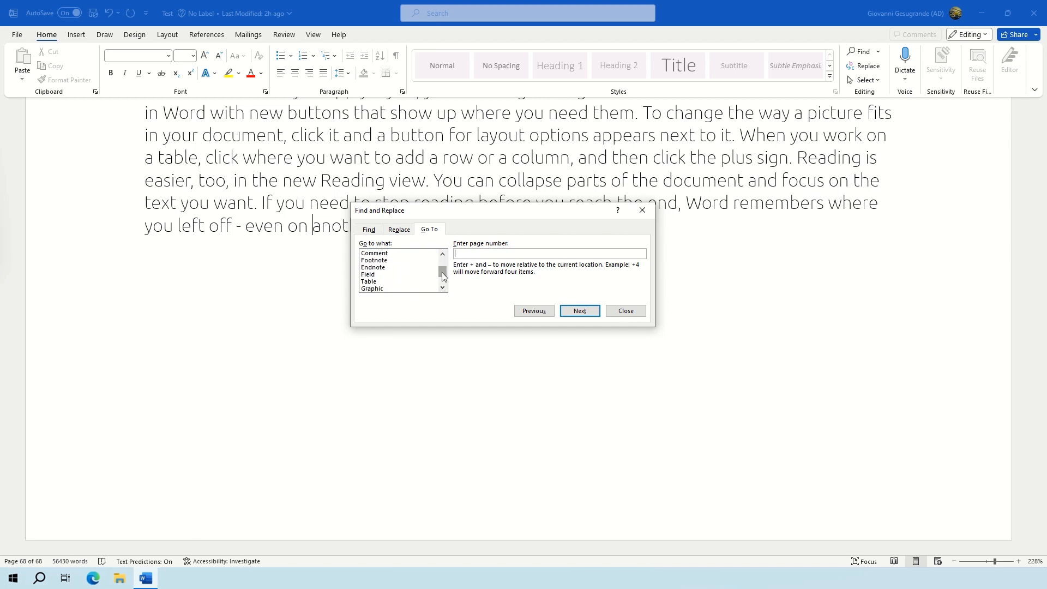
drag(443, 276, 443, 282)
drag(443, 277, 443, 259)
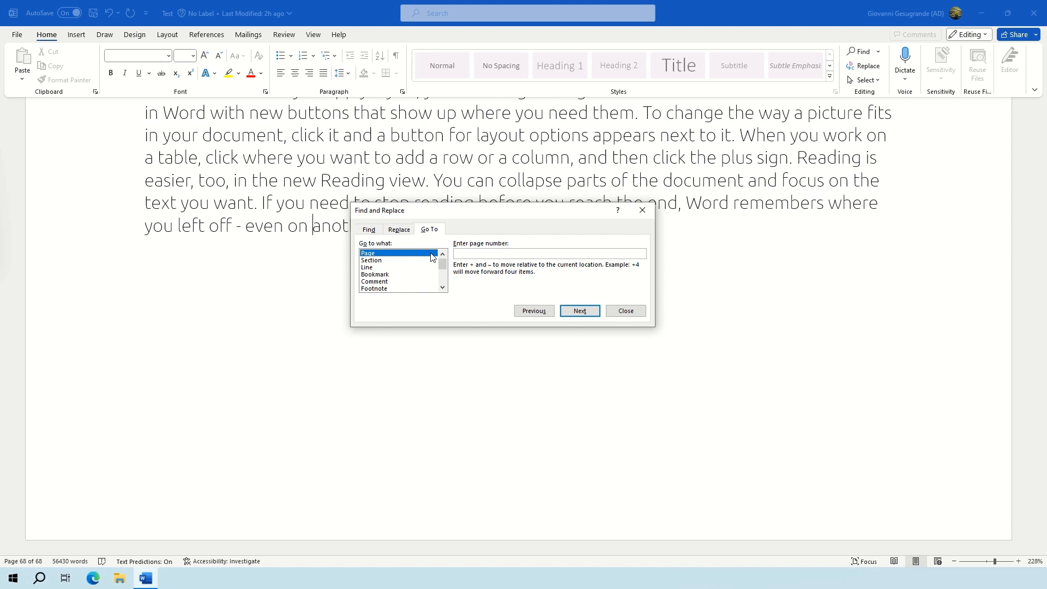
Jump to page 1 of the document with Go To
click(485, 254)
text(1)
key(Return)
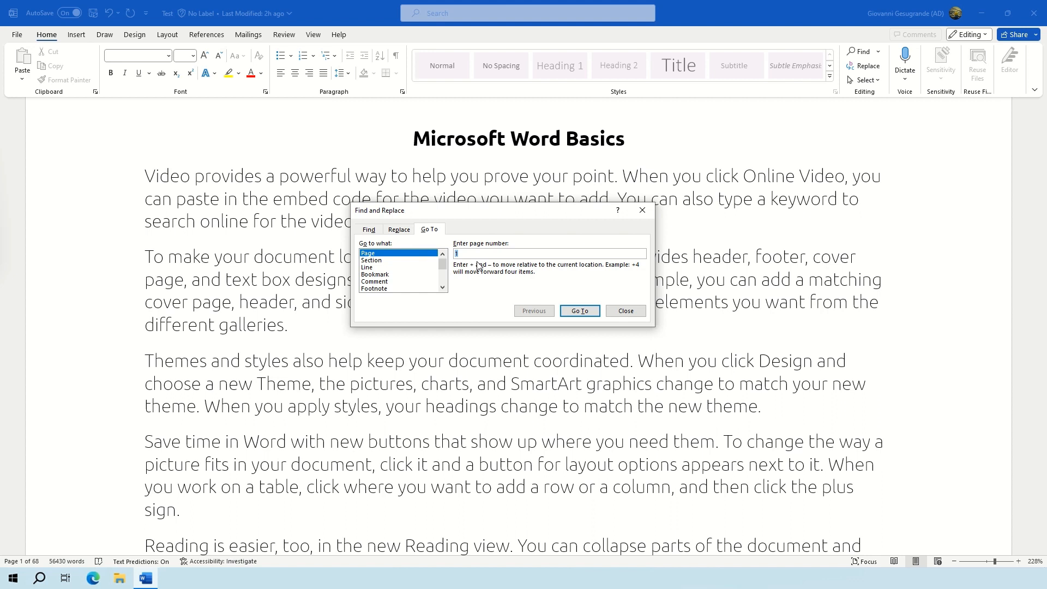
Jump three pages forward with the relative page value +3 and three pages back with -3
text(+3)
key(Return)
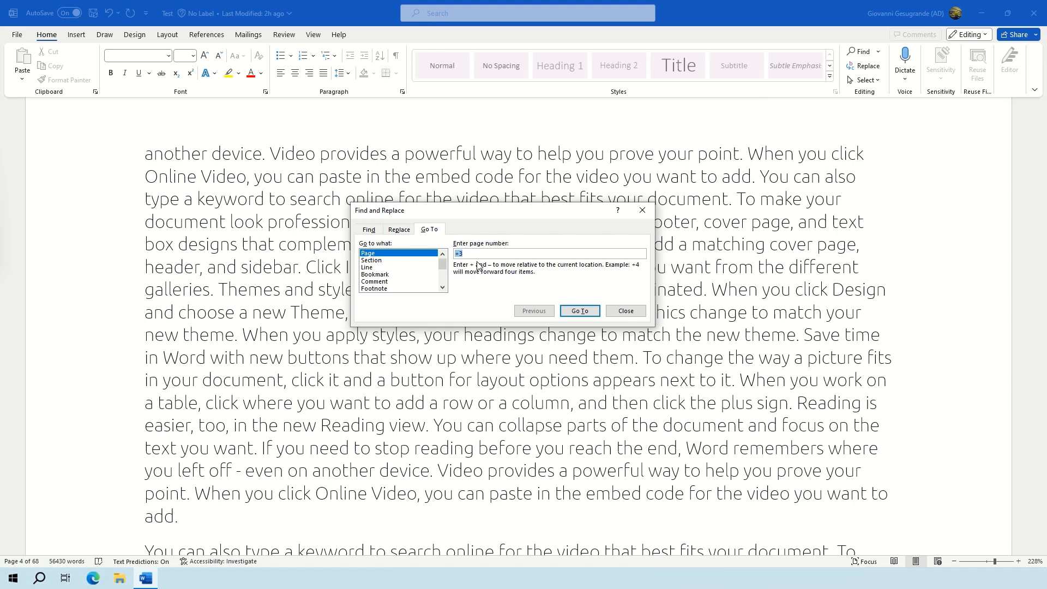
text(-3)
key(Return)
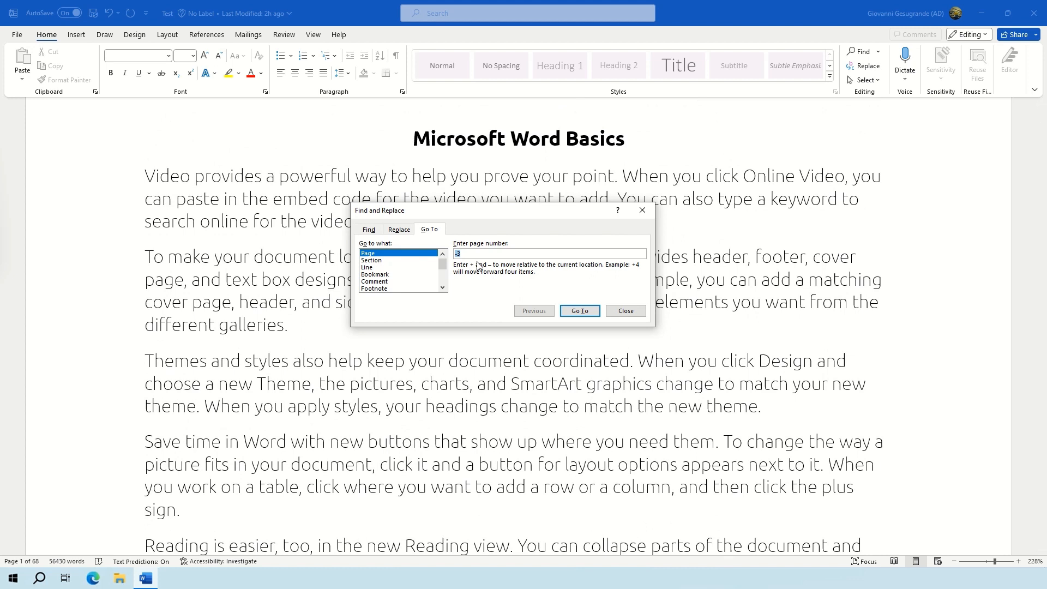
Jump to line 500 with Go To and move back up with the relative line value -498
click(409, 267)
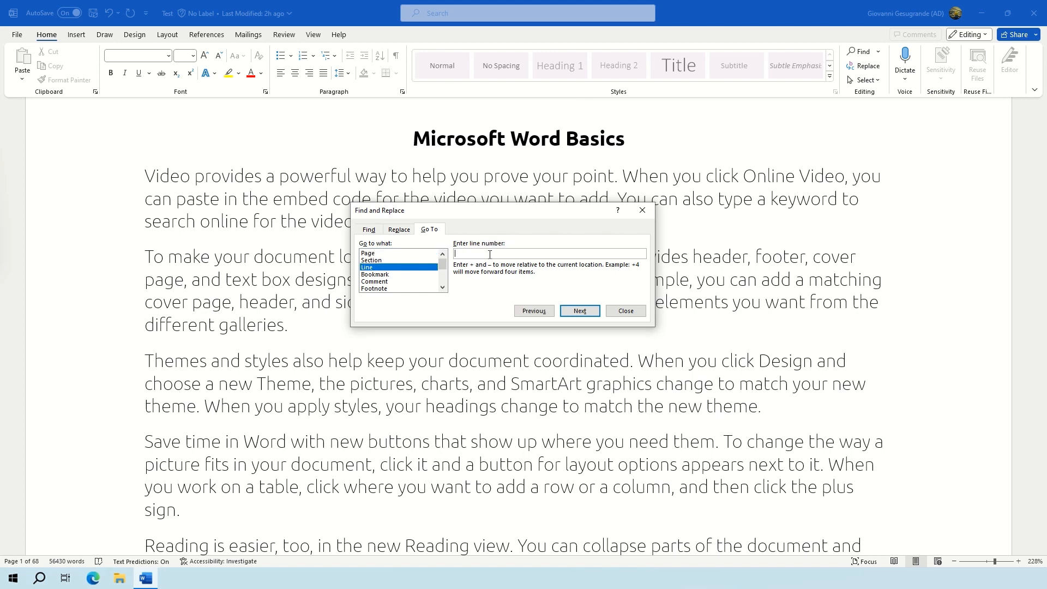
text(500)
key(Return)
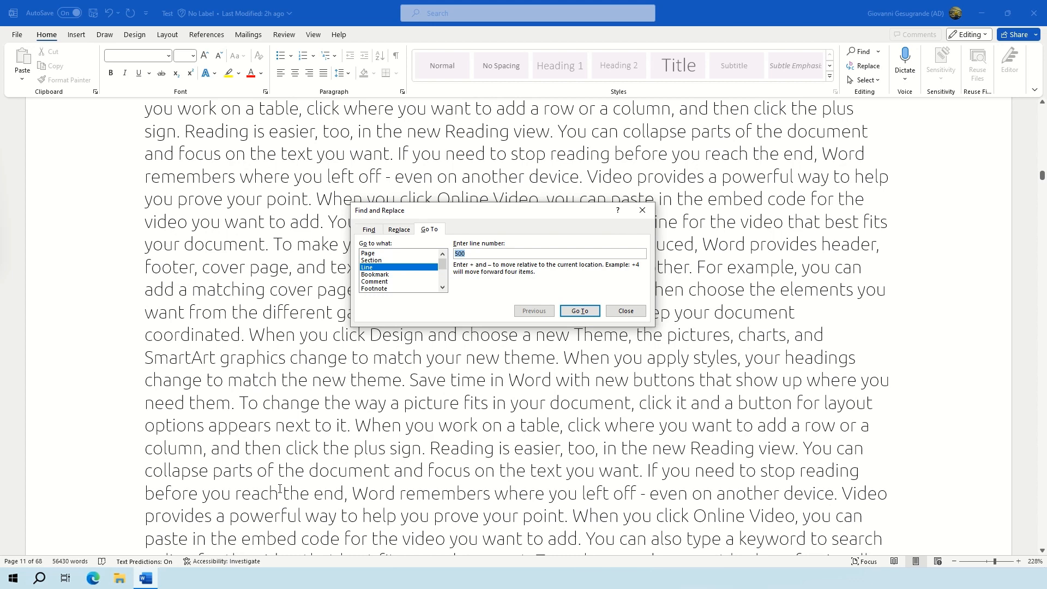
text(-498)
key(Return)
click(146, 154)
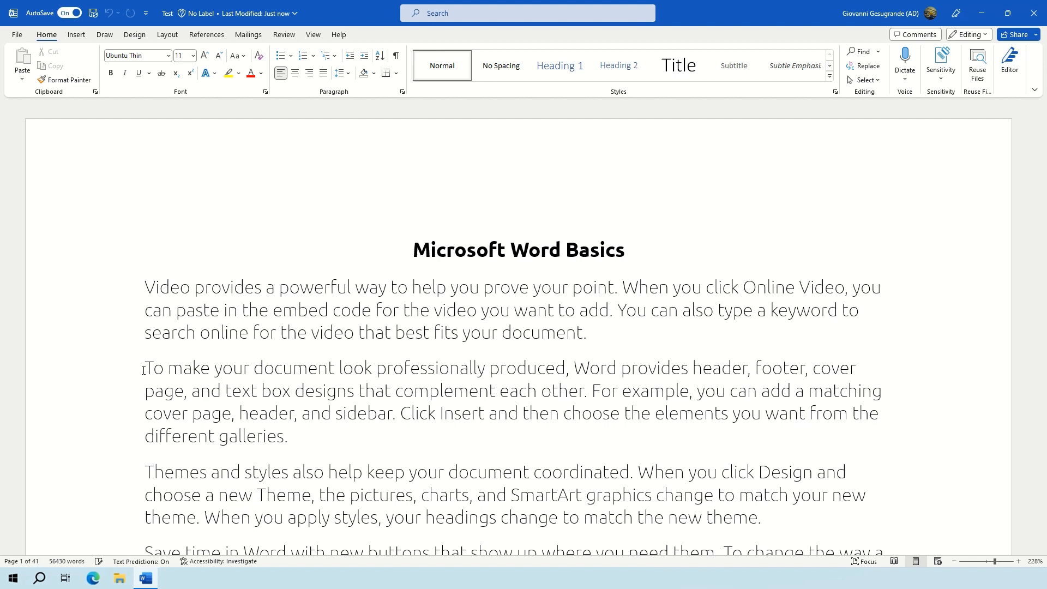
Copy the second body paragraph, starting "To make your document look", and paste it directly below the title
click(144, 369)
drag(149, 363, 340, 444)
key(ctrl+c)
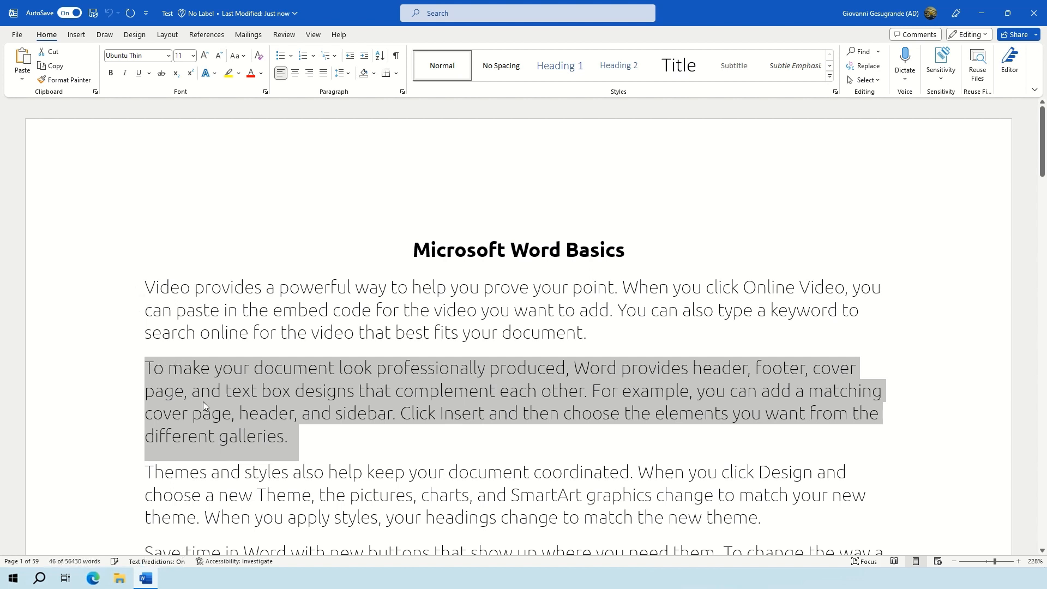
click(146, 287)
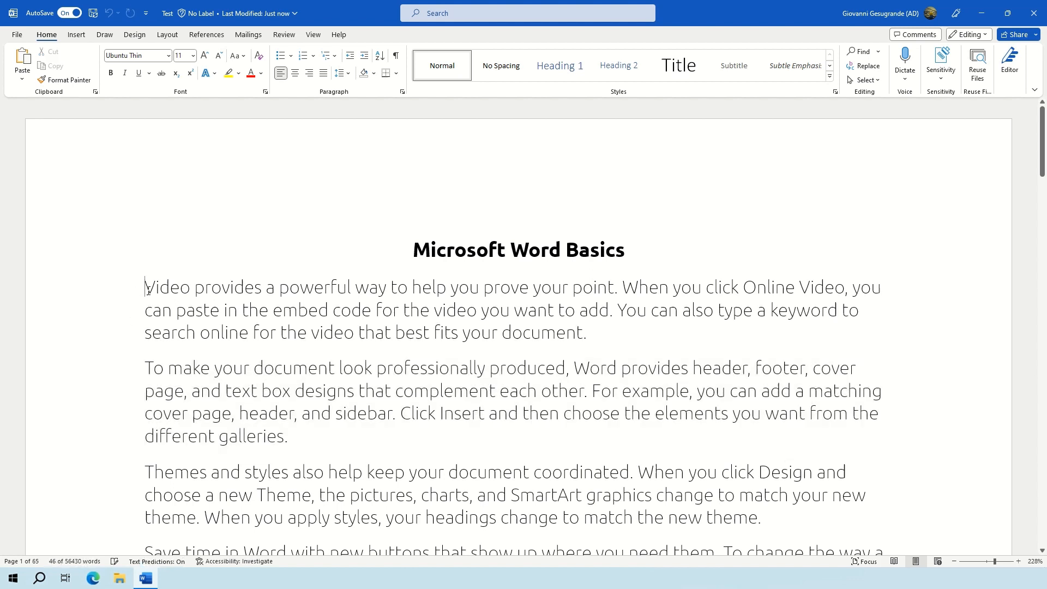
key(ctrl+v)
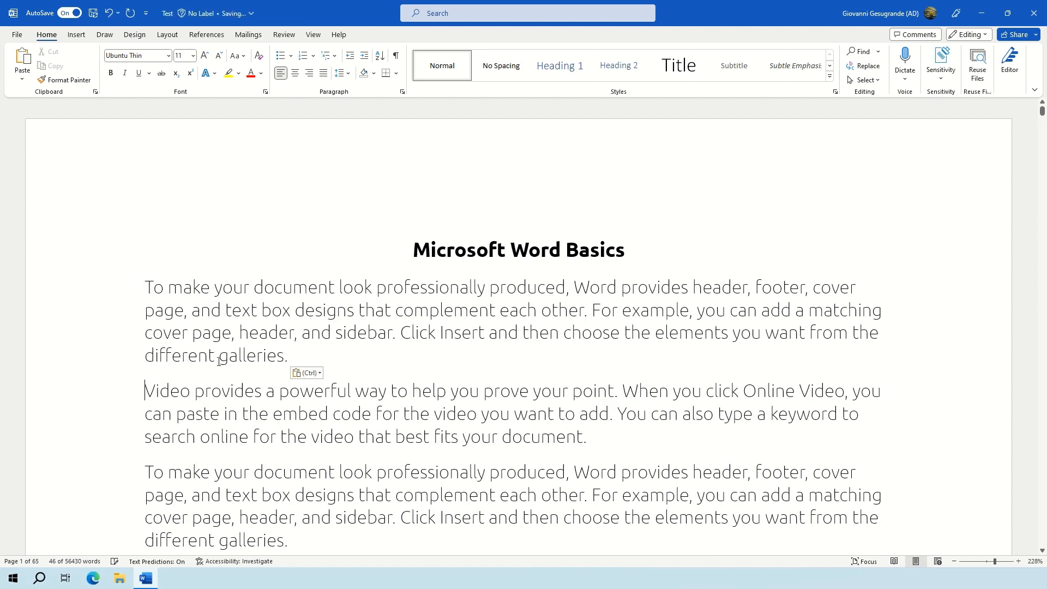
Cut the paragraph starting "Reading is easier, too" and paste it below the paragraph starting "For example, you can add"
click(255, 538)
scroll(255, 537, down, 2)
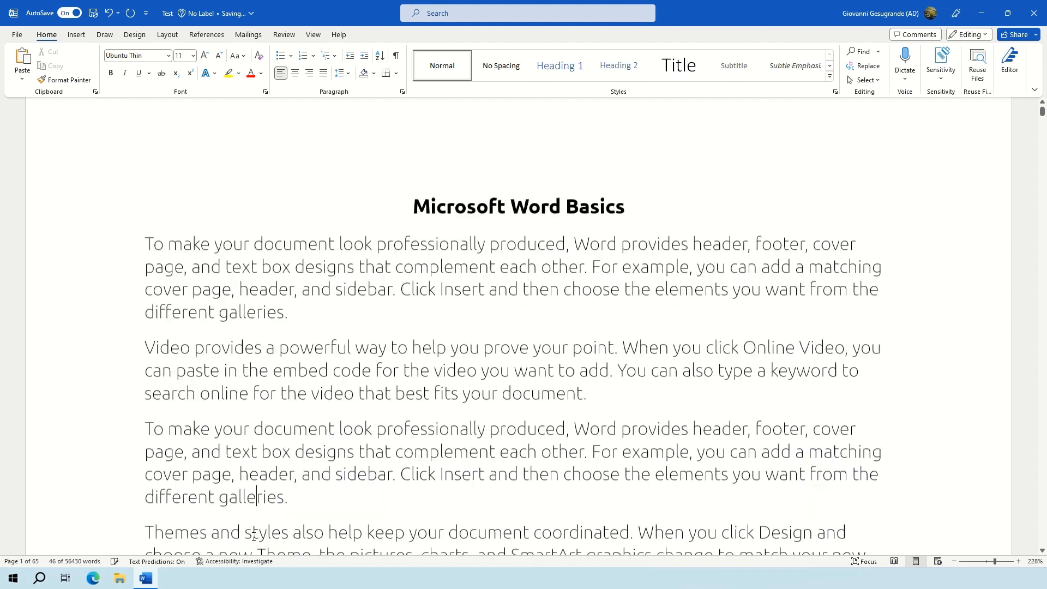
scroll(253, 537, down, 2)
scroll(253, 537, down, 4)
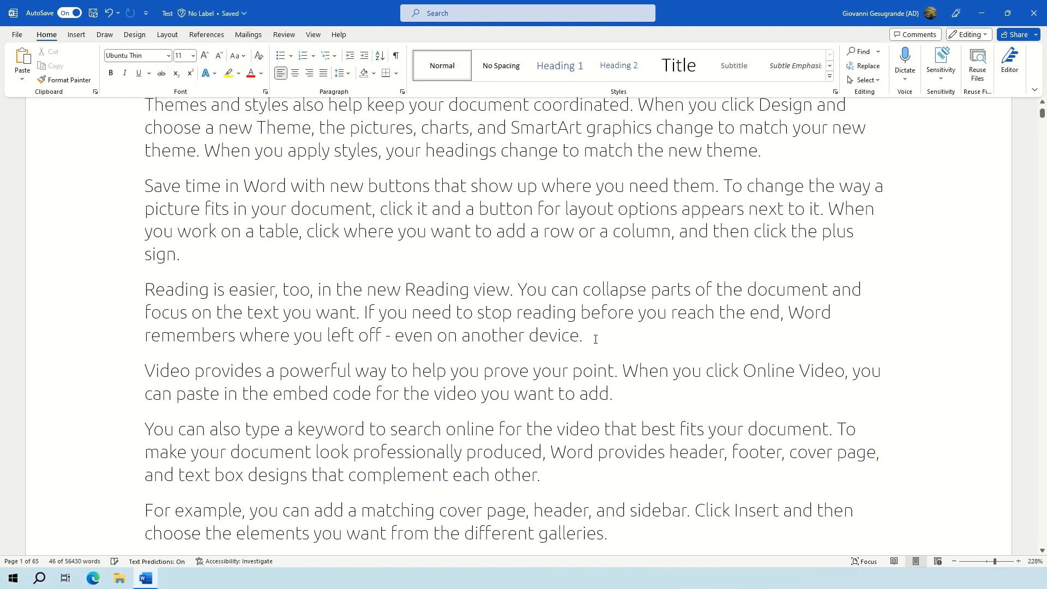
drag(593, 342, 163, 297)
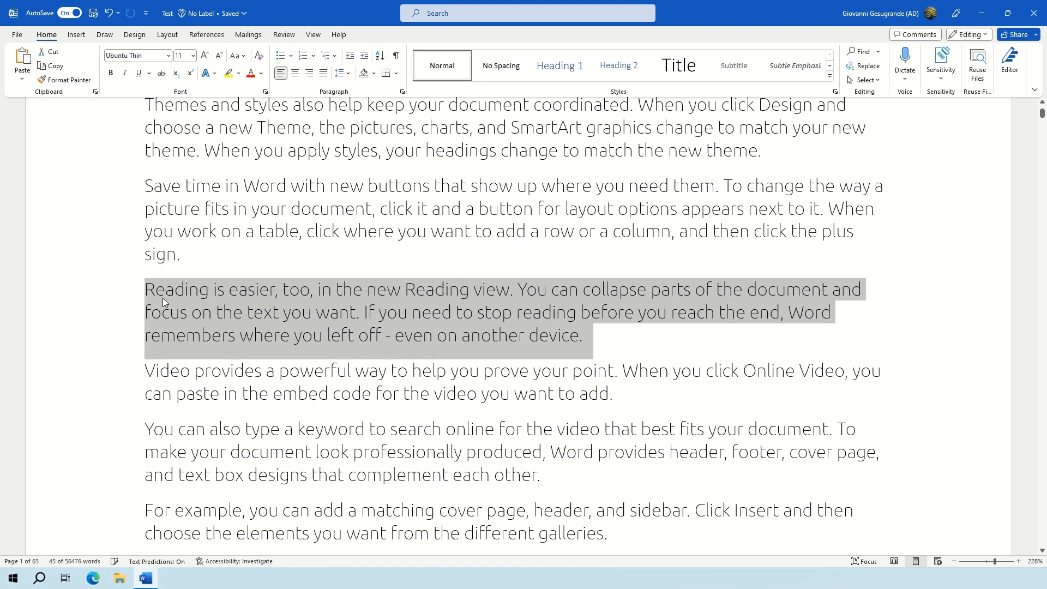
key(ctrl+x)
key(Down)
key(Down)
key(Down)
key(Down)
key(Down)
key(Down)
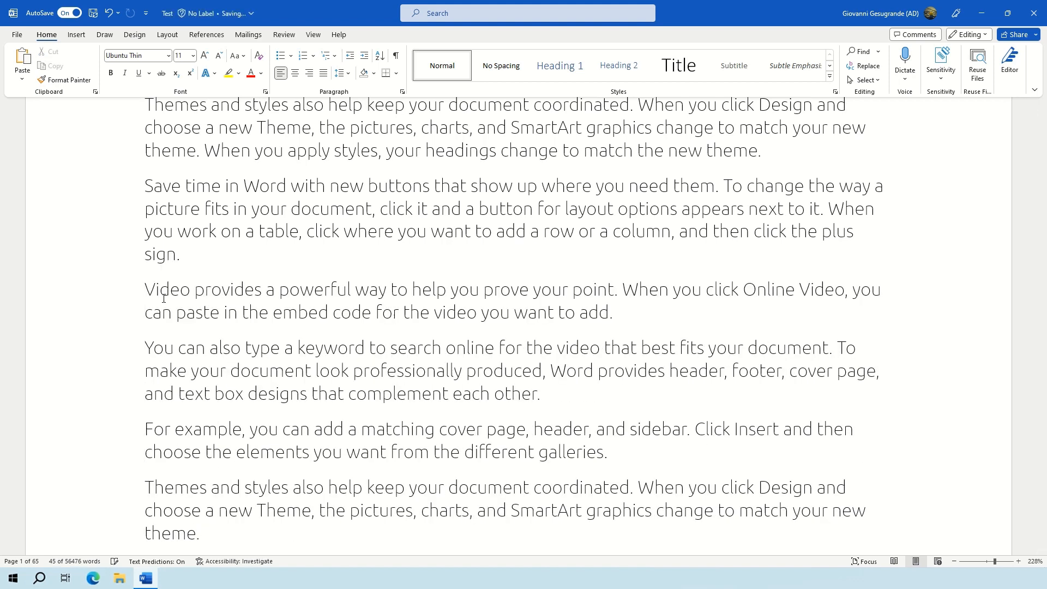
key(Down)
key(ctrl+v)
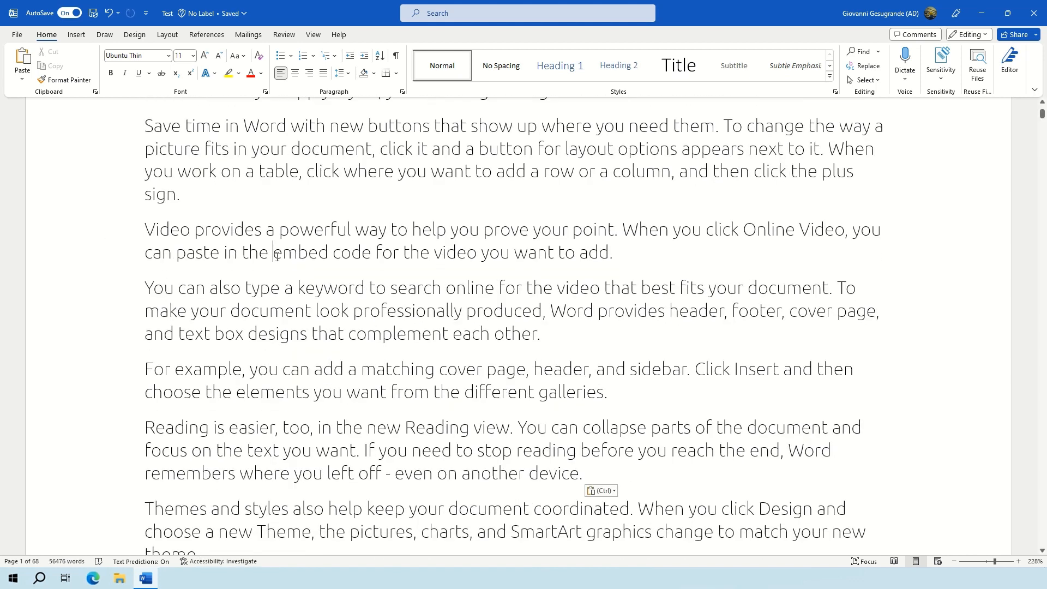
Delete all text from the cursor back to the document's start, undo it, and repeat the deletion and undo once more
key(ctrl+shift+Home)
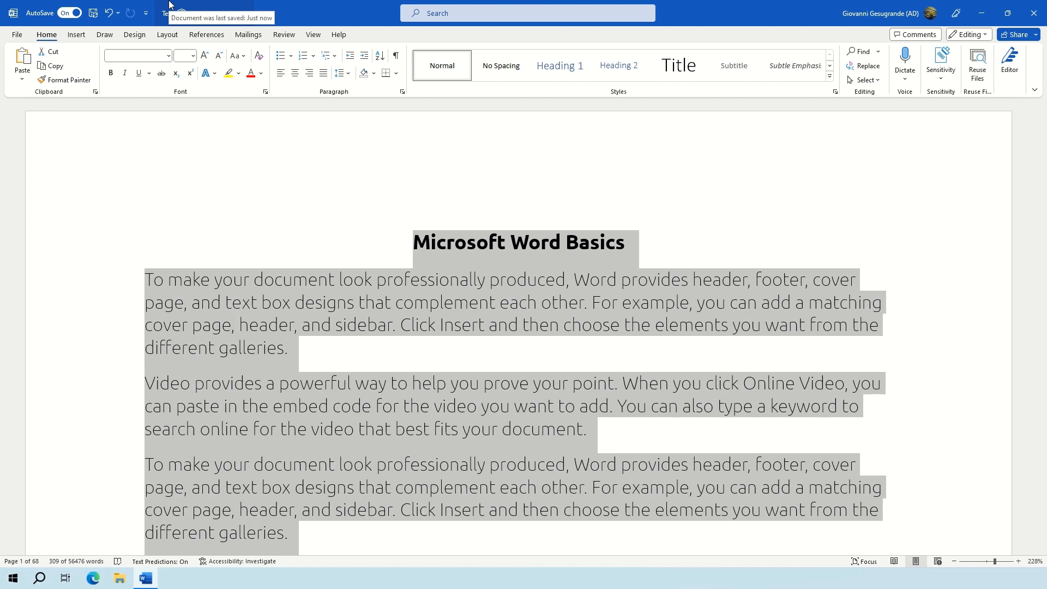
key(Delete)
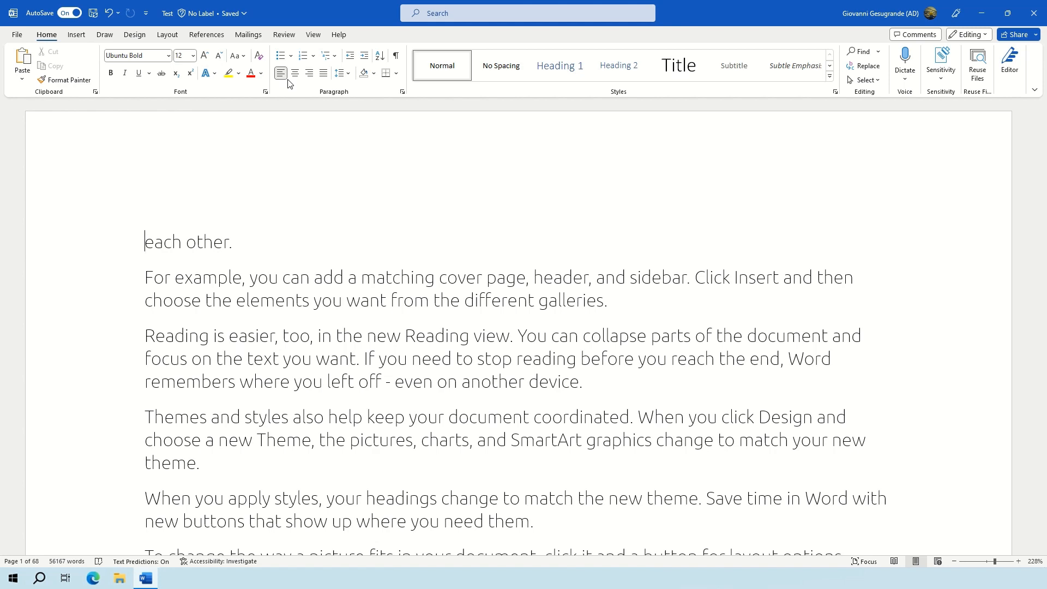
key(ctrl+z)
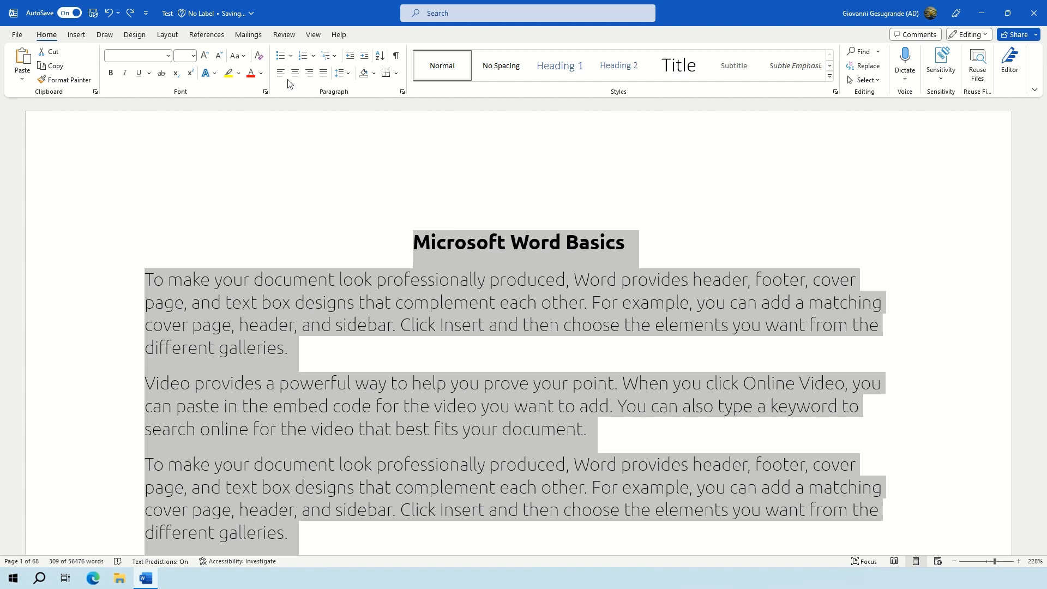
key(Delete)
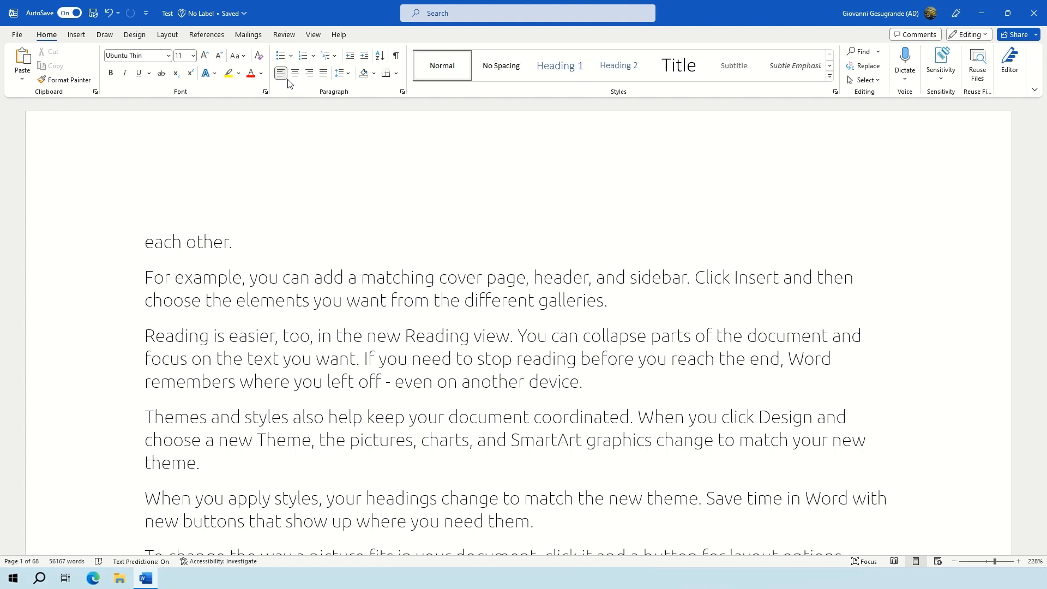
key(ctrl+z)
key(Left)
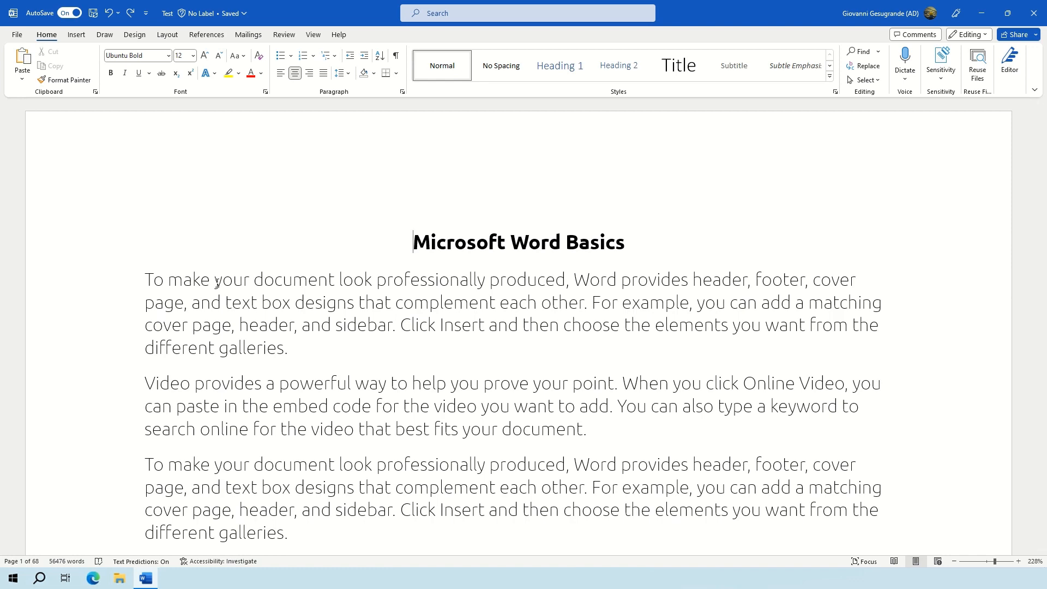
Search the document for "word provides" and insert "here" between the two words in the first match
key(ctrl+f)
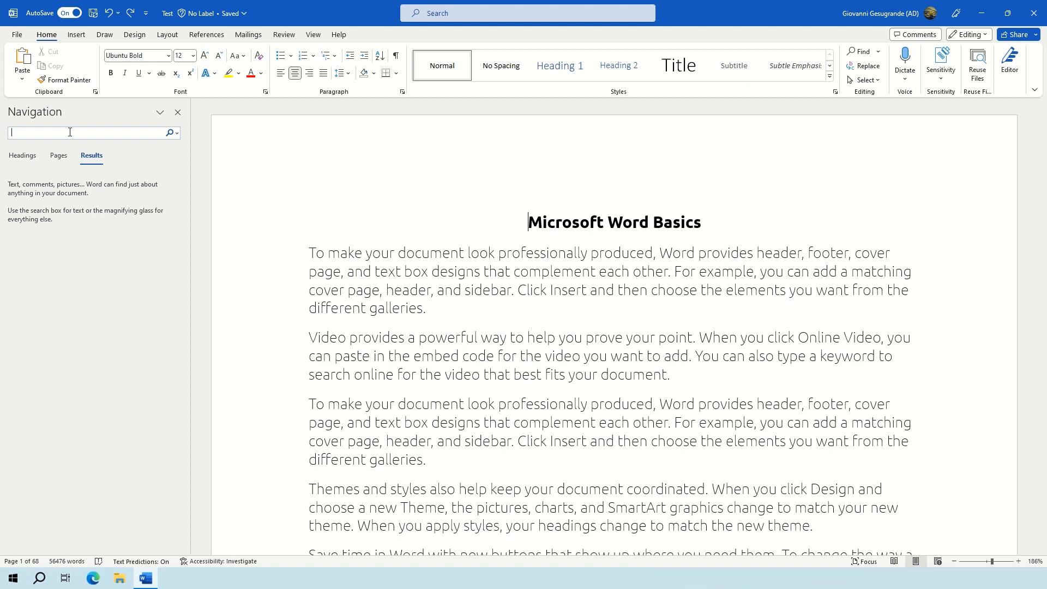
text(word)
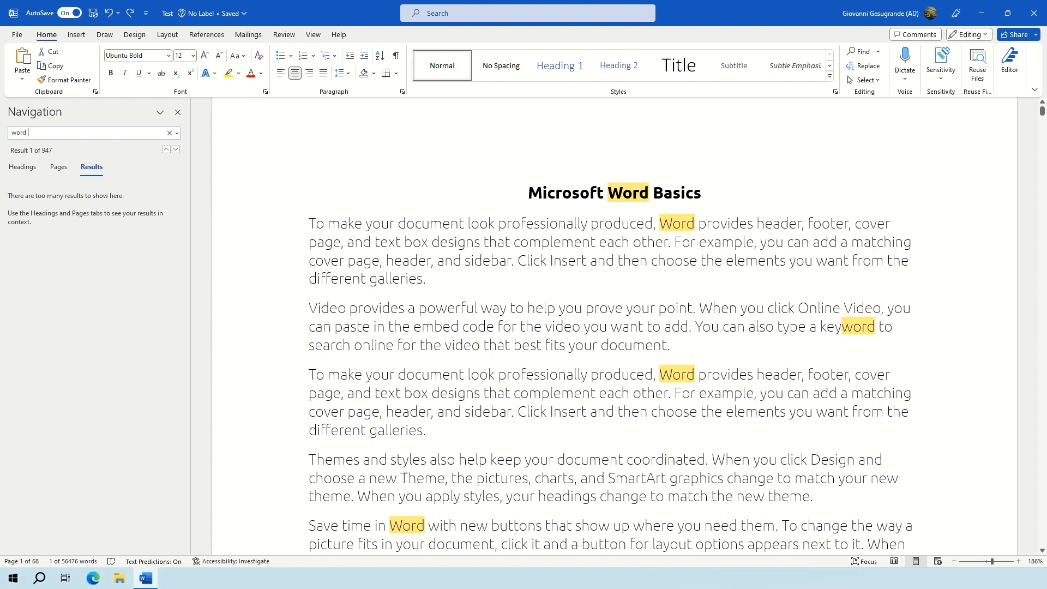
text(provides)
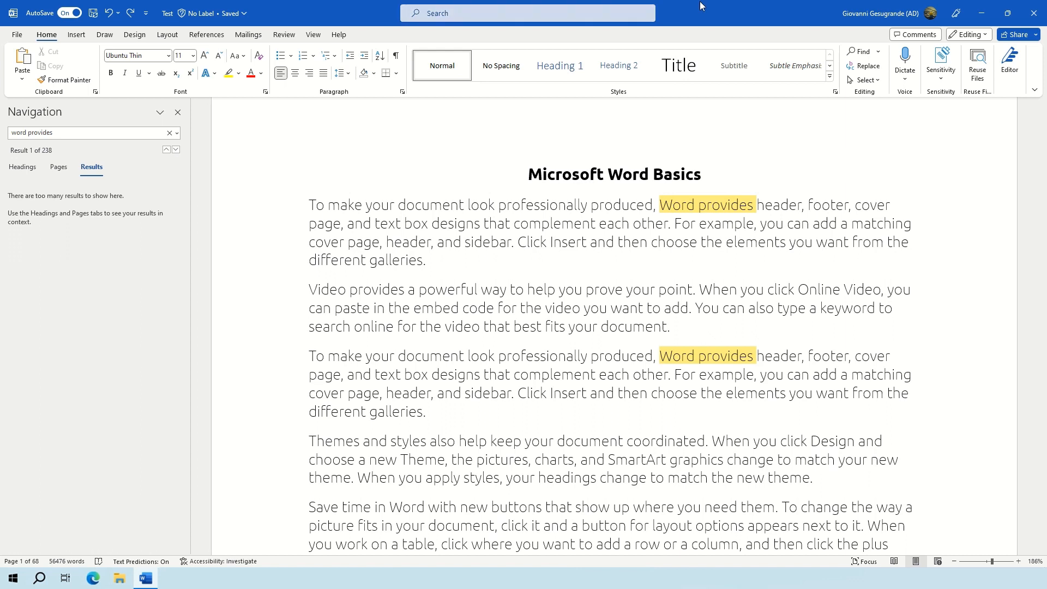
click(700, 204)
text(here)
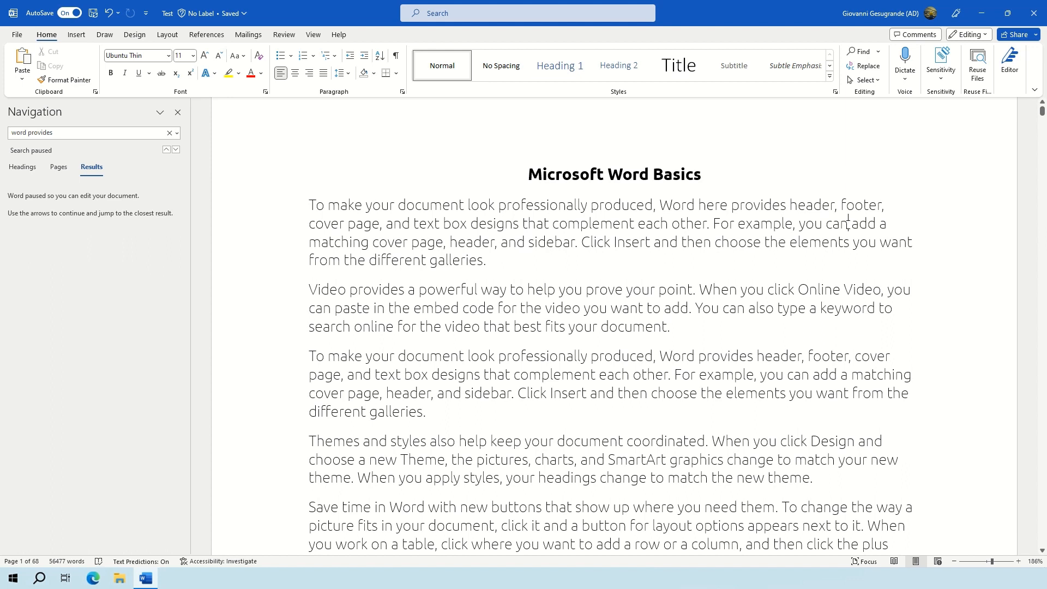
Set up a replacement of "word here provides" with "Word can give you" in Find and Replace
key(ctrl+h)
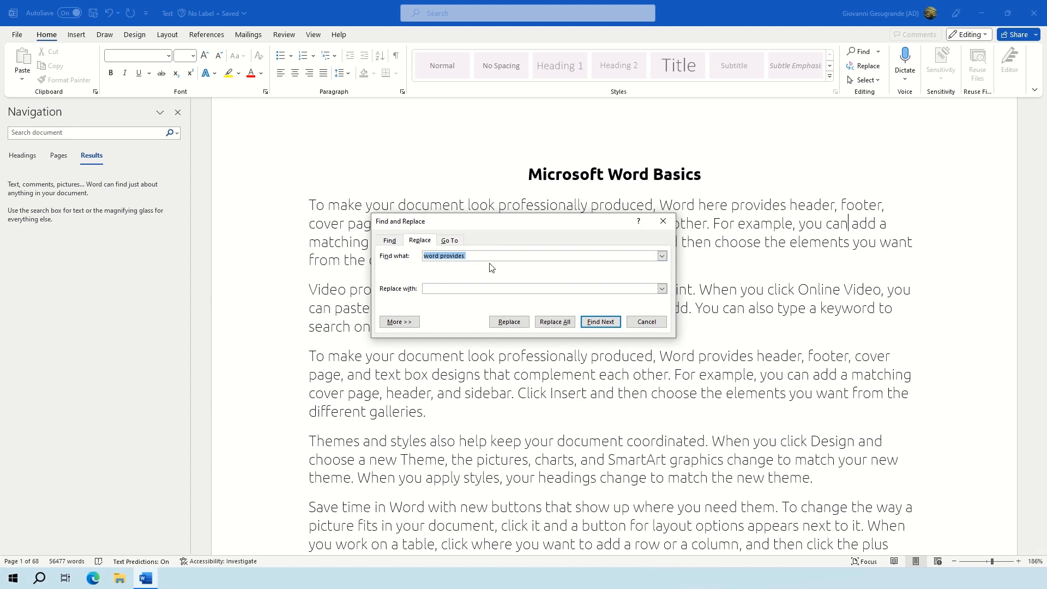
click(441, 256)
text(here)
click(440, 288)
text(Word pe)
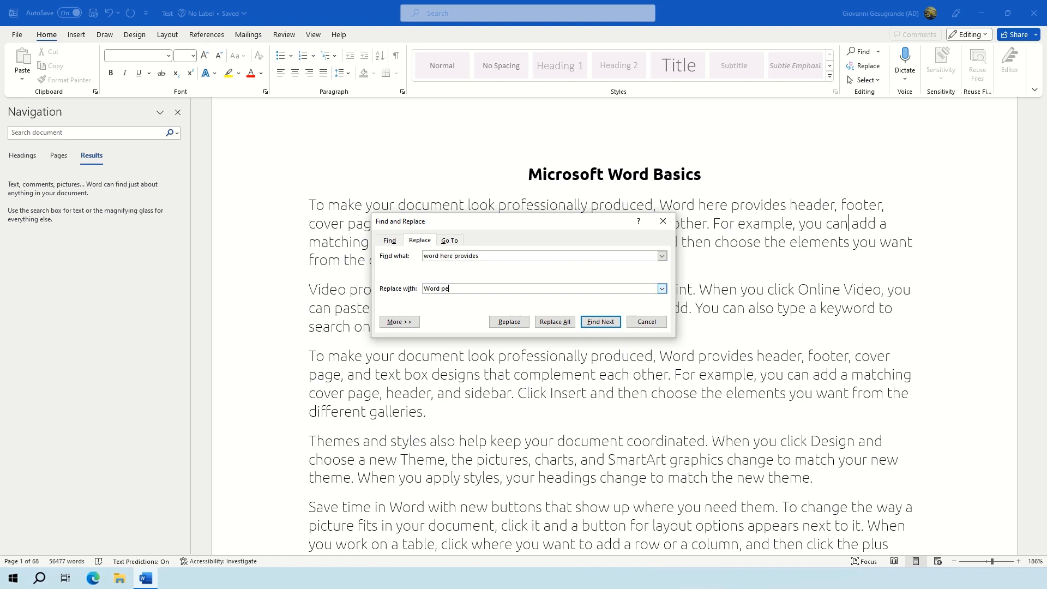
key(BackSpace)
text(rovides)
key(ctrl+shift+Left)
text(can give you)
Replace the matching phrase in the first body paragraph and highlight the new wording, closing Find and Replace
click(520, 328)
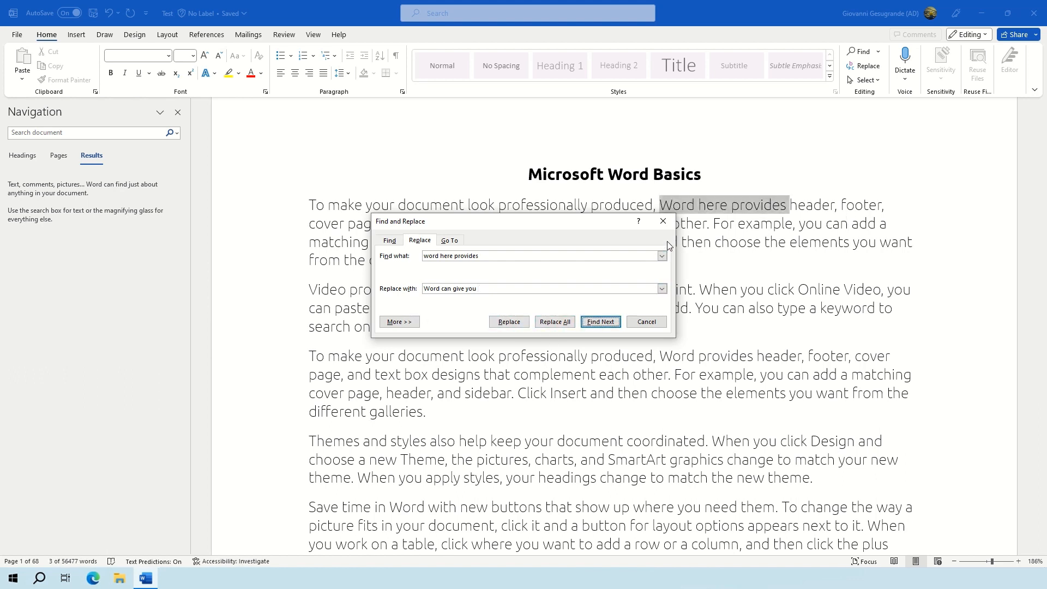
click(518, 321)
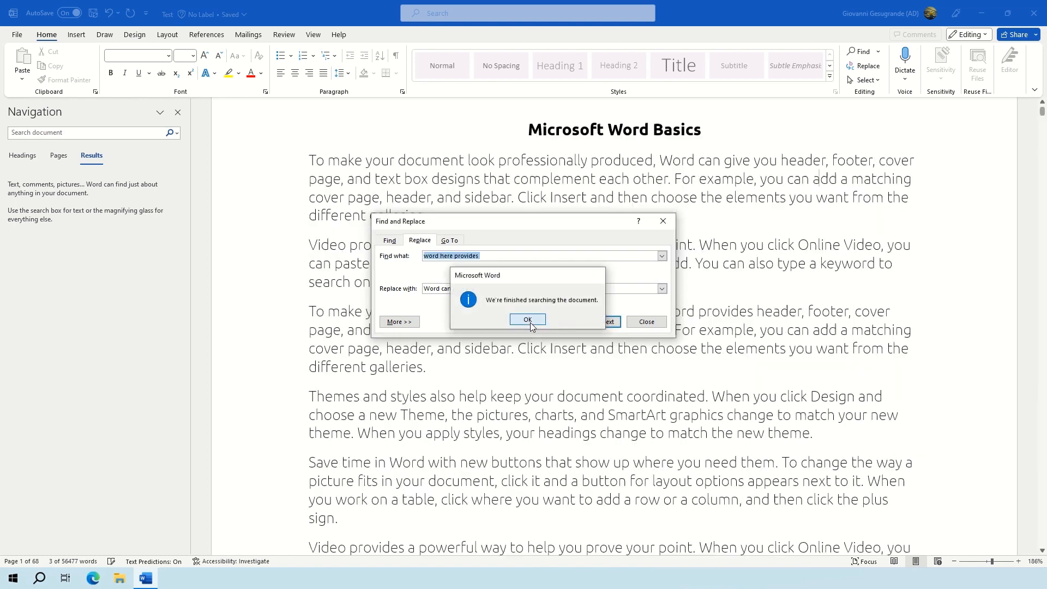
click(527, 320)
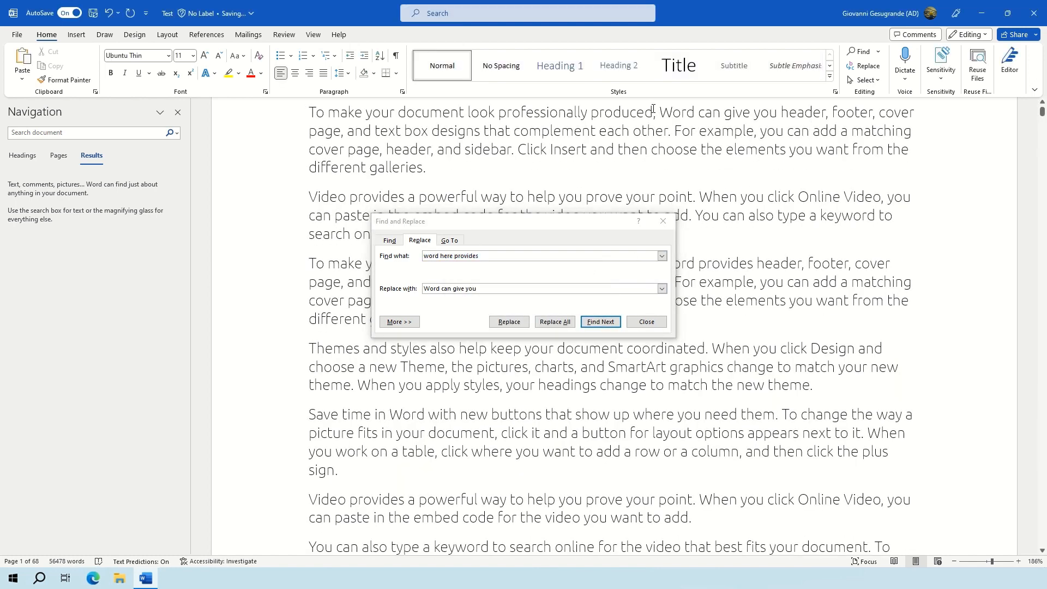
drag(653, 112, 872, 113)
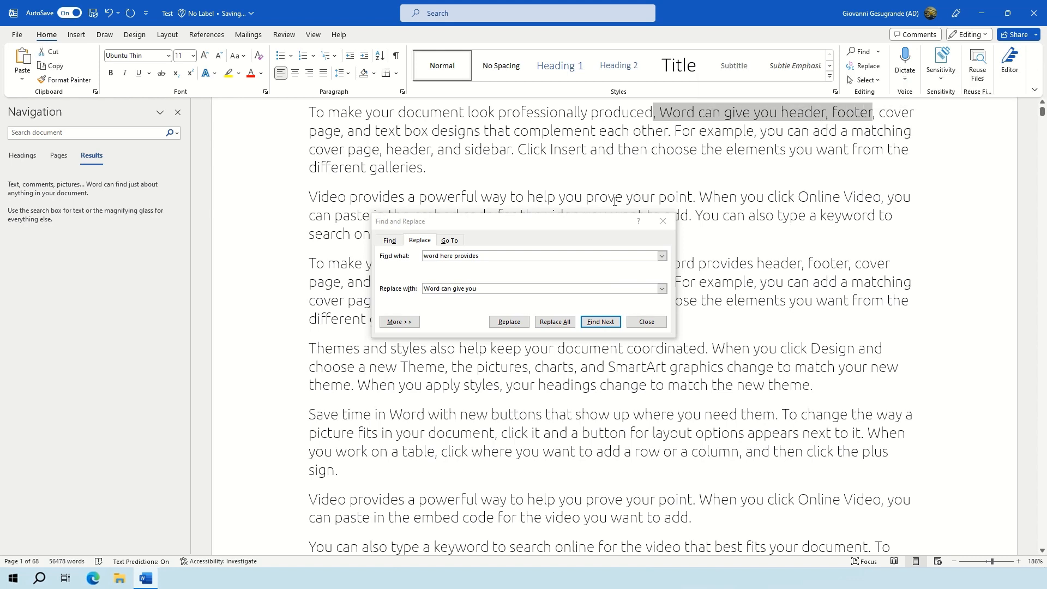
click(666, 235)
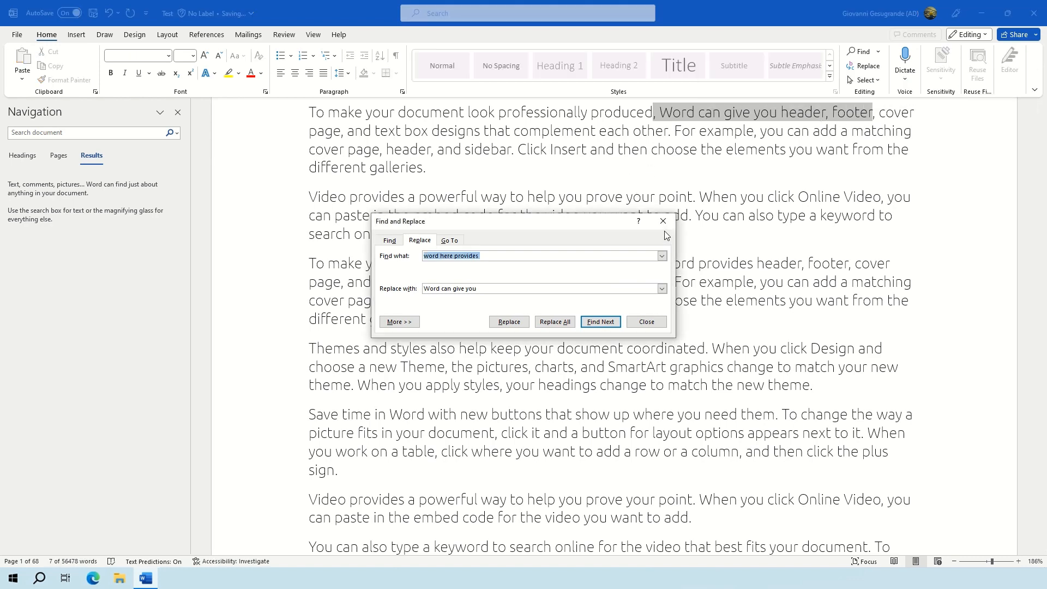
click(663, 221)
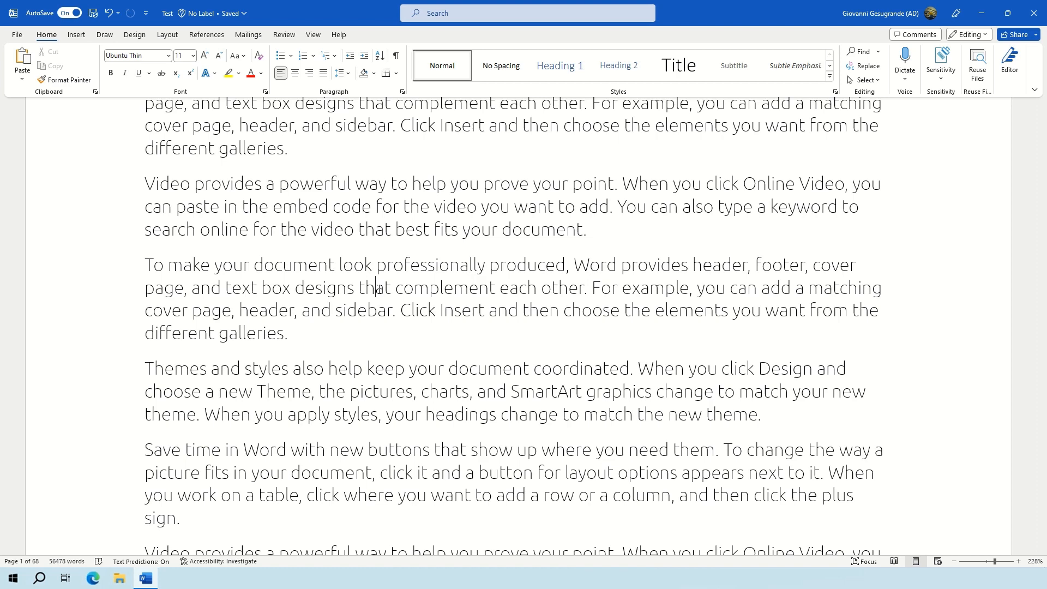
Select the document's entire text, clear the selection in the second body paragraph, and run a spelling check from there
key(ctrl+a)
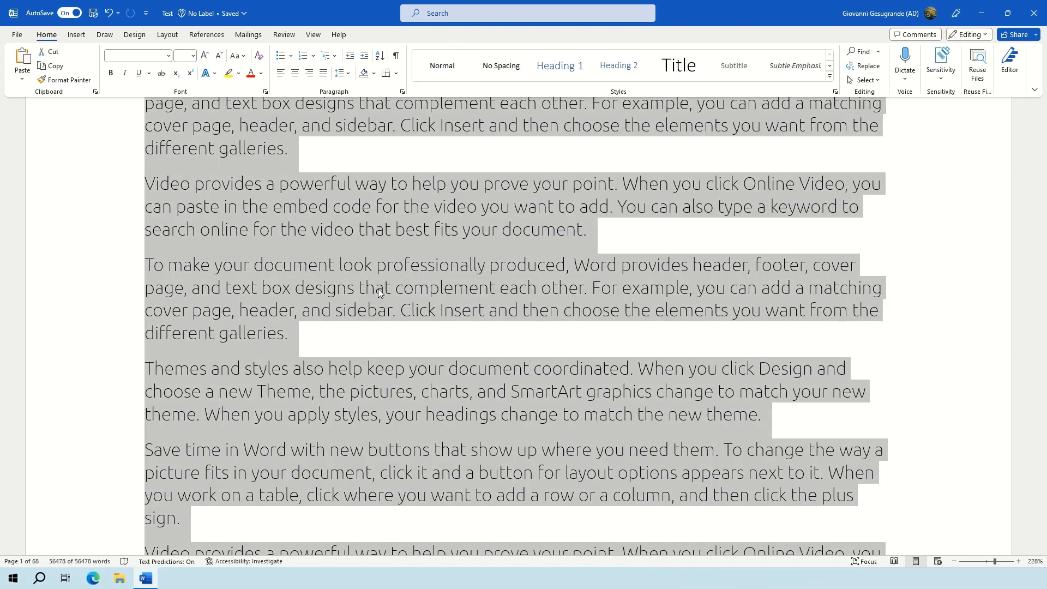
click(218, 206)
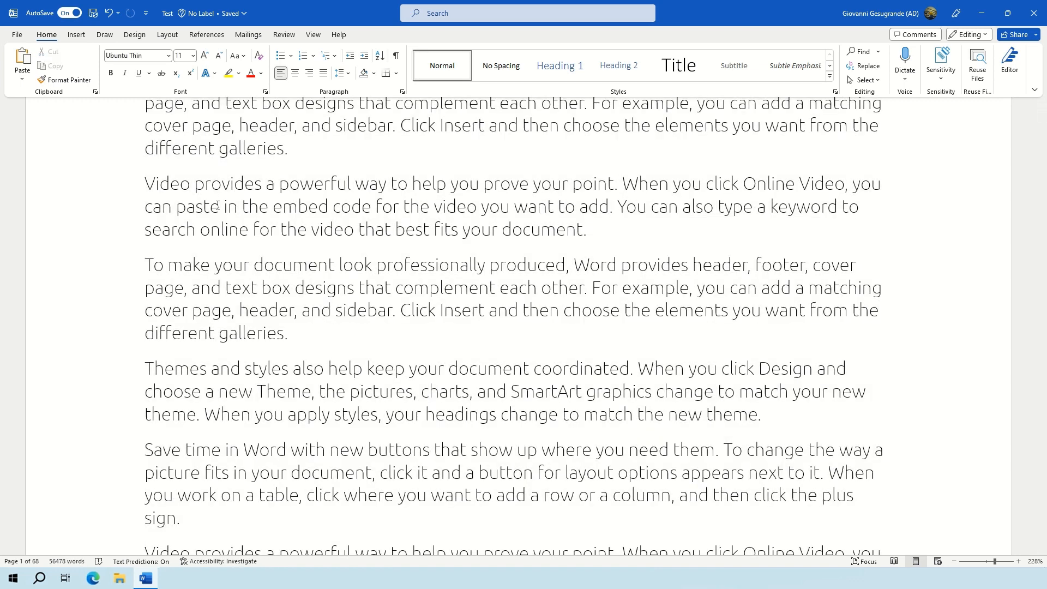
key(F7)
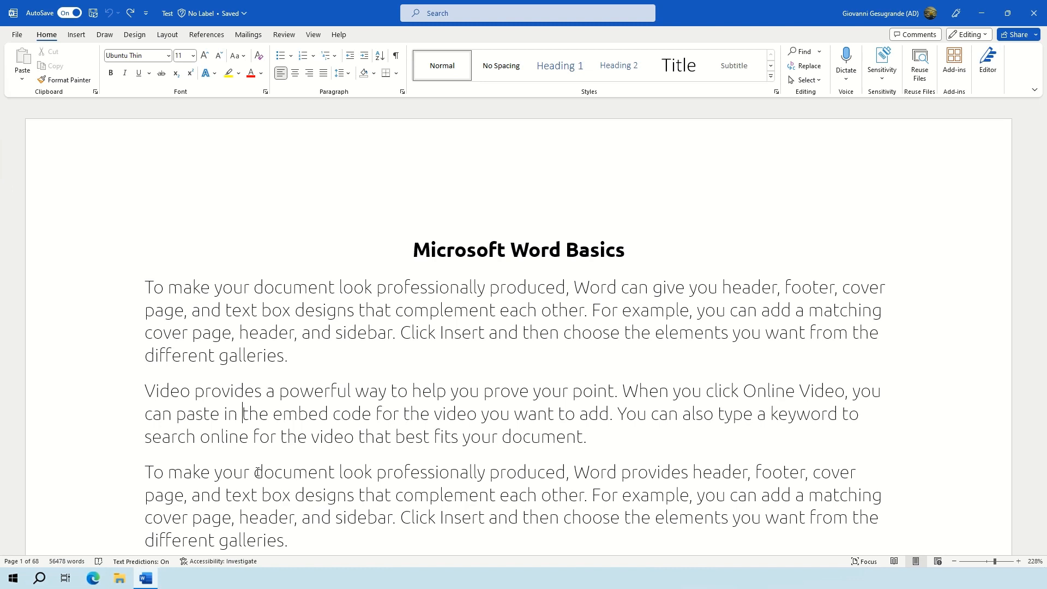
Make the words "document look" bold in the third body paragraph
drag(254, 472, 373, 473)
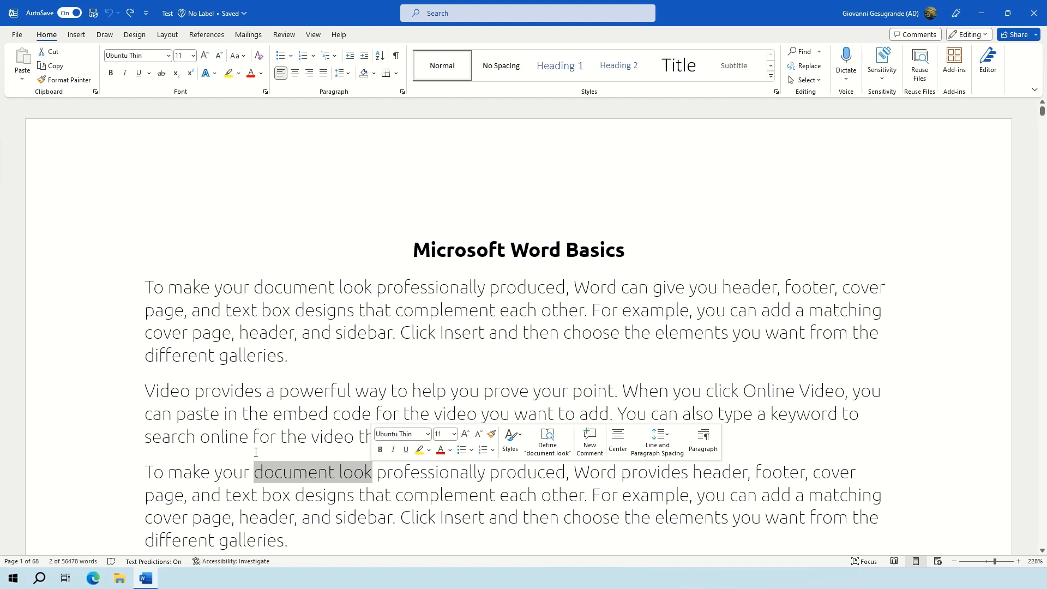
key(ctrl+b)
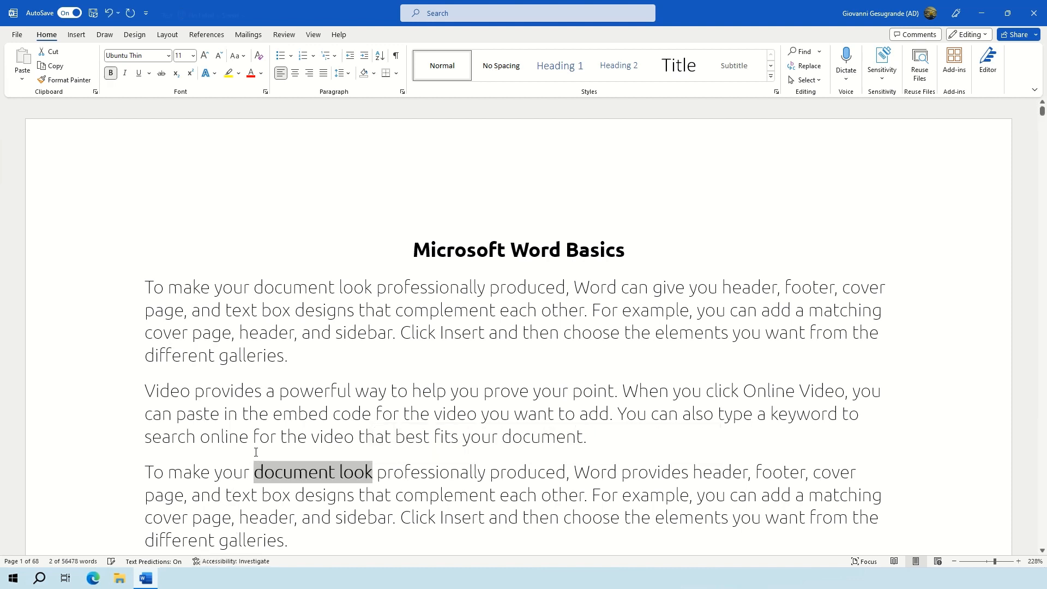
click(201, 495)
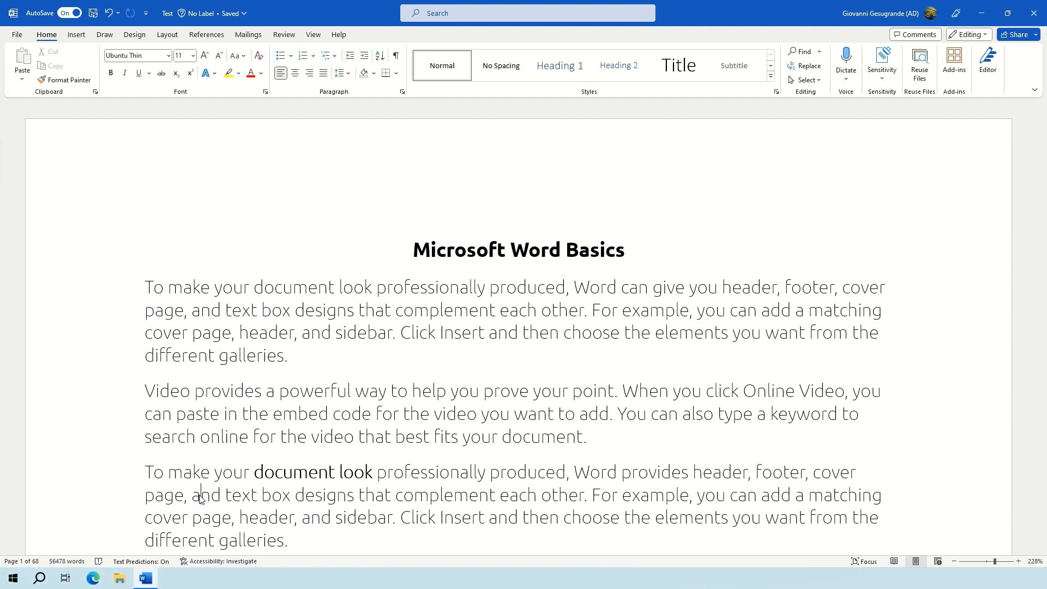
Italicize "produced" and underline "header, footer" in the first line of the third body paragraph
double_click(516, 477)
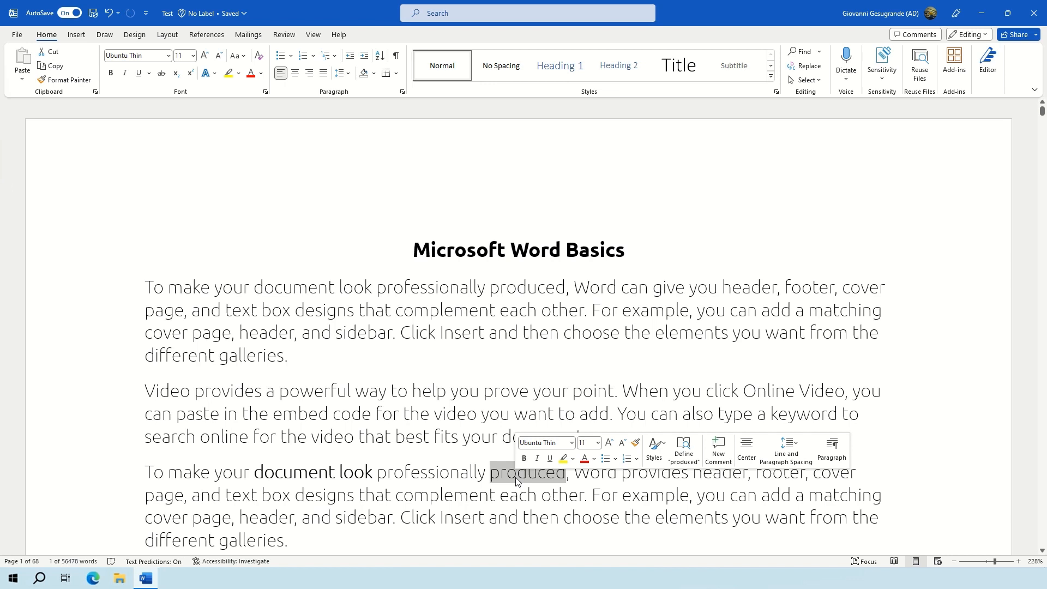
key(ctrl+i)
click(608, 486)
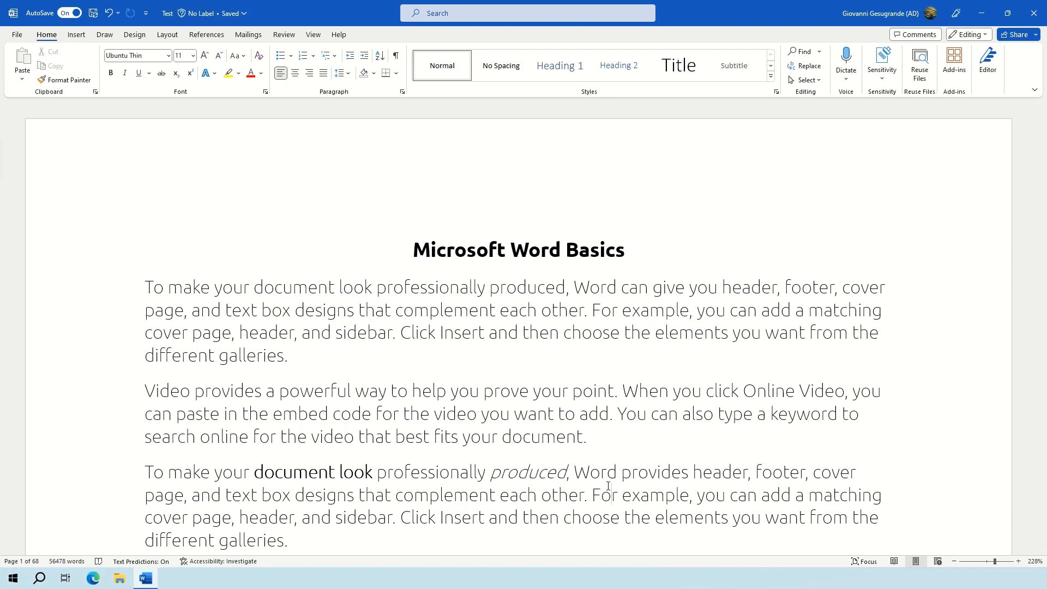
drag(693, 471, 806, 470)
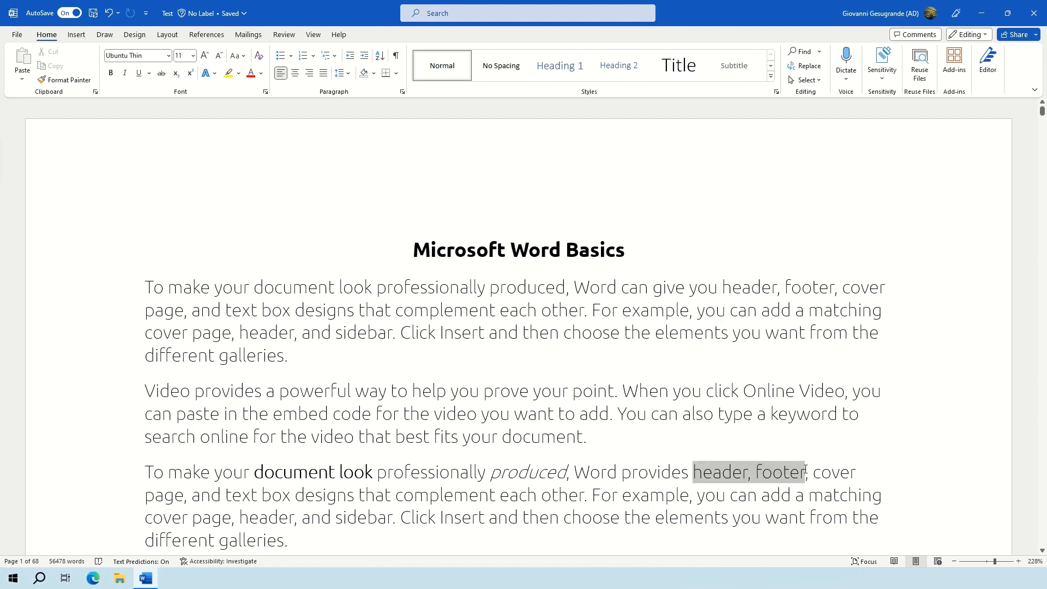
key(ctrl+u)
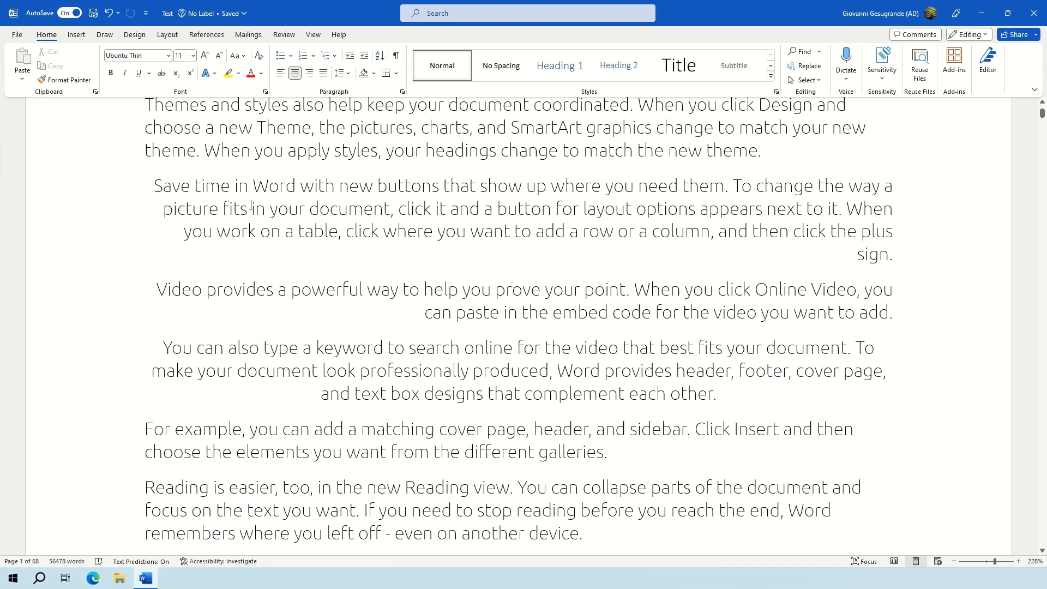
Left-align the paragraph starting "Save time in Word" and justify the two paragraphs directly below it
drag(233, 185, 437, 231)
drag(540, 233, 872, 266)
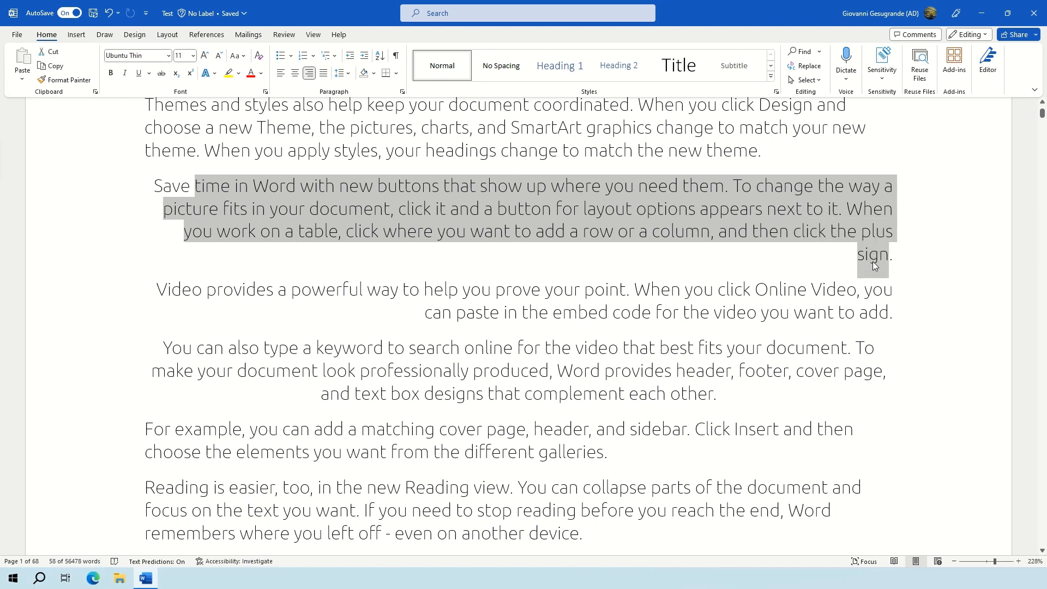
key(ctrl+l)
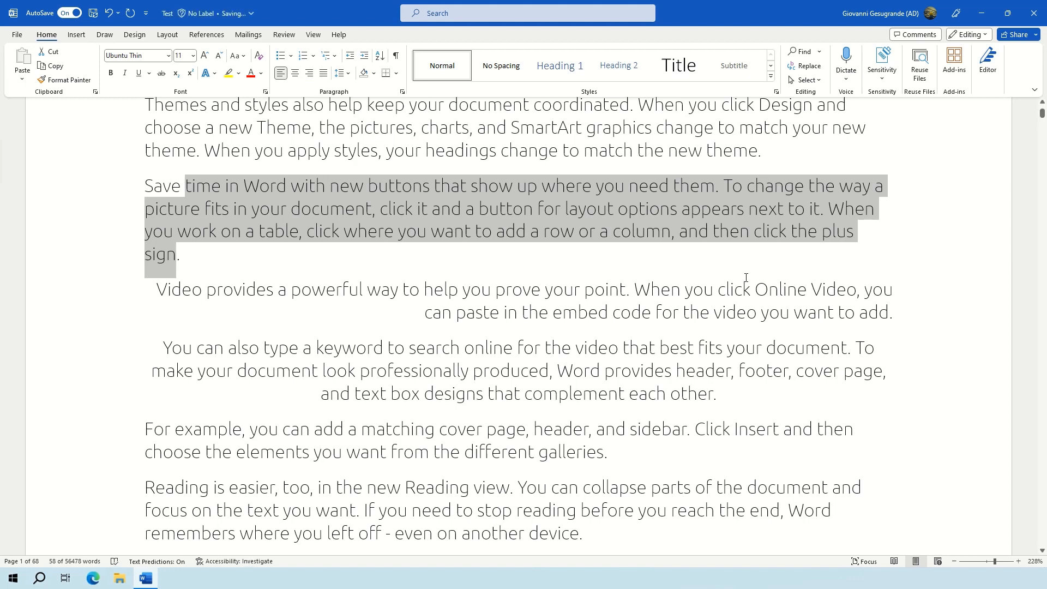
drag(746, 284, 804, 392)
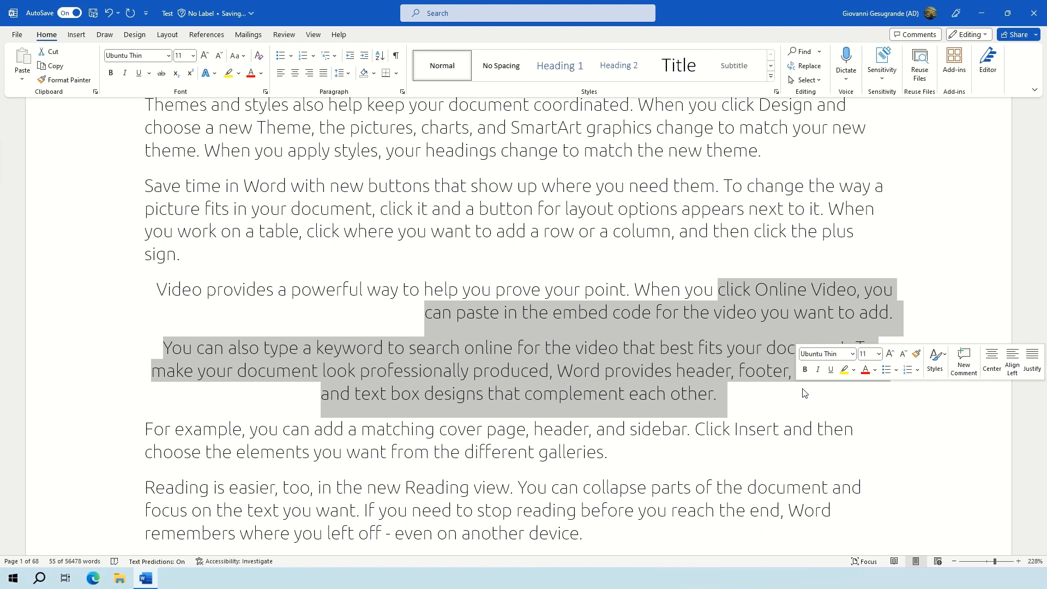
key(ctrl+j)
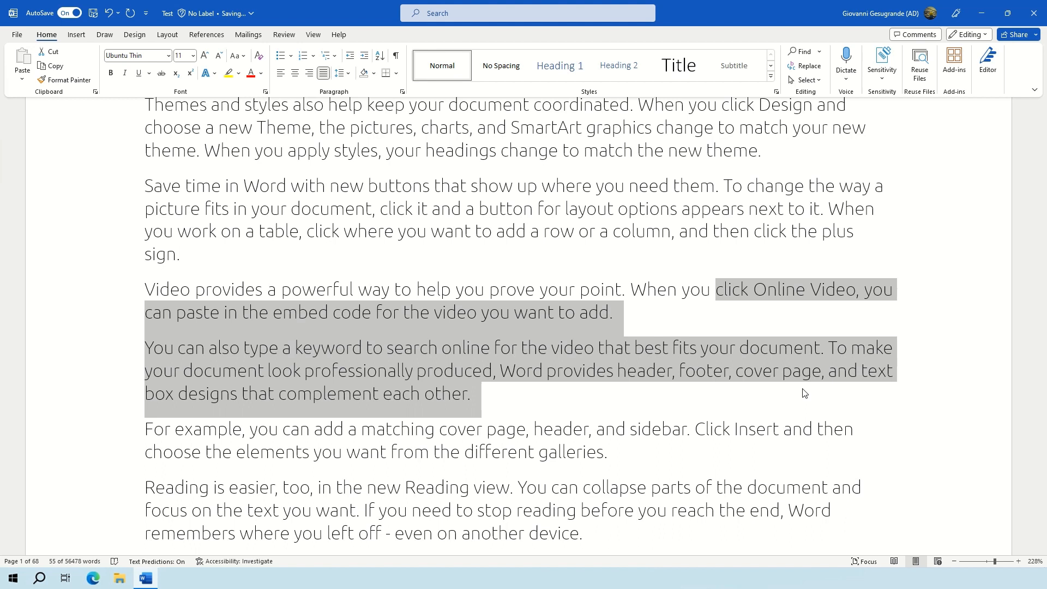
click(145, 254)
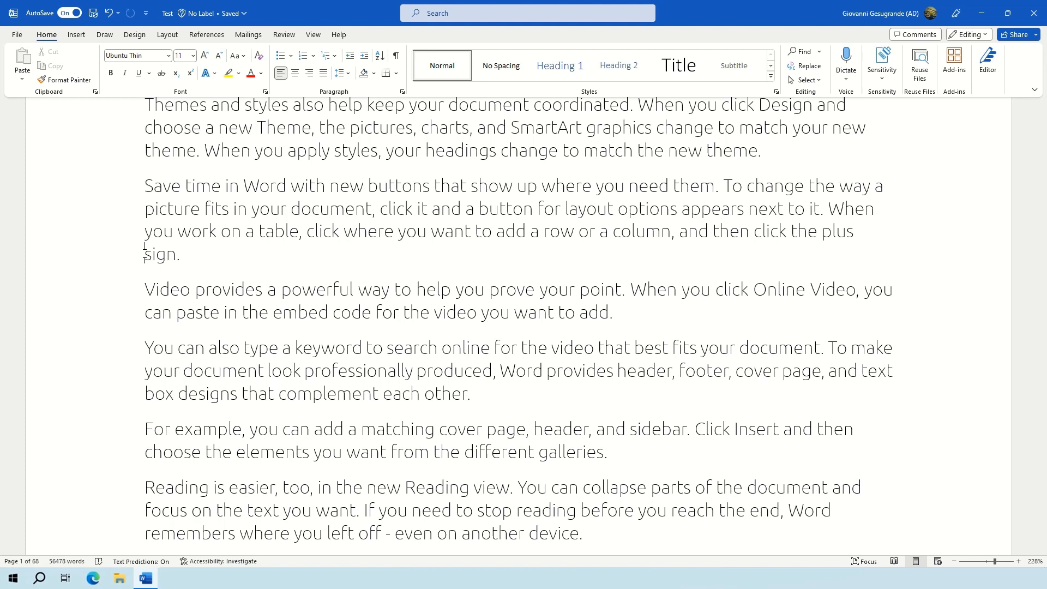
Undo the alignment changes and paragraph splits in the text starting "Video provides a powerful way" below the "Save time in Word" paragraph
key(ctrl+z)
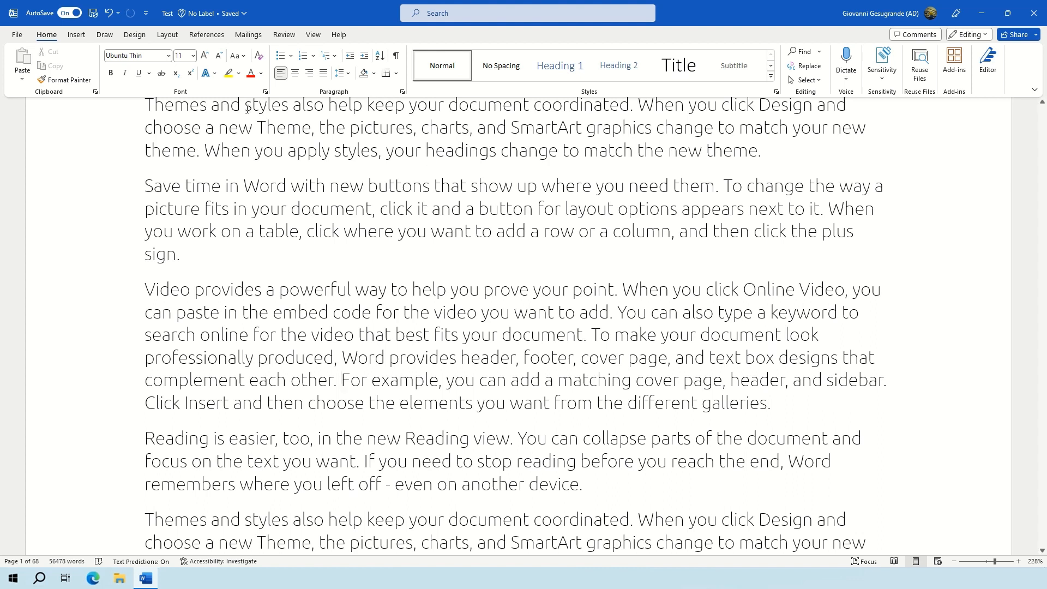
drag(200, 336, 633, 380)
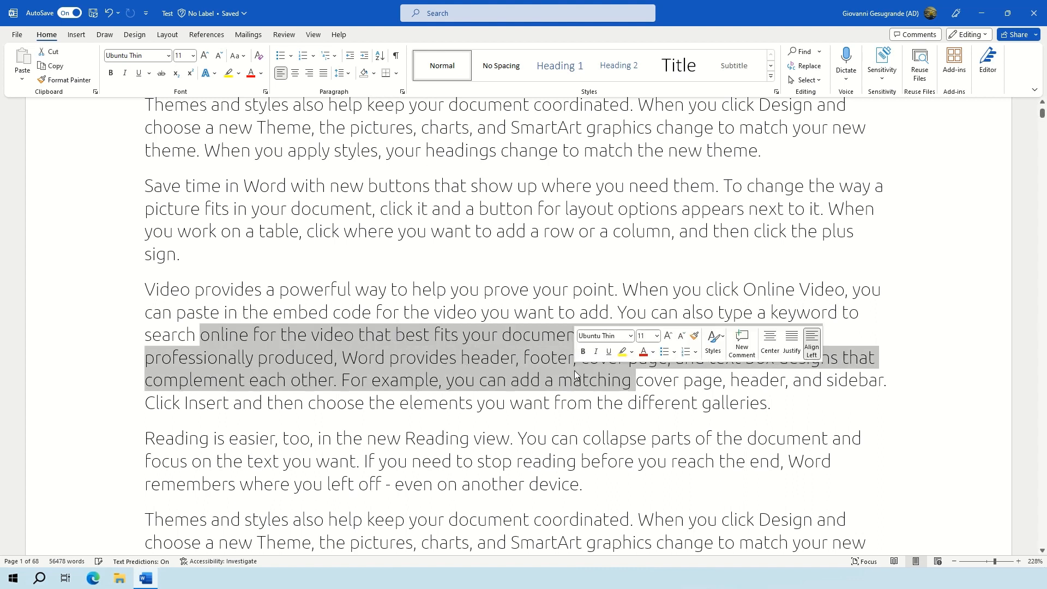
click(653, 309)
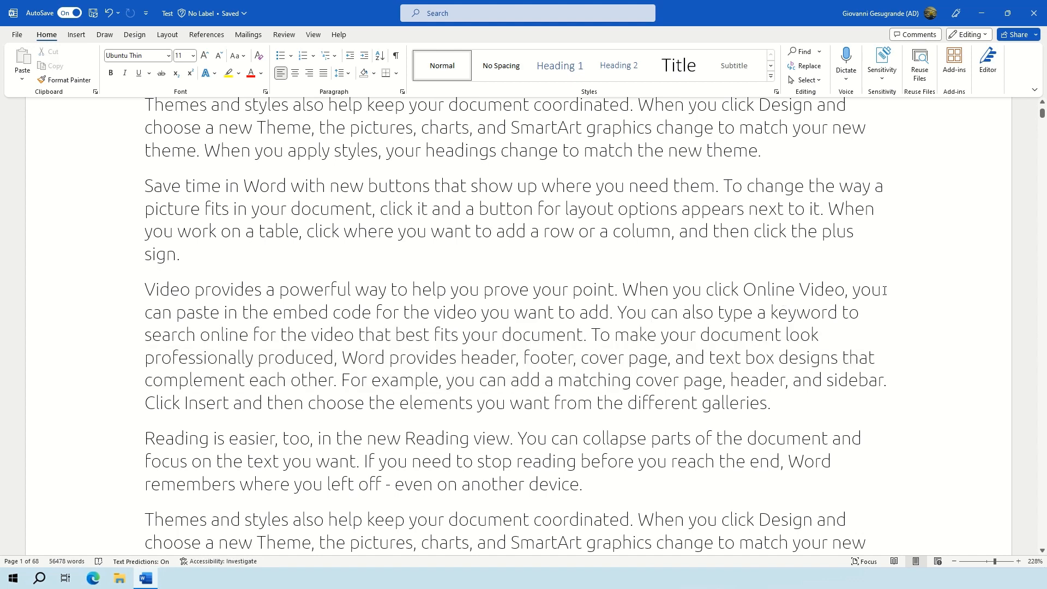
key(ctrl)
key(ctrl)
Justify the whole "Video provides a powerful way" paragraph, and center it with only part of its text selected
drag(772, 406, 146, 290)
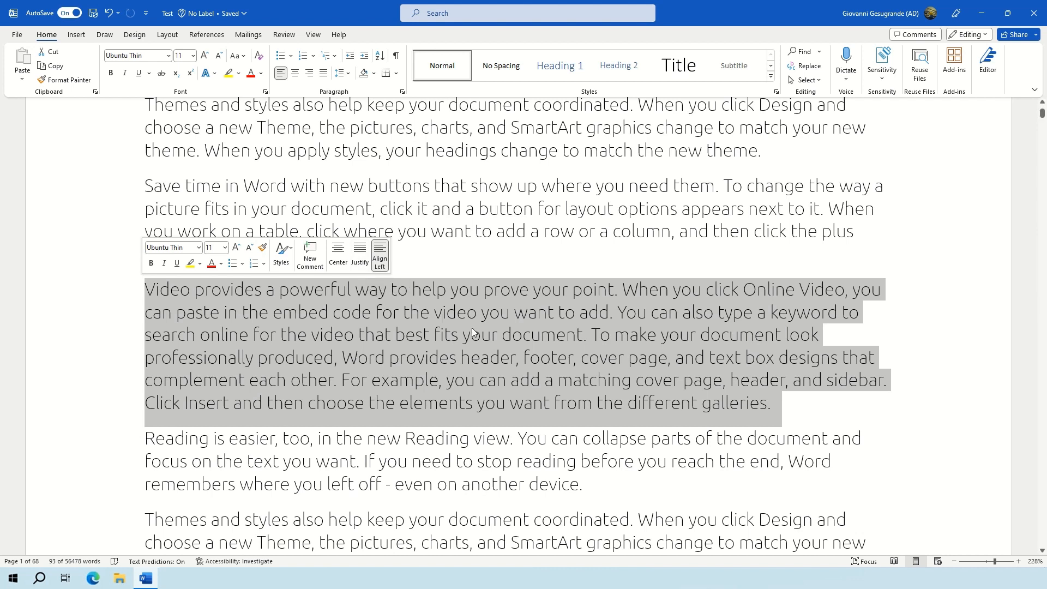
key(ctrl+j)
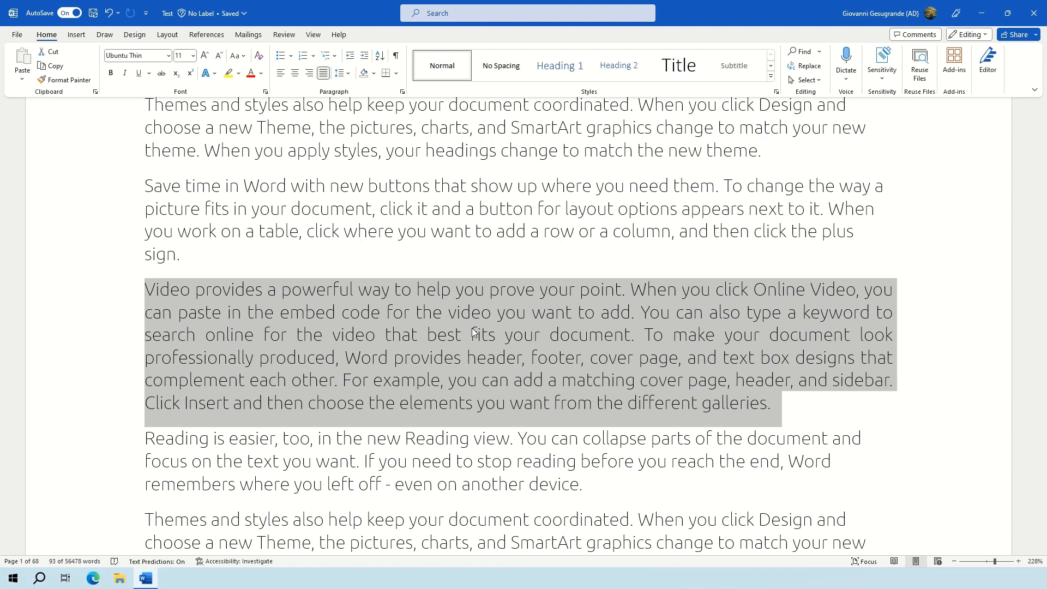
scroll(297, 398, up, 1)
click(298, 398)
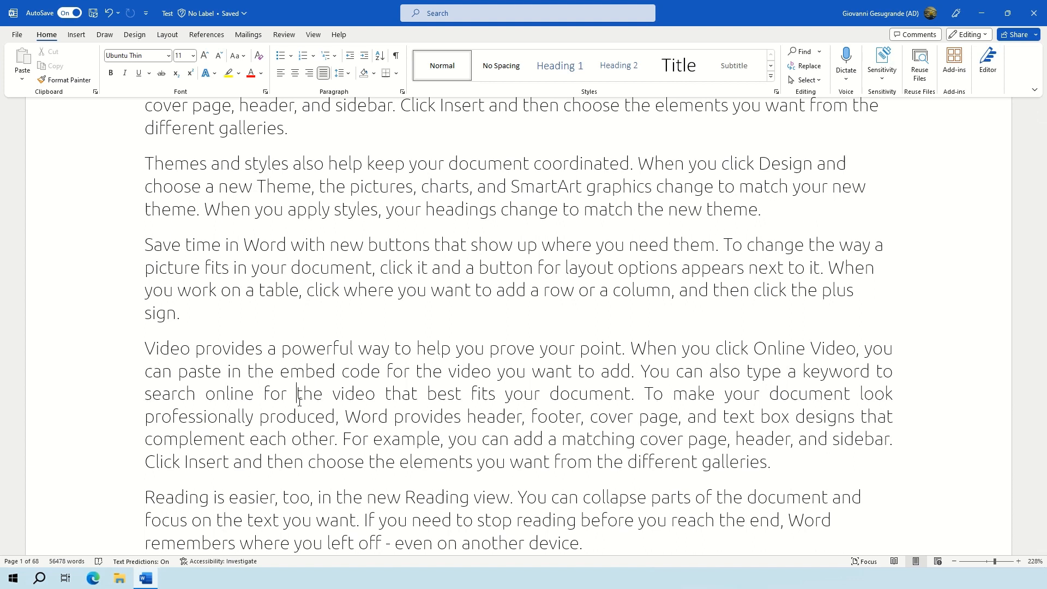
drag(299, 401, 735, 436)
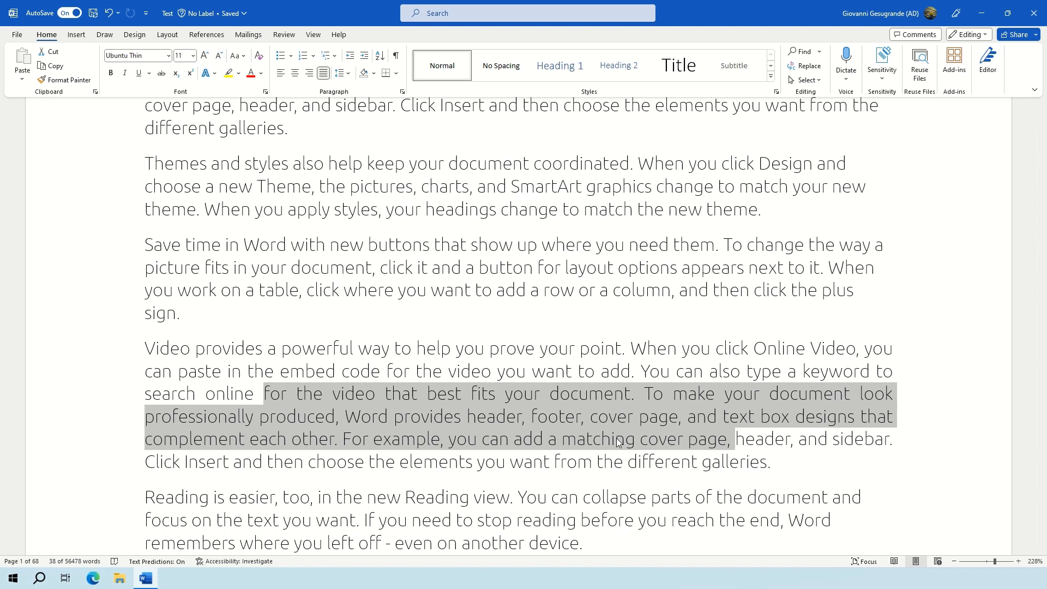
key(ctrl+e)
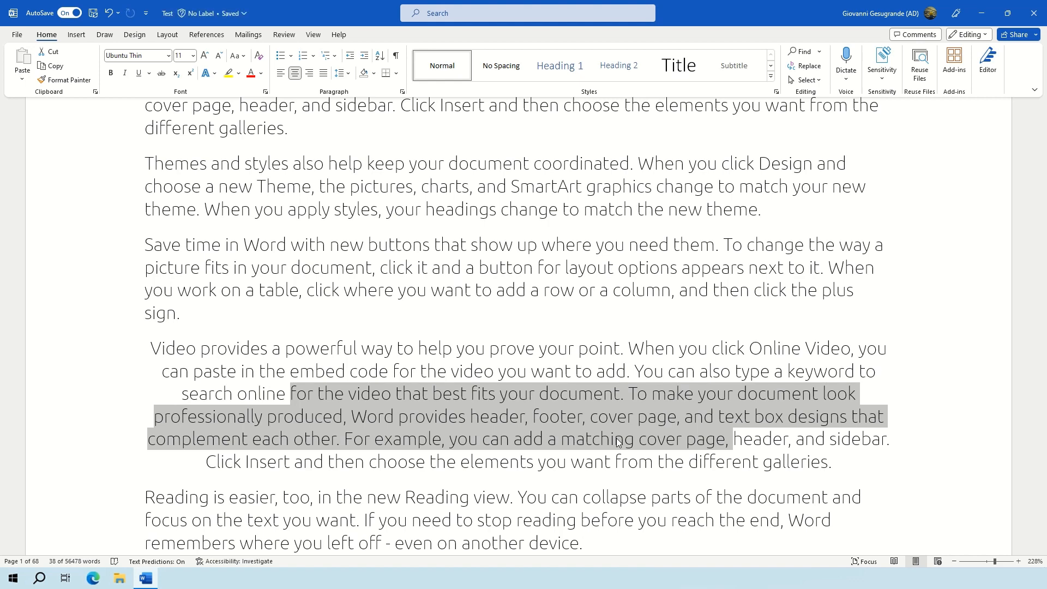
Right-align the full "Video provides a powerful way" paragraph, then set it back to left alignment
drag(109, 347, 109, 469)
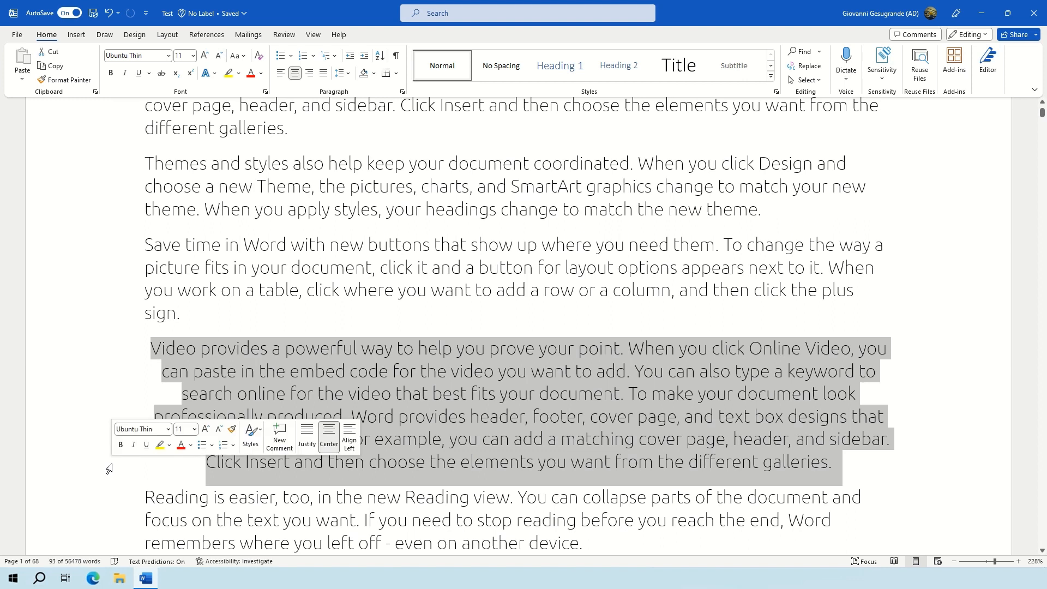
key(ctrl+r)
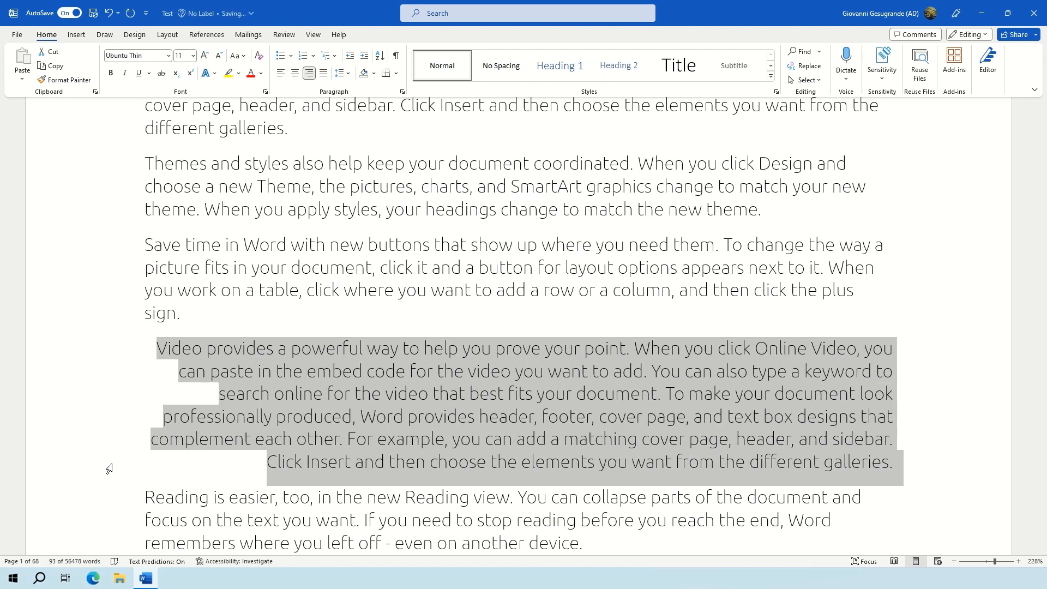
key(ctrl+l)
click(248, 316)
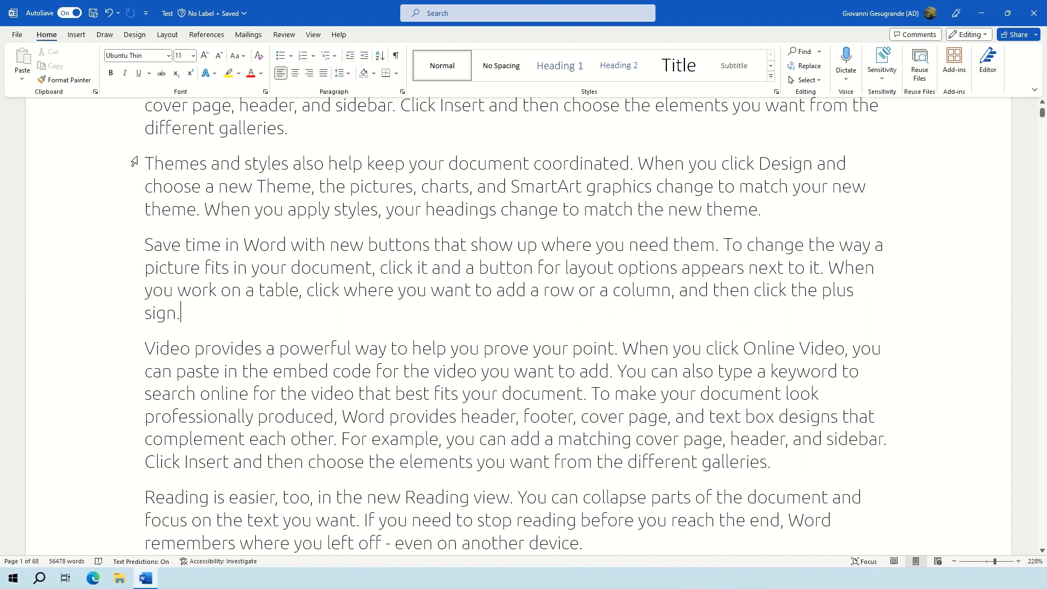
Increase the left indent by nine levels for the three paragraphs from "Themes and styles" through "Video provides a powerful way"
drag(135, 161, 209, 463)
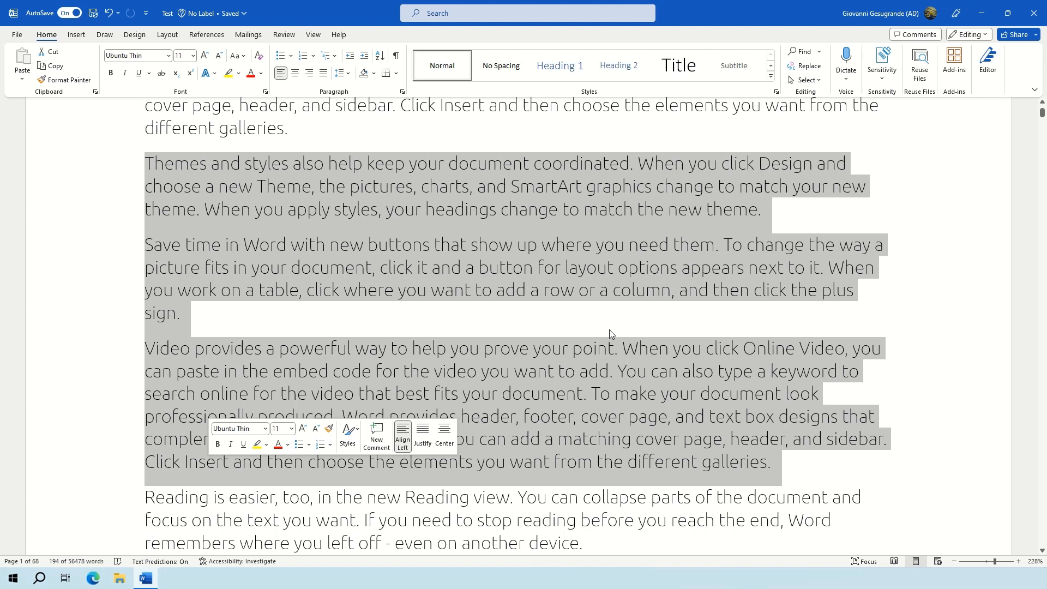
key(ctrl+m)
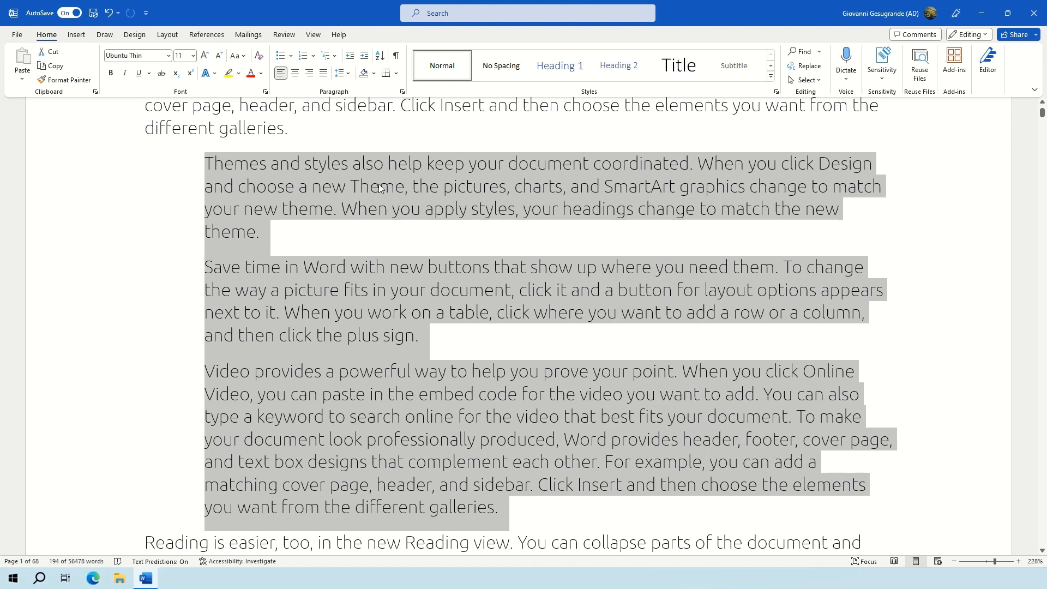
key(ctrl+m)
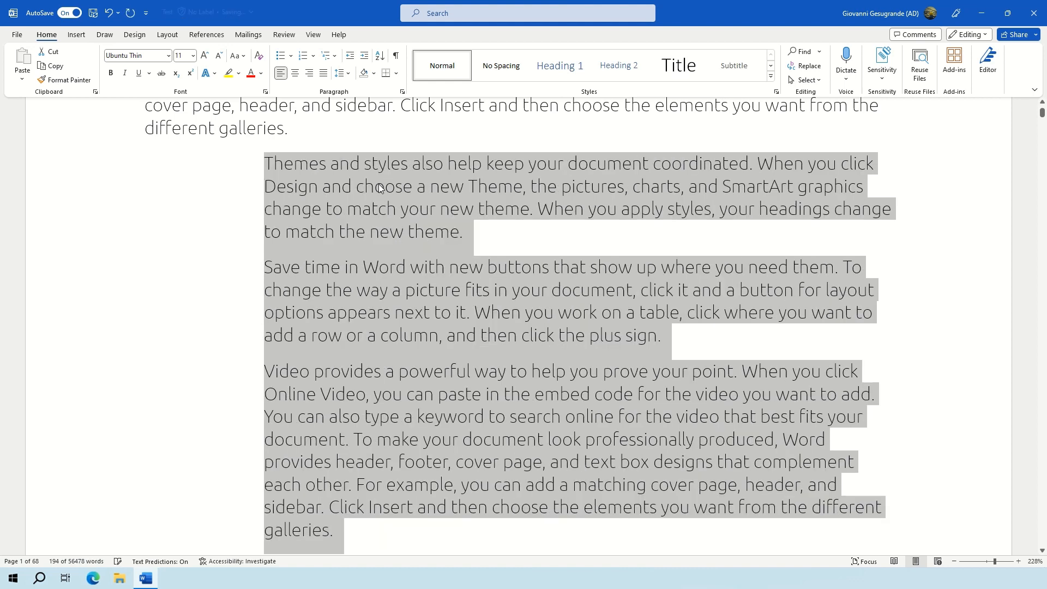
key(ctrl+m)
key(ctrl+m)
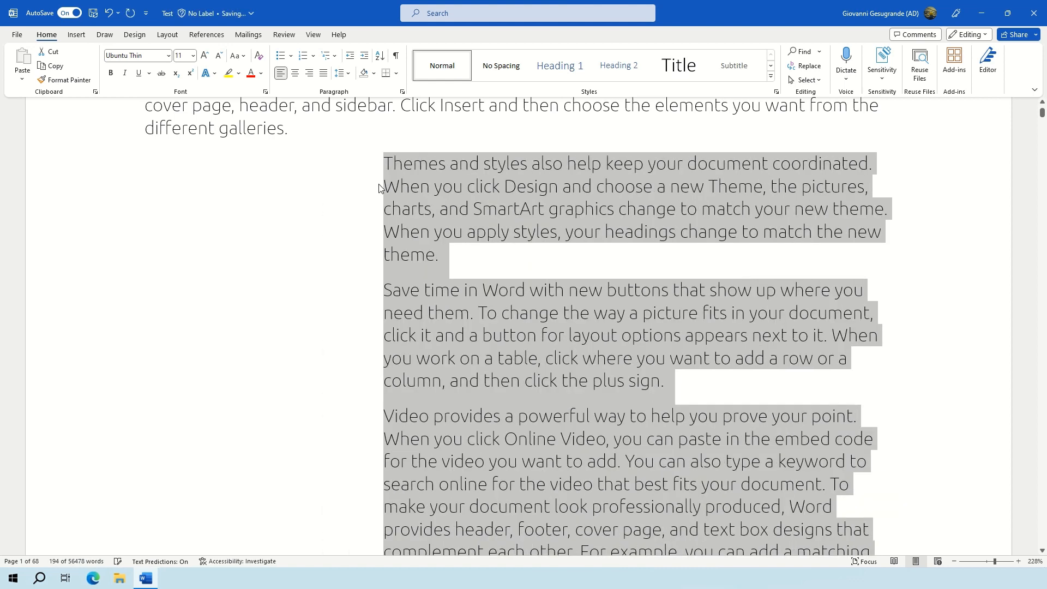
key(ctrl+m)
key(ctrl+m)
key(ctrl+m)
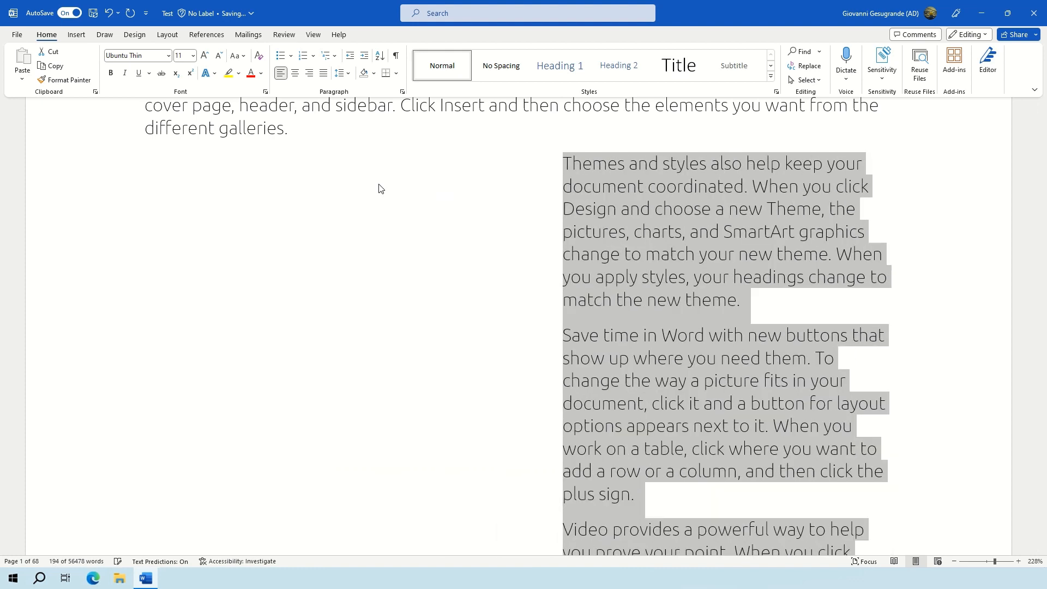
key(ctrl+m)
key(ctrl+m)
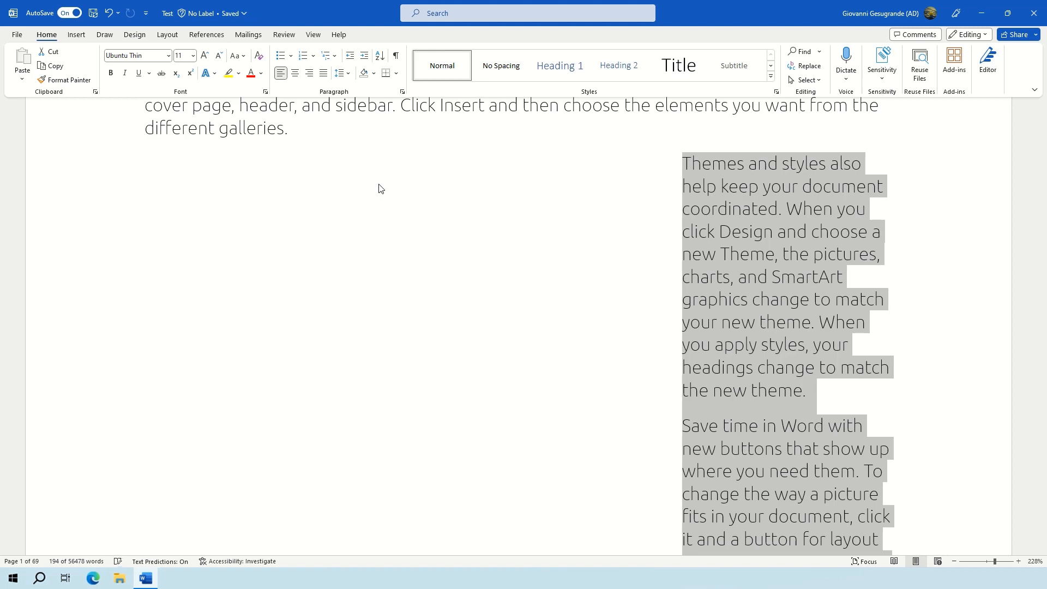
Decrease the three selected paragraphs' left indent by nine levels, back to the page margin, and clear the selection
key(ctrl+shift+m)
key(ctrl+shift+m)
key(ctrl+shift+m)
key(ctrl+shift+m)
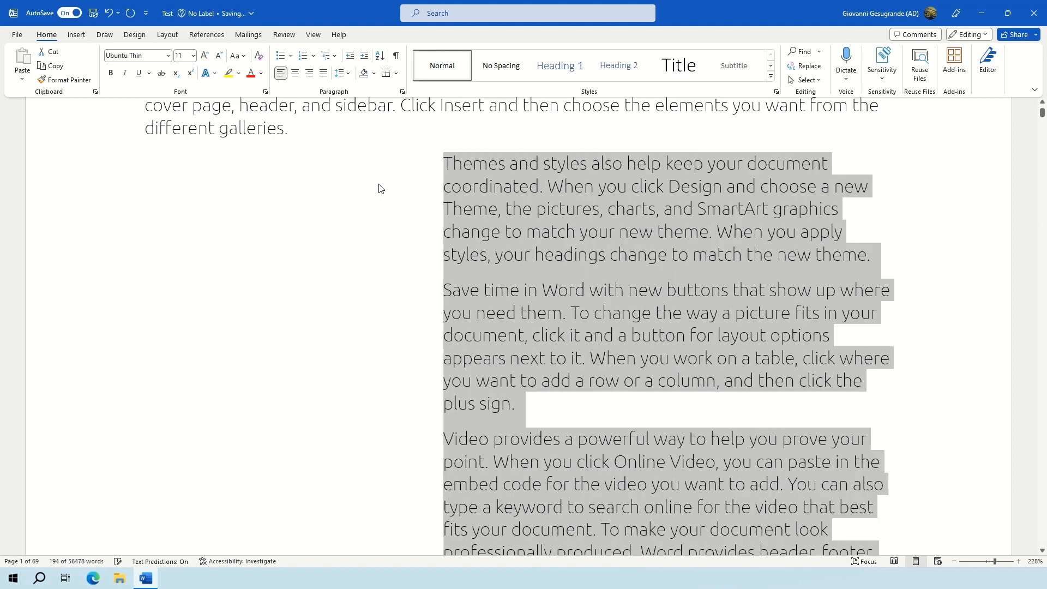
key(ctrl+shift+m)
key(ctrl+shift+m)
key(ctrl+shift+m)
key(ctrl+shift+m)
key(ctrl+shift+m)
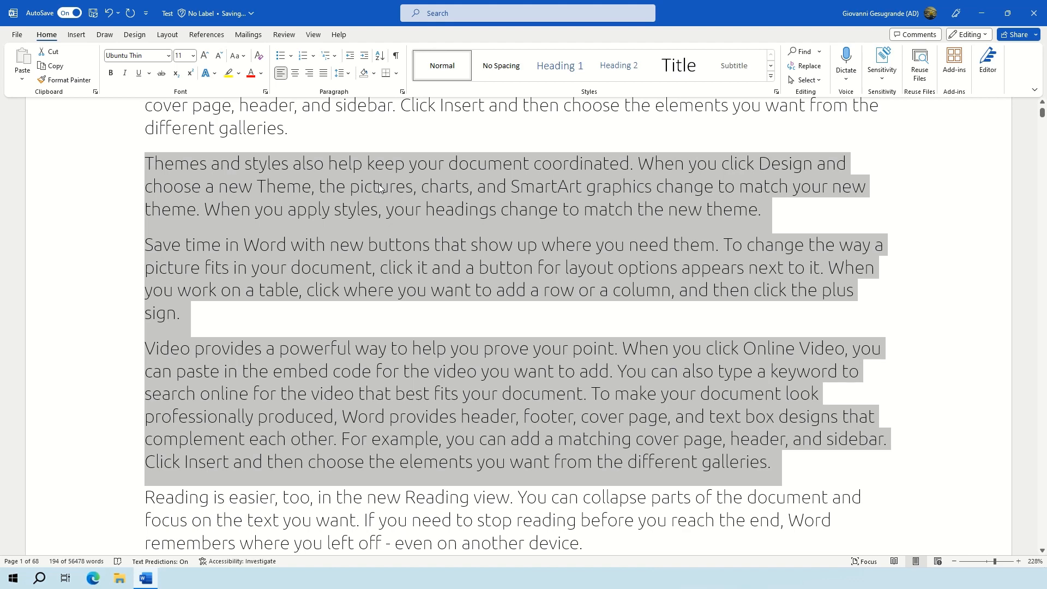
click(204, 185)
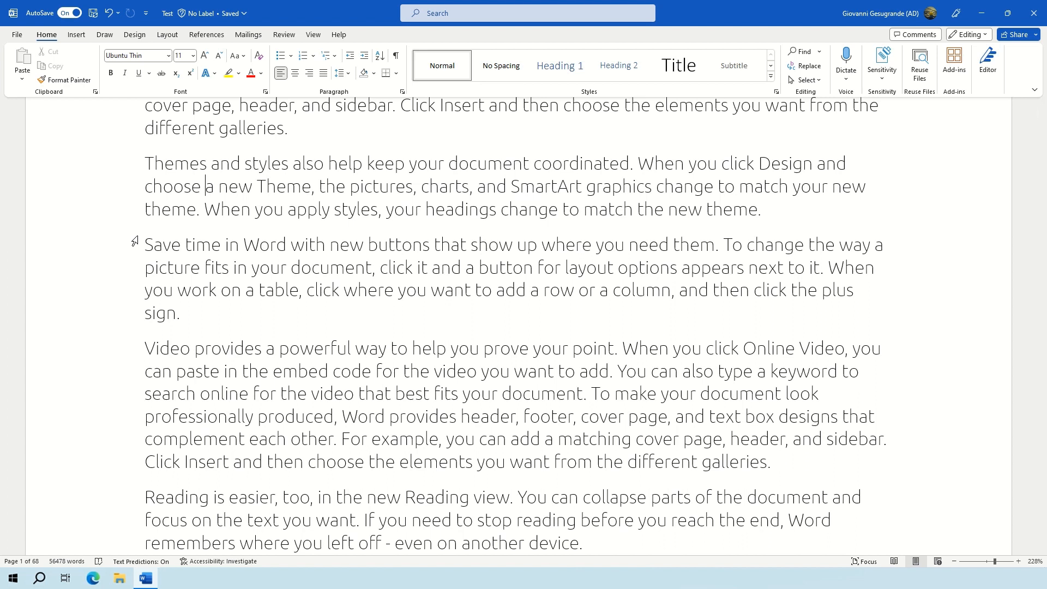
click(193, 56)
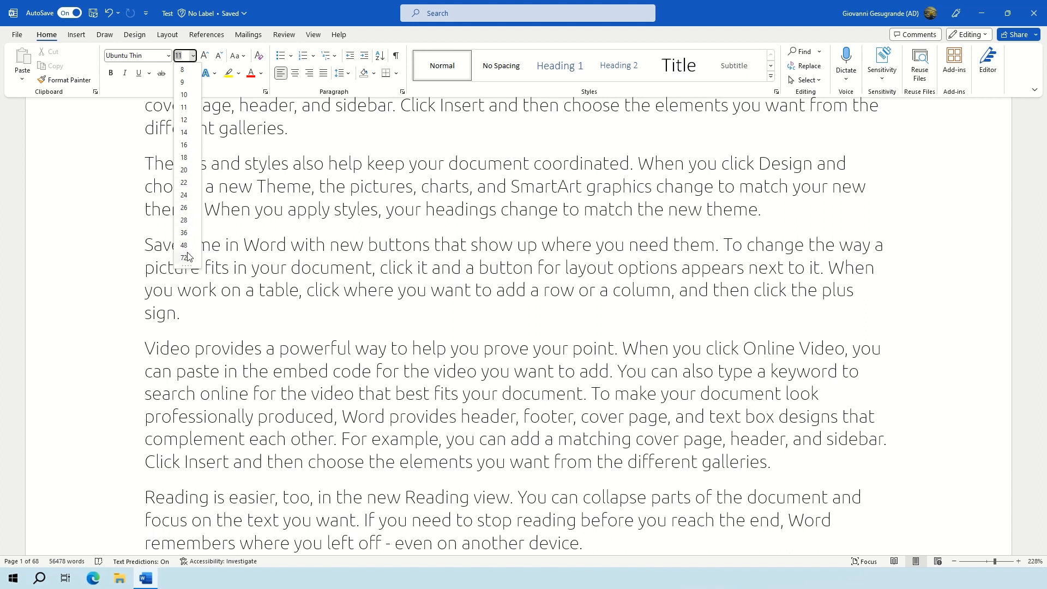
mouse_move(188, 265)
mouse_down()
mouse_move(187, 305)
mouse_move(197, 267)
mouse_up()
click(215, 333)
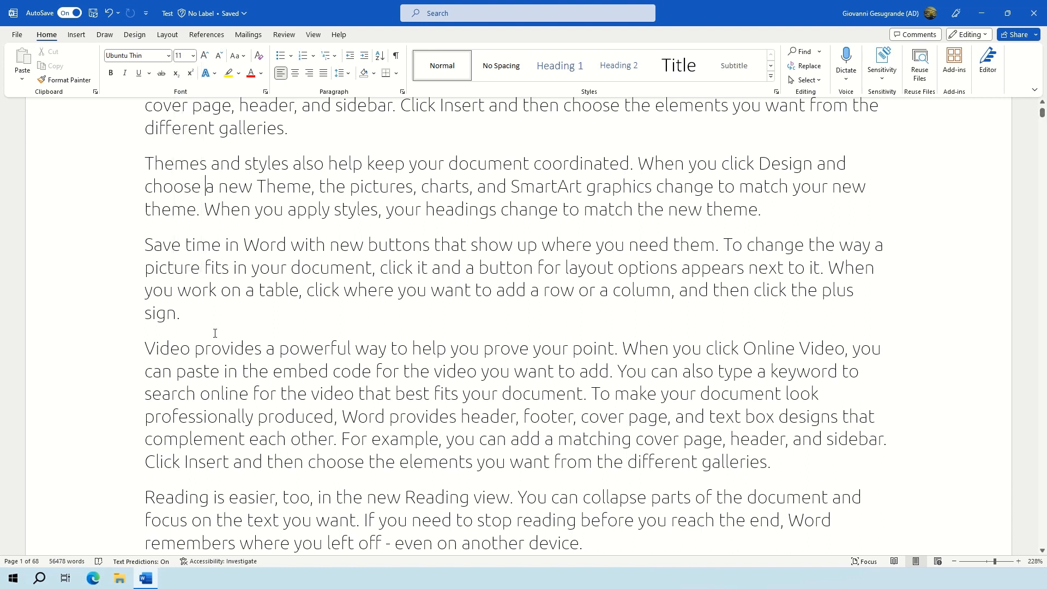
drag(89, 313, 88, 245)
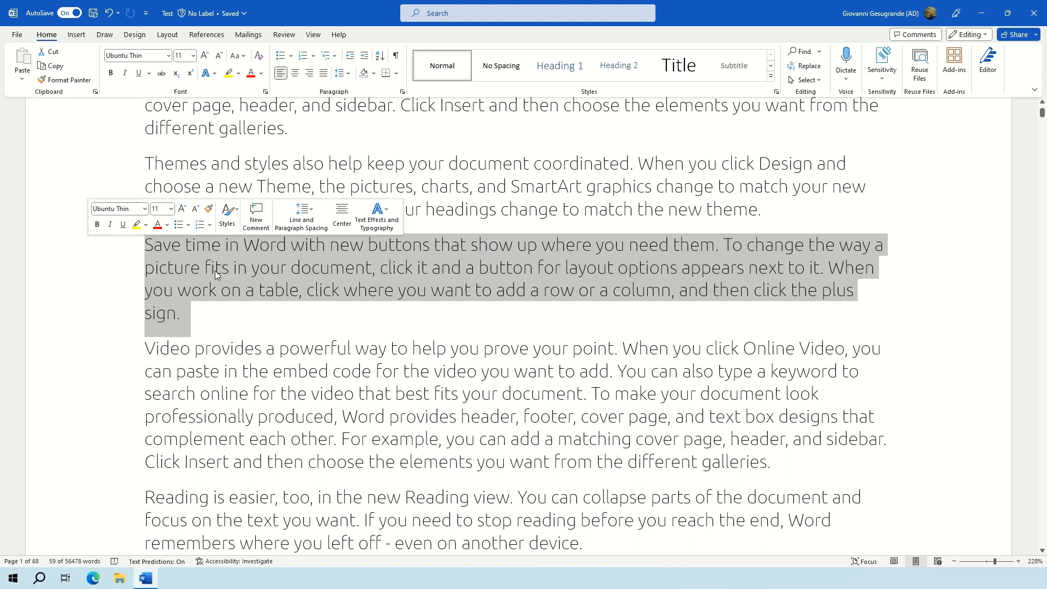
Select the word "table" in the "Save time in Word" paragraph and grow its font size through the preset sizes to 48 pt
double_click(267, 290)
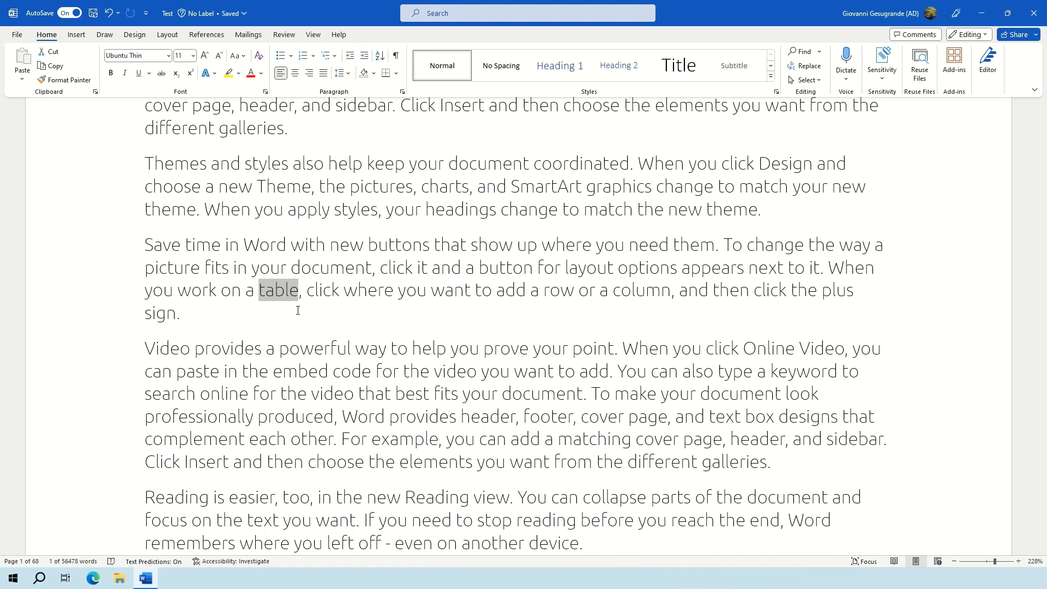
key(ctrl+shift+period)
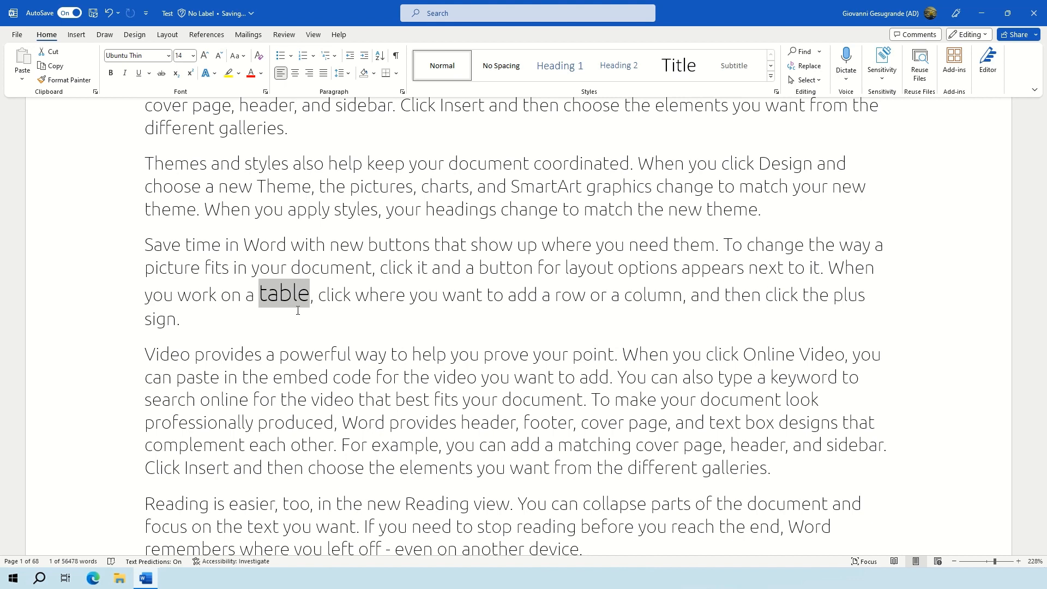
key(ctrl+shift+period)
key(ctrl+shift+period)
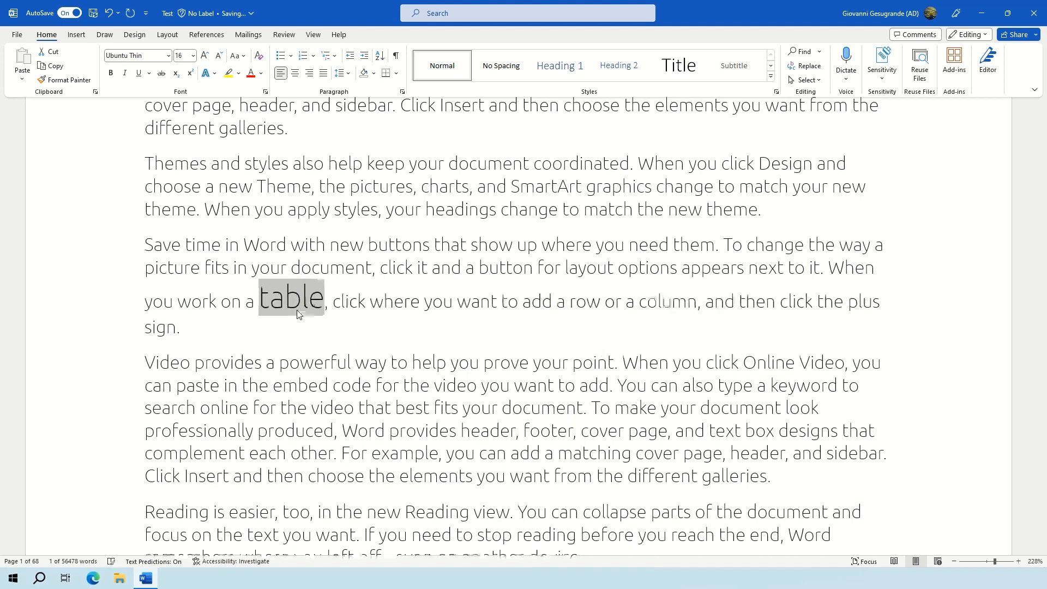
key(ctrl+shift+period)
key(ctrl+shift+period)
key(ctrl+shift+period)
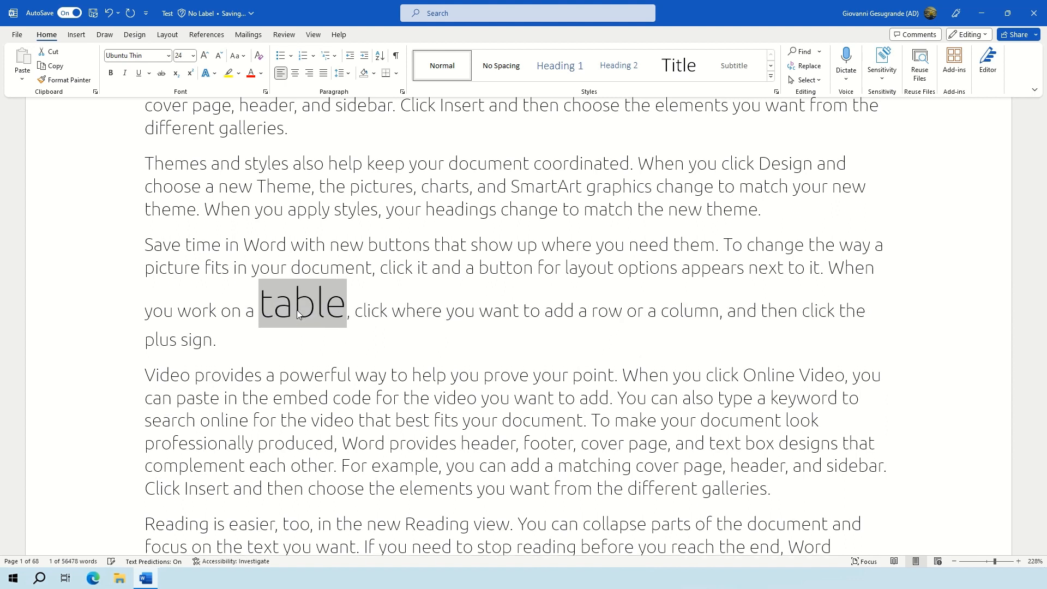
key(ctrl+shift+period)
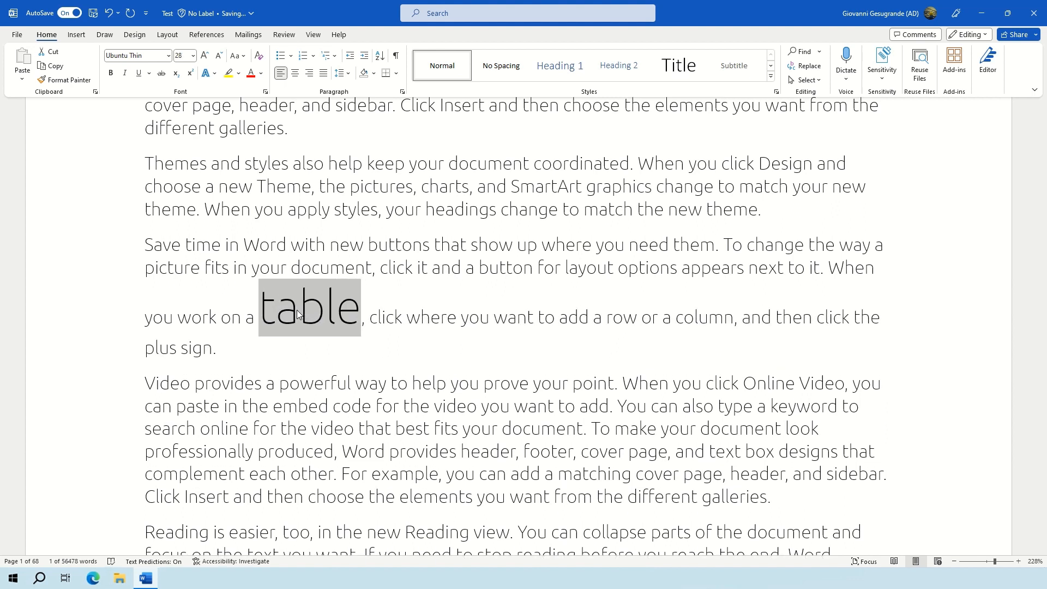
key(ctrl+shift+period)
key(ctrl+shift+period)
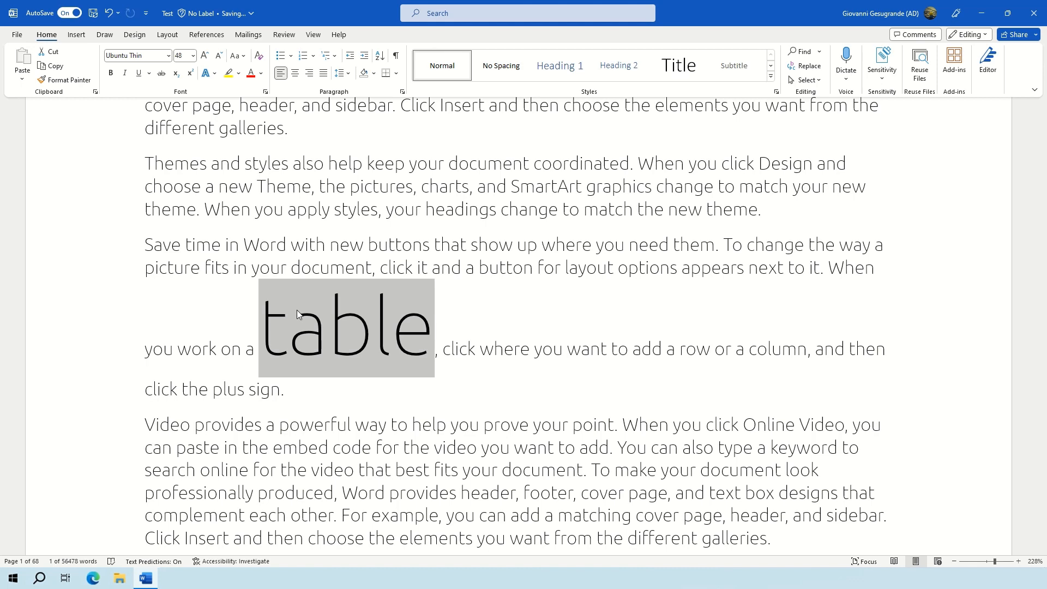
Bring the word "table" back down through the preset sizes to 11 pt and clear the selection
key(ctrl+z)
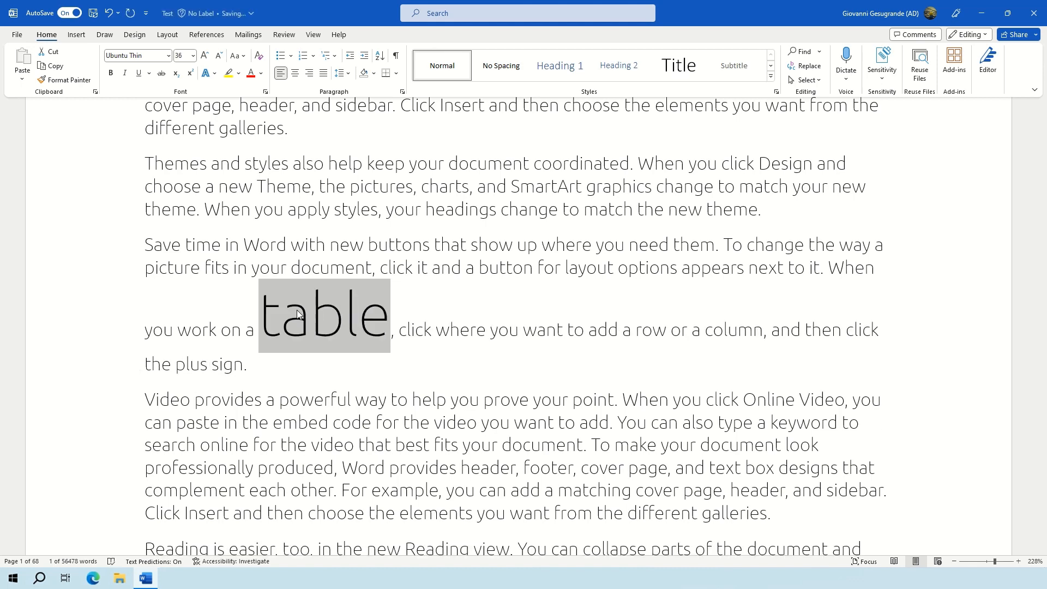
key(ctrl+z)
key(ctrl+z)
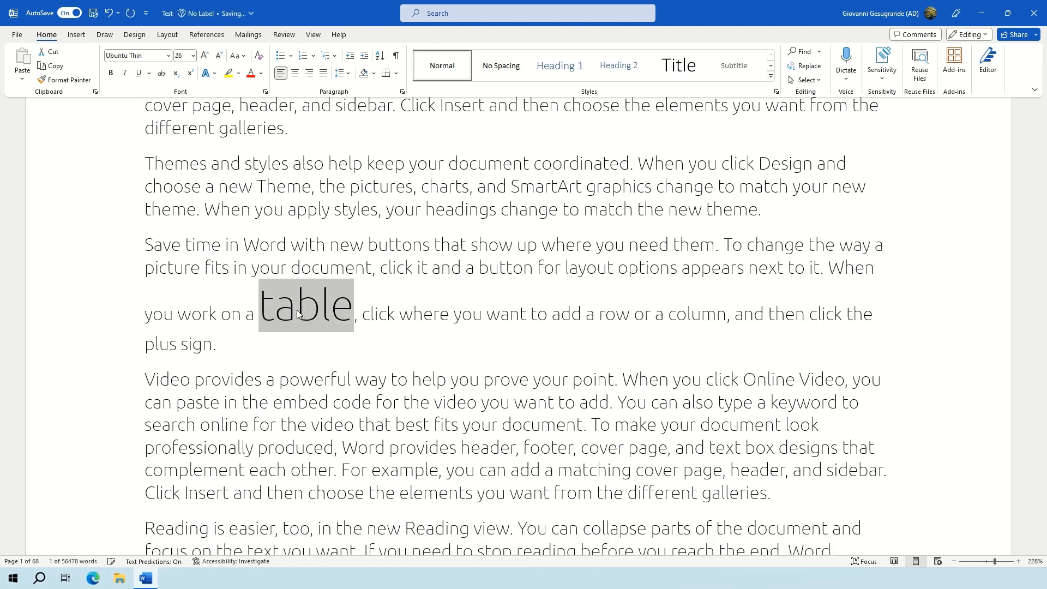
key(ctrl+z)
key(ctrl+z)
key(ctrl+z)
key(ctrl+z)
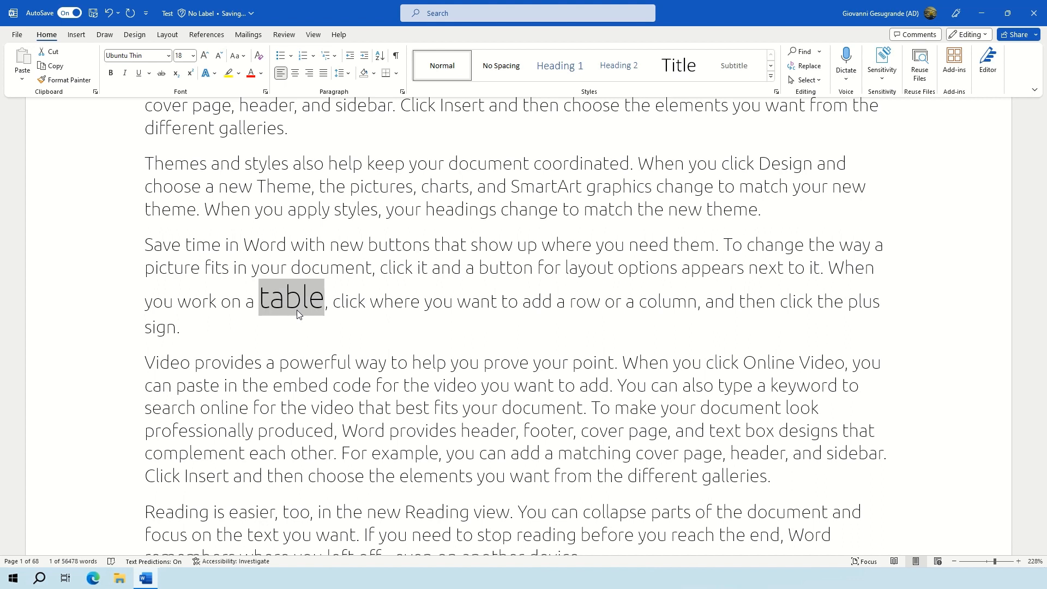
key(ctrl+shift+comma)
key(ctrl+shift+comma)
key(ctrl+shift+comma)
key(ctrl+shift+comma)
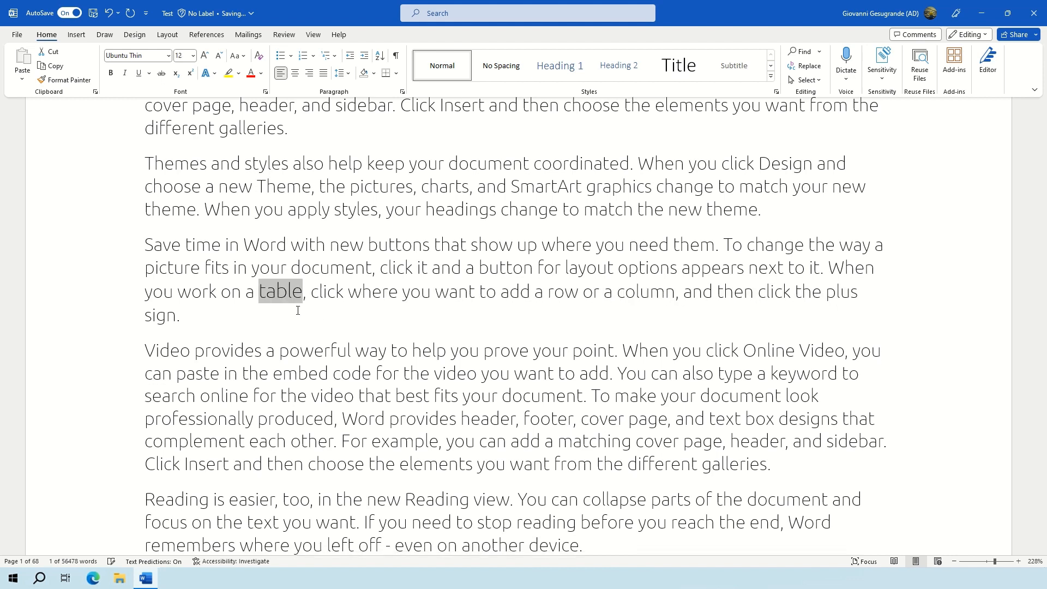
click(326, 291)
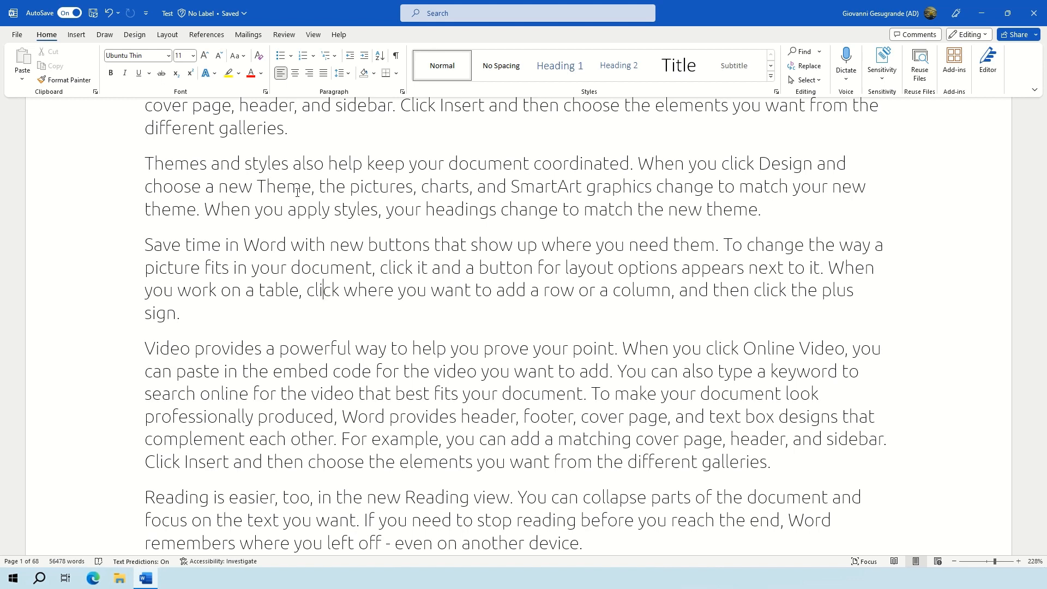
Select the word "charts" in the "Themes and styles" paragraph and enlarge it one point at a time to 18 pt
click(410, 163)
double_click(436, 184)
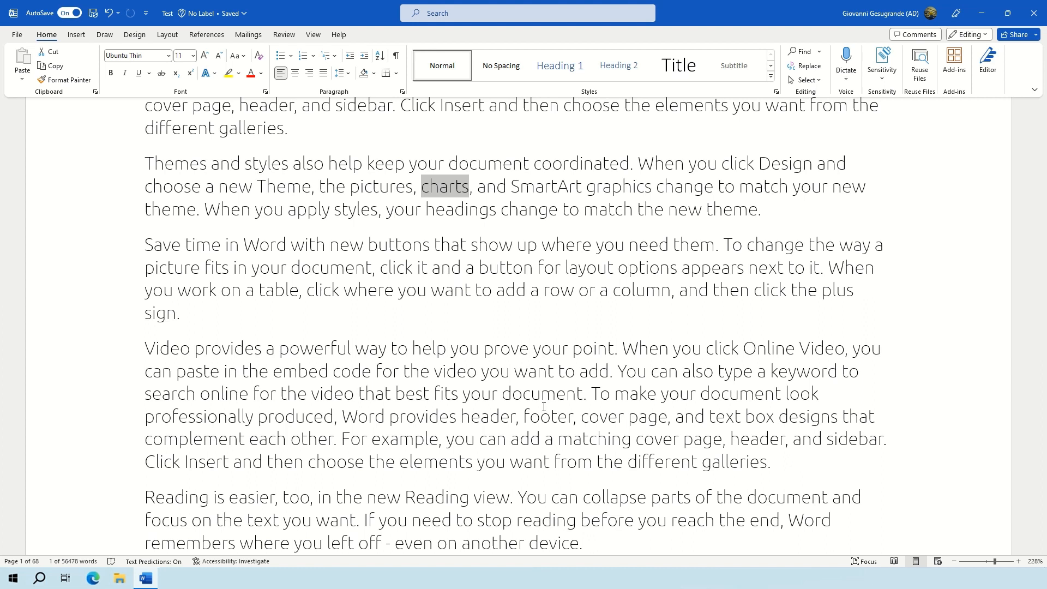
key(ctrl+bracketright)
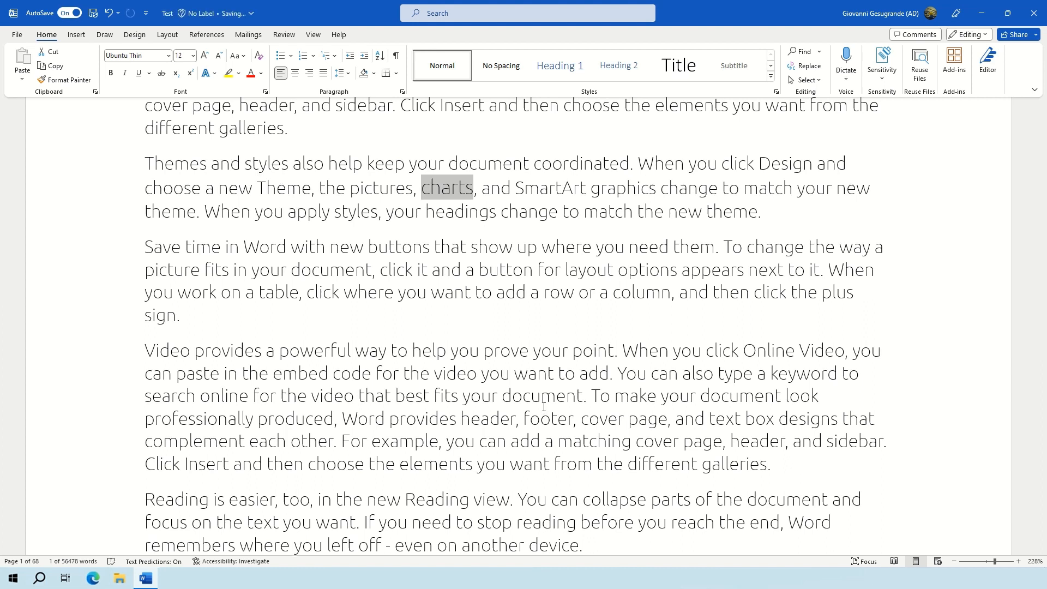
key(ctrl+bracketright)
key(ctrl+bracketright)
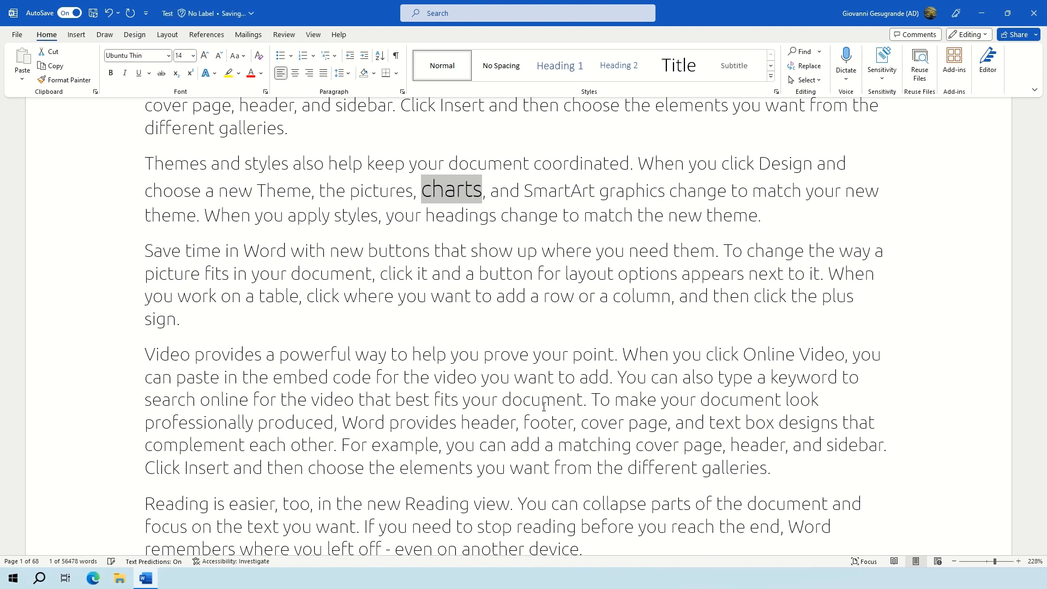
key(ctrl+bracketright)
key(ctrl+bracketright)
key(ctrl+bracketright)
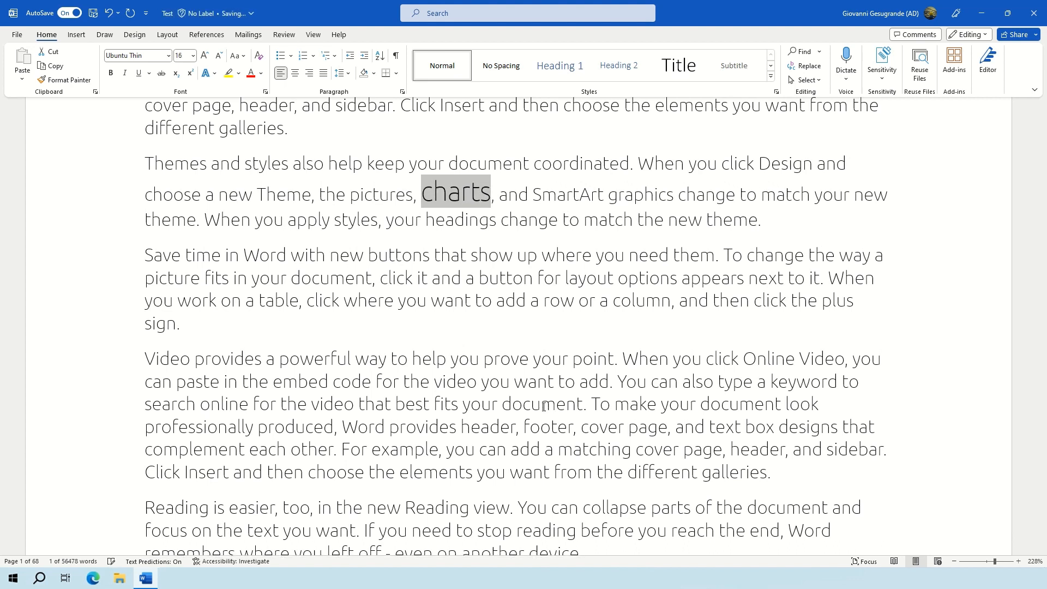
key(ctrl+bracketright)
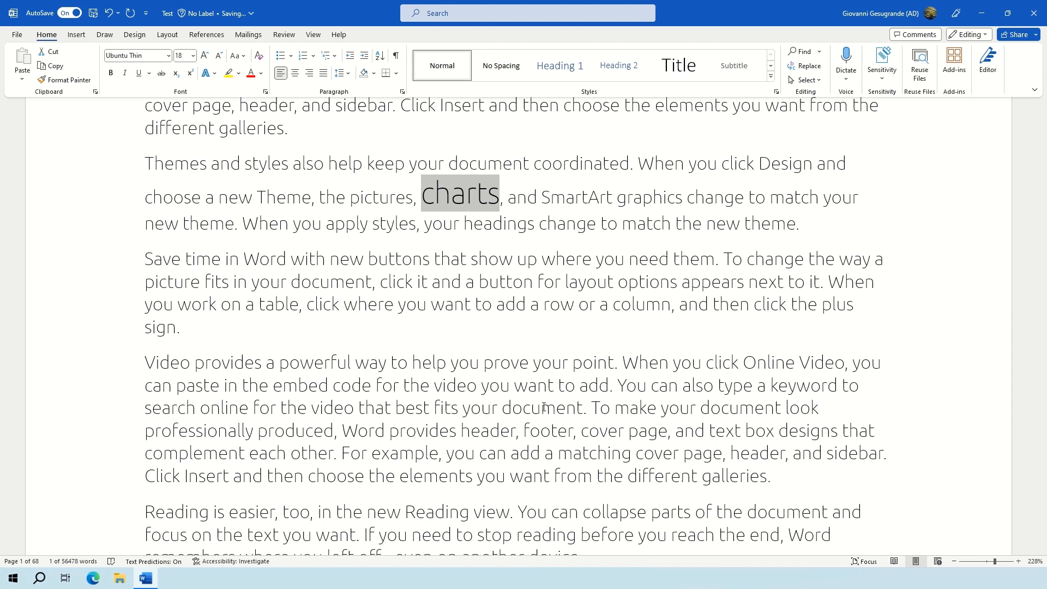
Reduce the selected word "charts" one point at a time to 11 pt
key(ctrl+bracketleft)
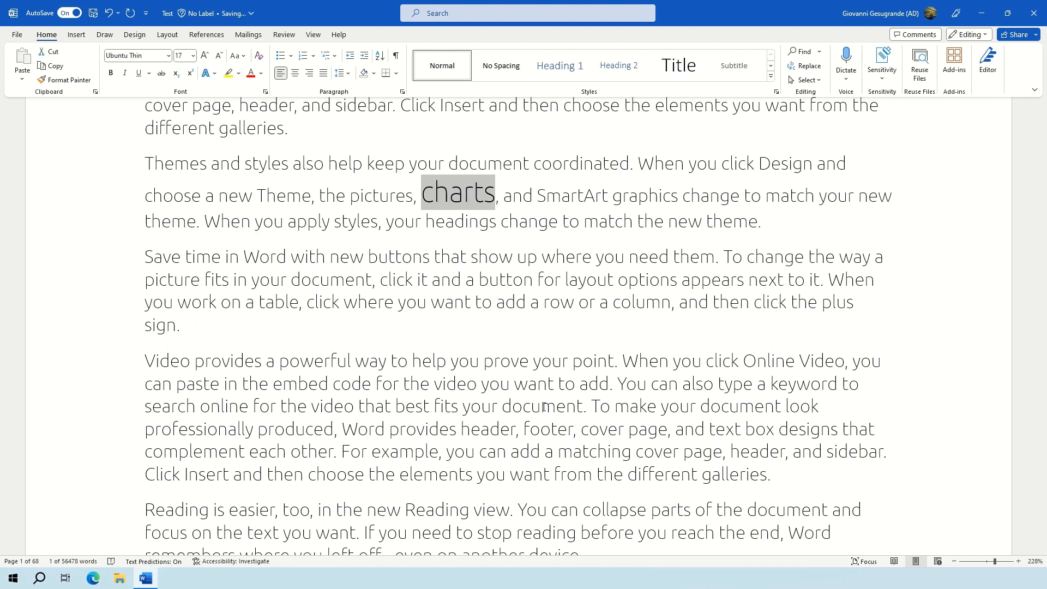
key(ctrl+bracketleft)
key(ctrl+bracketleft)
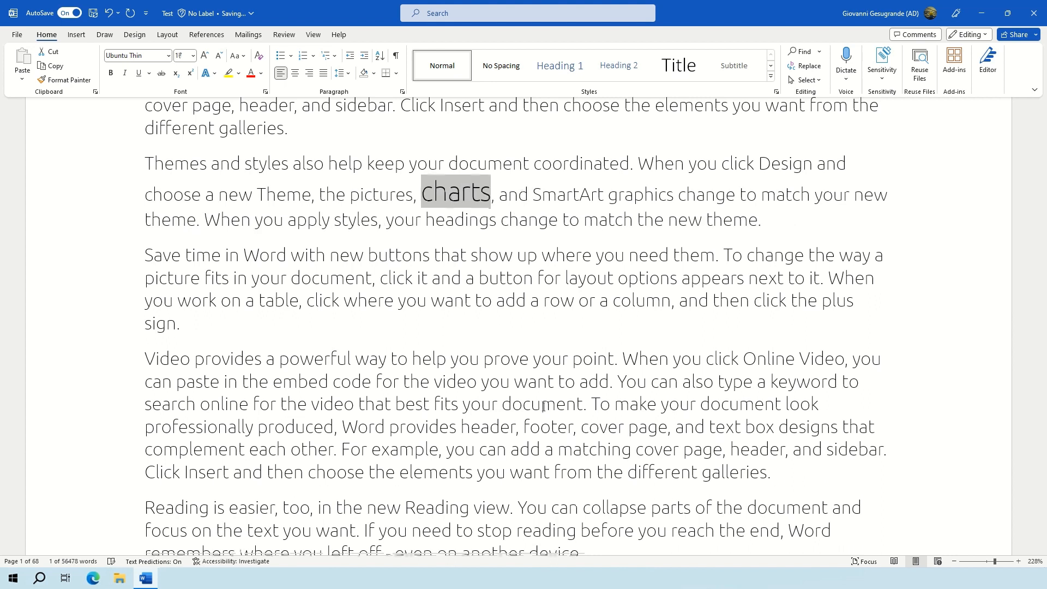
key(ctrl+bracketleft)
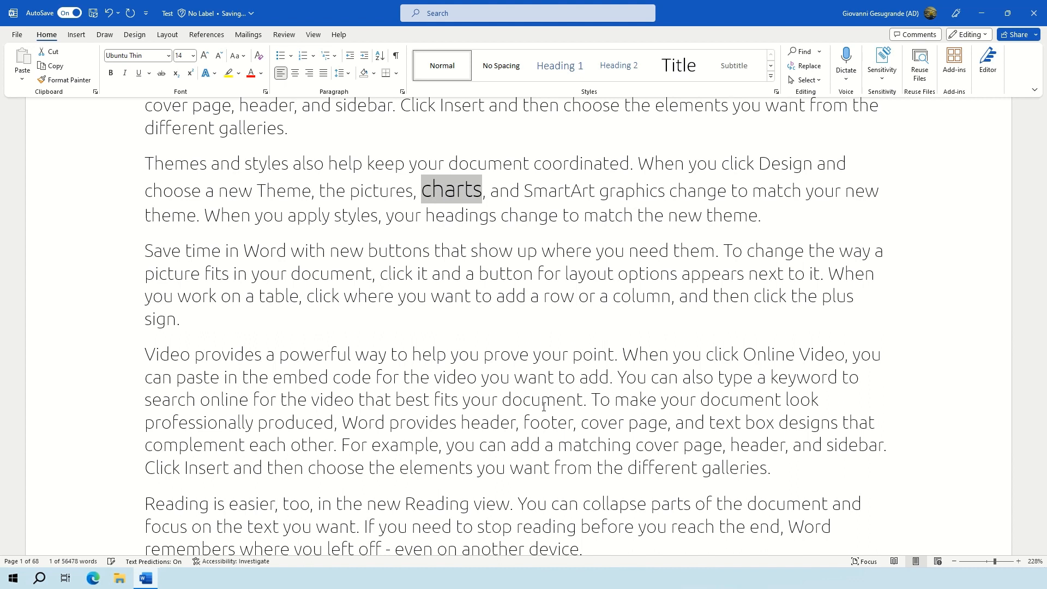
key(ctrl+bracketleft)
key(ctrl+bracketleft)
key(ctrl+bracketleft)
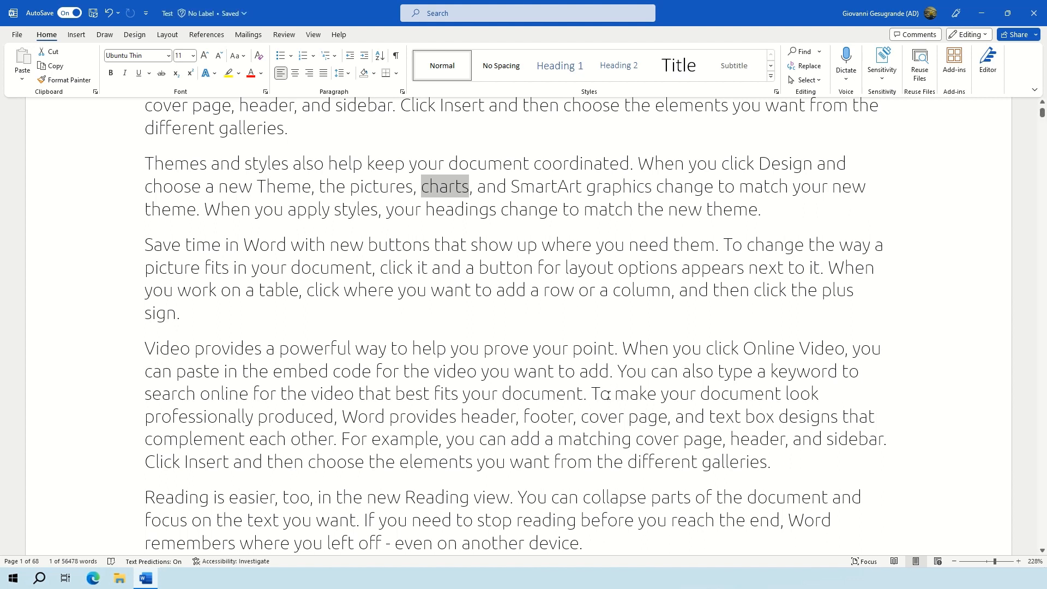
Select the word "You" in the "Video provides a powerful way" paragraph and set its font size to 75 pt
double_click(638, 375)
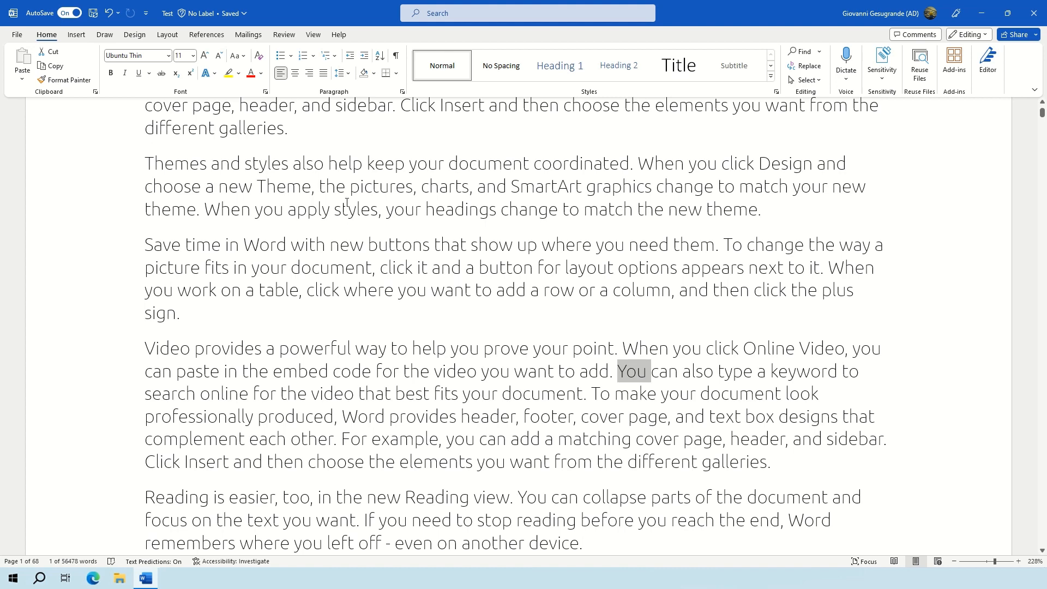
click(189, 55)
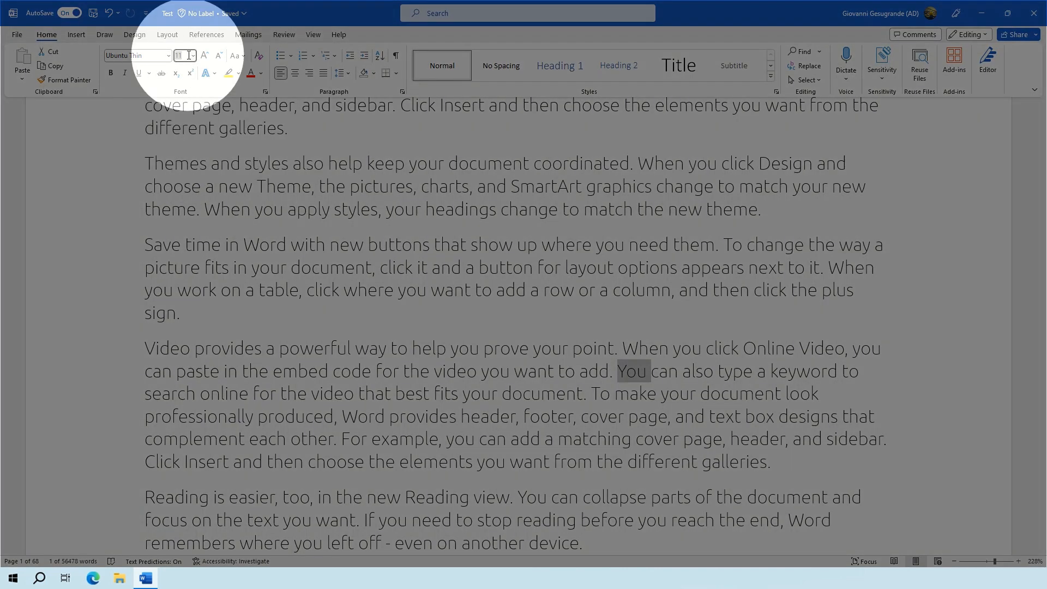
text(75)
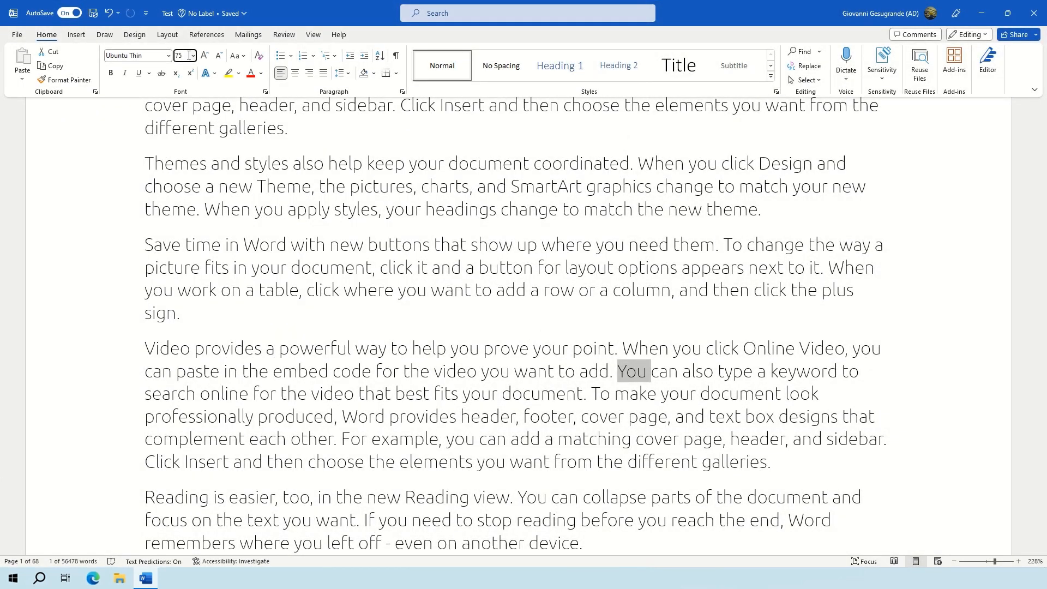
key(Return)
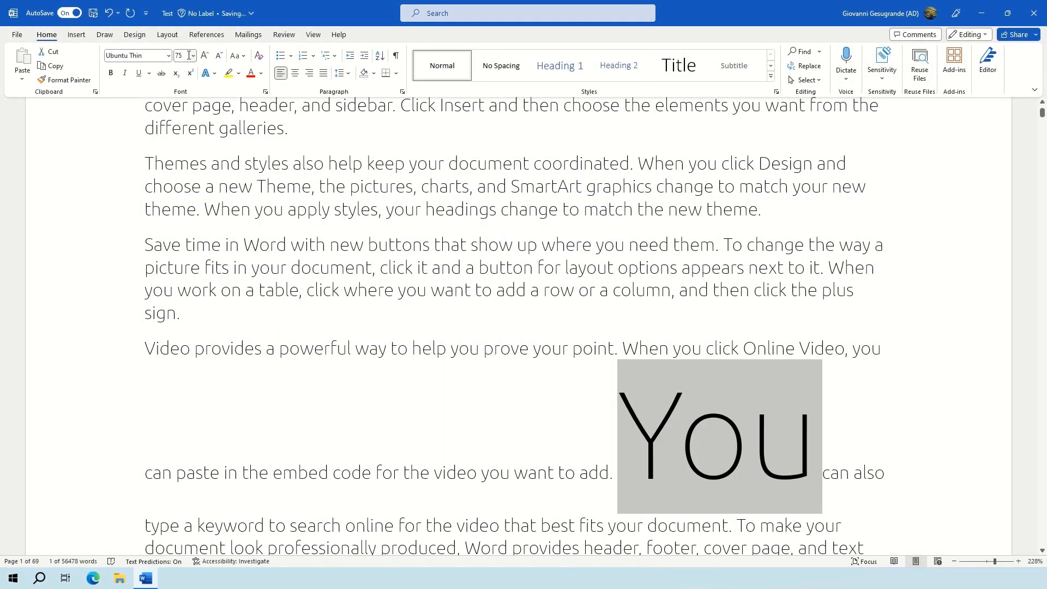
Set the selected word "You" to the preset 18 pt size and clear the selection
click(193, 55)
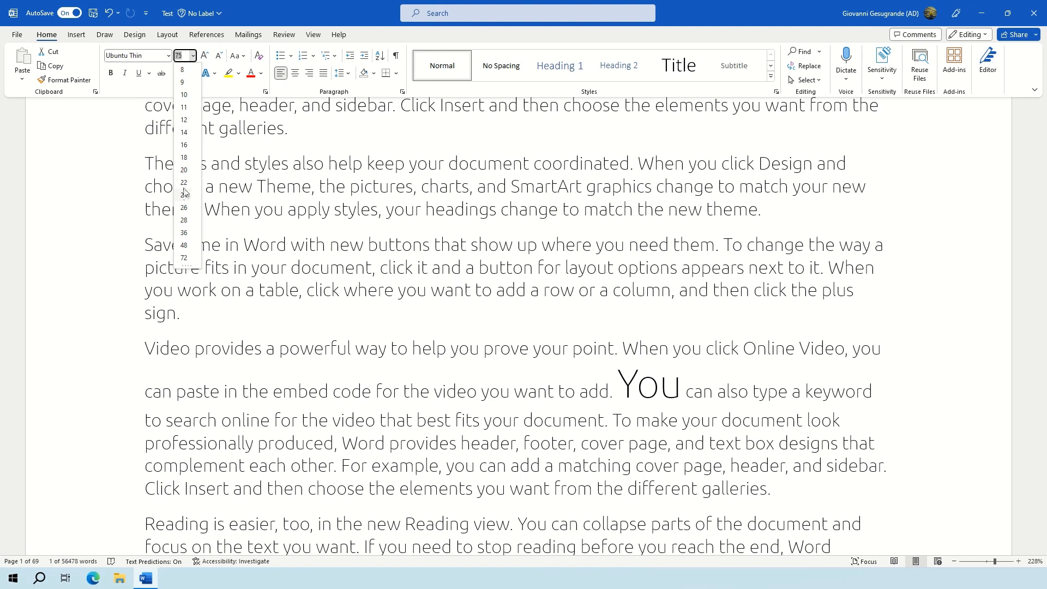
click(184, 158)
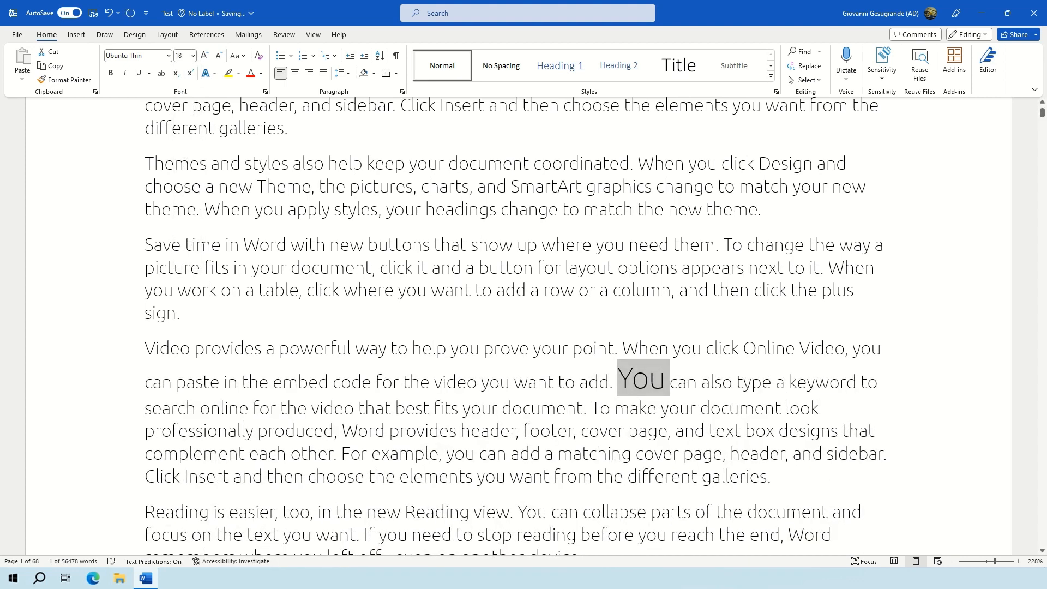
click(258, 228)
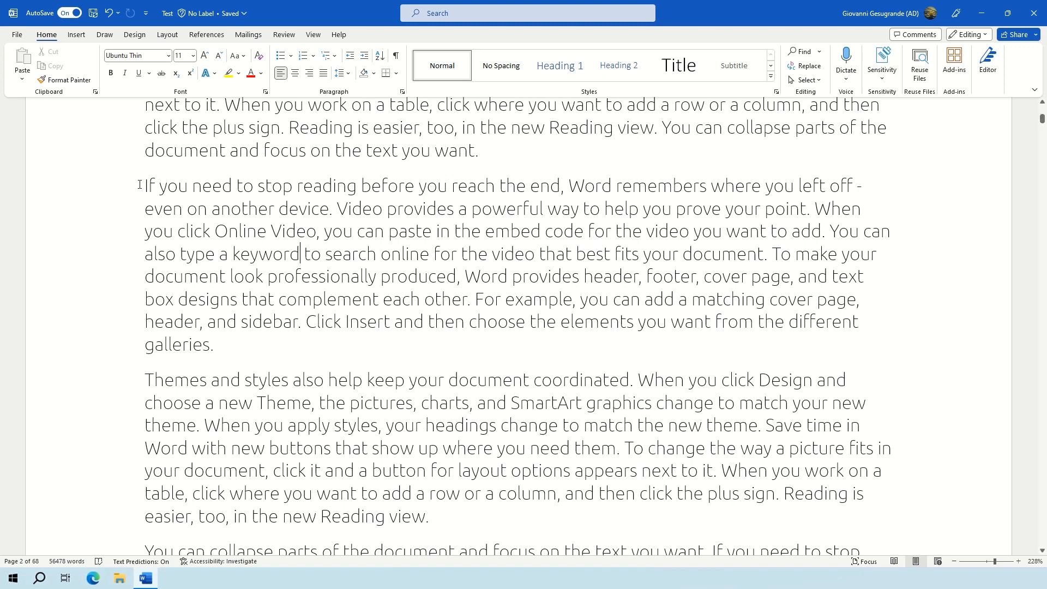
Highlight the whole "If you need to stop reading" paragraph on page 2 in dark blue
drag(140, 184, 187, 343)
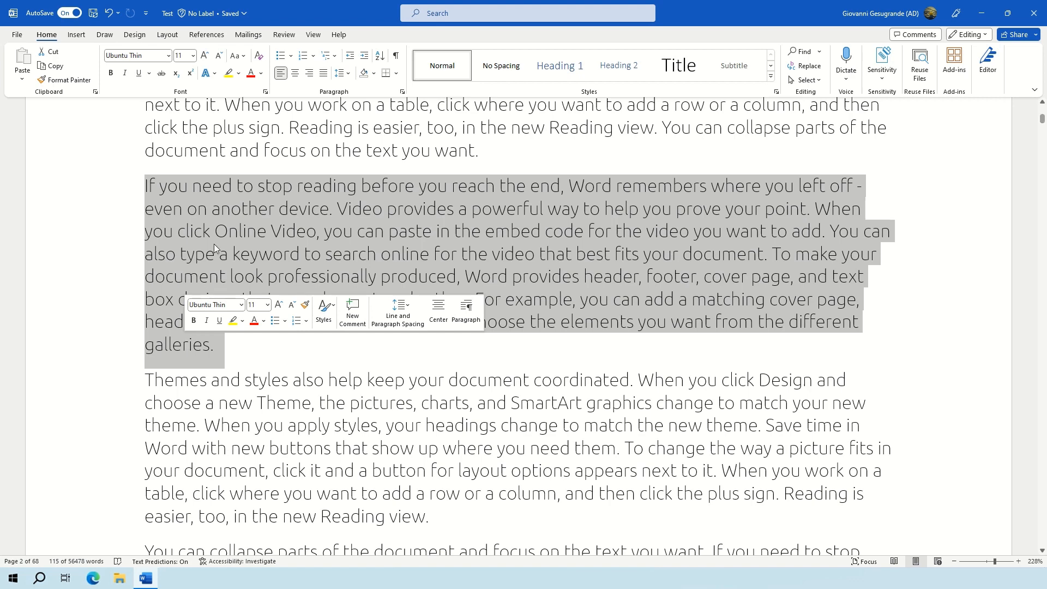
click(238, 73)
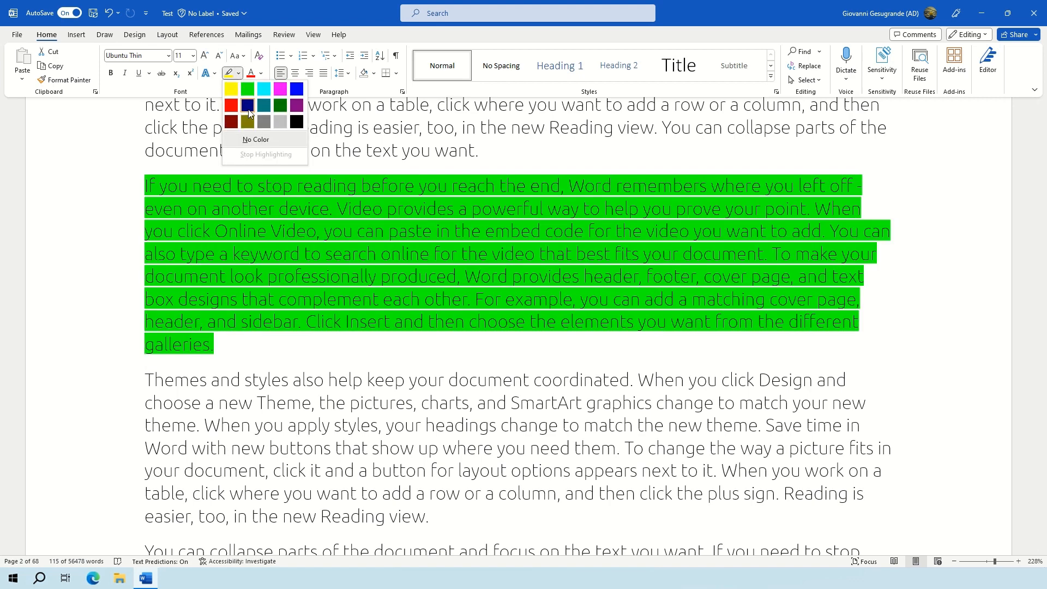
click(248, 110)
Set the font color of the highlighted "If you need to stop reading" paragraph to white
click(261, 78)
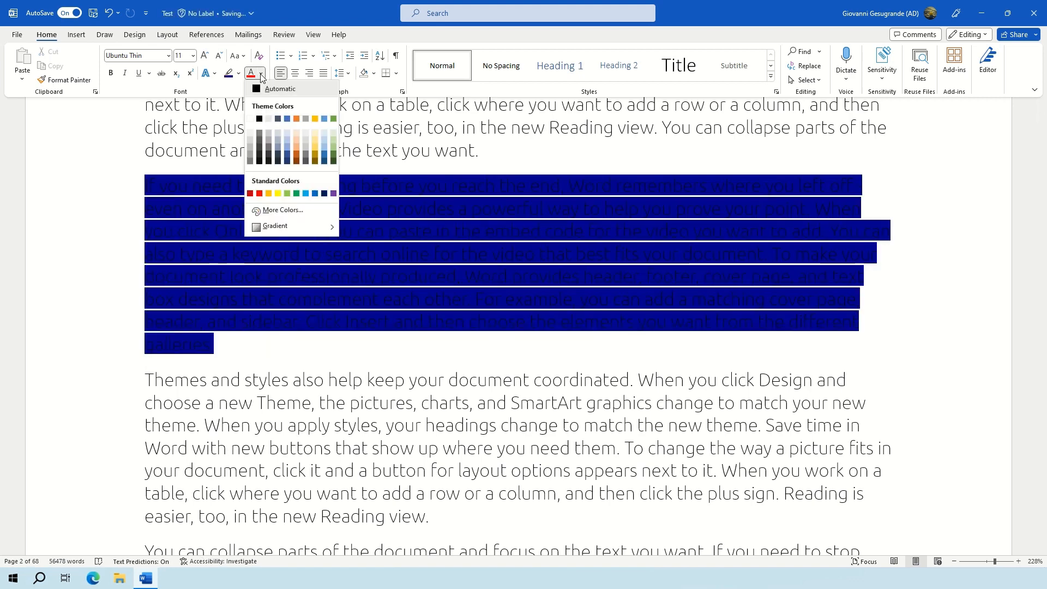
click(253, 117)
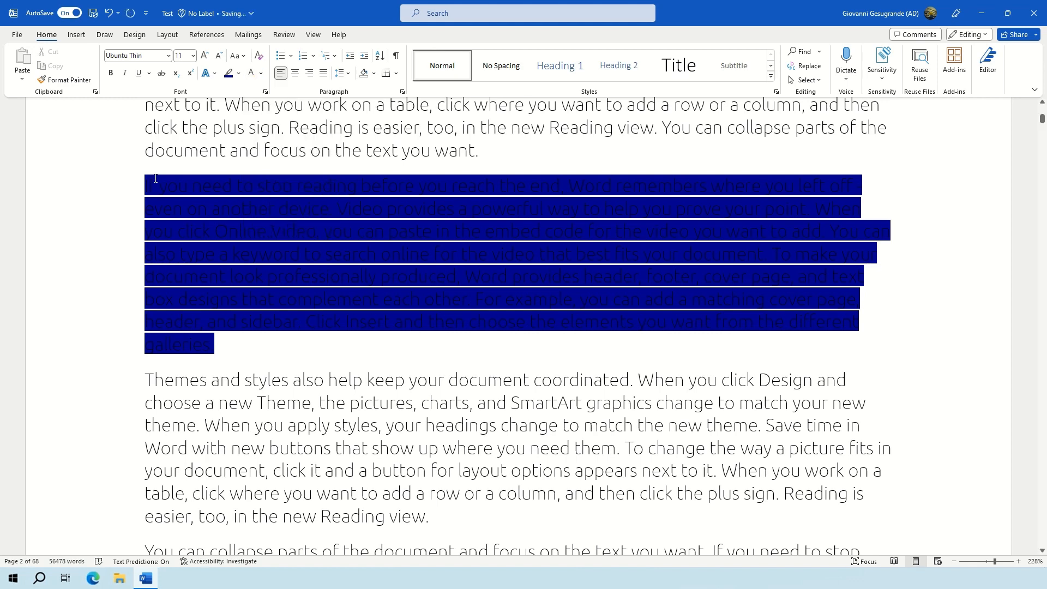
drag(156, 178, 333, 350)
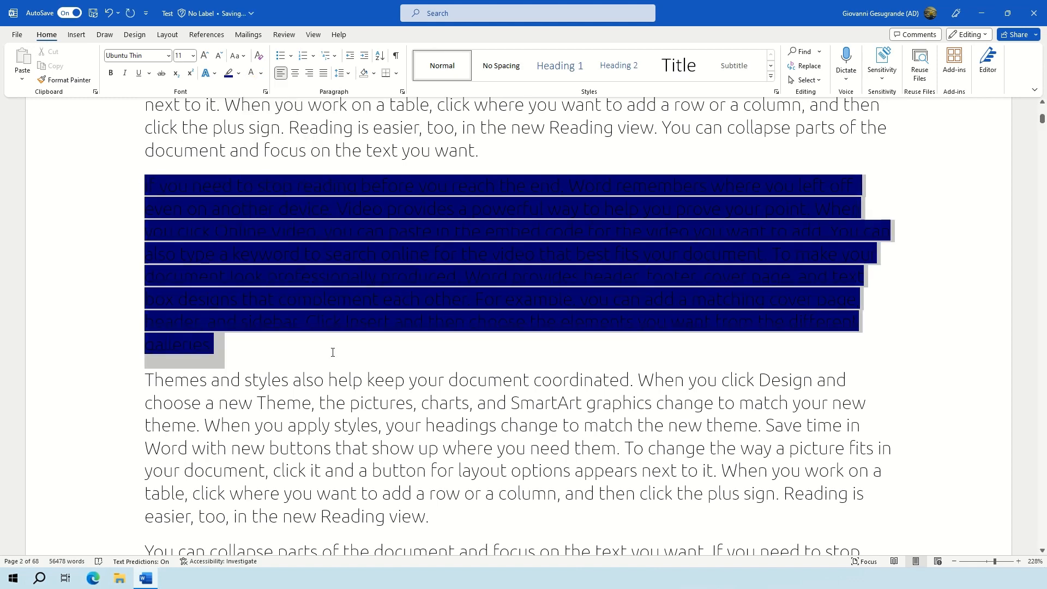
click(259, 75)
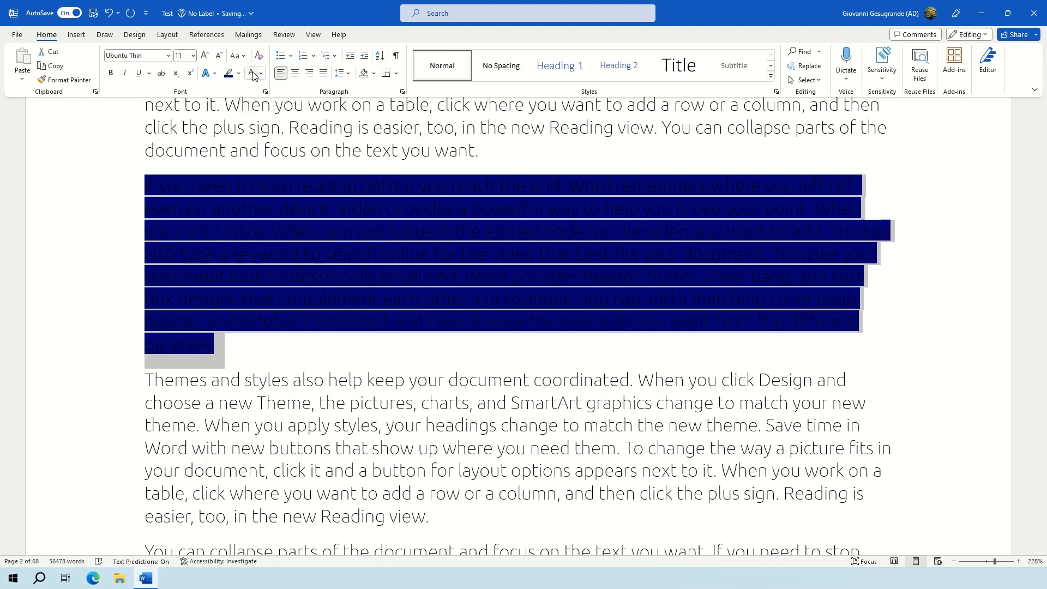
click(230, 259)
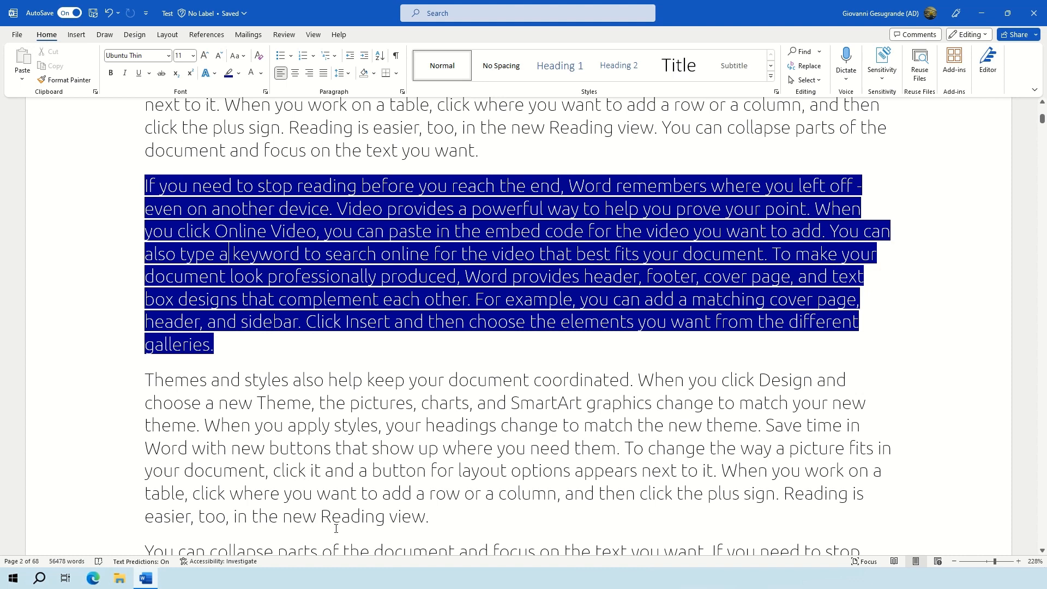
Copy the formatting of the "If you need to stop reading" paragraph onto the "Themes and styles" paragraph with Format Painter
drag(210, 368, 86, 183)
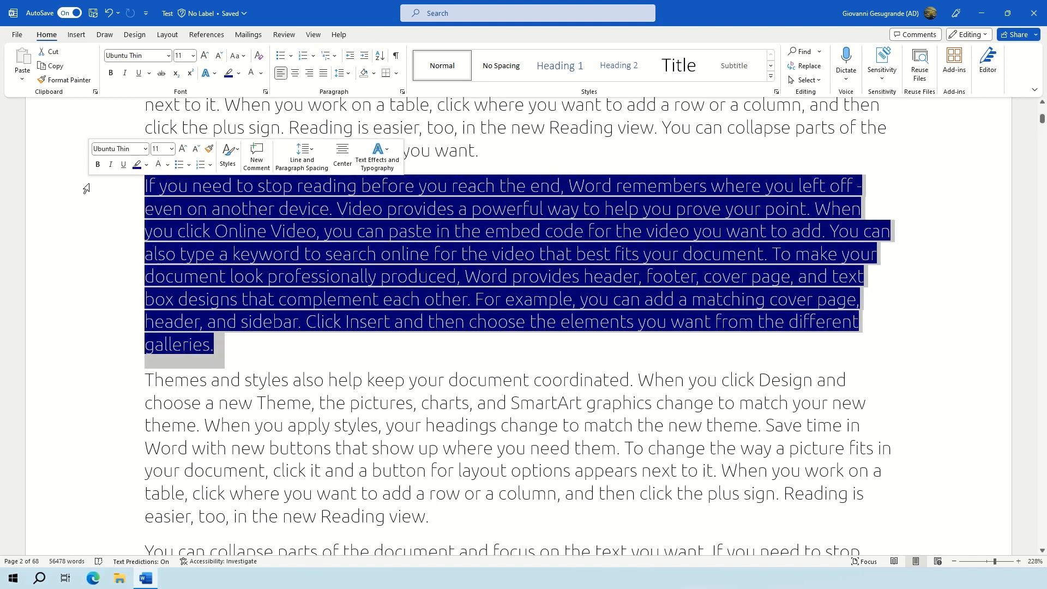
click(67, 81)
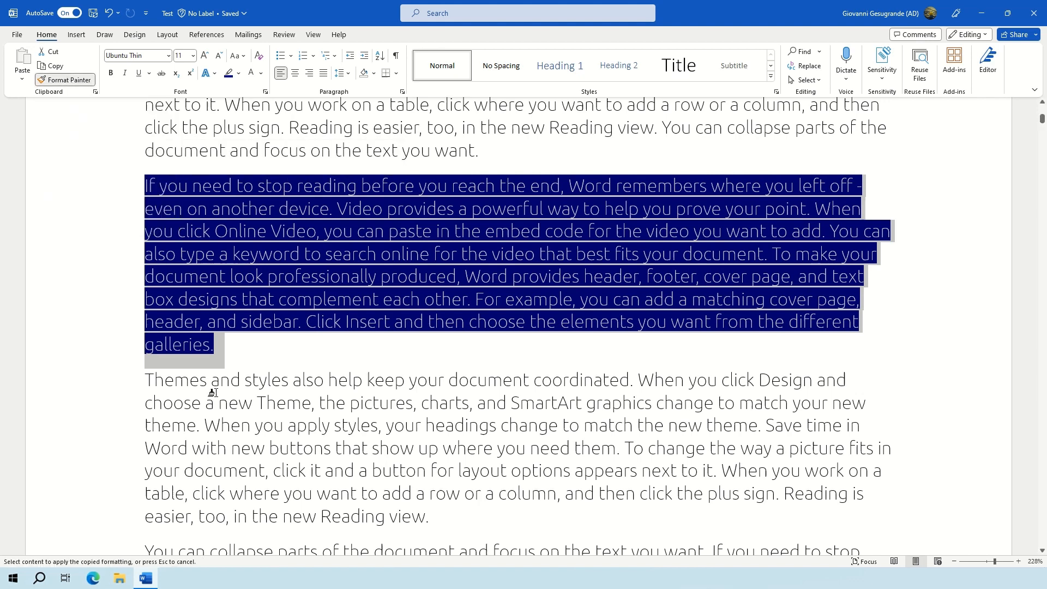
mouse_move(136, 382)
mouse_down()
mouse_move(414, 482)
mouse_move(474, 522)
mouse_up()
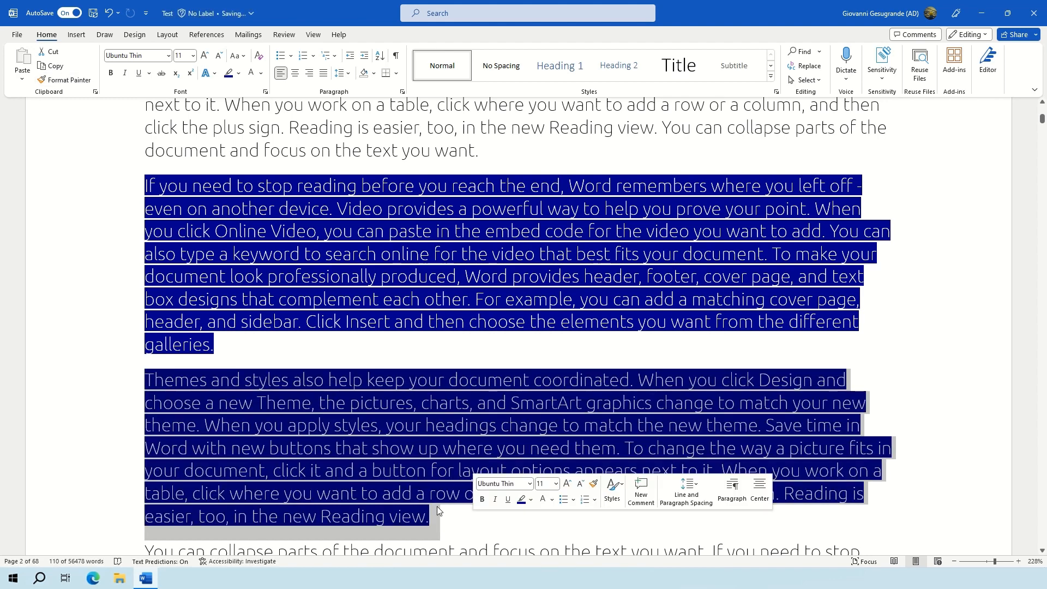
Apply the "Themes and styles" paragraph's dark blue highlight and white font to three passages in the "You can collapse parts" paragraph
scroll(446, 522, down, 1)
scroll(445, 522, down, 1)
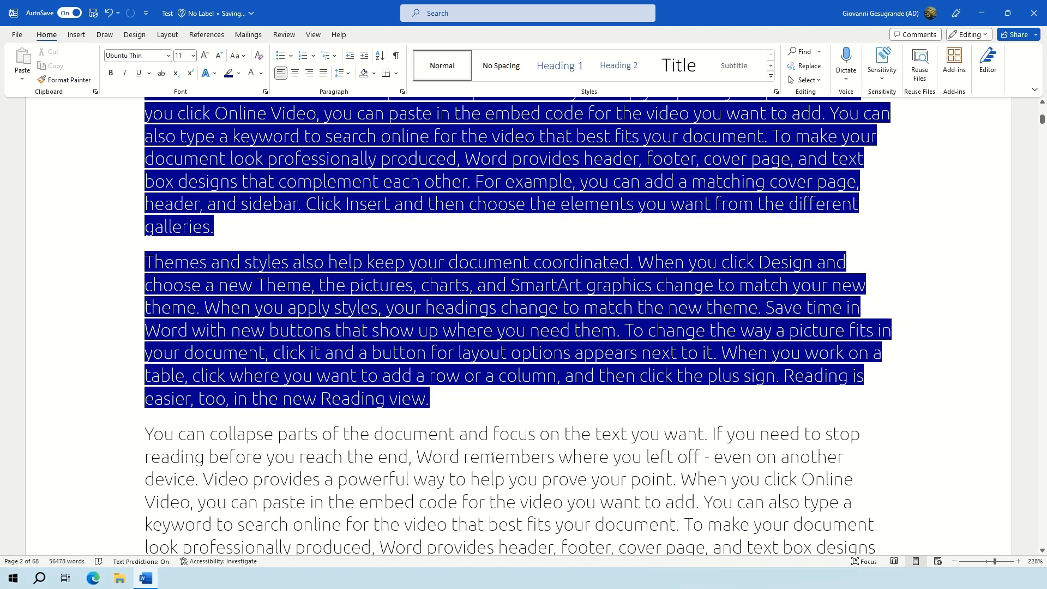
drag(557, 457, 266, 383)
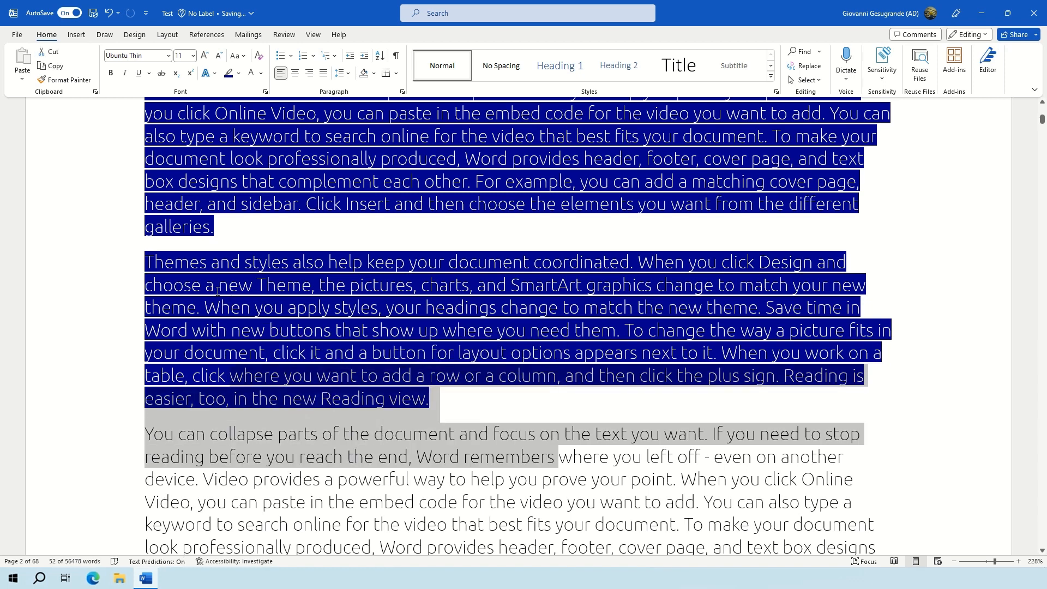
drag(196, 285, 428, 384)
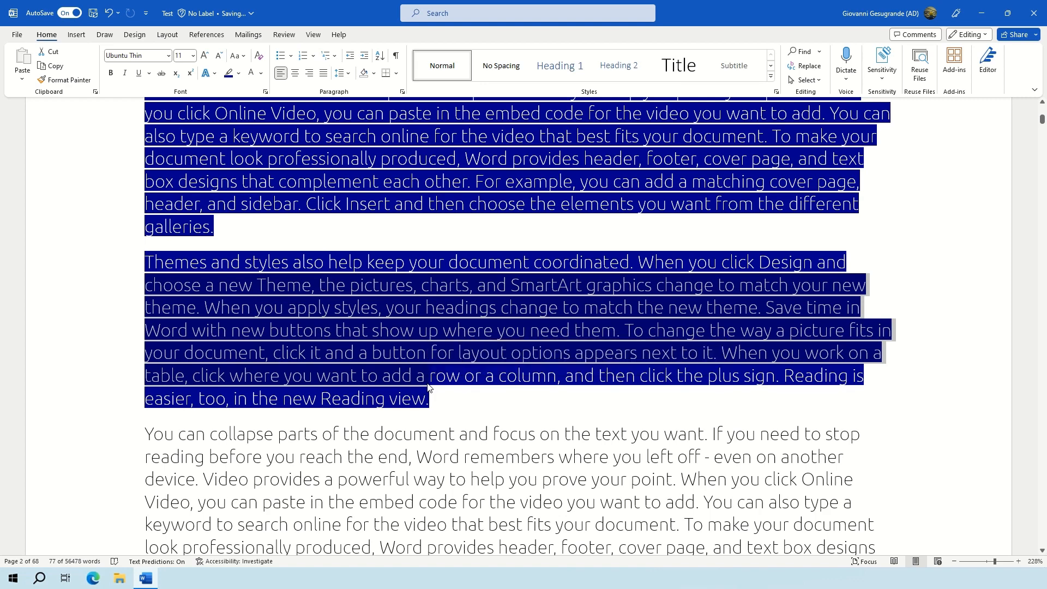
scroll(130, 237, down, 5)
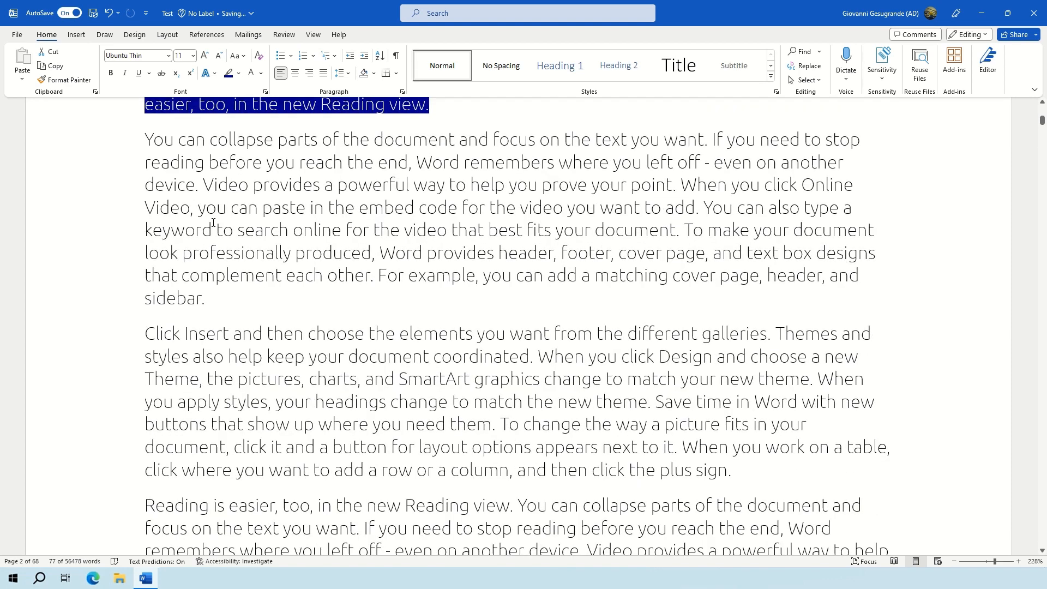
drag(213, 224, 400, 244)
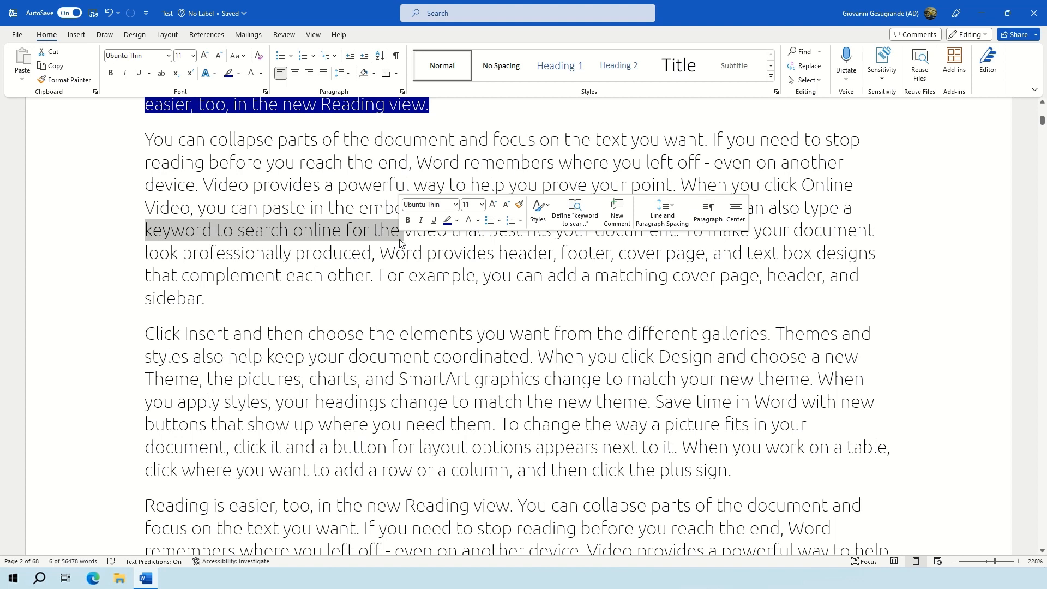
key(ctrl+alt+h)
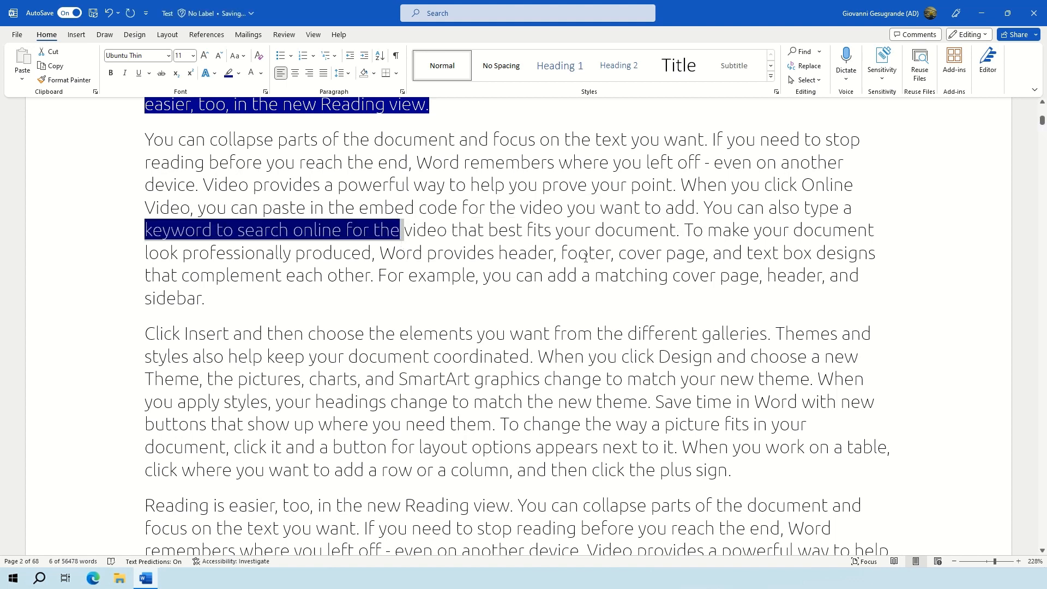
drag(499, 253, 620, 274)
key(ctrl+alt+h)
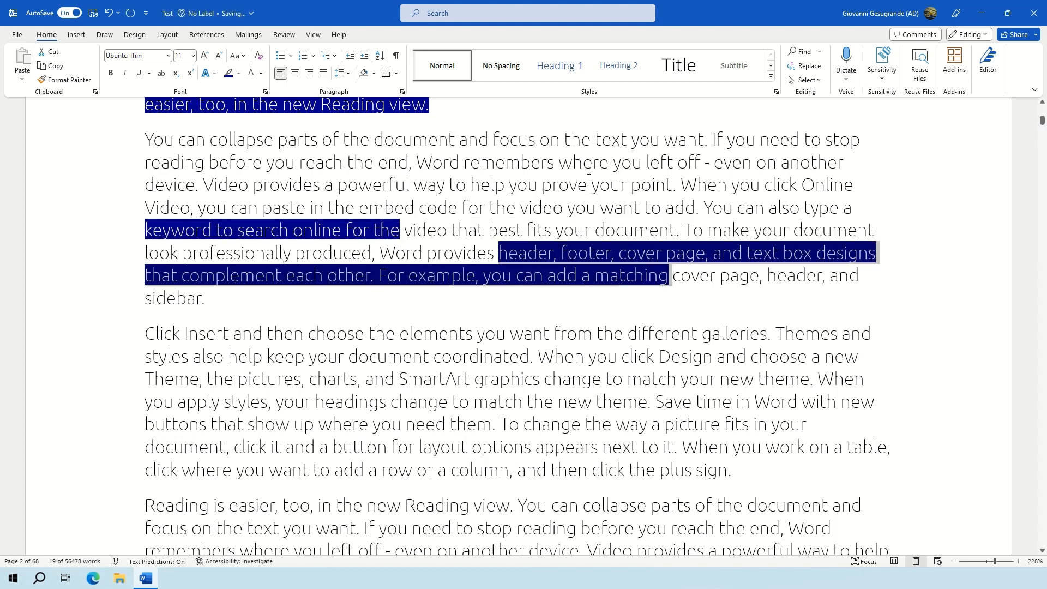
drag(589, 169, 713, 208)
key(ctrl+alt+h)
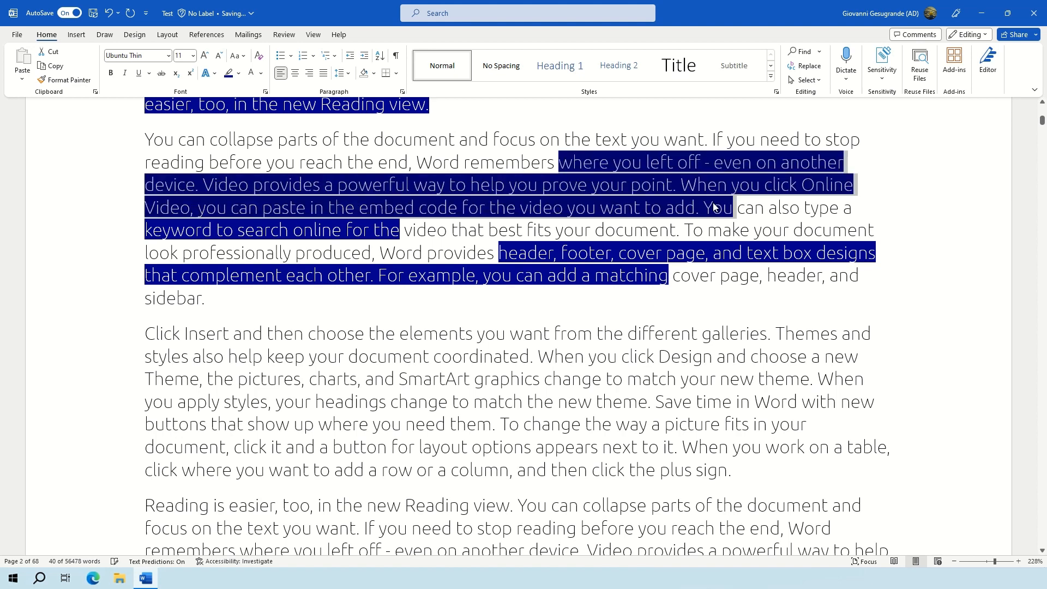
Apply the same dark blue and white formatting to three further passages, from "the elements you want" to "the video you want to add"
drag(369, 333, 554, 401)
key(ctrl+alt+h)
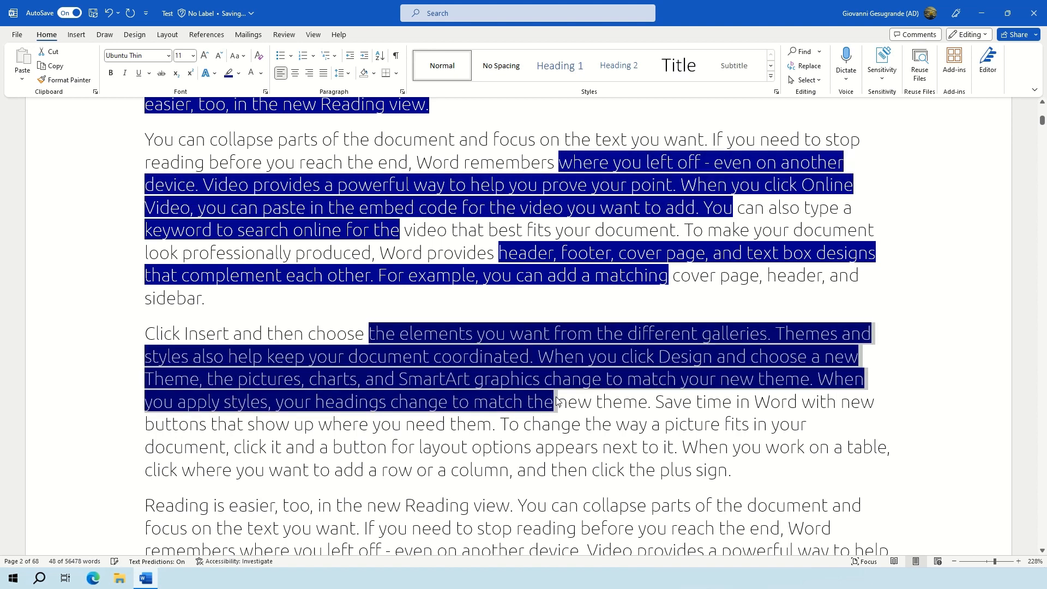
drag(333, 446, 525, 512)
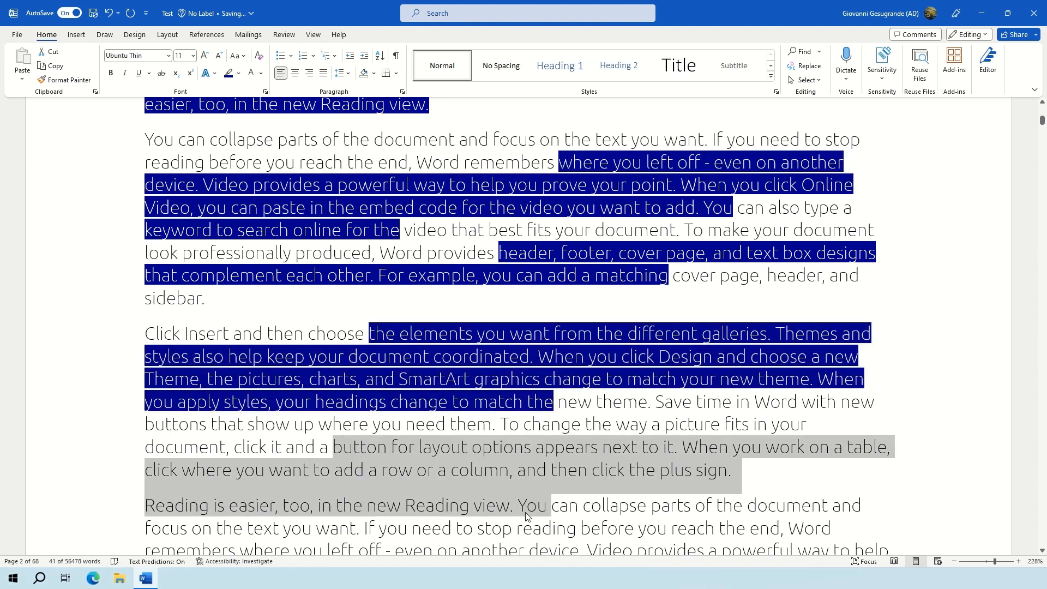
key(ctrl+alt+h)
scroll(525, 512, down, 4)
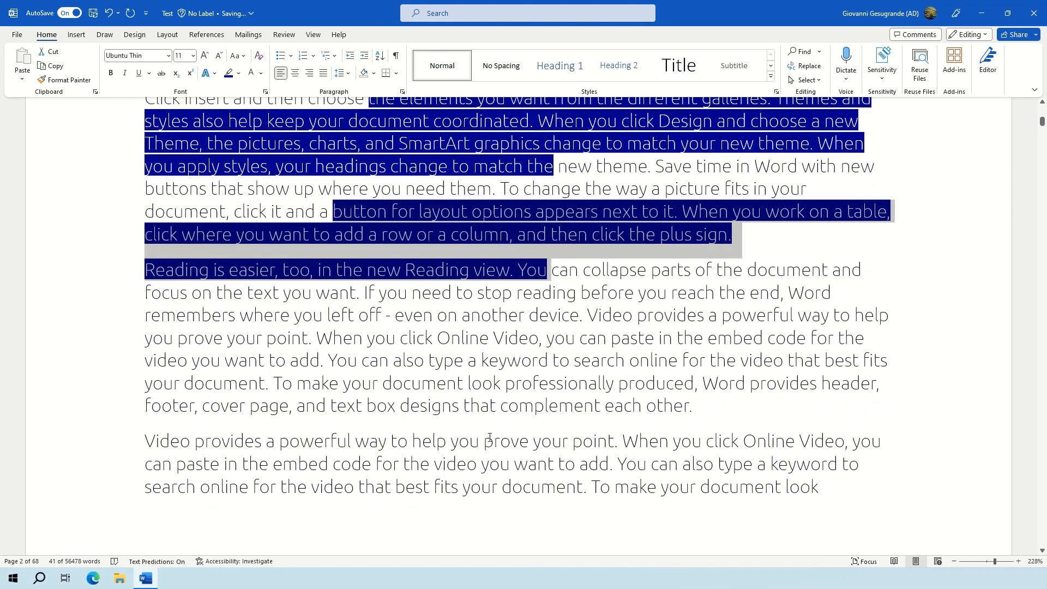
drag(400, 405, 593, 469)
key(ctrl+alt+h)
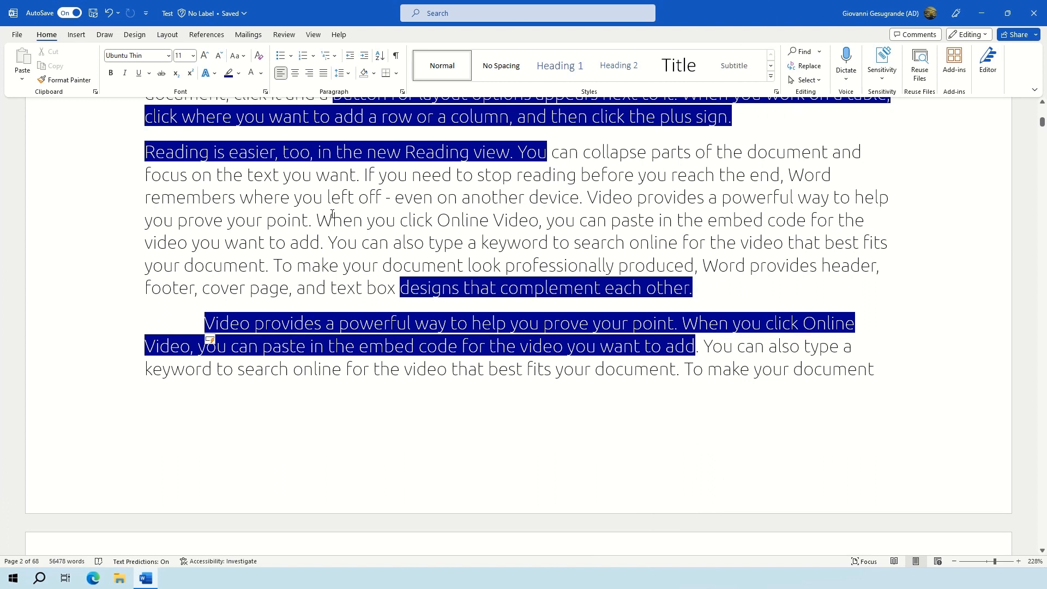
Show the formatting marks and undo the extra spaces inserted between "text" and "box" near the end of page 2
key(ctrl+shift+8)
click(366, 288)
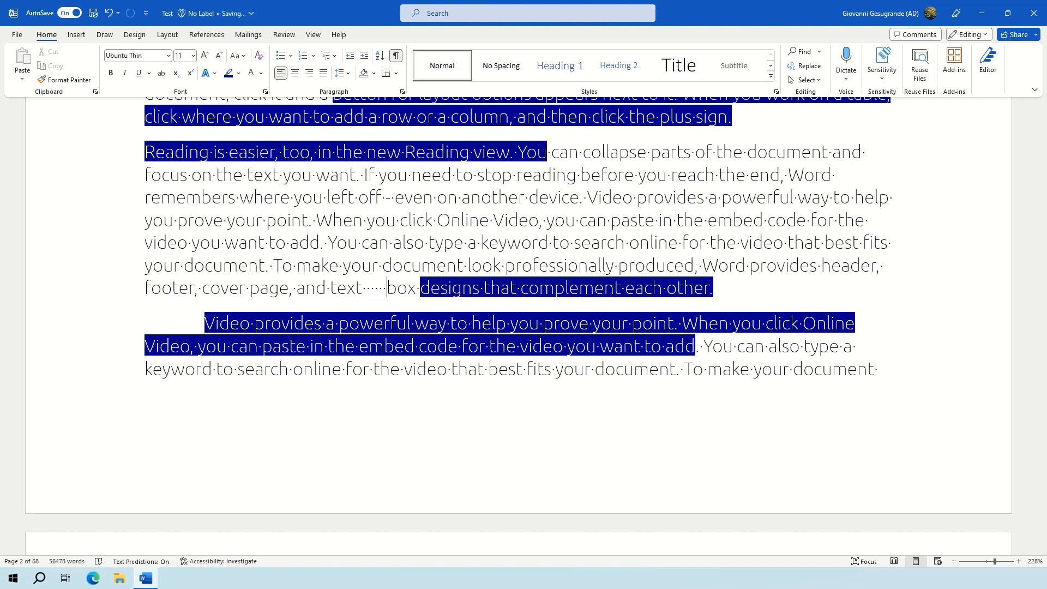
key(ctrl+z)
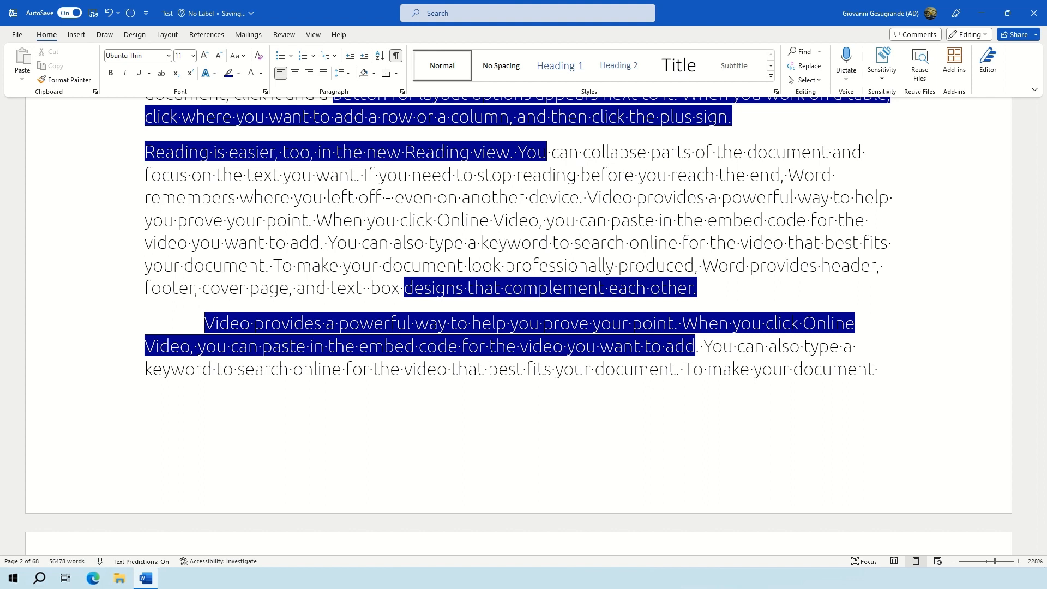
Check the space marks in "and text box designs" and hide the formatting marks
drag(324, 293, 455, 293)
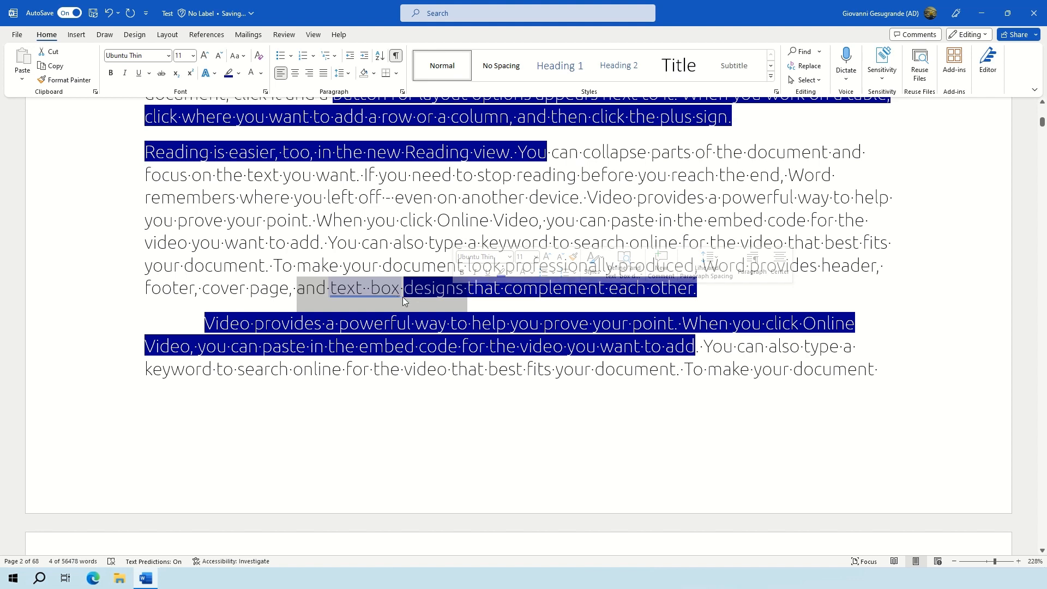
click(473, 323)
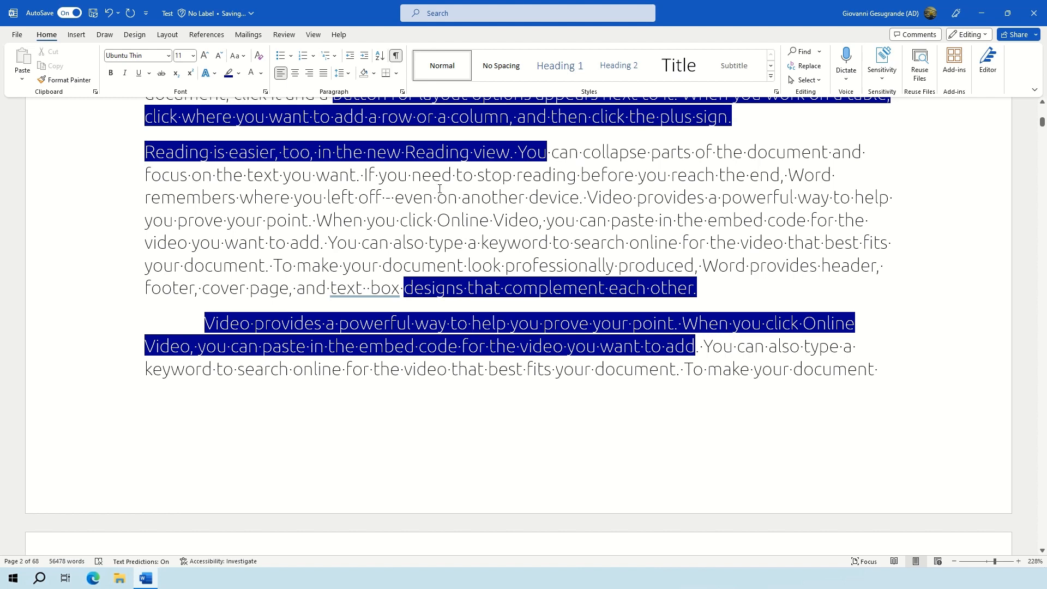
key(ctrl+shift+8)
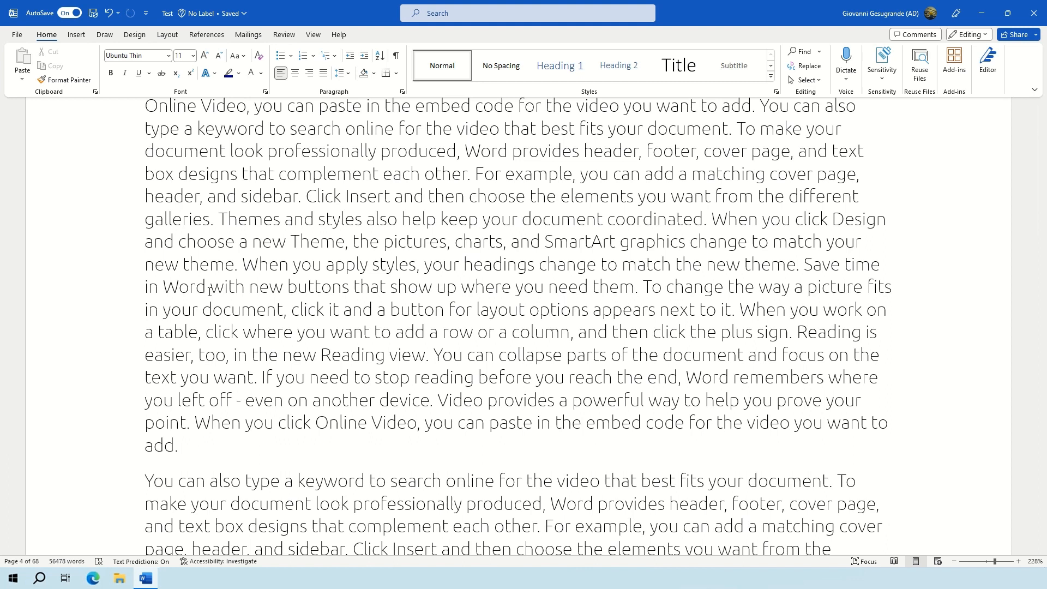
Create a new blank document, followed by a second blank document
click(19, 34)
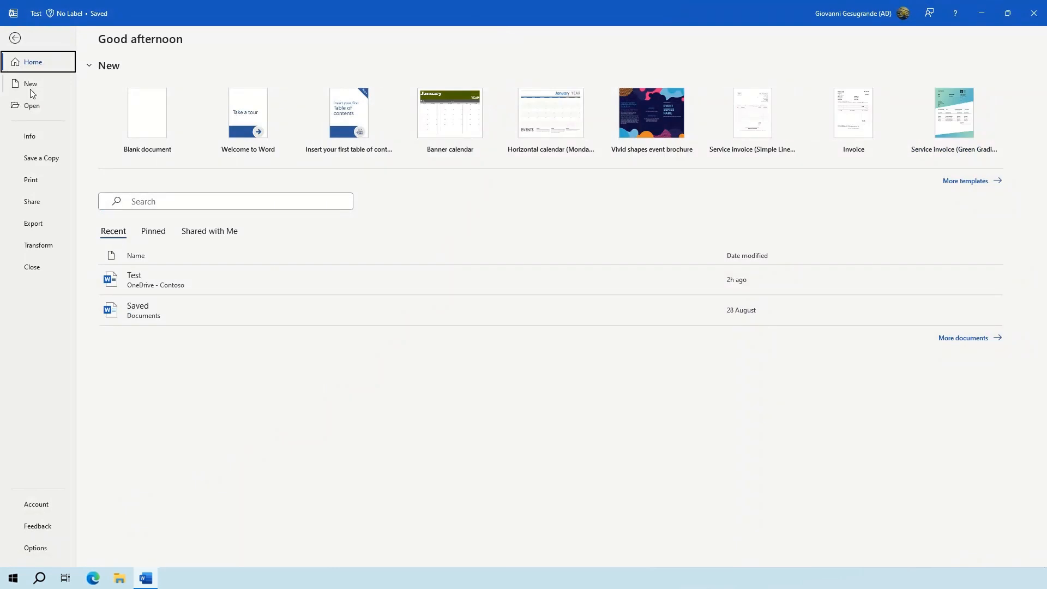
click(152, 137)
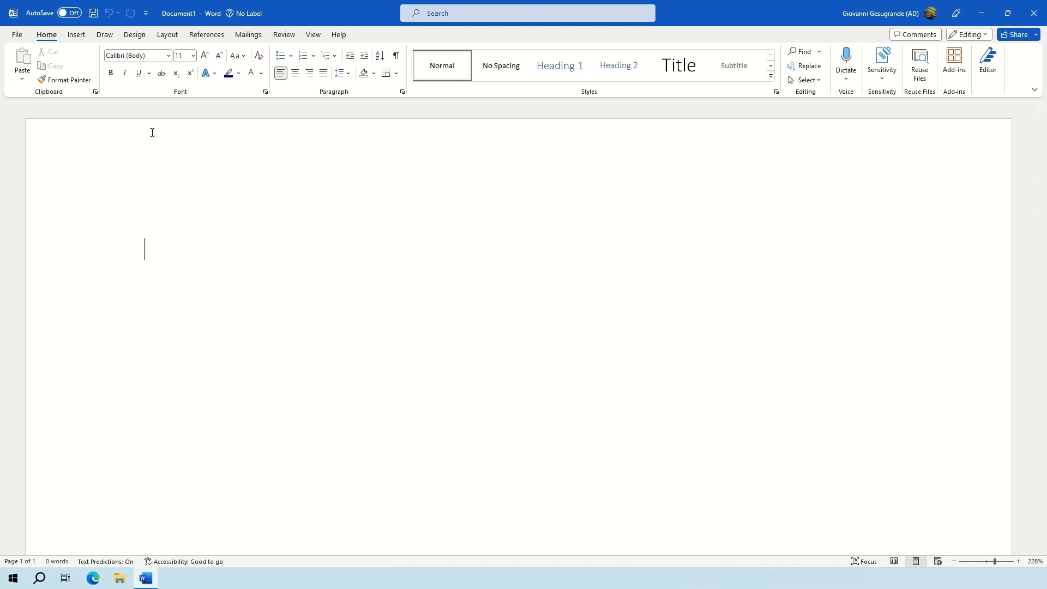
key(alt+F11)
Save the second blank document as a Word document named hello in the OneDrive - Contoso folder
click(18, 36)
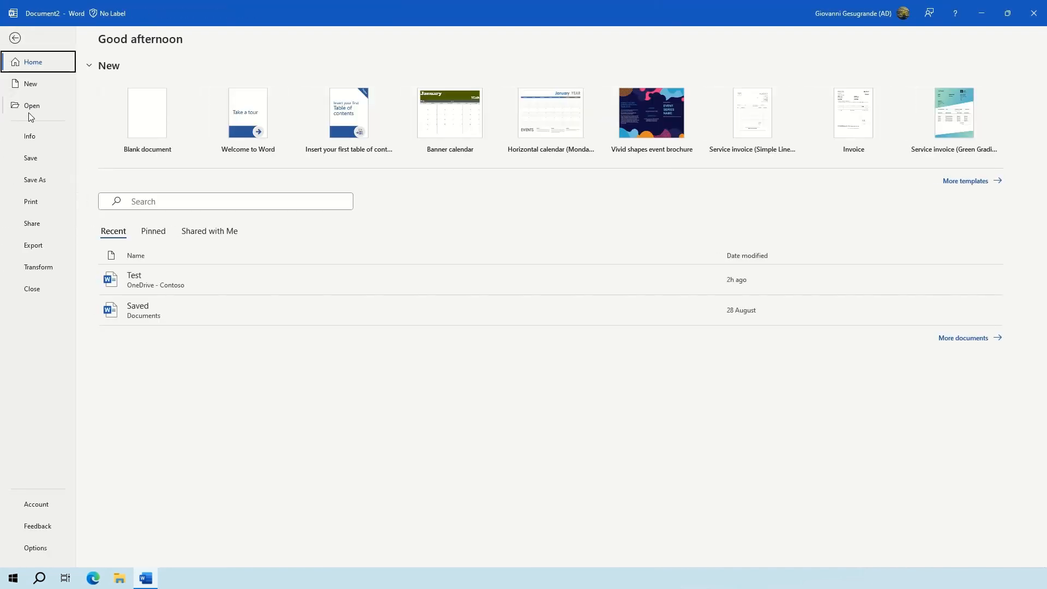
click(30, 113)
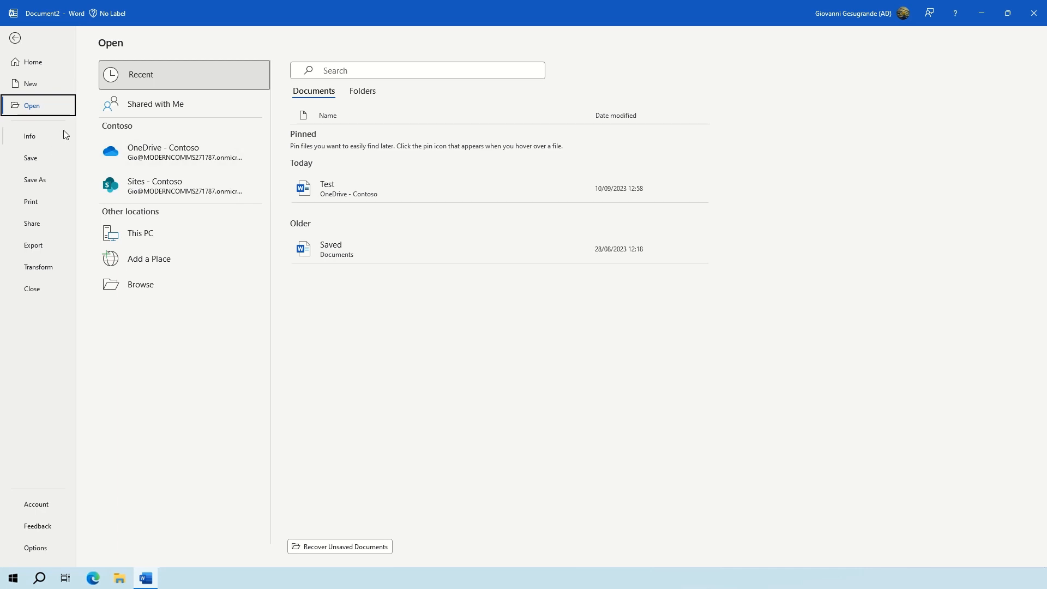
click(41, 186)
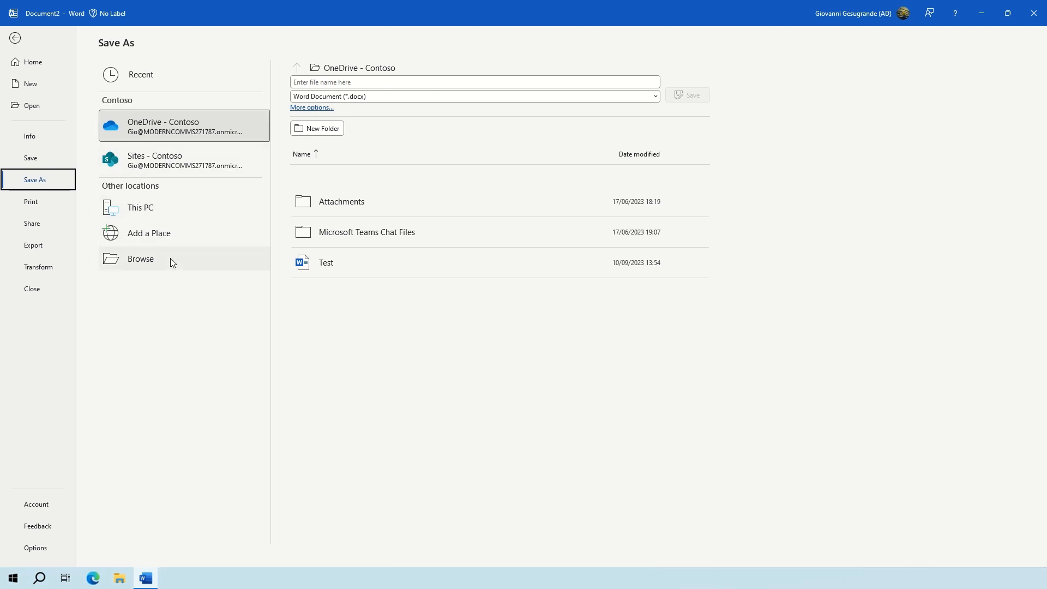
click(335, 83)
text(hell)
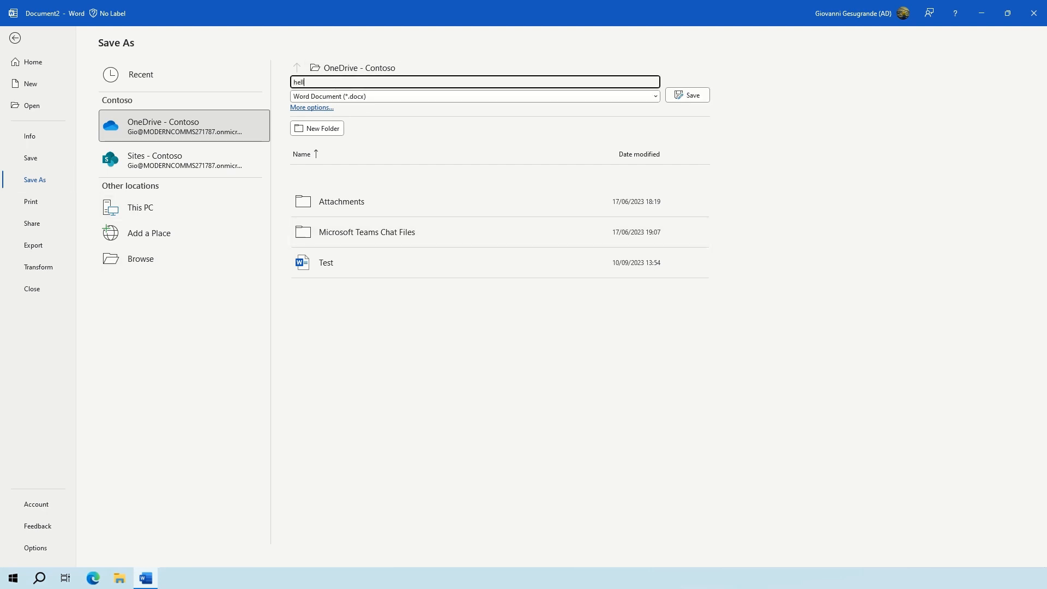
text(o)
key(Return)
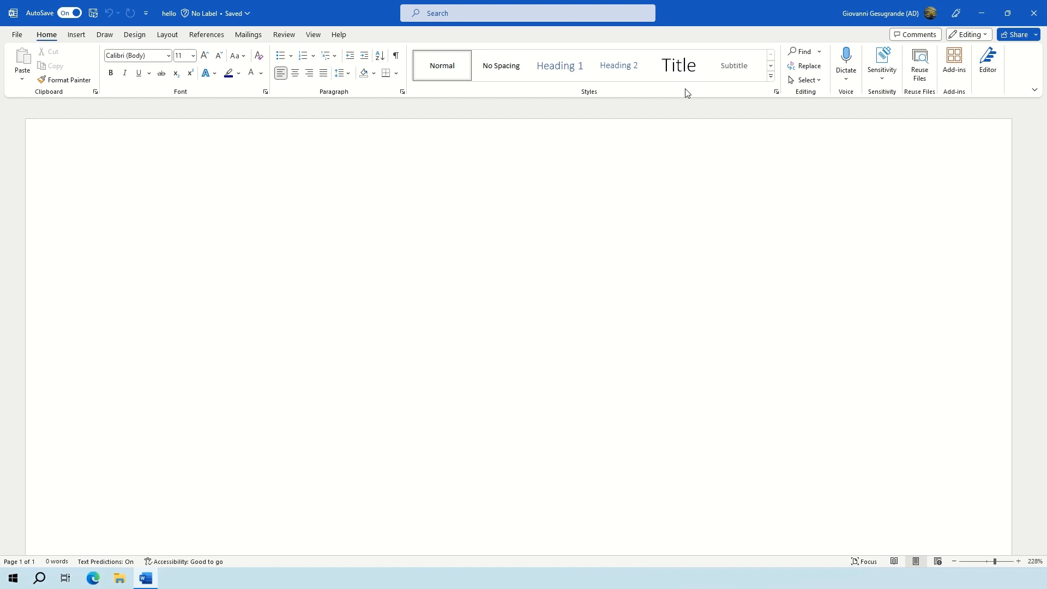
Switch the hello document to the Web Layout view
scroll(151, 190, down, 2)
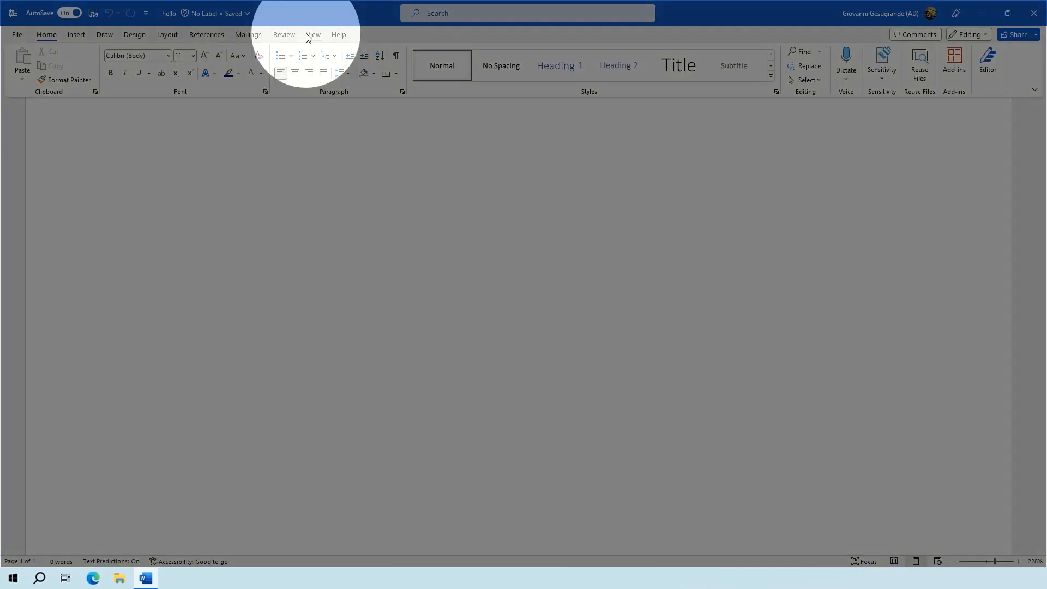
click(308, 35)
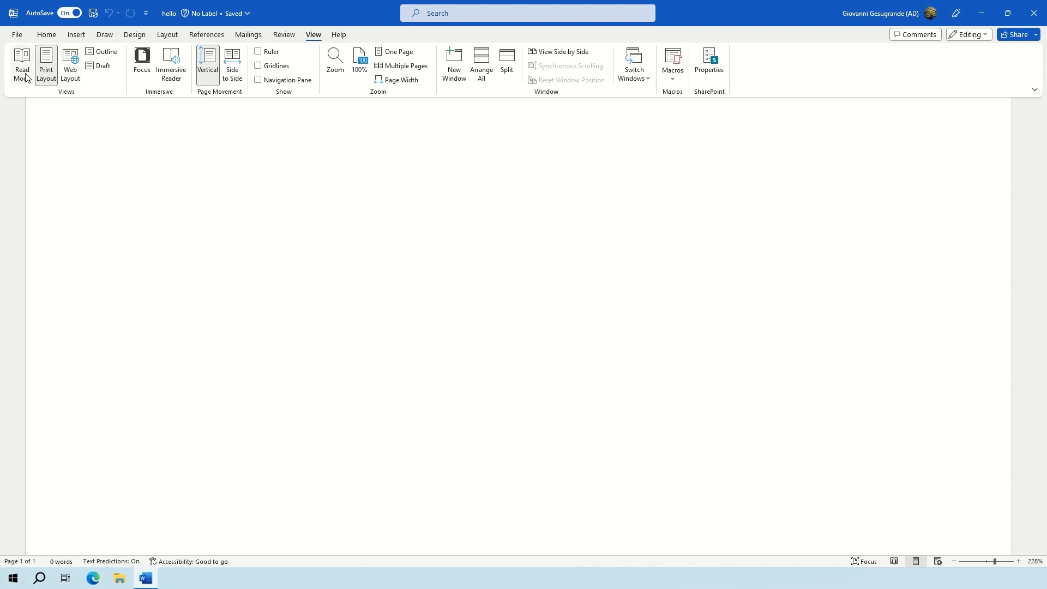
click(69, 70)
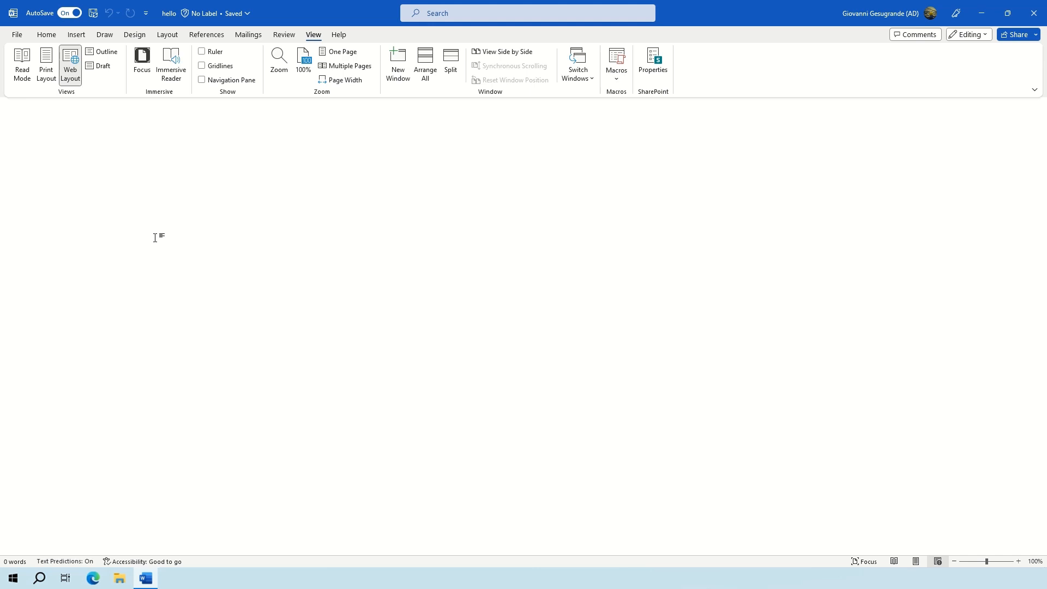
View the hello document in Read Mode, then return to editing the document
click(25, 76)
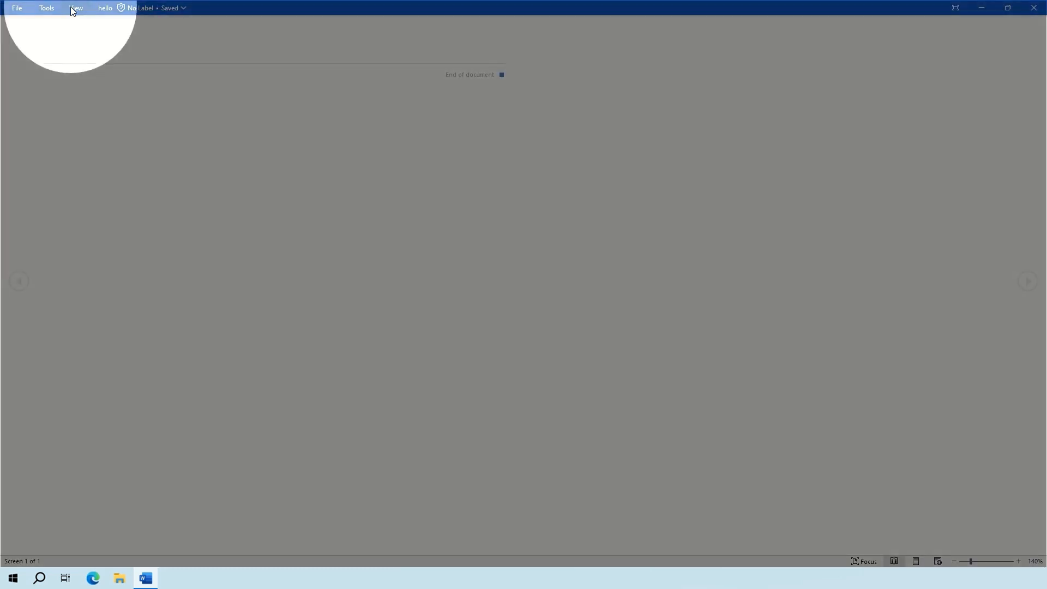
click(71, 8)
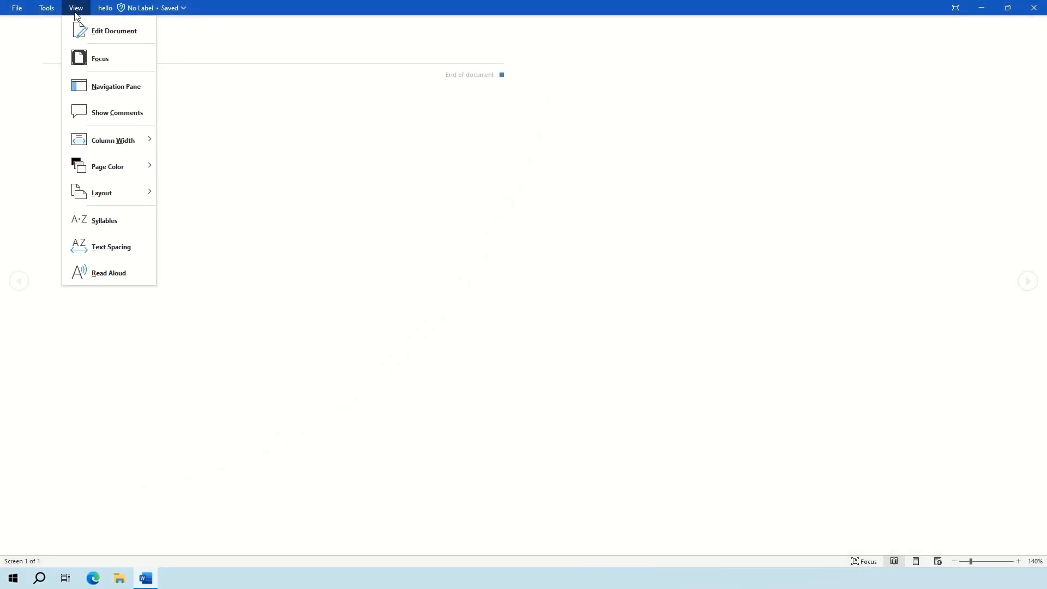
click(98, 34)
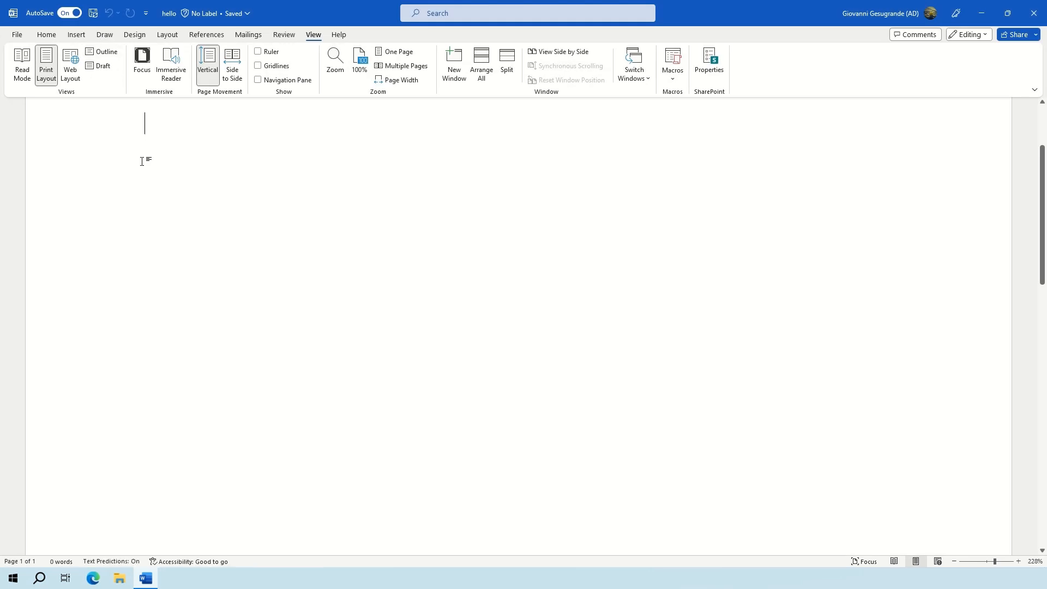
Enter the text "hello" in the document and print it with the Microsoft Print to PDF printer
text(hello)
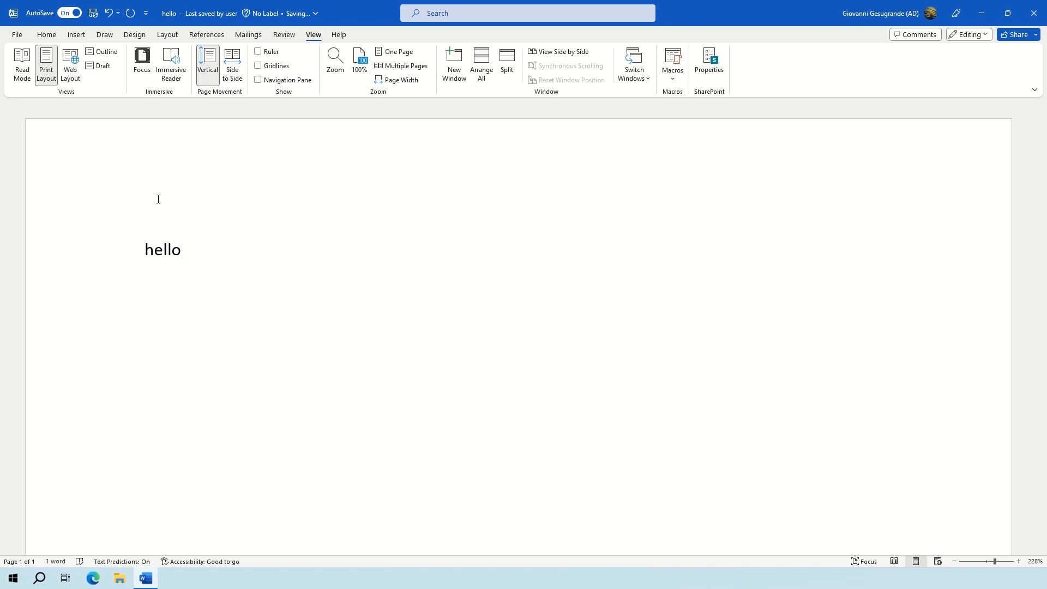
click(17, 35)
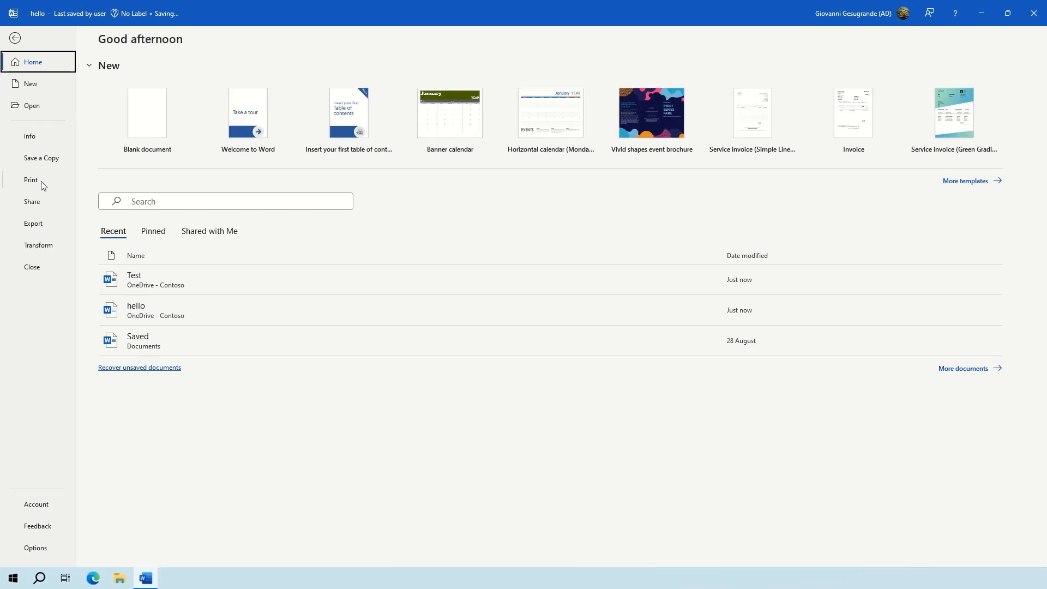
click(41, 181)
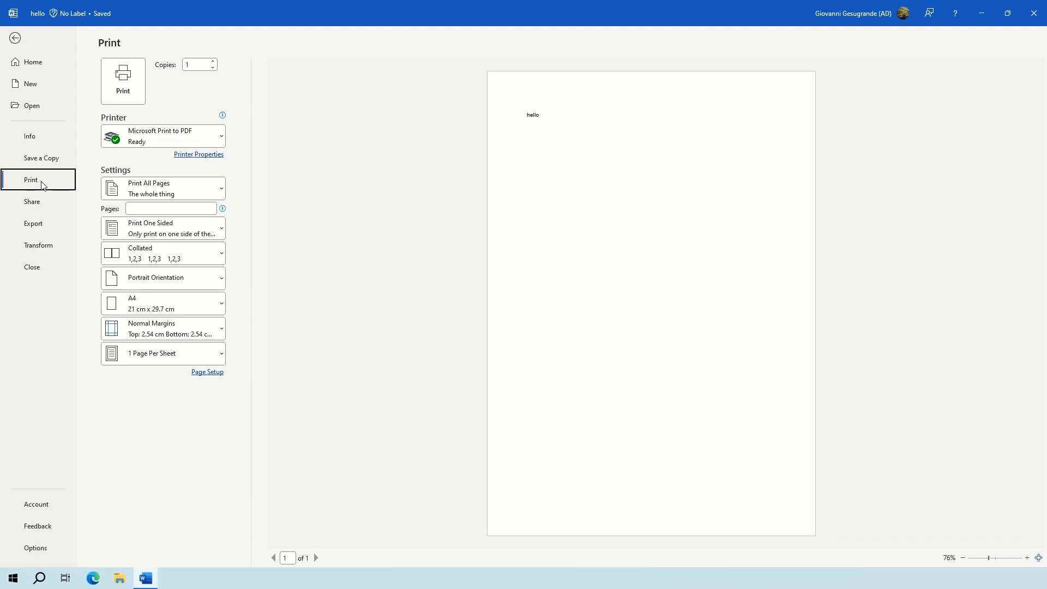
click(167, 143)
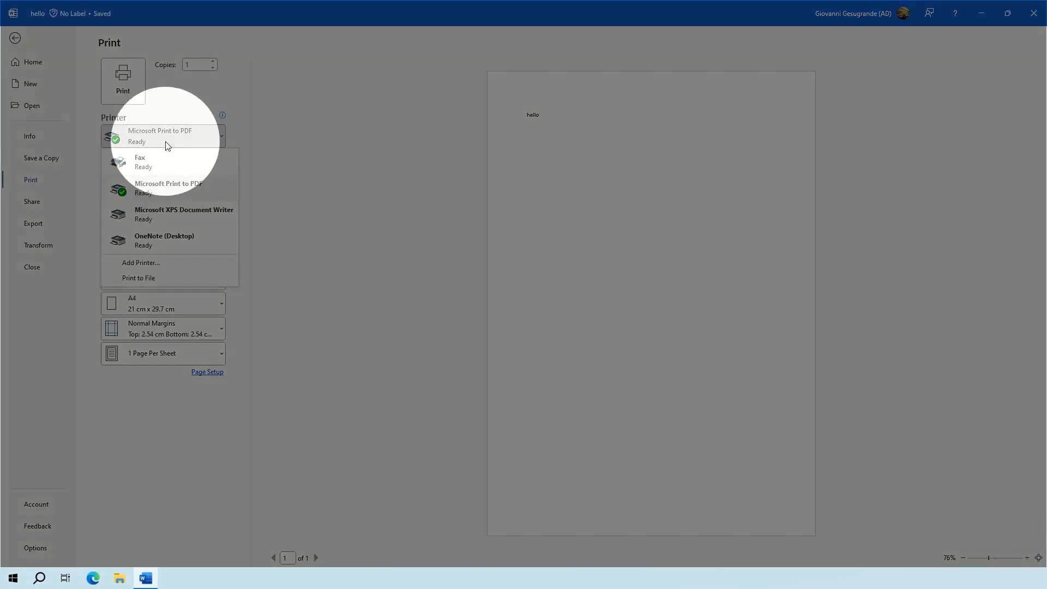
click(172, 194)
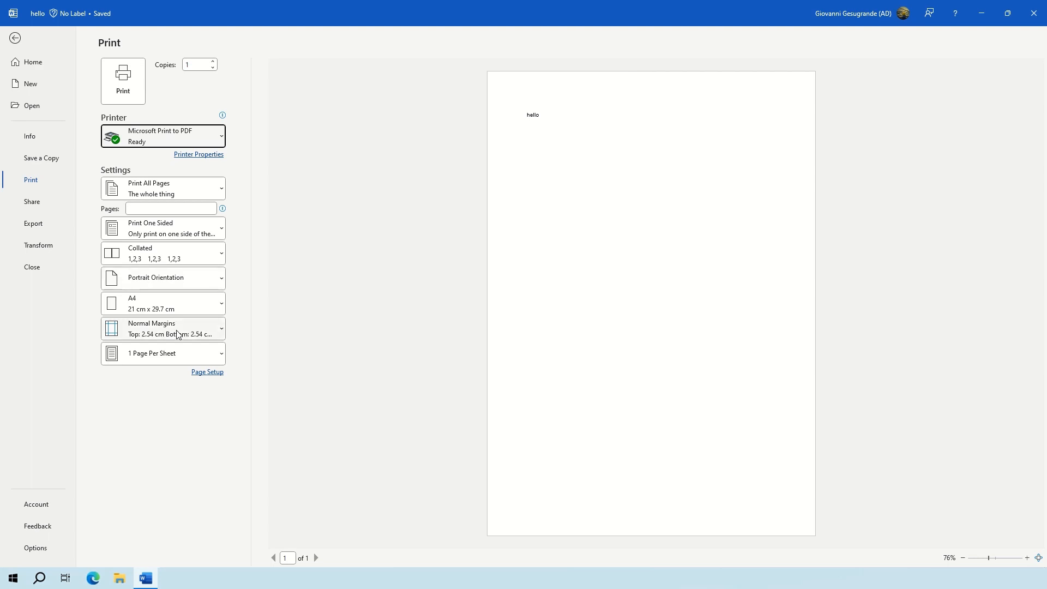
click(128, 81)
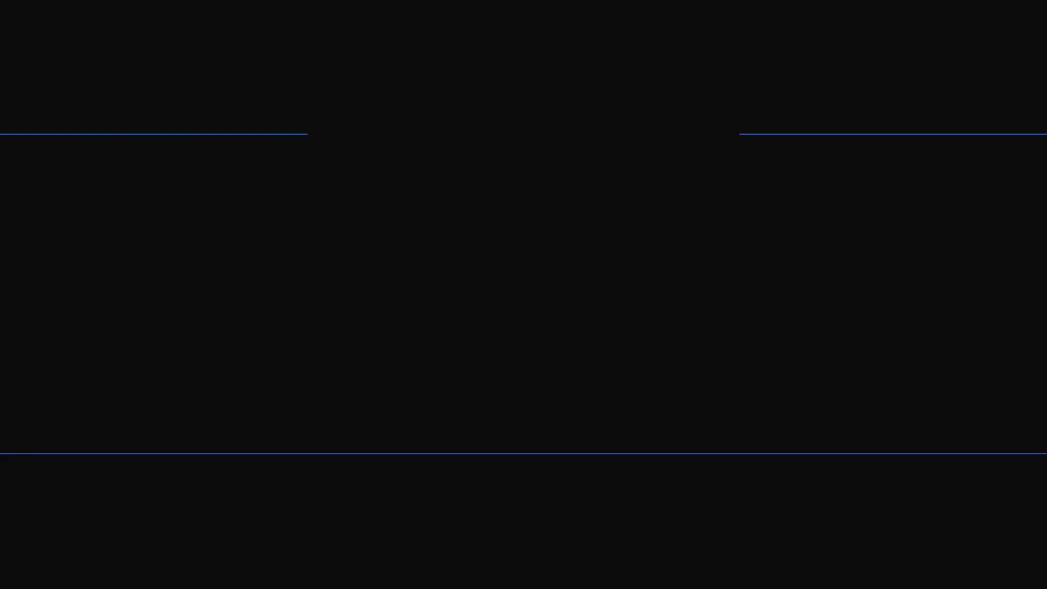
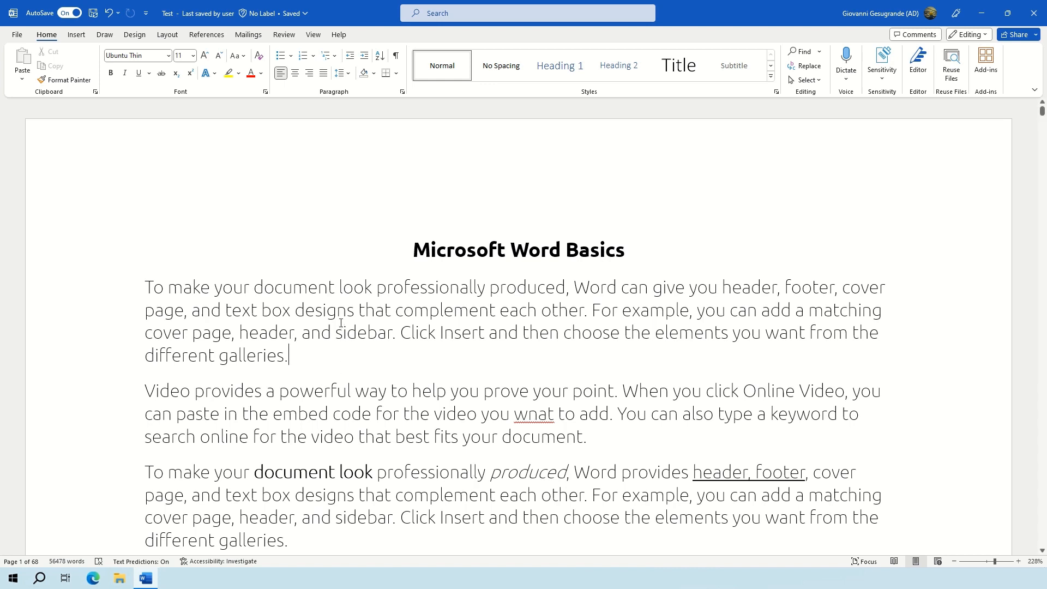
In the Test document, select from "sidebar" through "choose the" in the third paragraph, then select only the whole first paragraph
drag(340, 323, 660, 527)
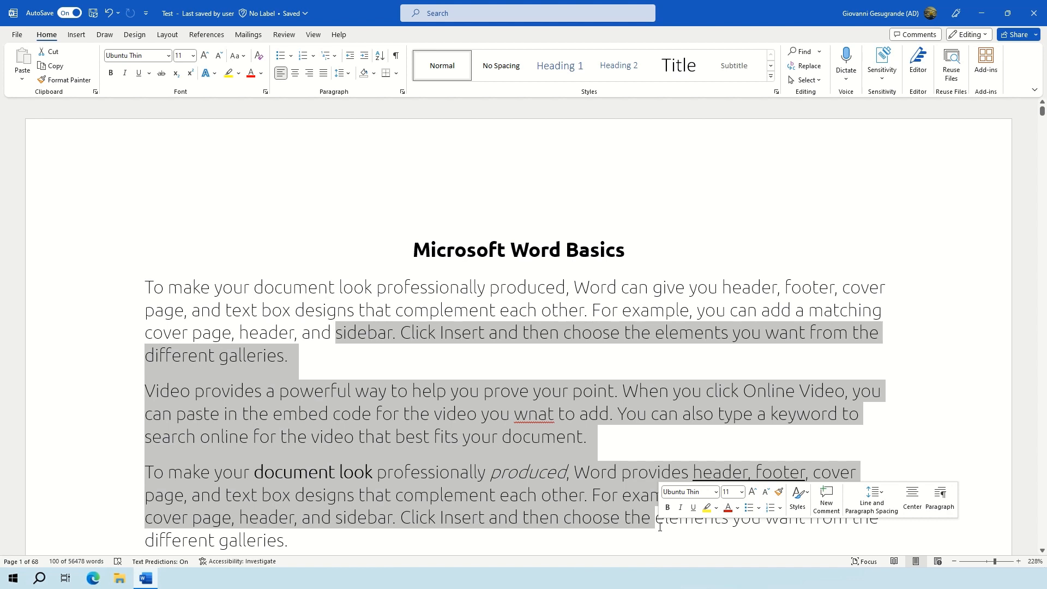
click(142, 278)
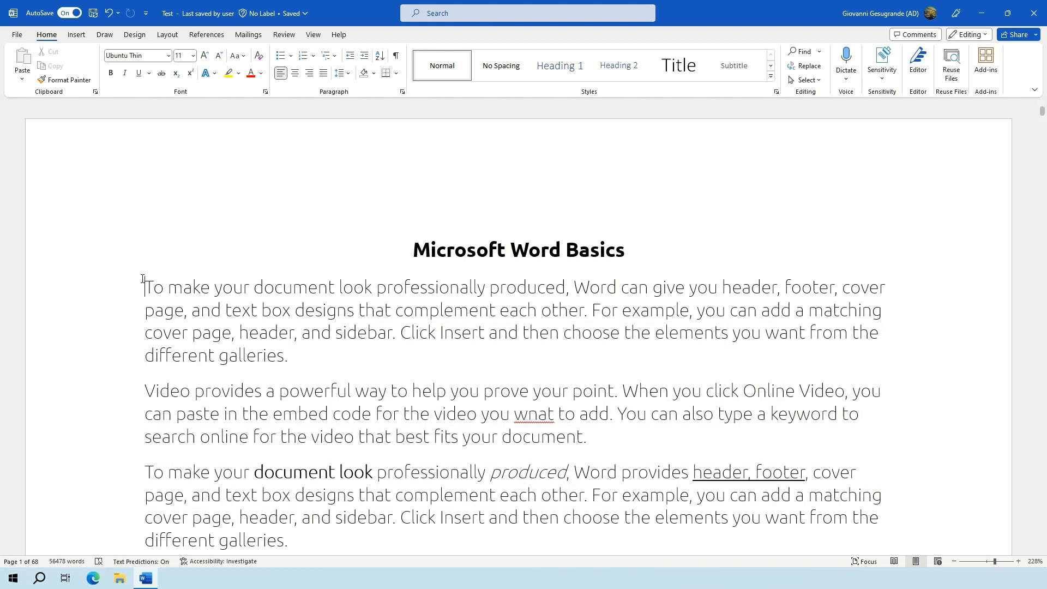
triple_click(310, 361)
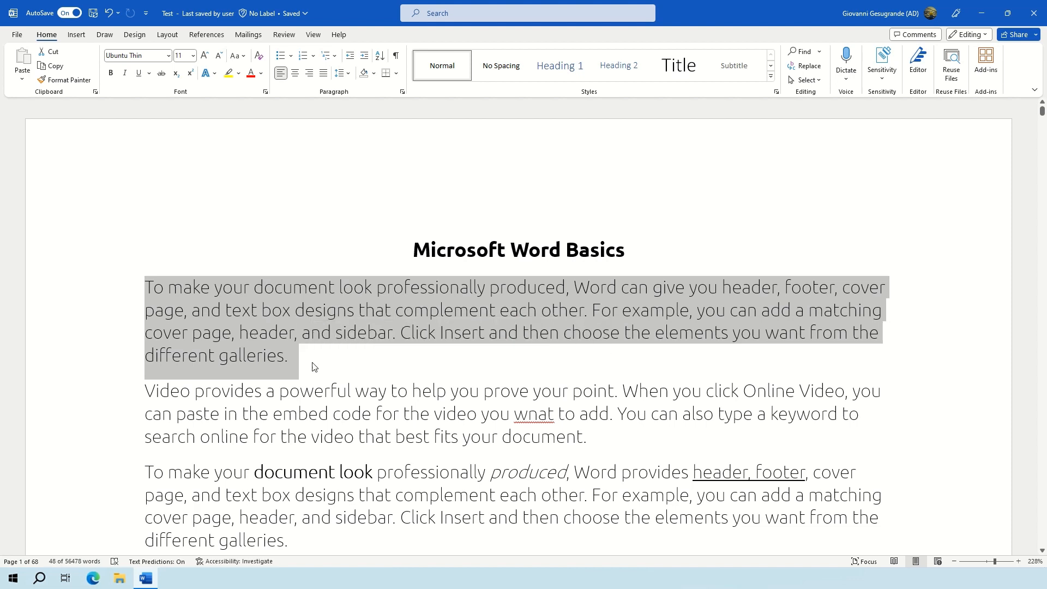
Place the cursor in "sidebar" in the first paragraph and extend the selection to "produced" in the third paragraph
click(340, 331)
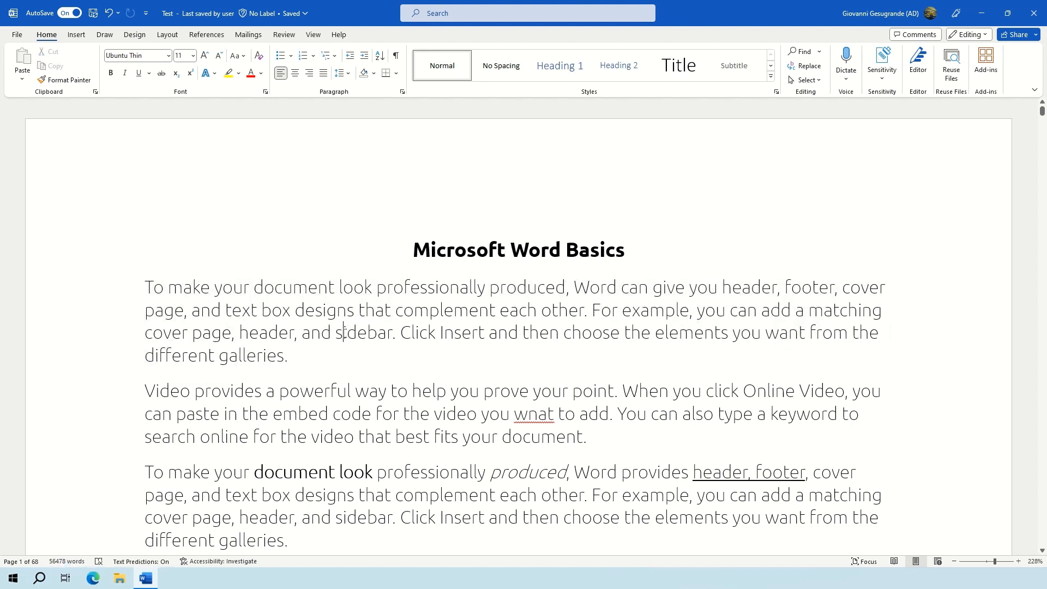
shift+click(538, 474)
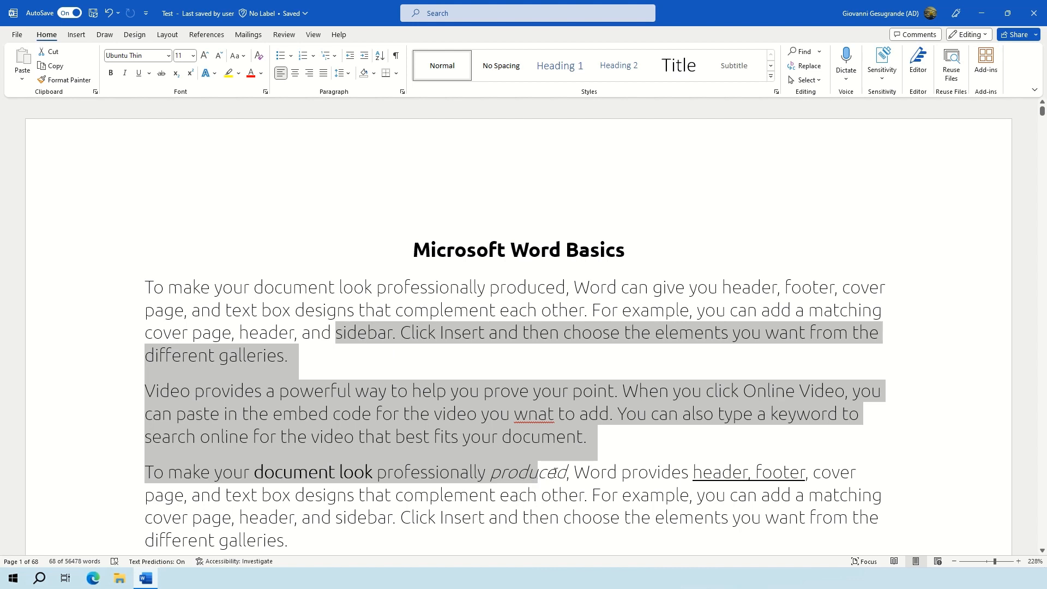
shift+click(565, 473)
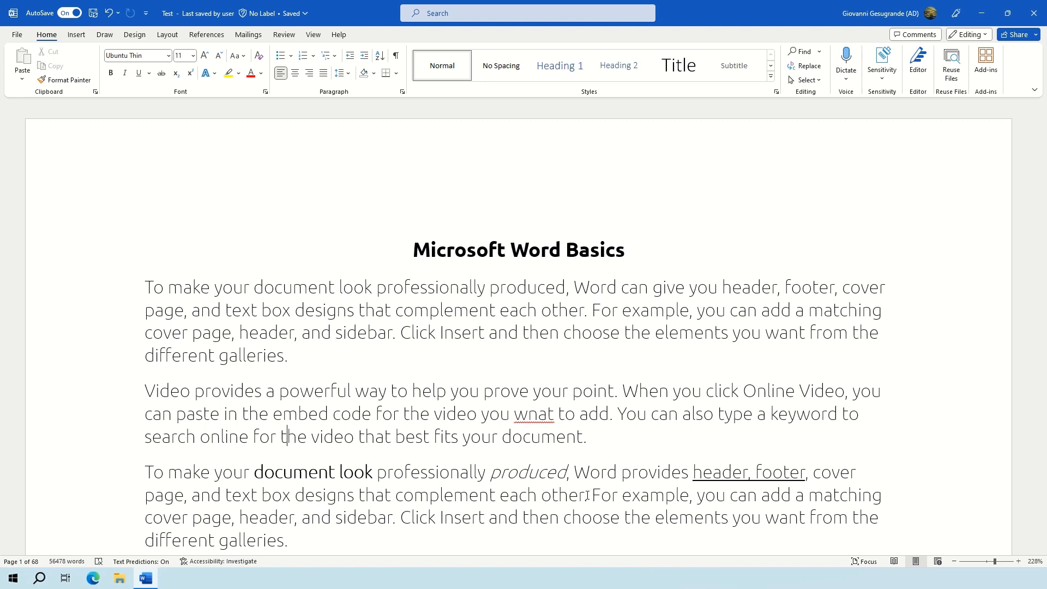
Select single sentences one at a time: "You can also type a keyword", "Click Insert and then choose", and the one starting with the enlarged "You"
ctrl+click(546, 431)
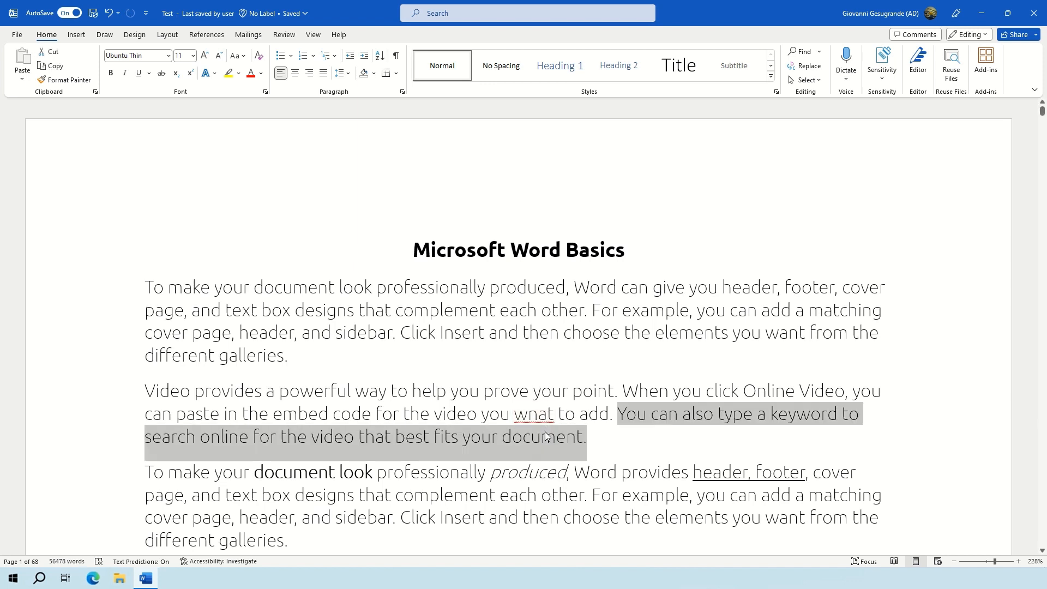
click(552, 330)
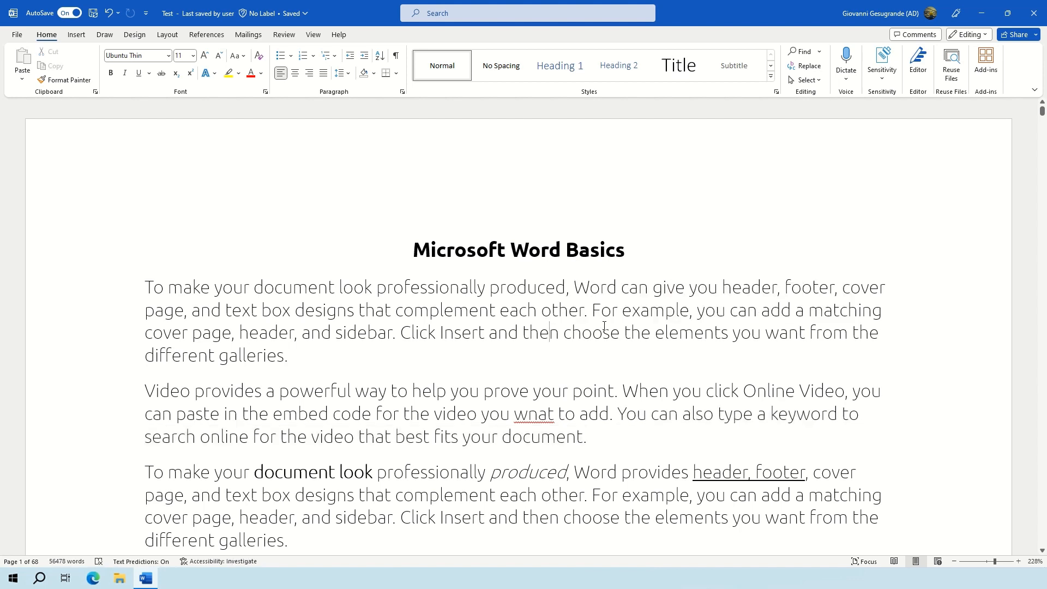
ctrl+click(603, 329)
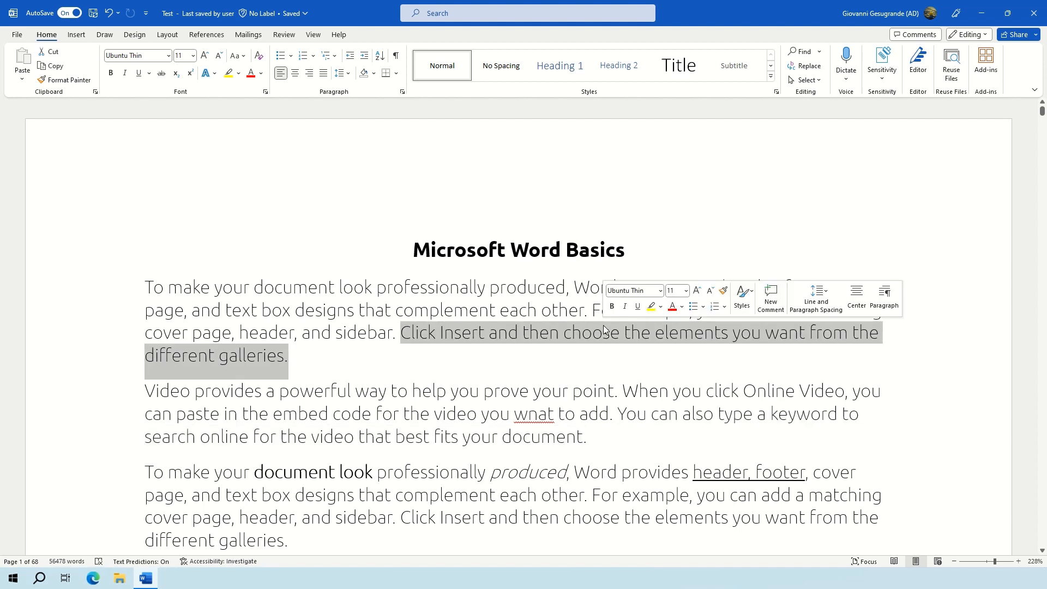
click(533, 496)
scroll(533, 496, down, 10)
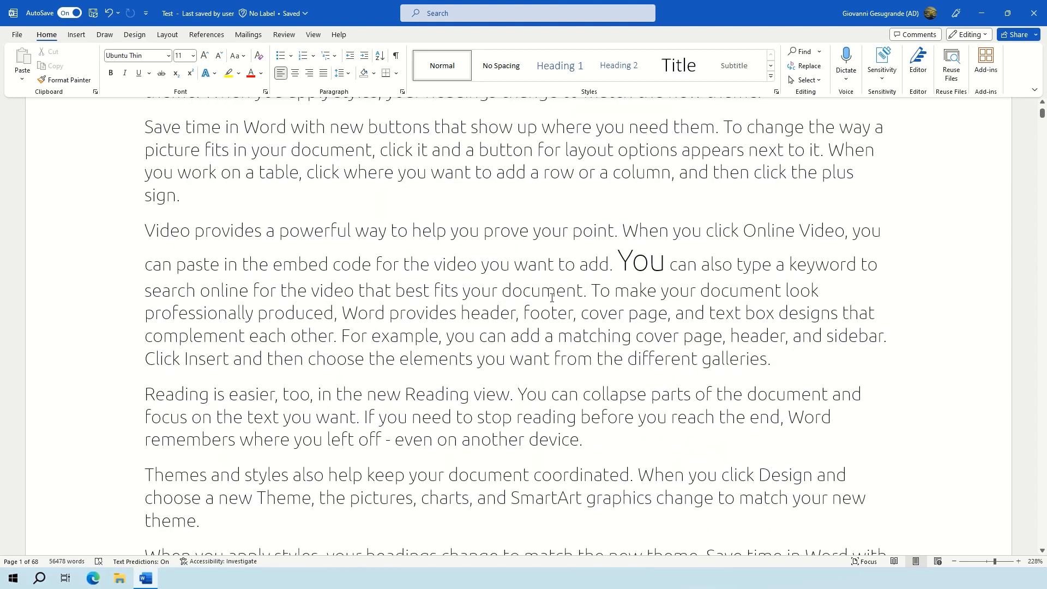
ctrl+click(641, 262)
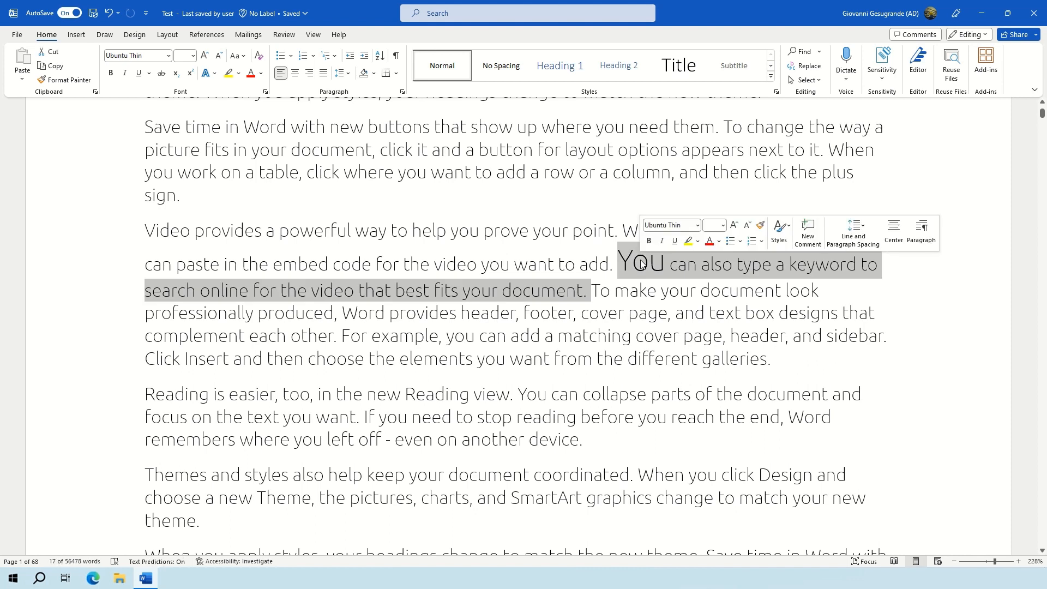
click(208, 342)
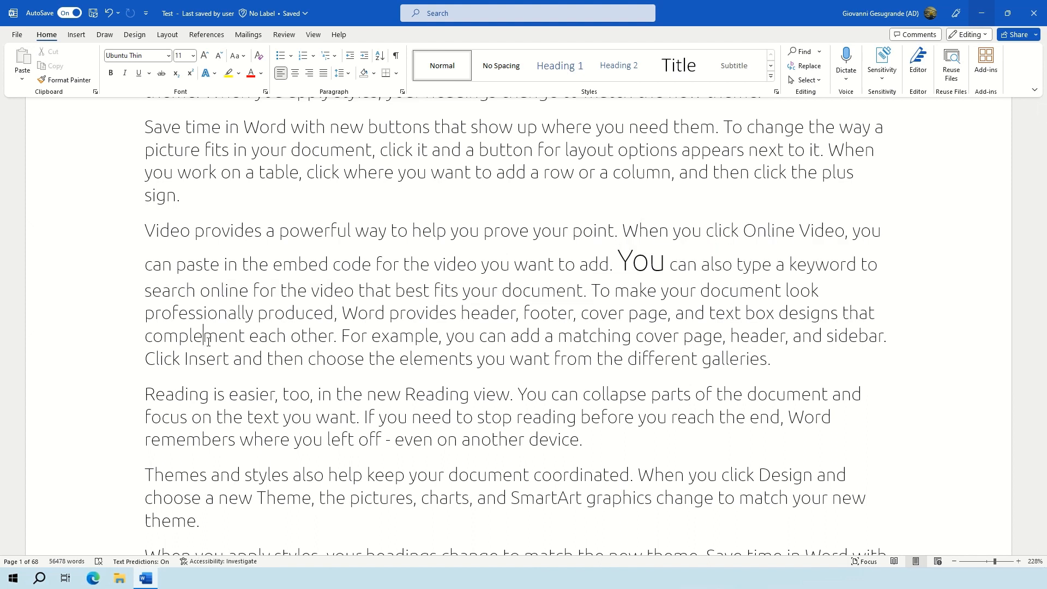
Select the line starting "complement each other", then the whole "Reading is easier" paragraph, and clear the selection
click(80, 339)
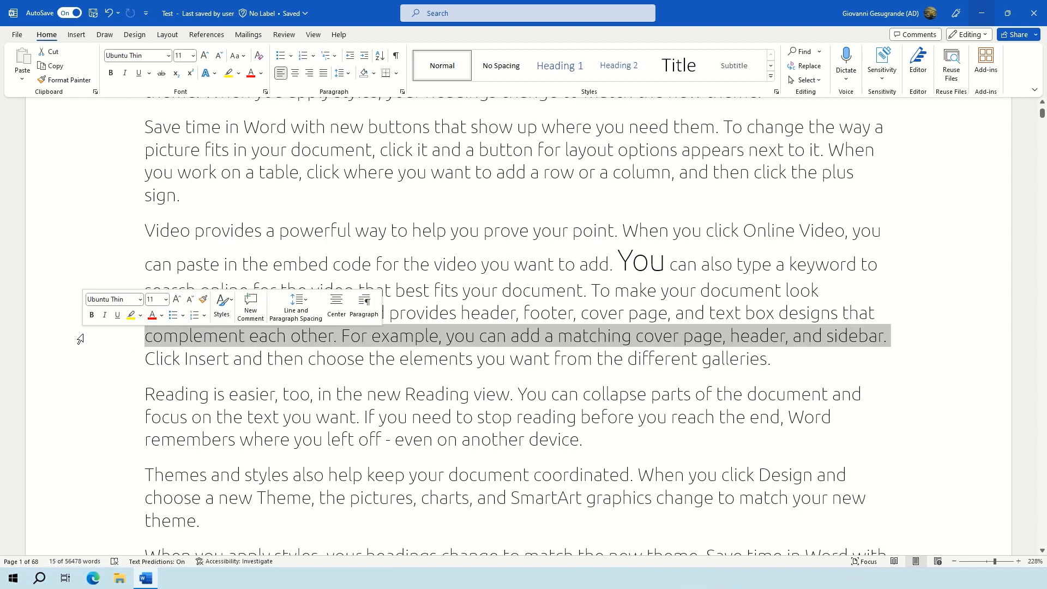
click(210, 379)
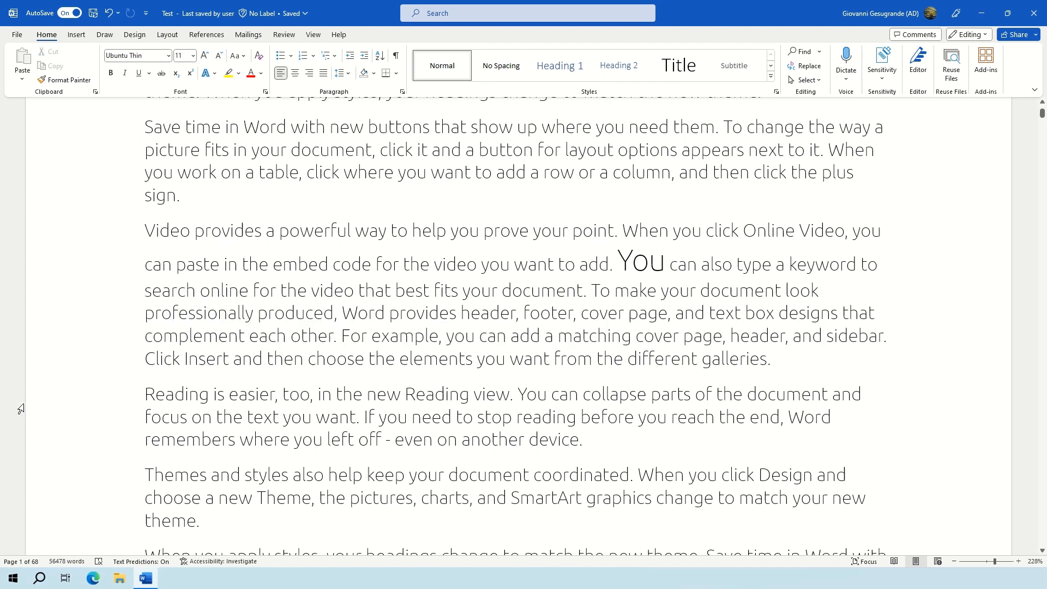
double_click(89, 434)
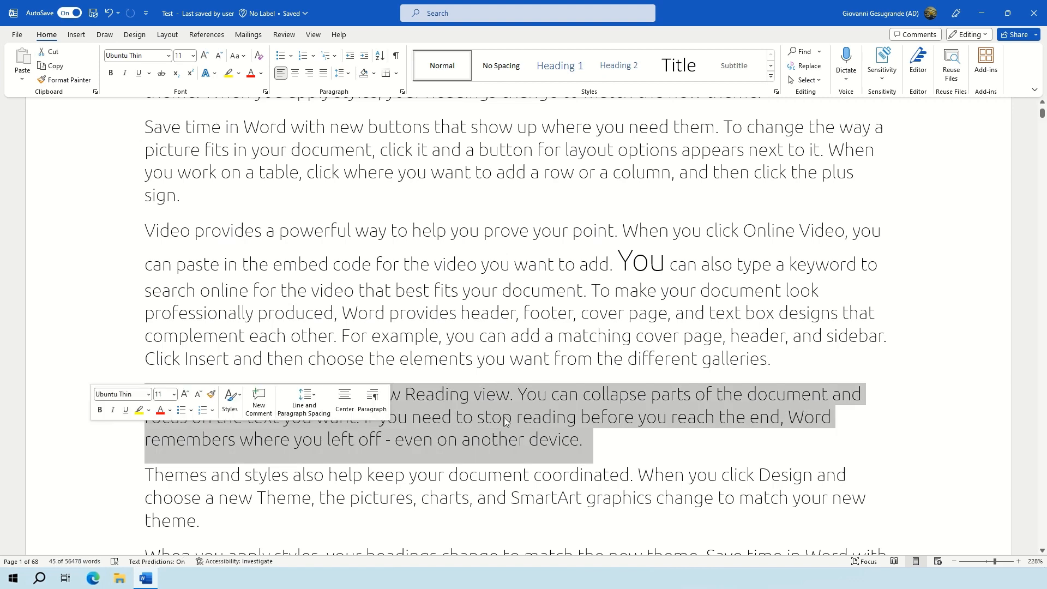
click(265, 417)
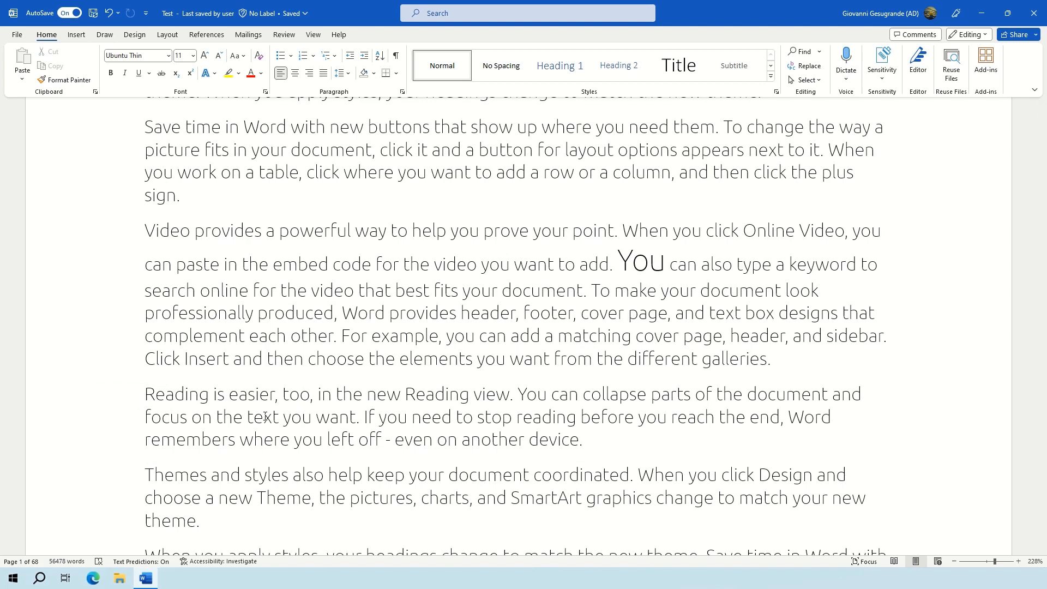
Select the entire document's content twice, clearing the selection each time
key(ctrl+a)
click(265, 417)
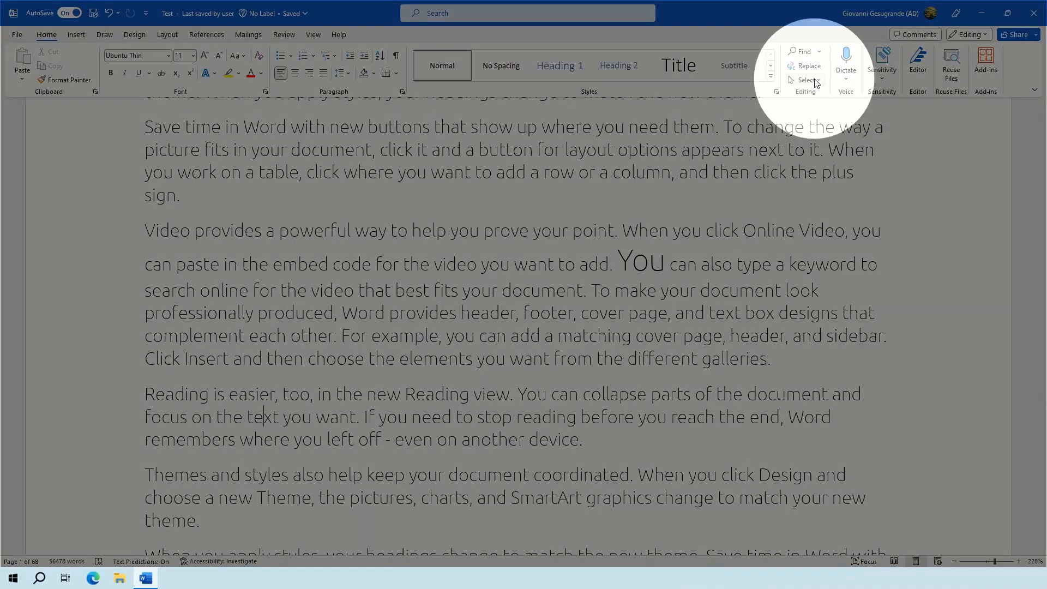
click(816, 80)
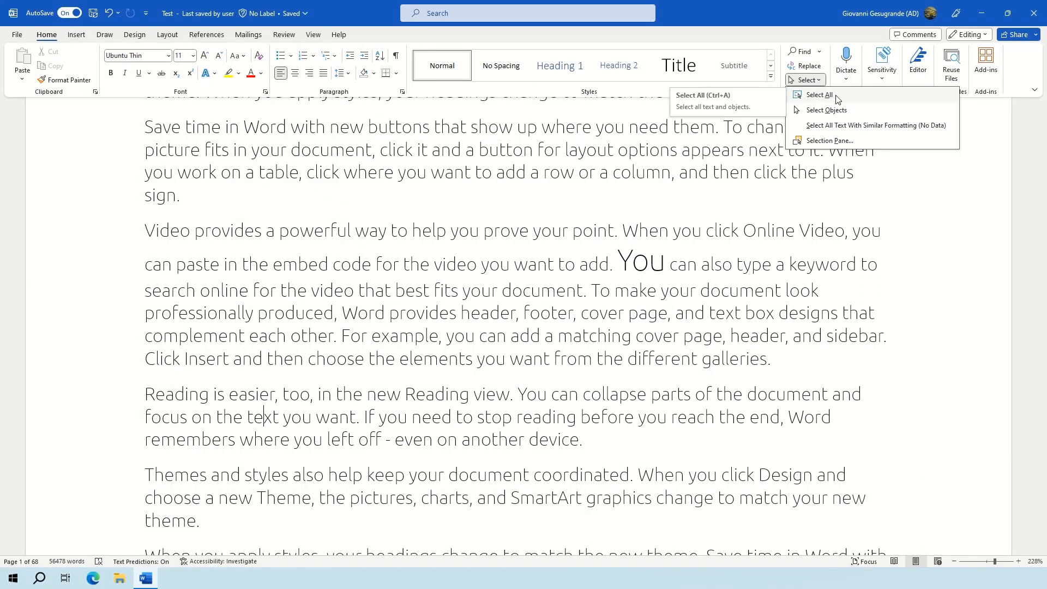
click(819, 95)
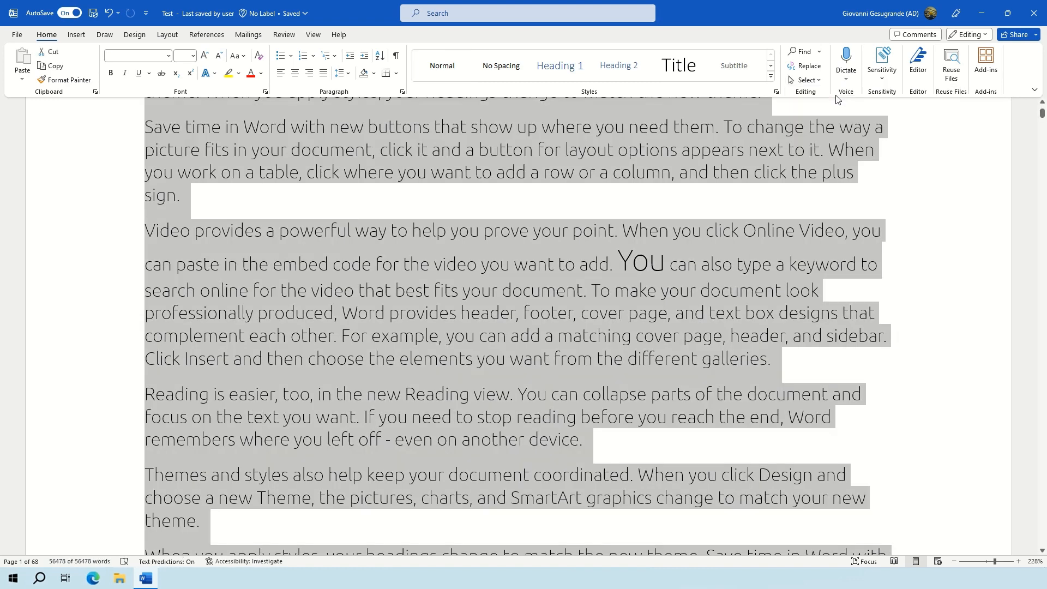
click(228, 335)
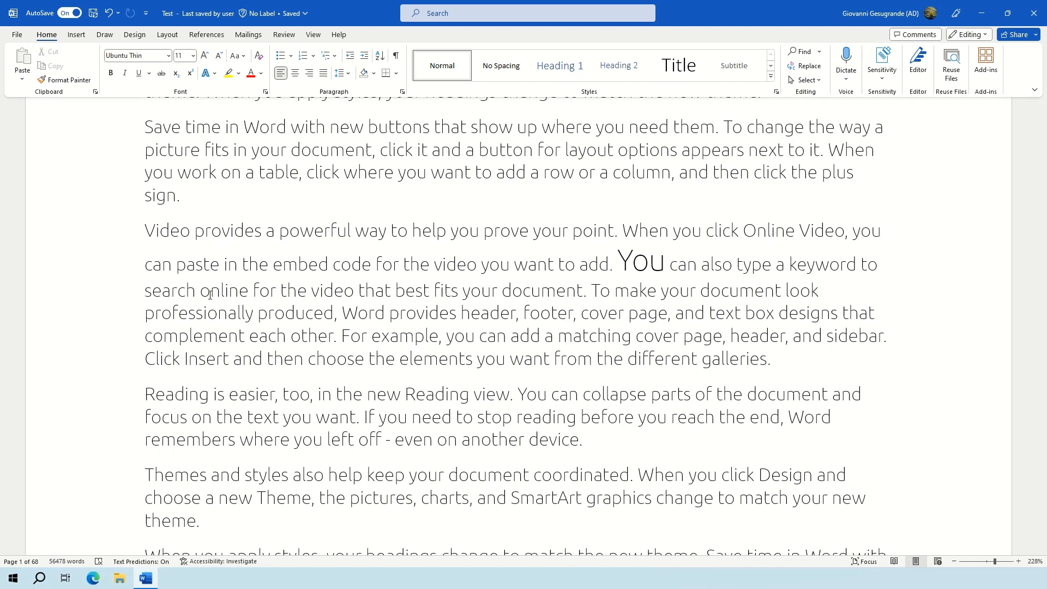
Replace "Word" with "Excel" before "provides header" in the paragraph containing the enlarged "You"
double_click(366, 313)
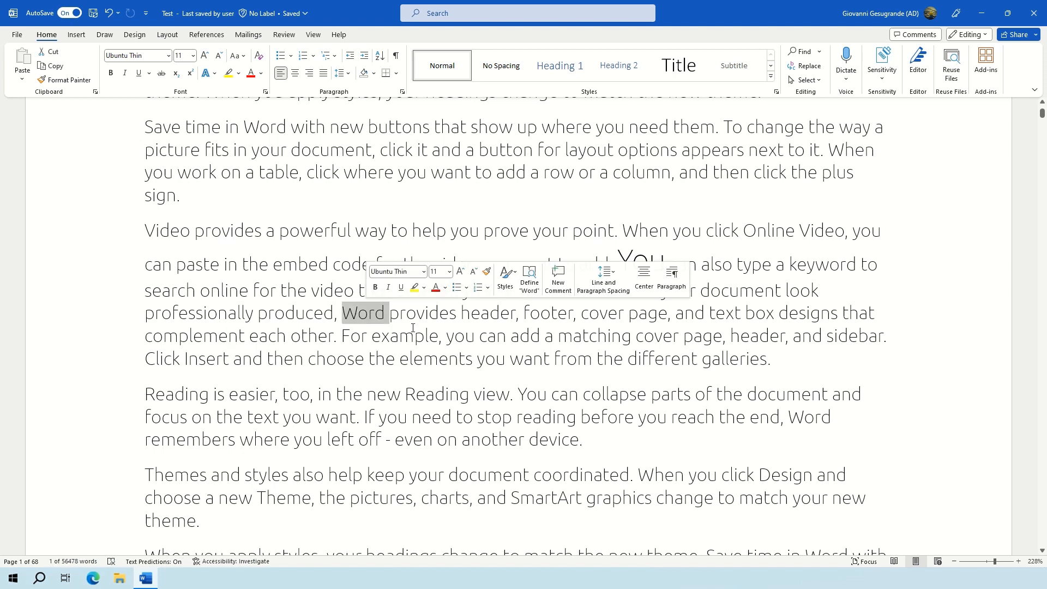
text(Excel)
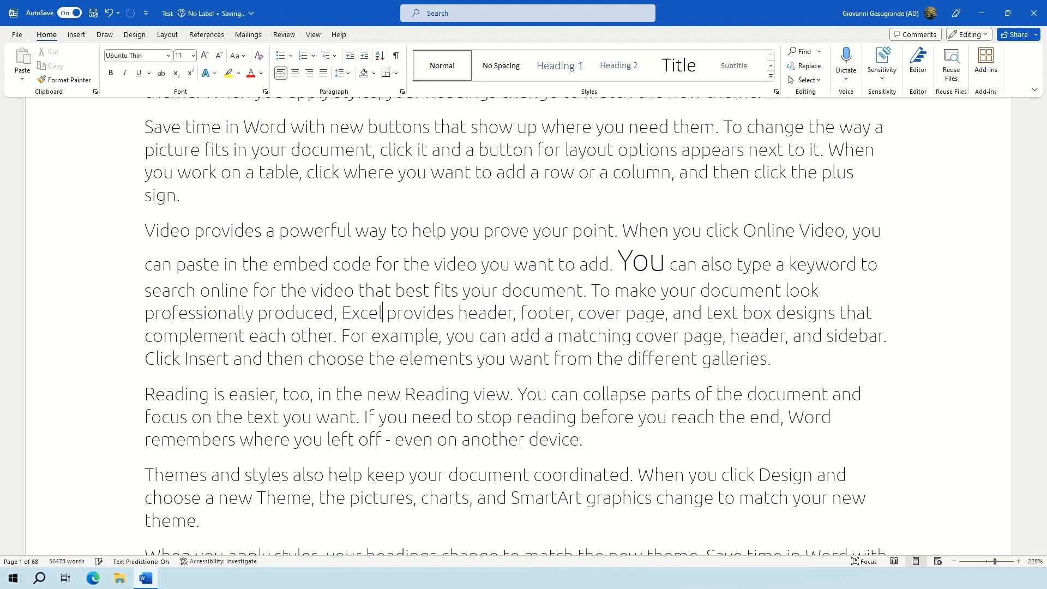
Cut the text from "the embed code" through "that best" and paste it back in the same place
click(249, 263)
drag(248, 263, 414, 301)
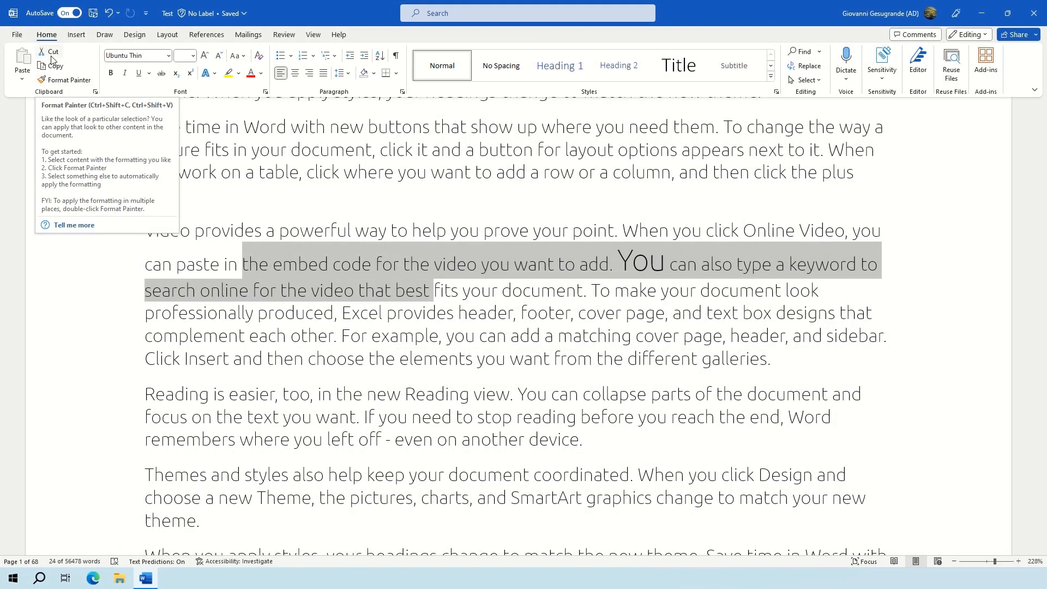
click(51, 53)
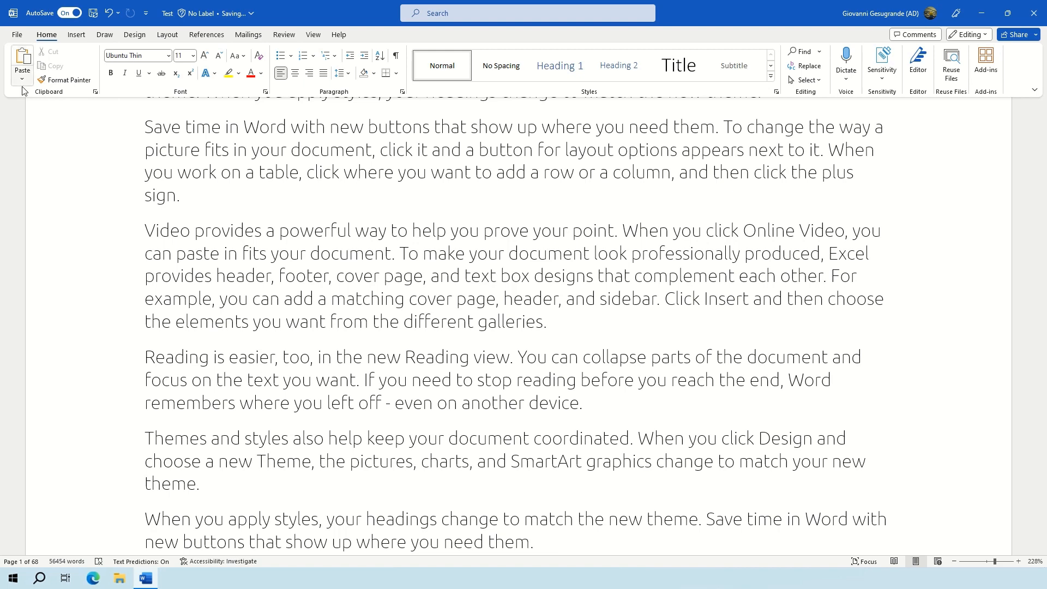
click(25, 60)
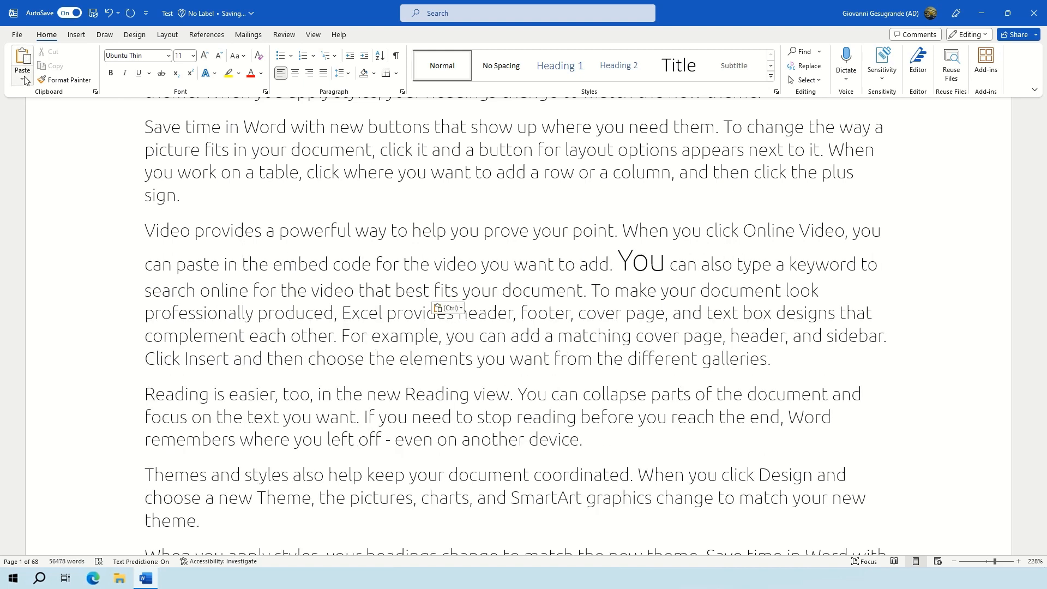
Paste the cut passage as a picture after "search online" in the paragraph with the enlarged "You", and undo and redo that paste
click(25, 80)
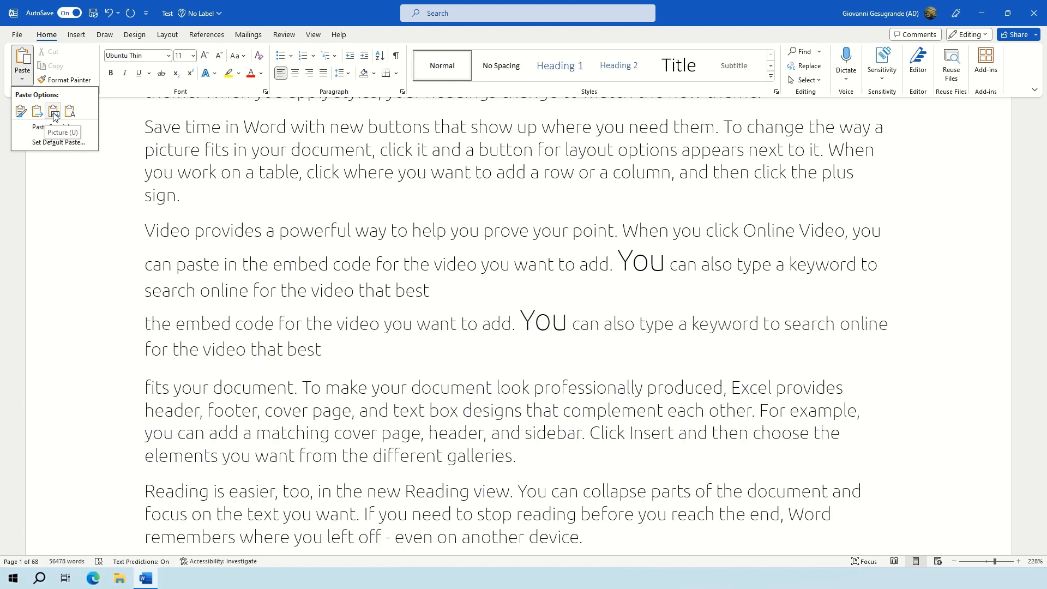
click(217, 229)
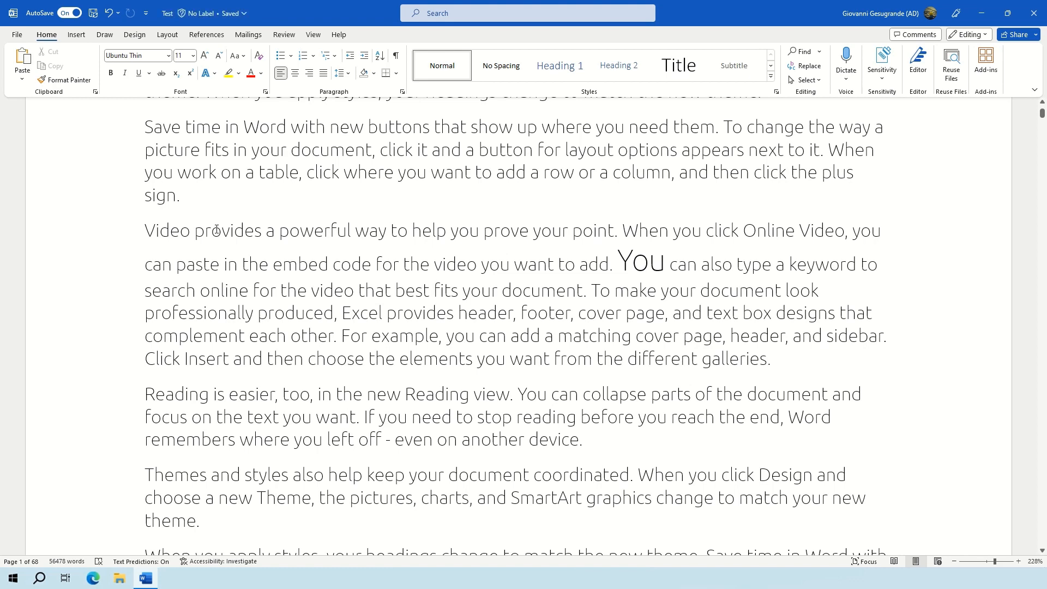
click(22, 77)
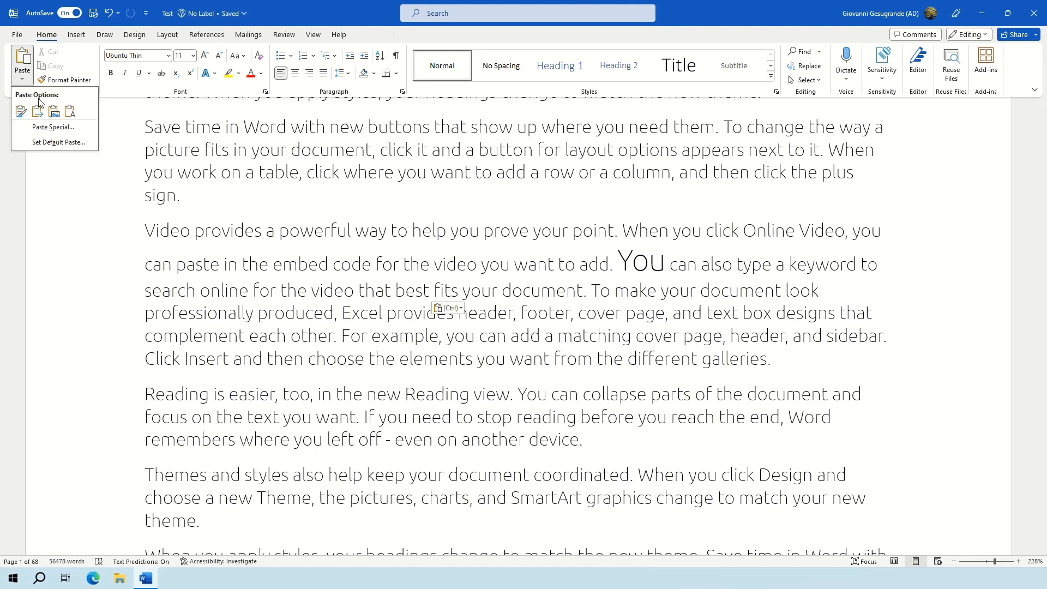
click(54, 110)
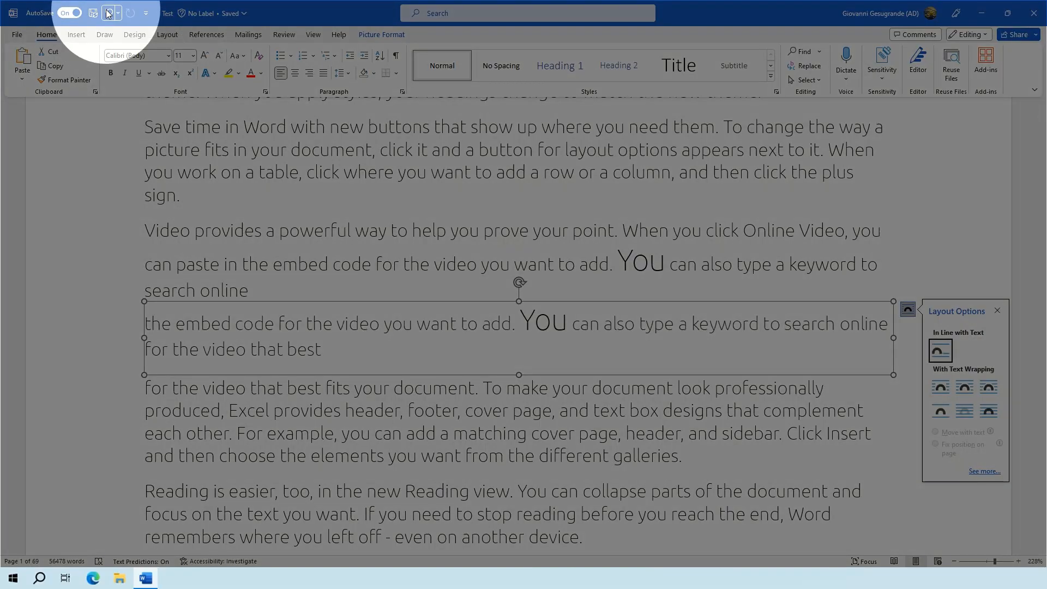
click(109, 13)
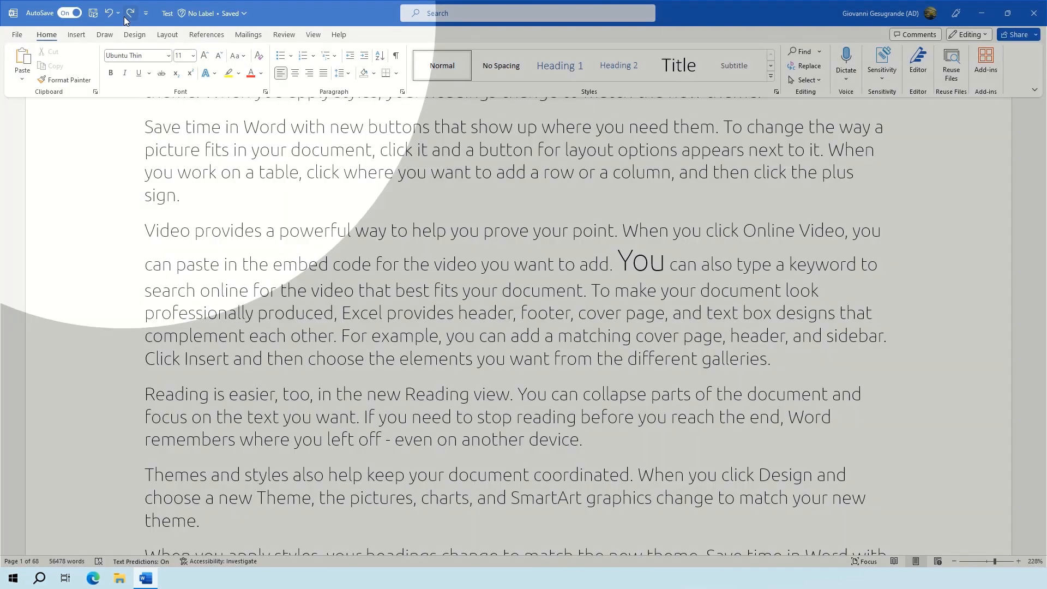
click(125, 18)
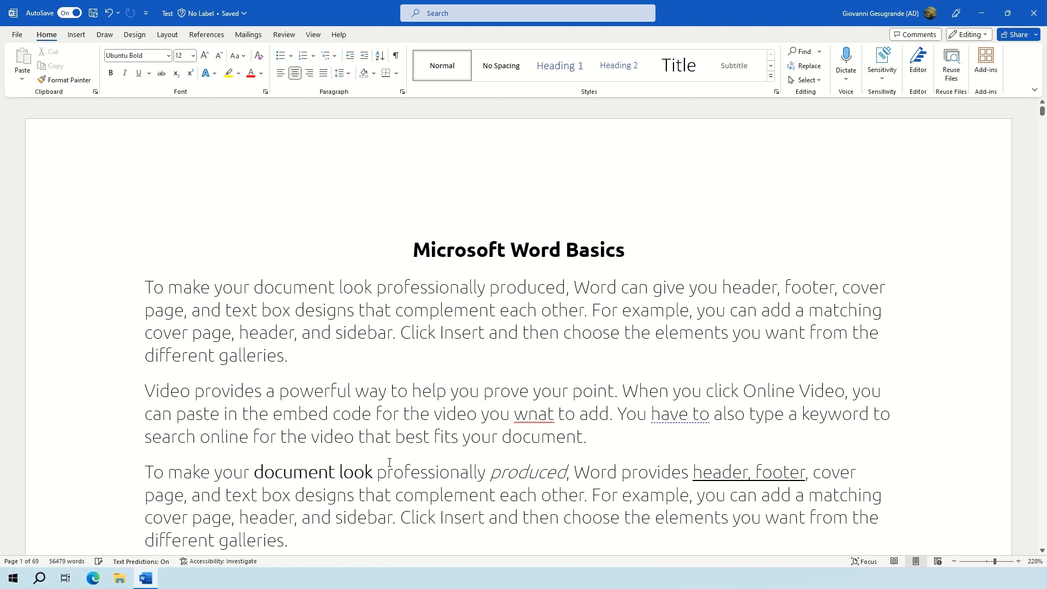
In the second paragraph, correct "wnat" to "want" and replace "have to" with the suggested "must"
right_click(539, 414)
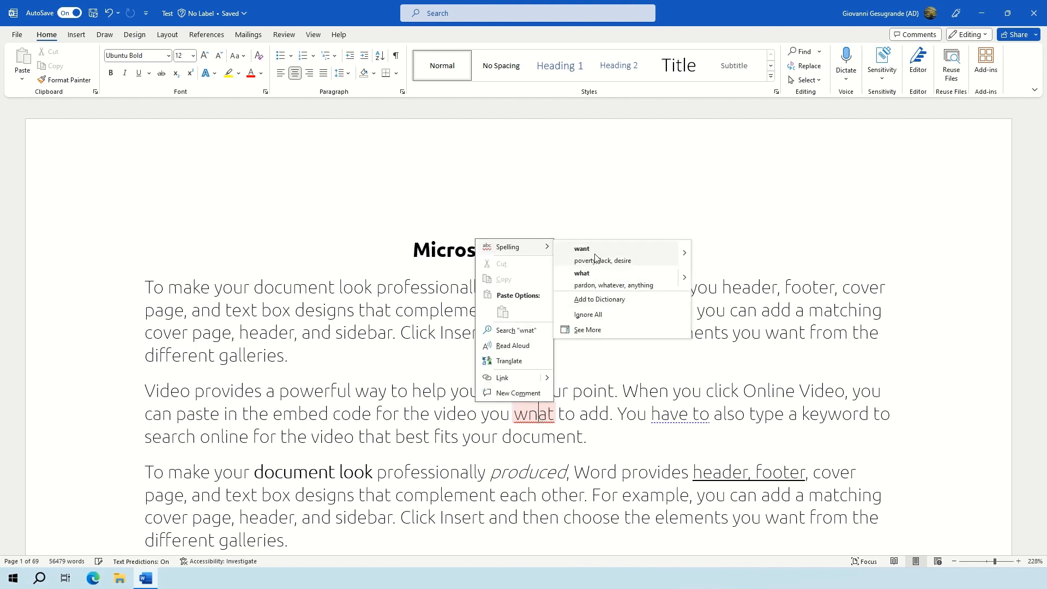
click(595, 254)
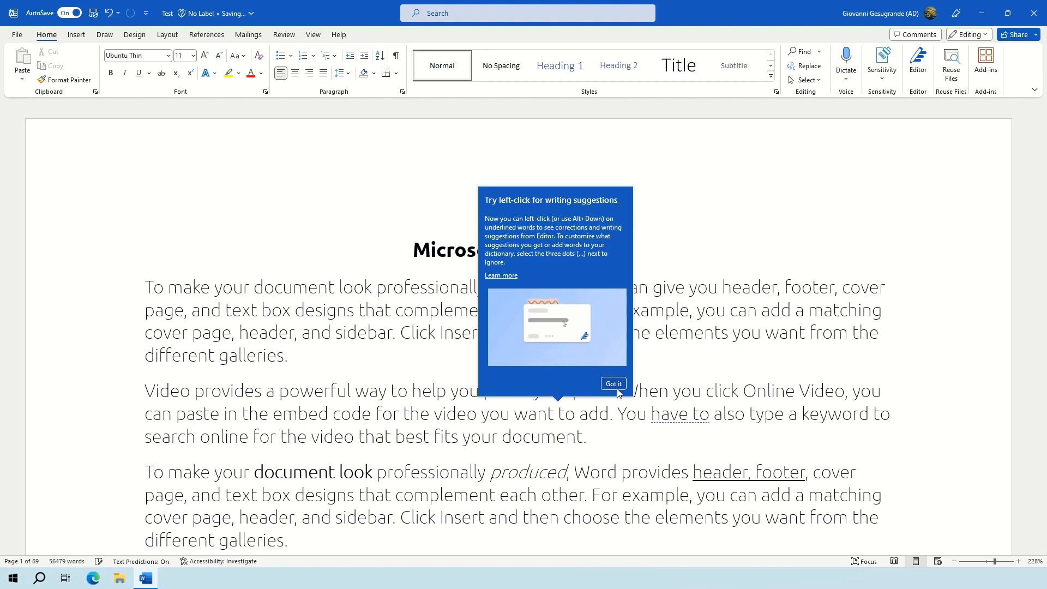
click(617, 389)
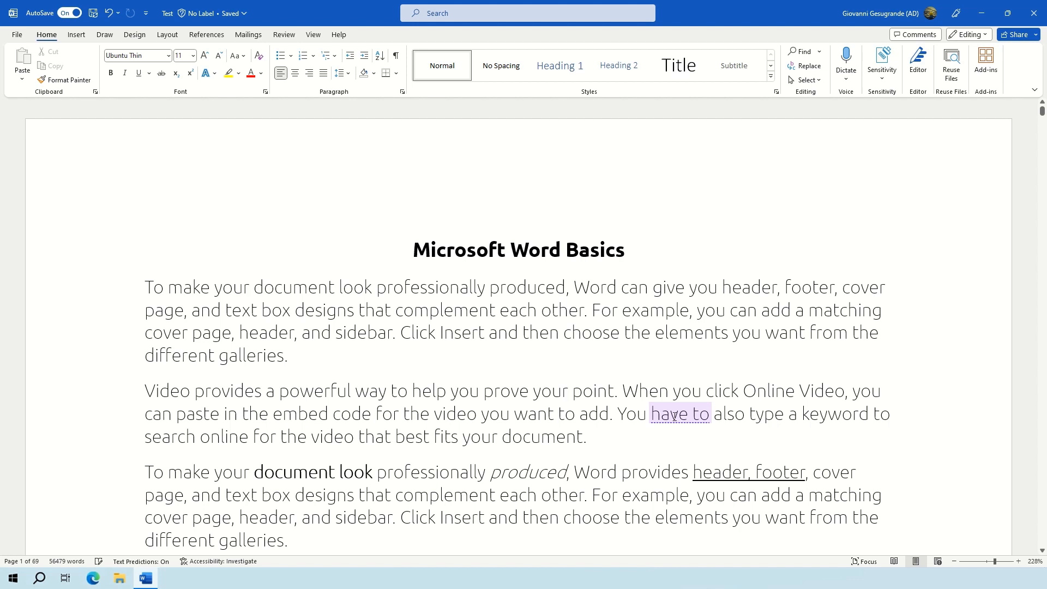
click(673, 416)
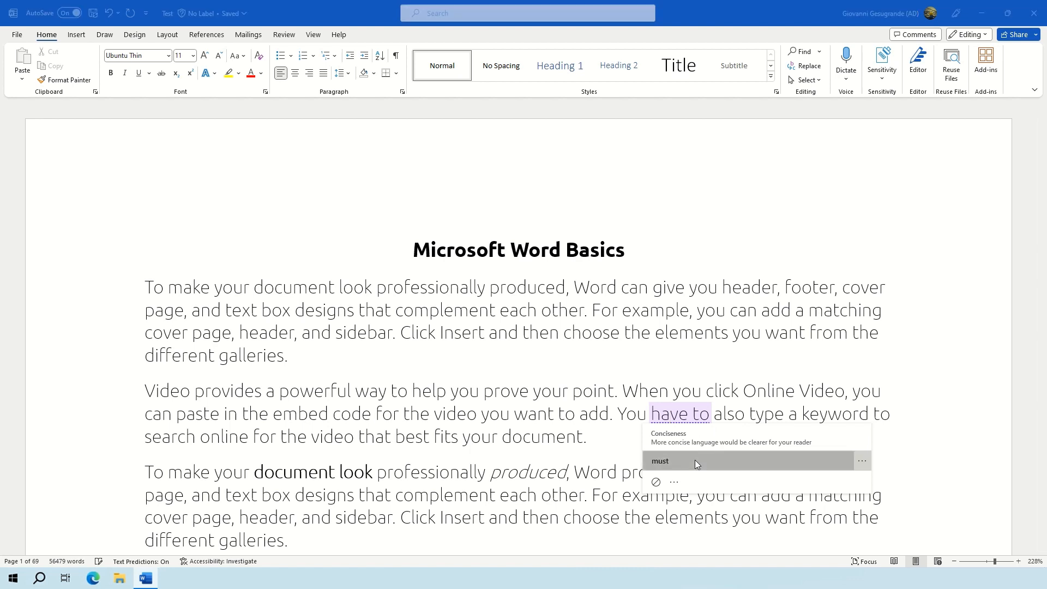
click(695, 461)
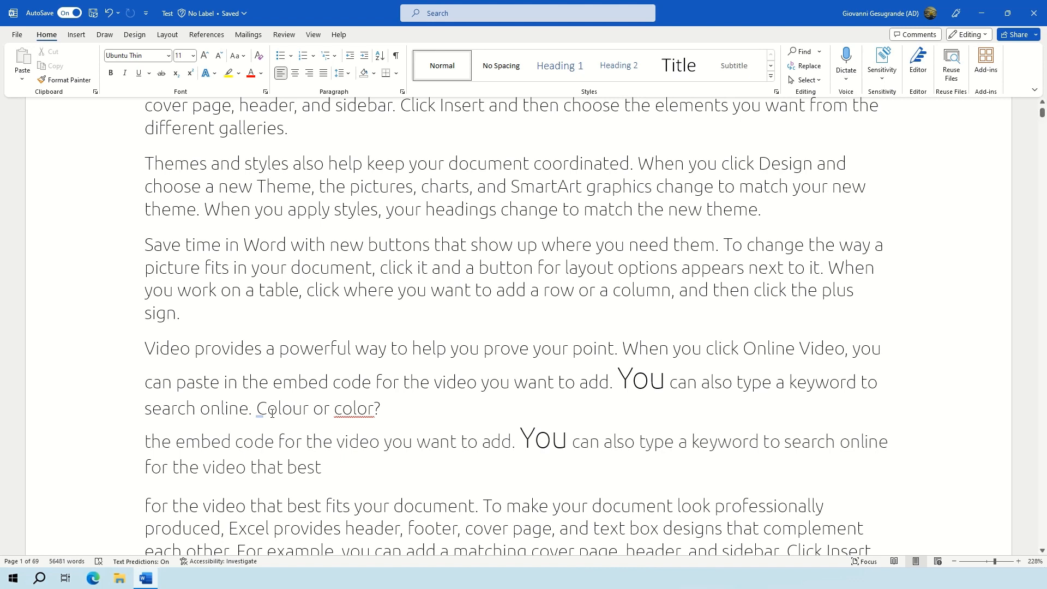
Select the text "Colour or color?", and separately just "color?", clearing the selection each time
drag(388, 413, 257, 408)
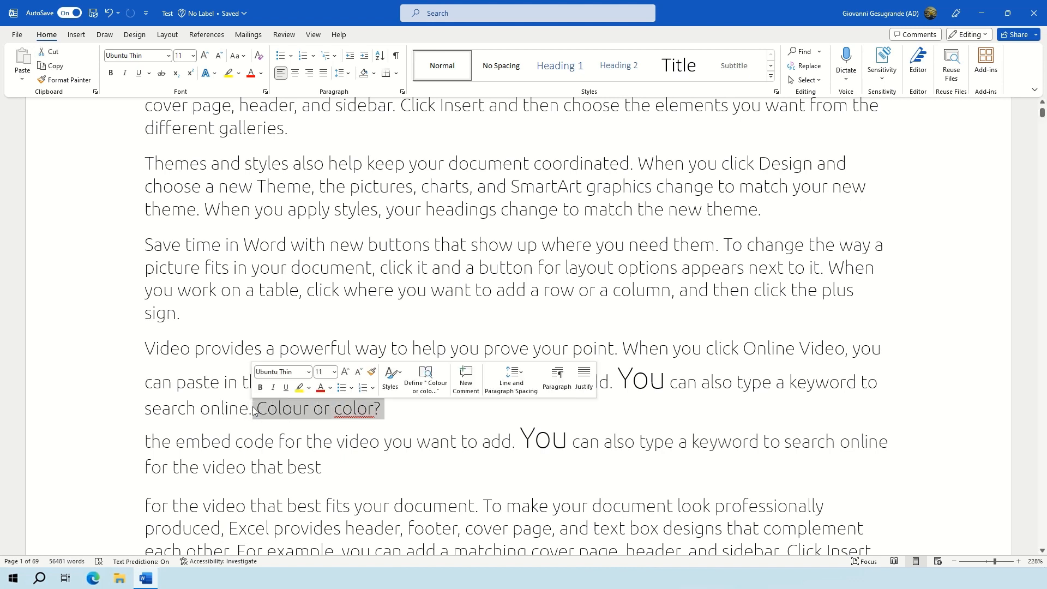
click(258, 408)
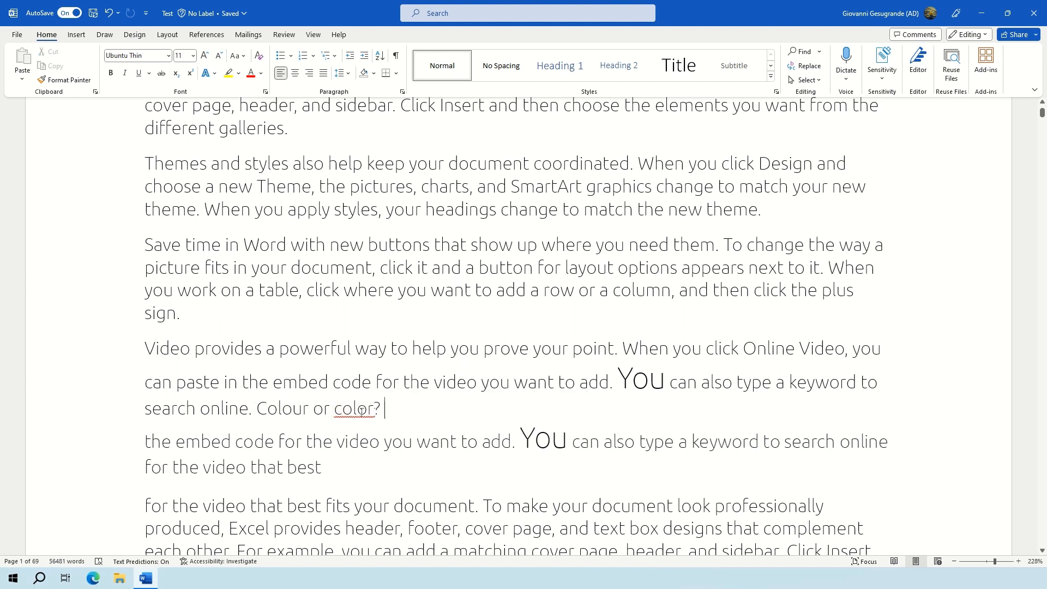
drag(385, 410, 340, 414)
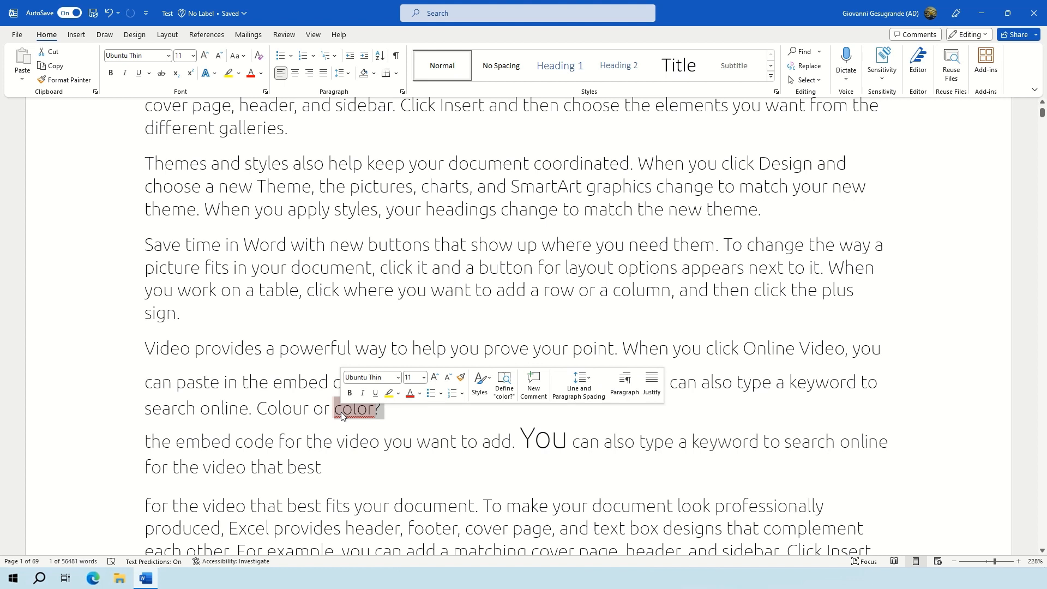
click(409, 414)
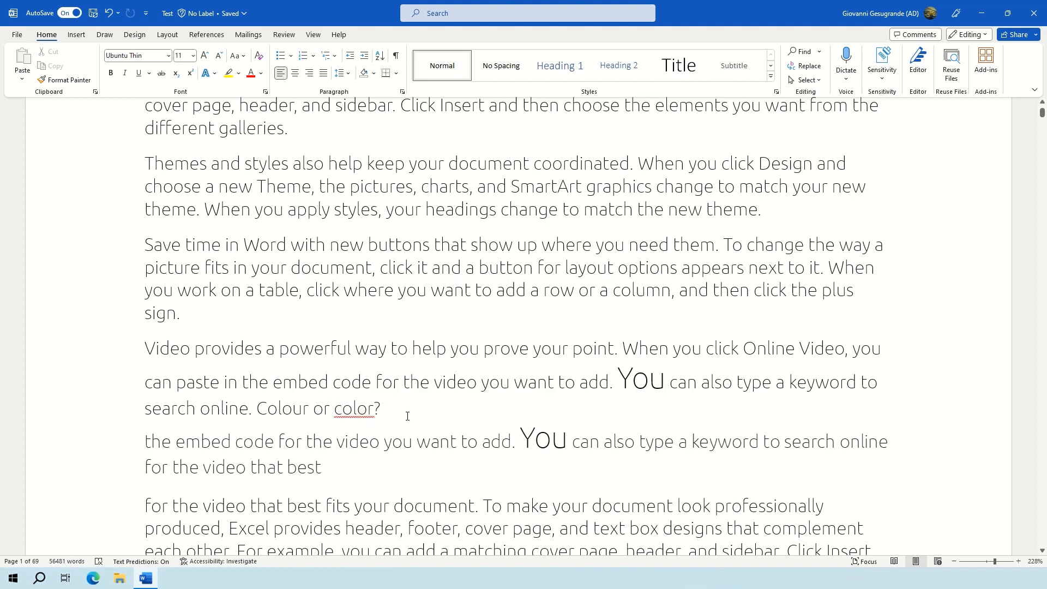
Review the spelling suggestions and correction options offered for "color" without applying any
click(366, 409)
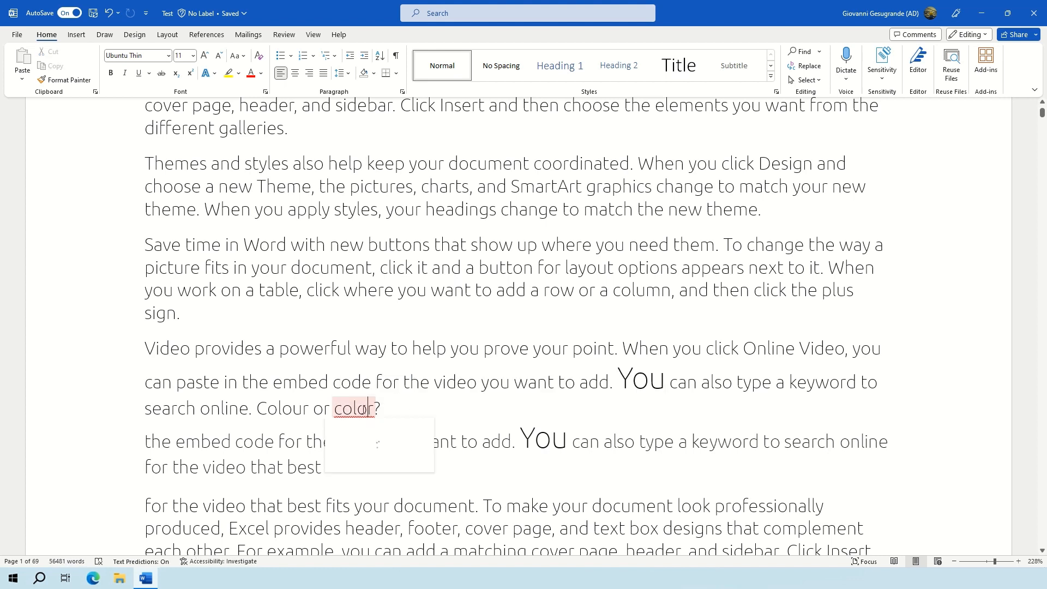
click(439, 405)
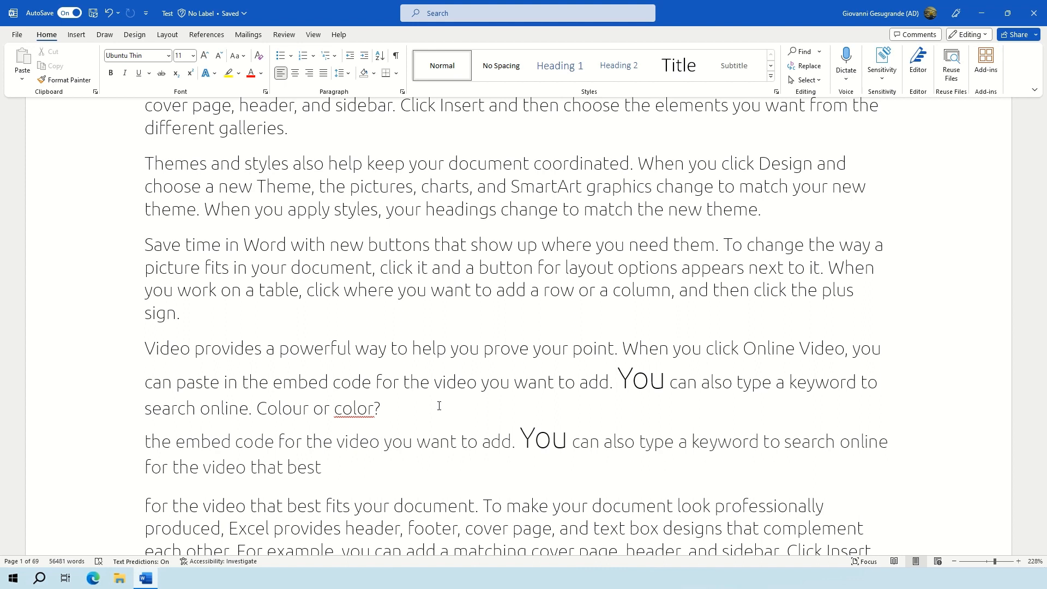
click(346, 414)
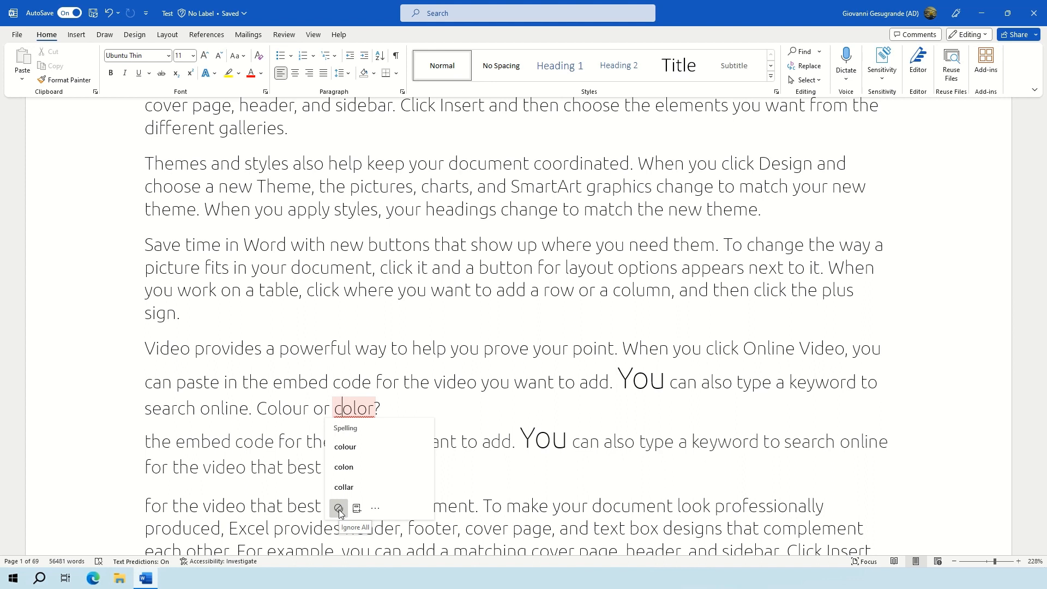
right_click(360, 409)
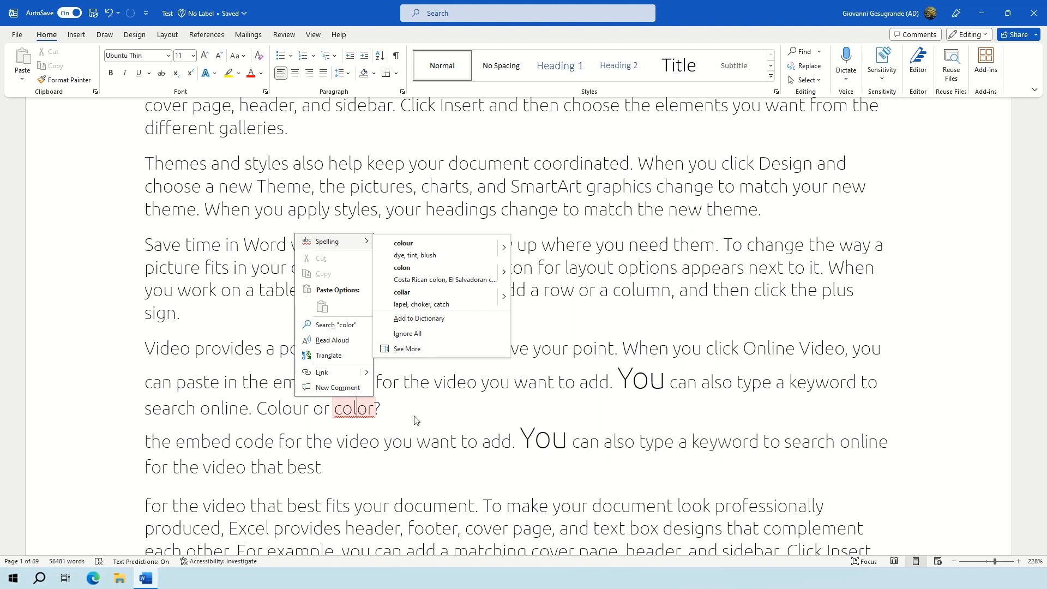
key(Escape)
Show the context and synonyms in the spelling suggestions for "color"
click(363, 411)
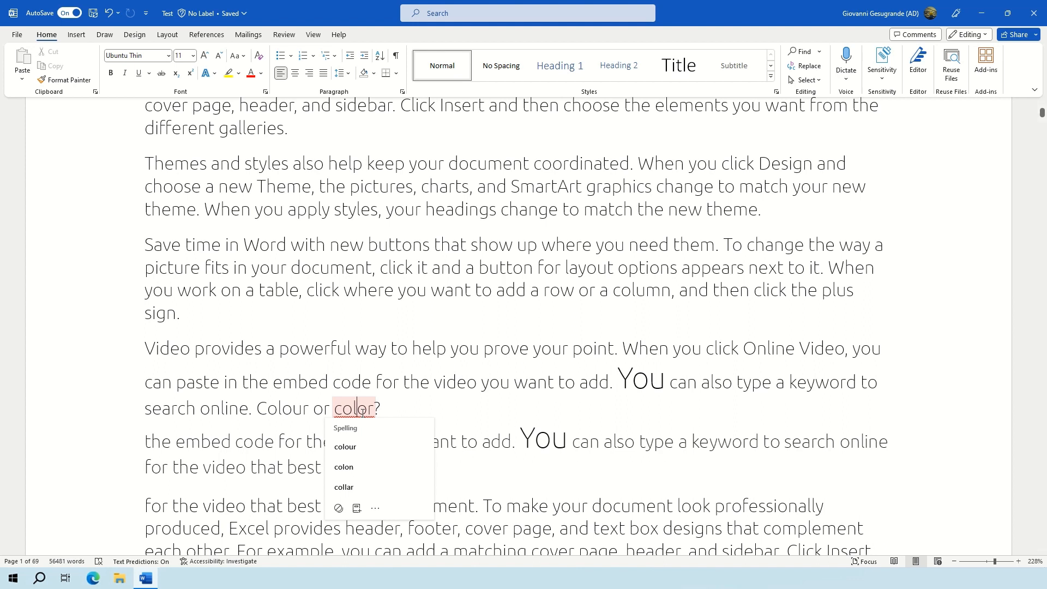
click(372, 508)
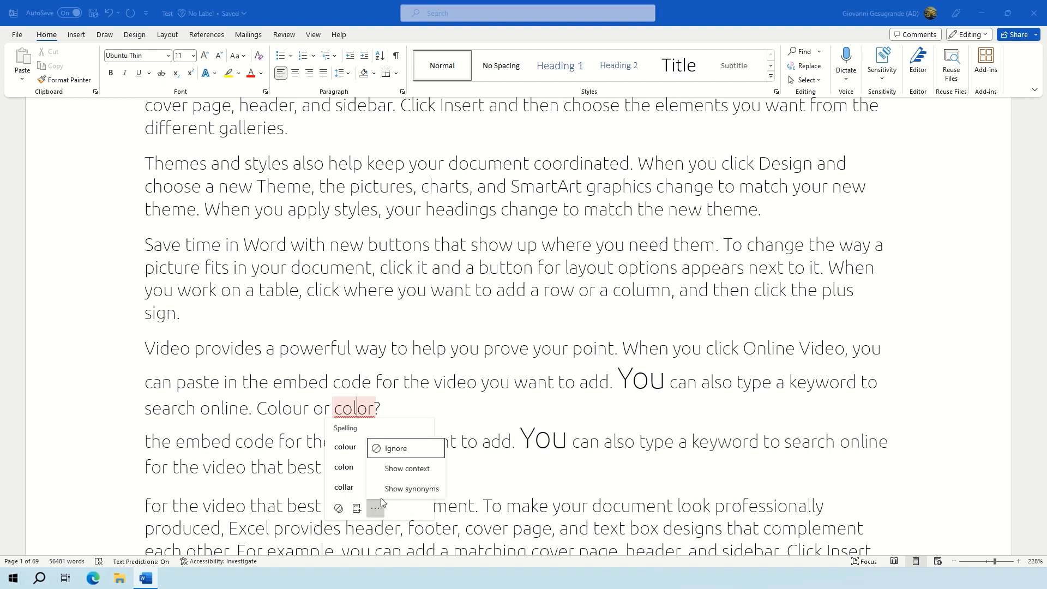
click(429, 476)
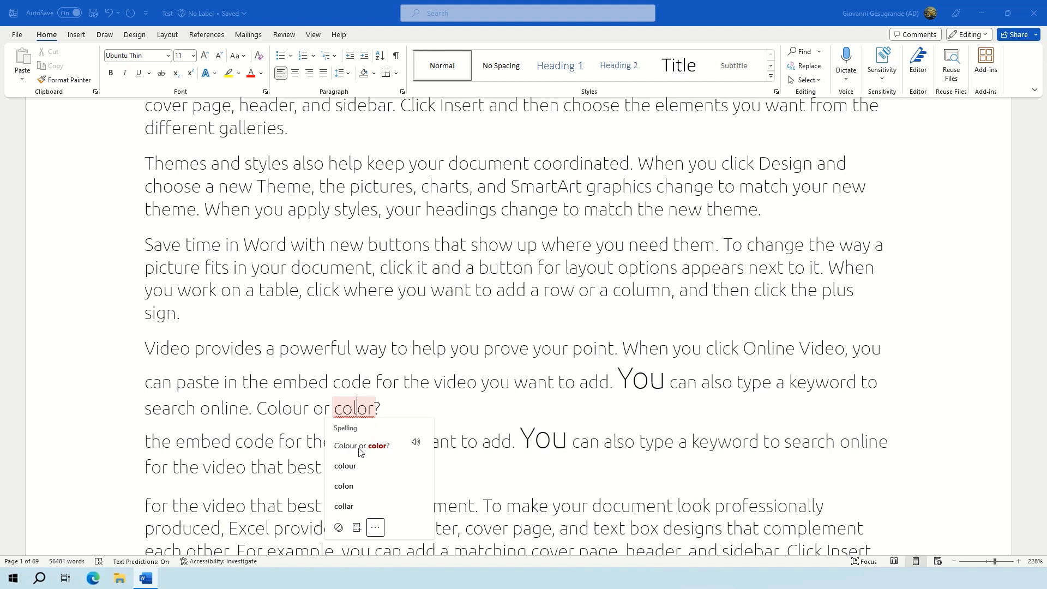
click(375, 529)
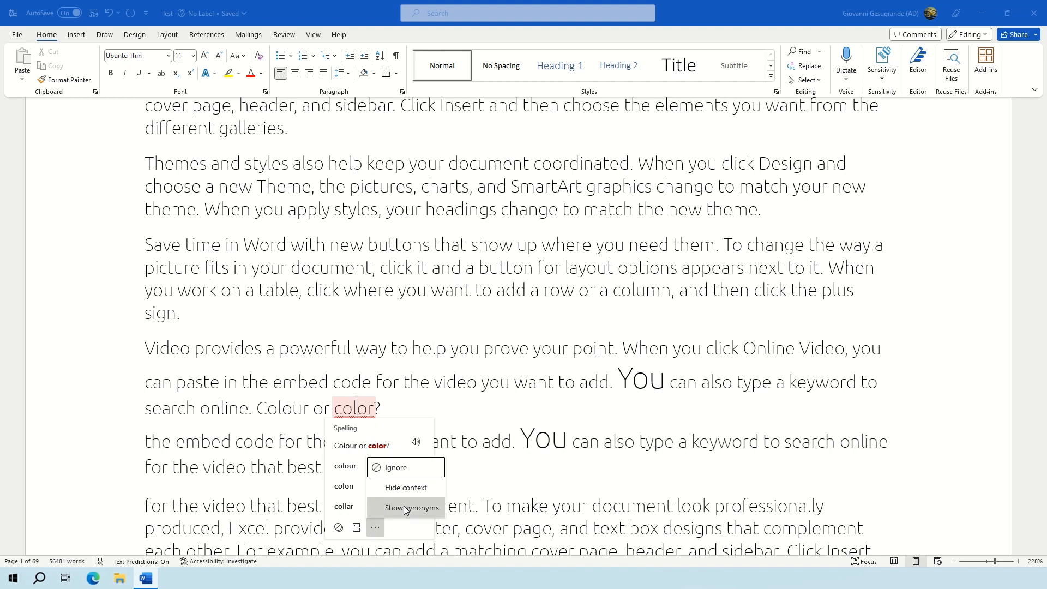
click(405, 508)
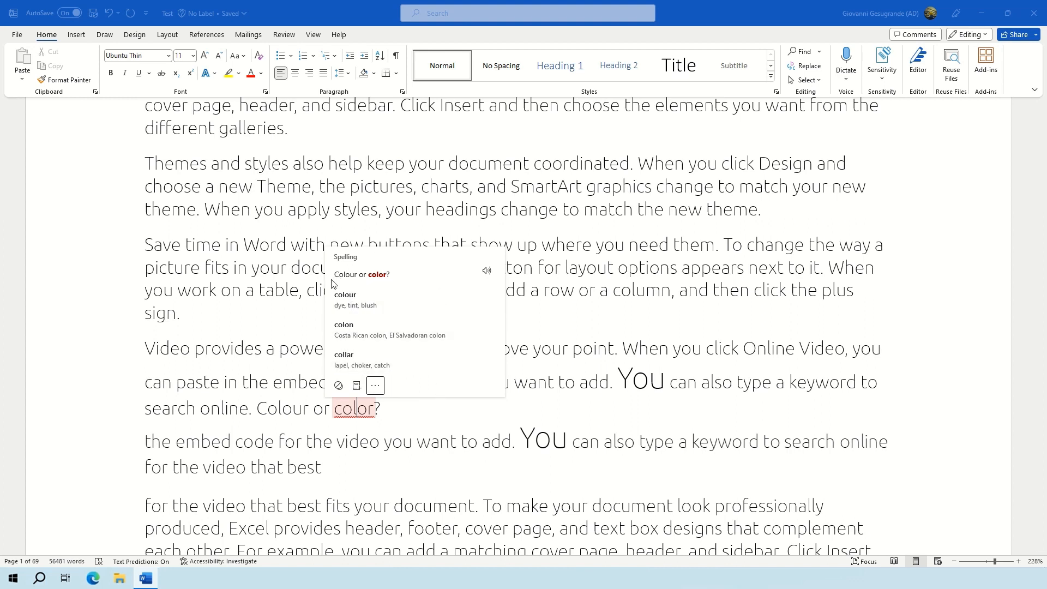
Hide the synonyms and context in the spelling suggestions for "color"
click(381, 389)
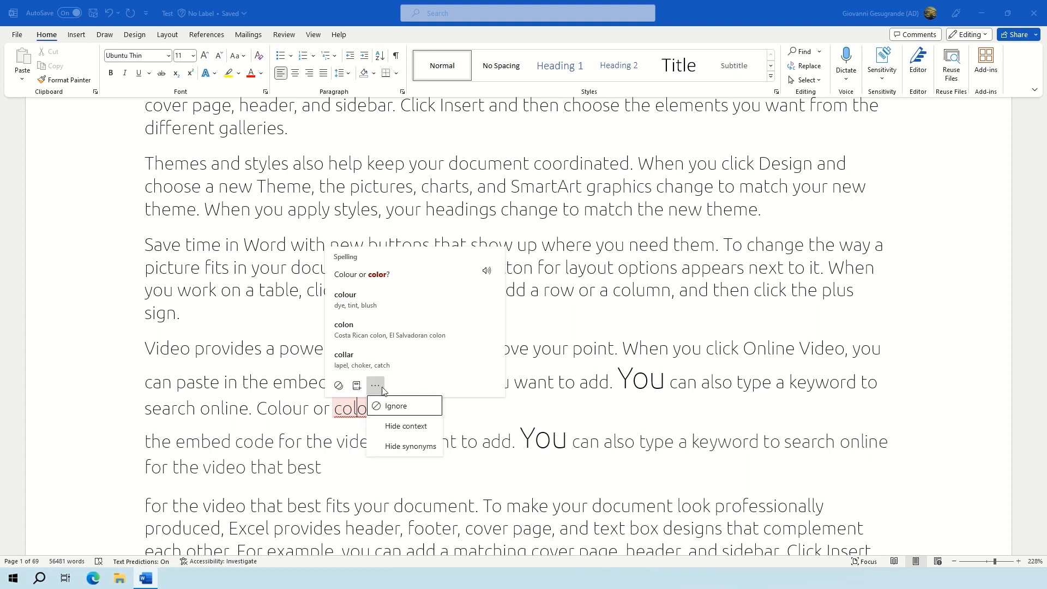
click(410, 446)
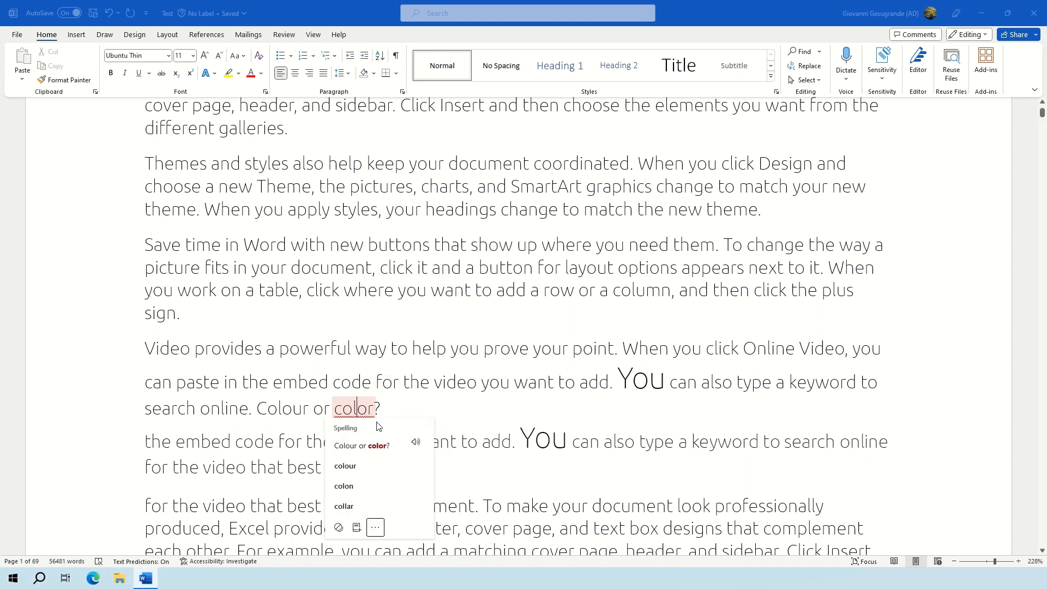
click(376, 528)
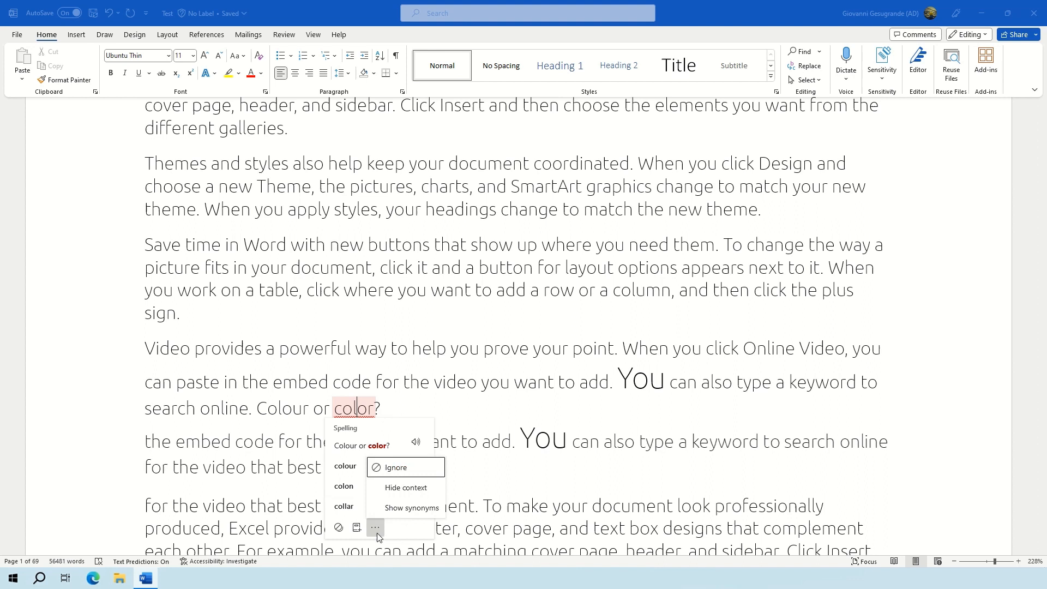
click(401, 488)
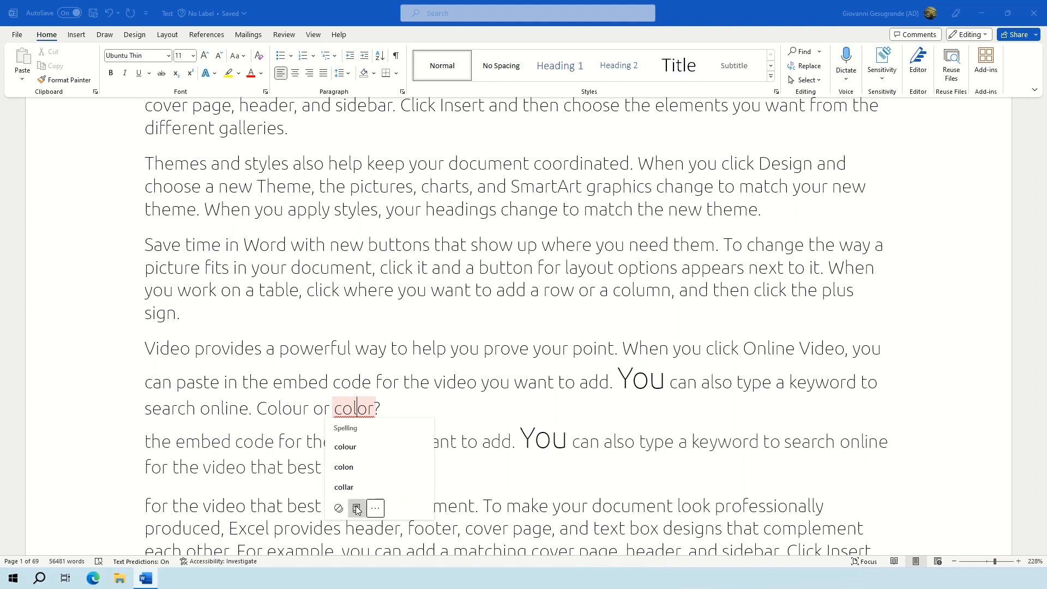
Ignore the spelling issue flagged on this occurrence of "color" and return to the end of that line
click(375, 509)
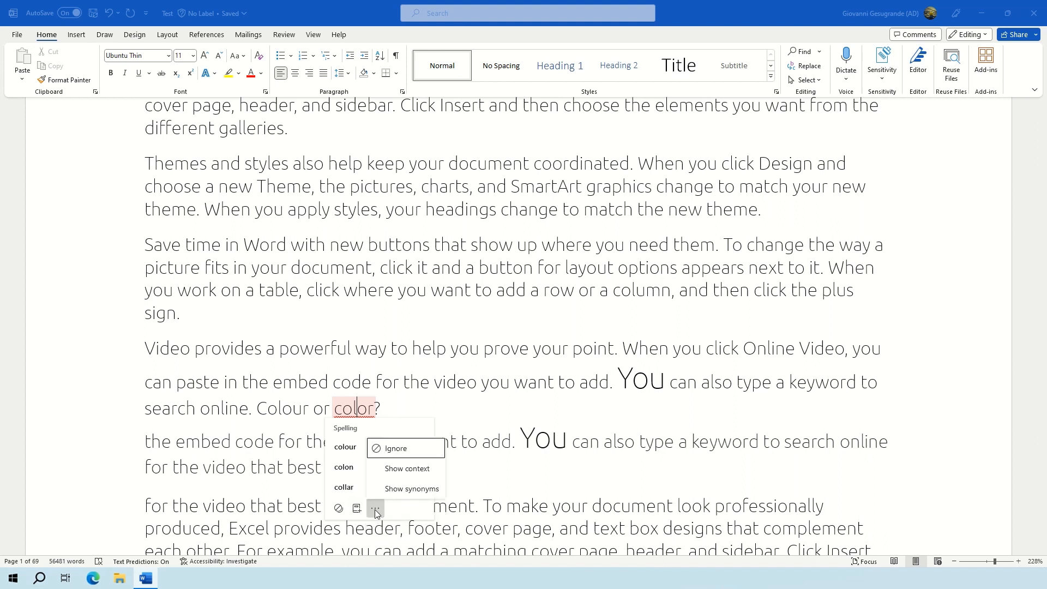
click(392, 450)
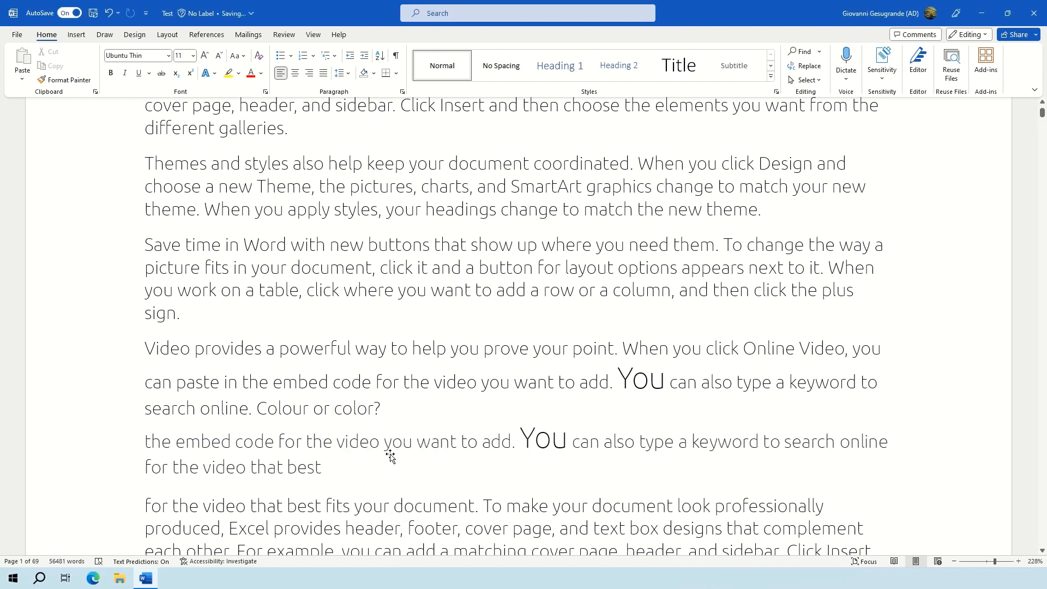
click(404, 417)
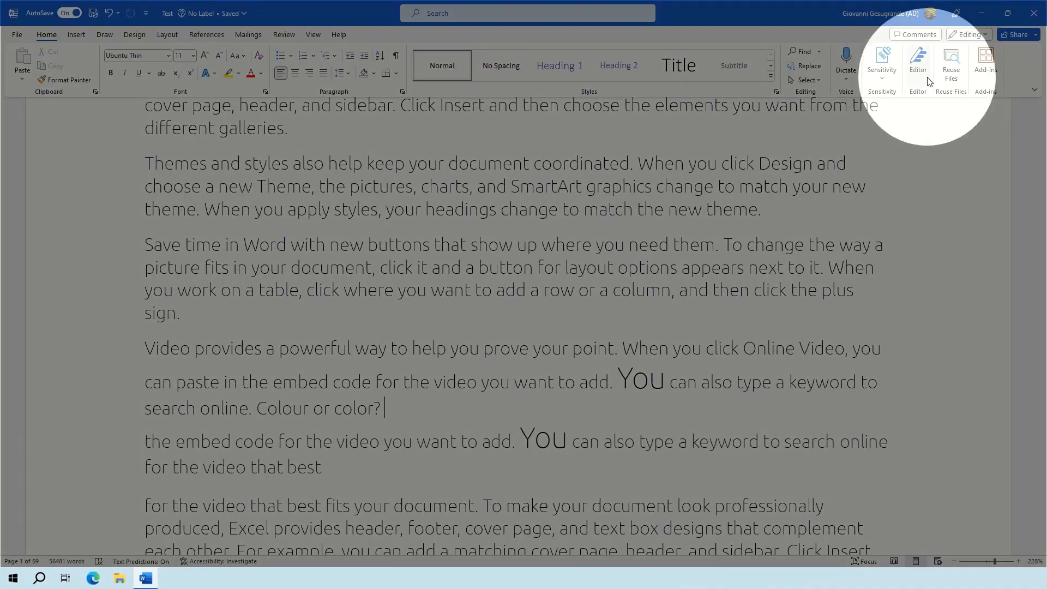
Check the document with Editor and accept its grammar correction "text box" to remove the extra space between the words
click(918, 62)
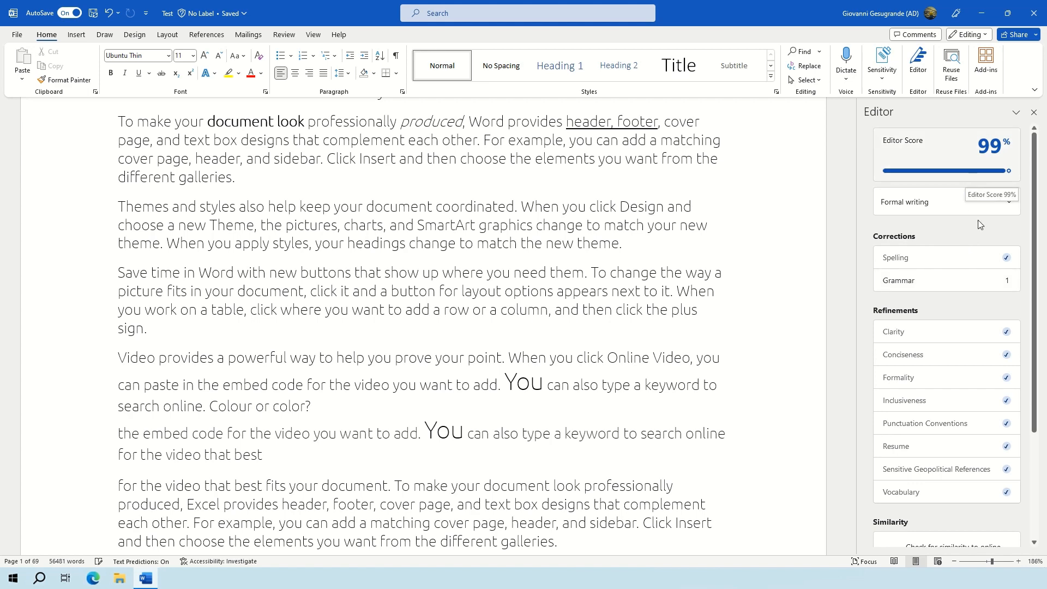
click(971, 280)
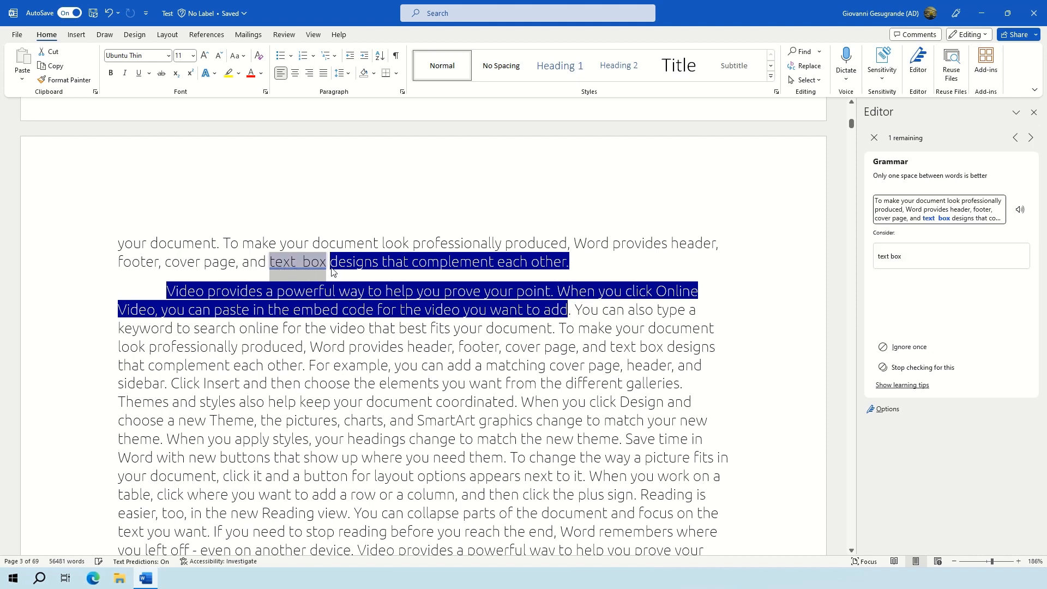
click(915, 256)
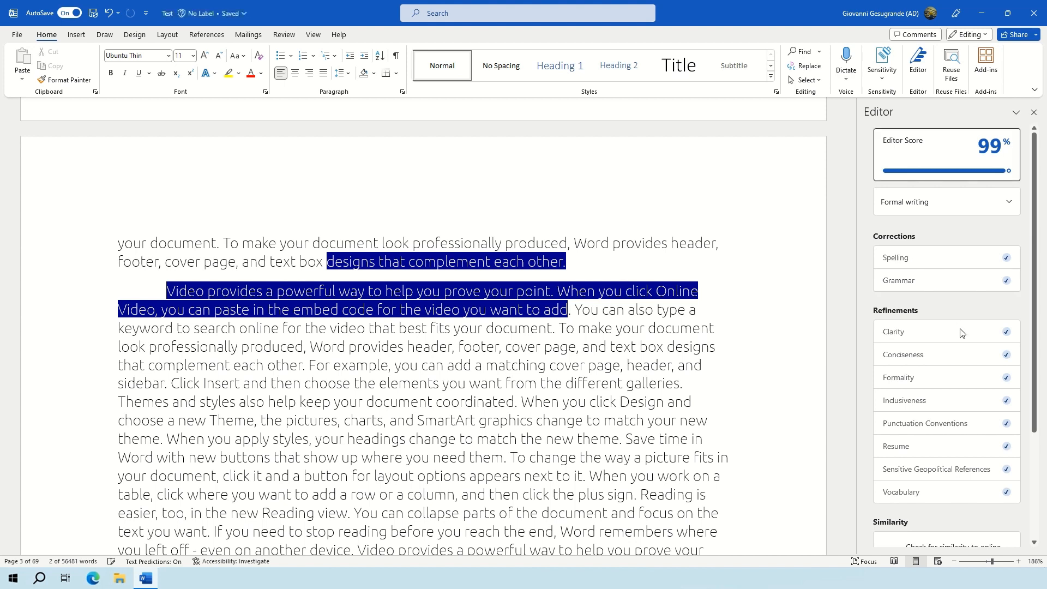
scroll(952, 347, down, 3)
scroll(951, 347, up, 3)
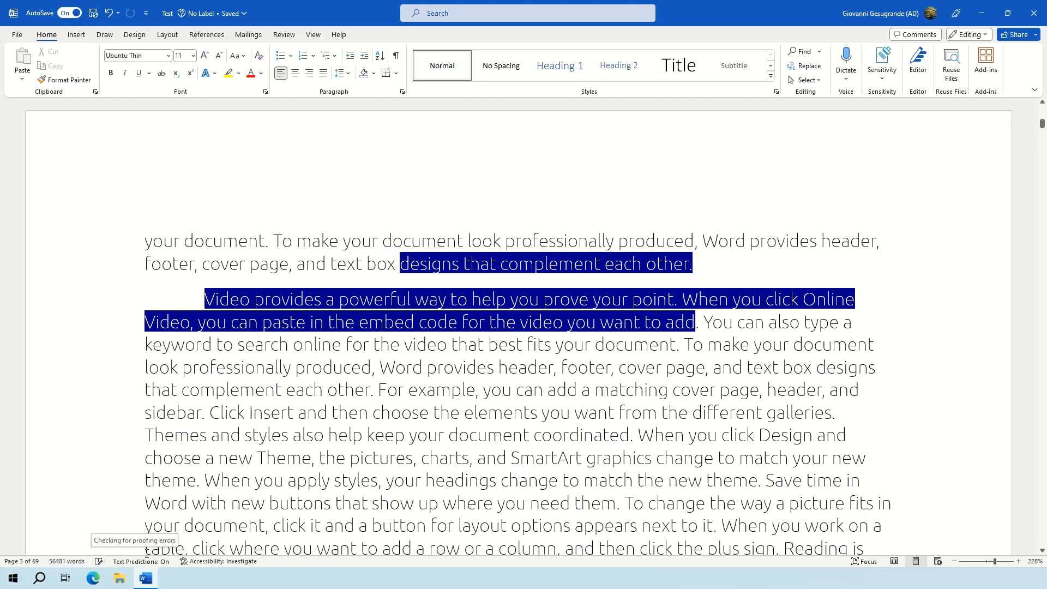
Look over the status bar's customization options and view the document's full word count statistics
right_click(271, 563)
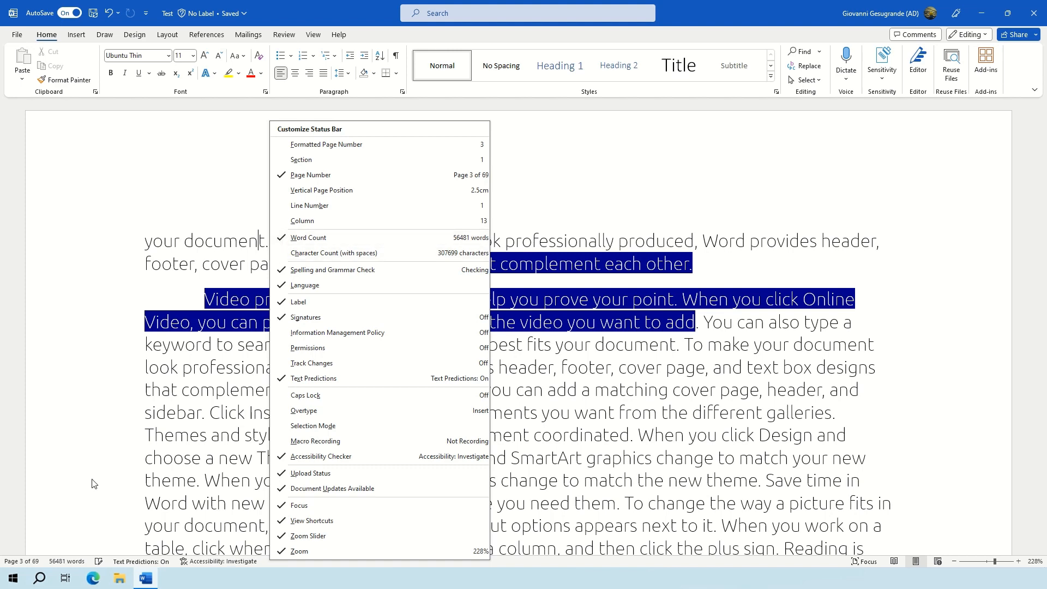
click(64, 507)
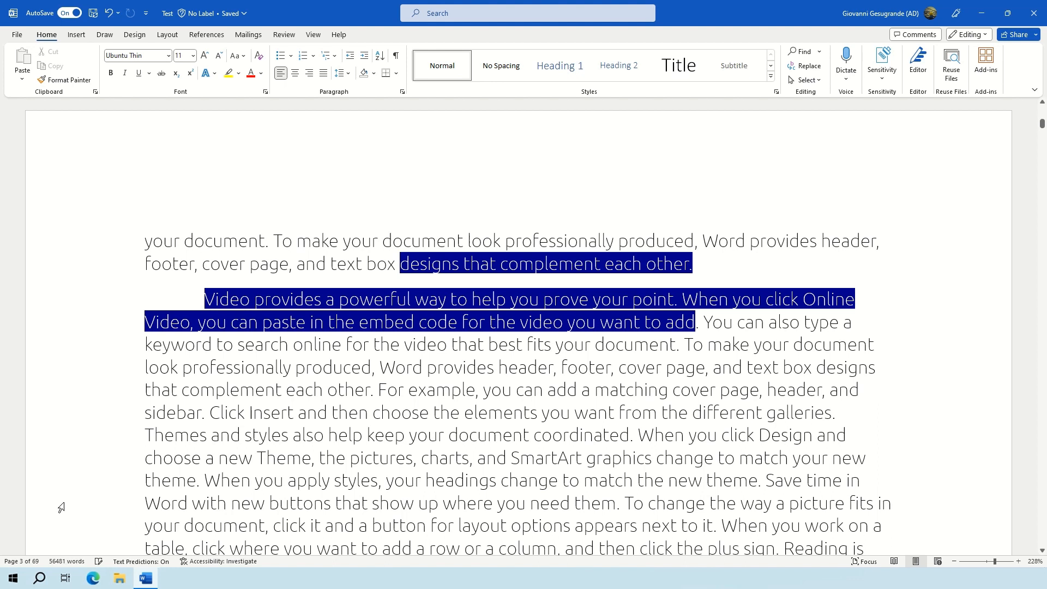
click(291, 34)
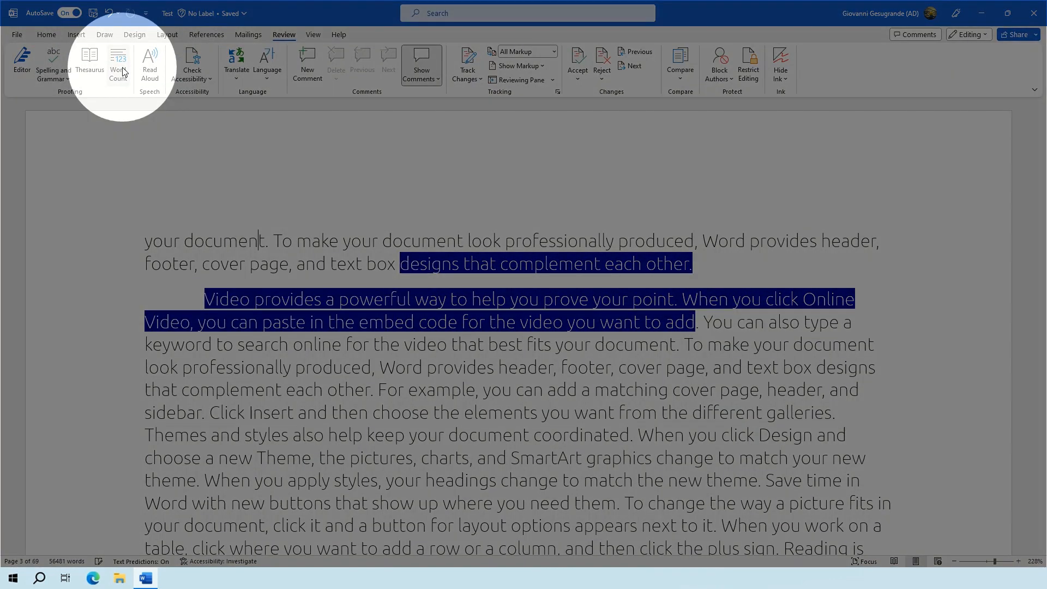
click(120, 70)
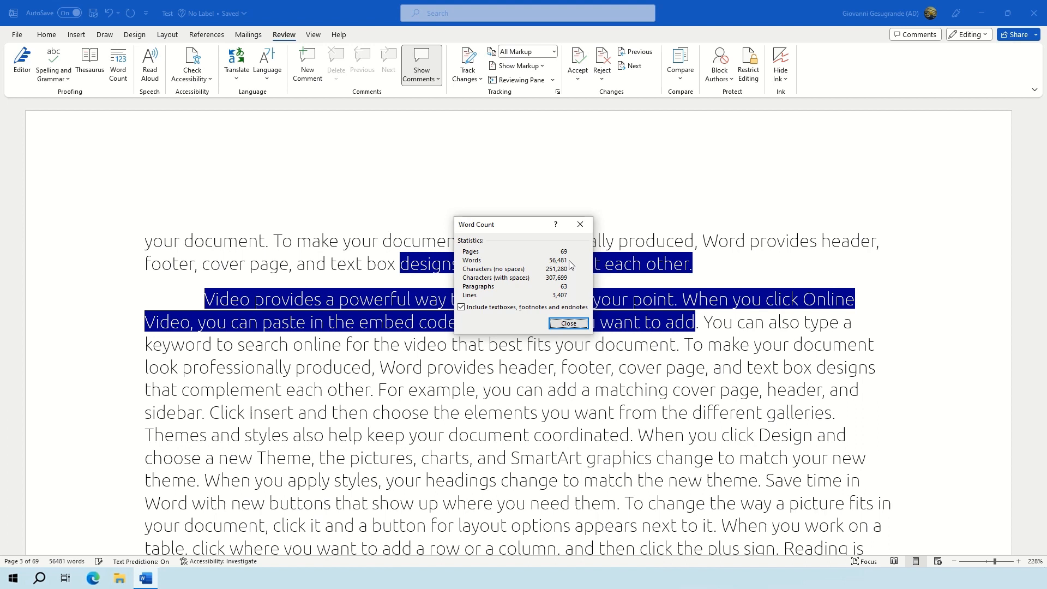
click(577, 324)
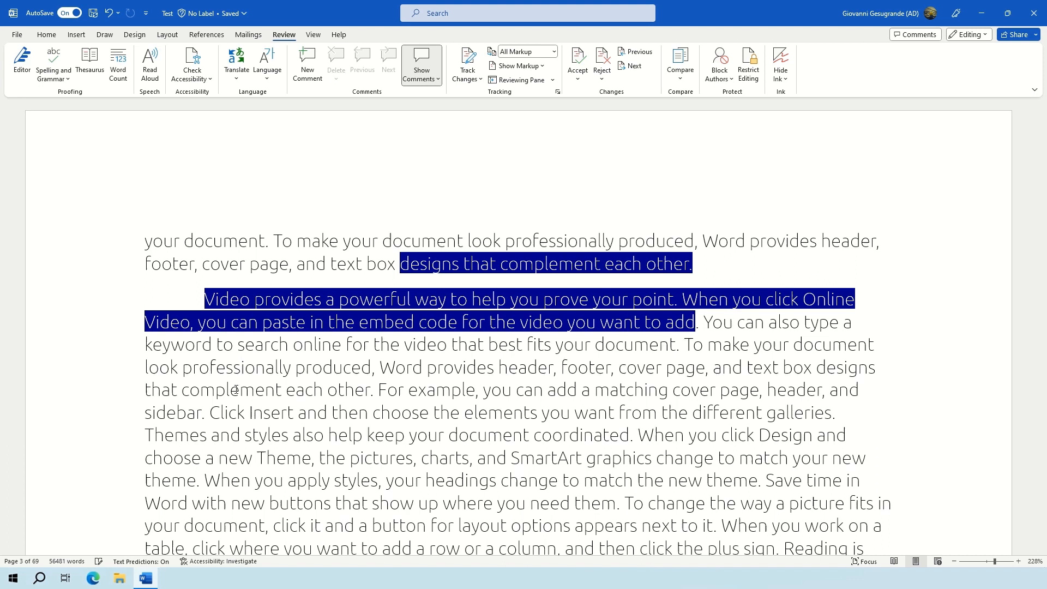
Look up the definition of "professionally" in the "Video provides" paragraph and close the search results
right_click(225, 368)
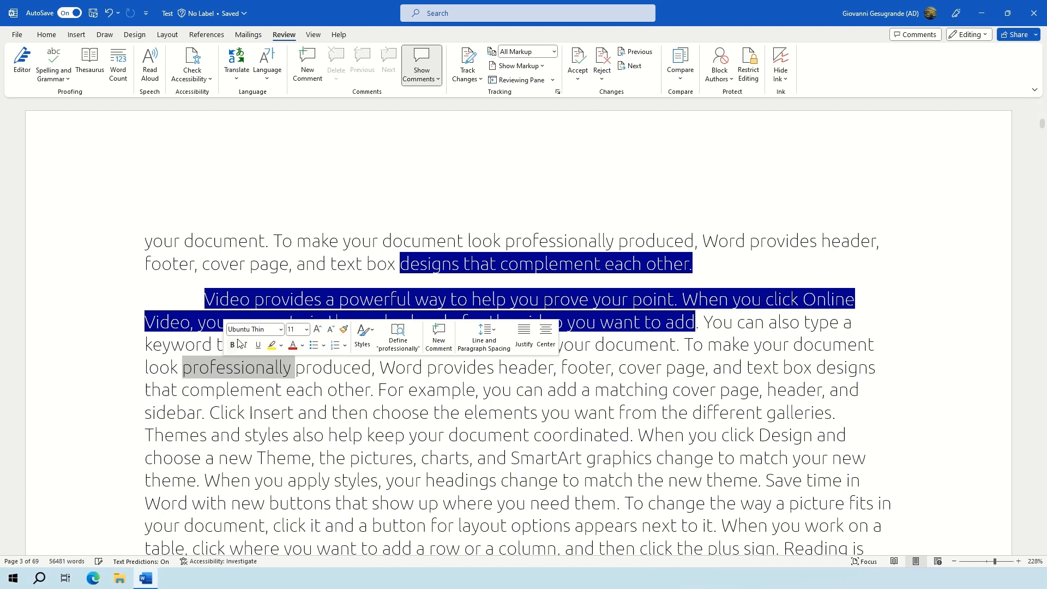
click(391, 343)
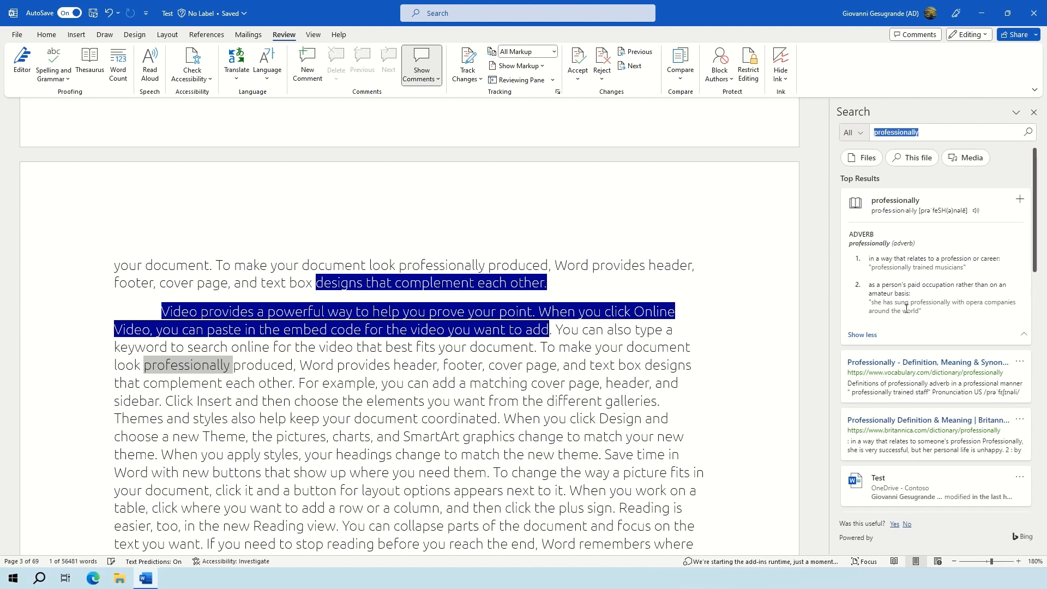
click(1034, 112)
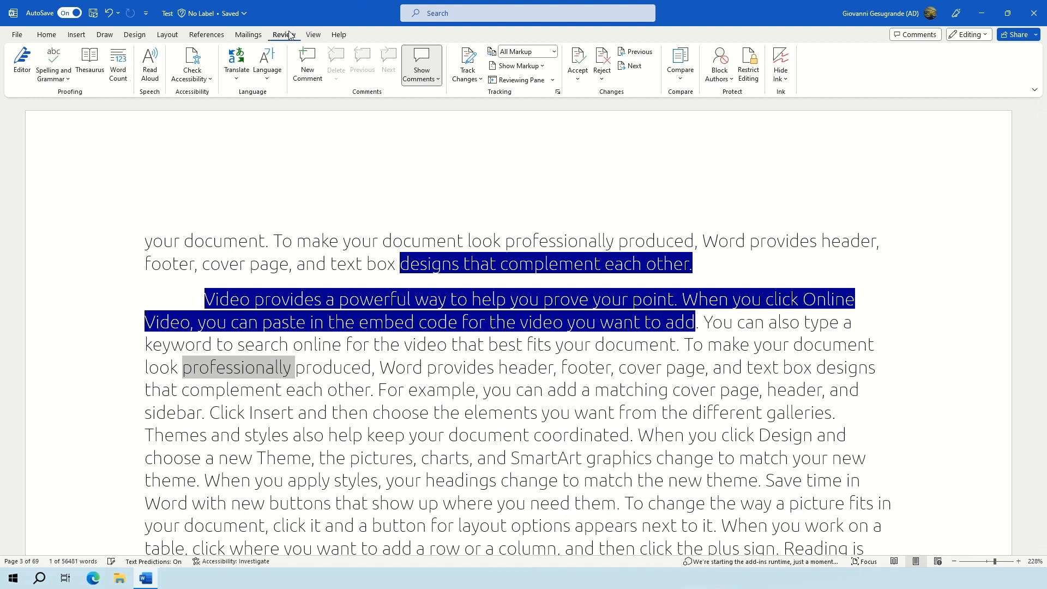
Use the Thesaurus to replace the selected word "professionally" with the synonym "competently"
click(90, 61)
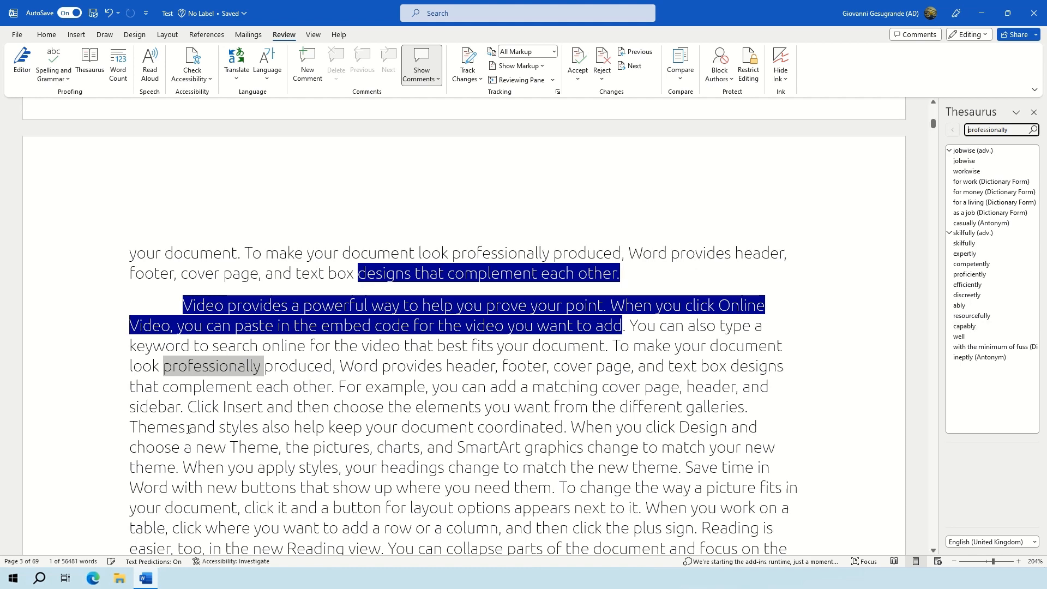
right_click(204, 377)
mouse_move(307, 286)
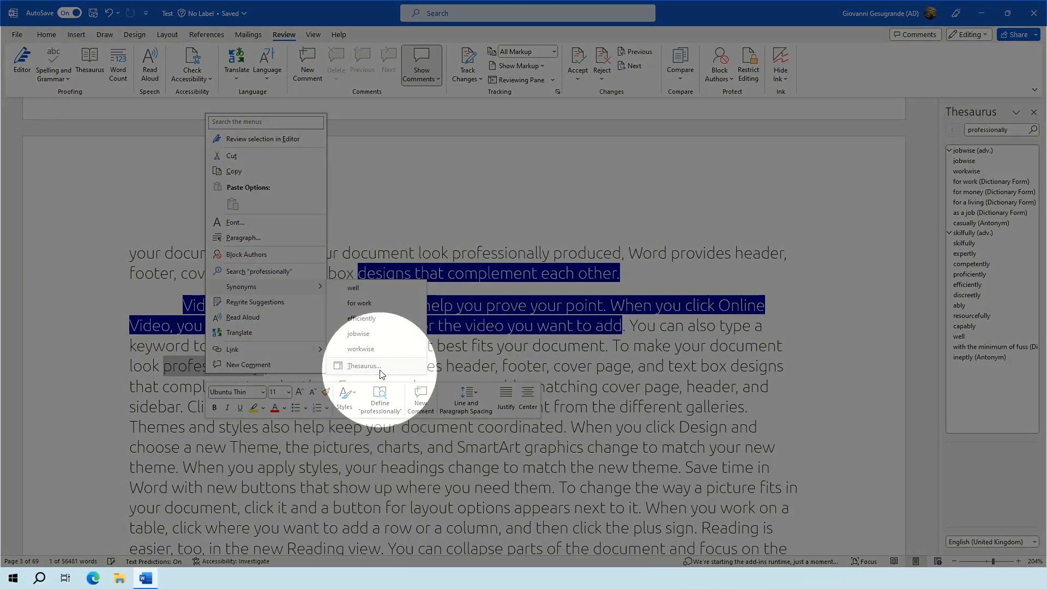
click(380, 373)
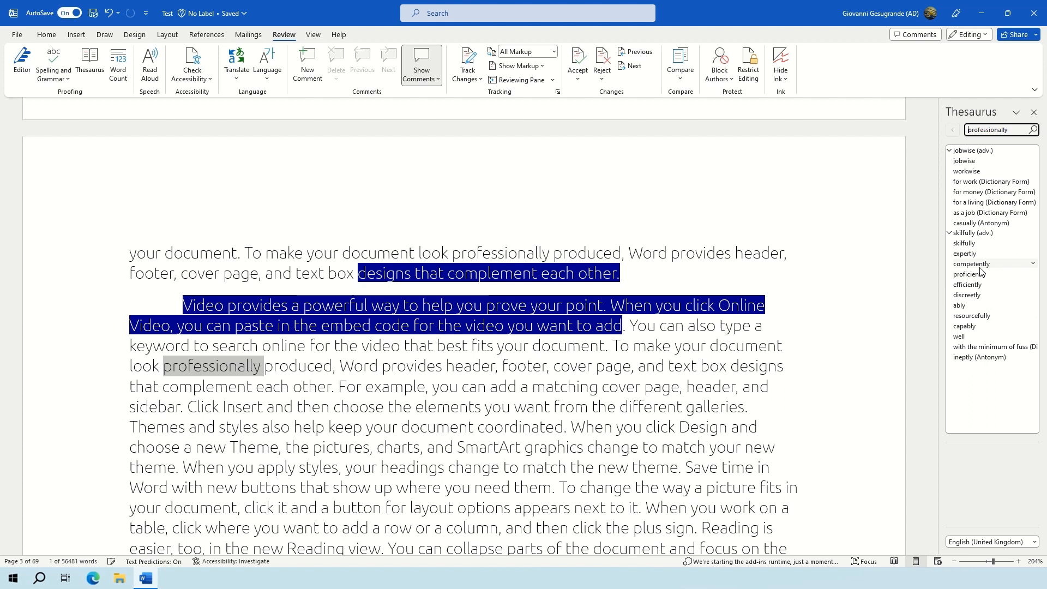
click(1034, 265)
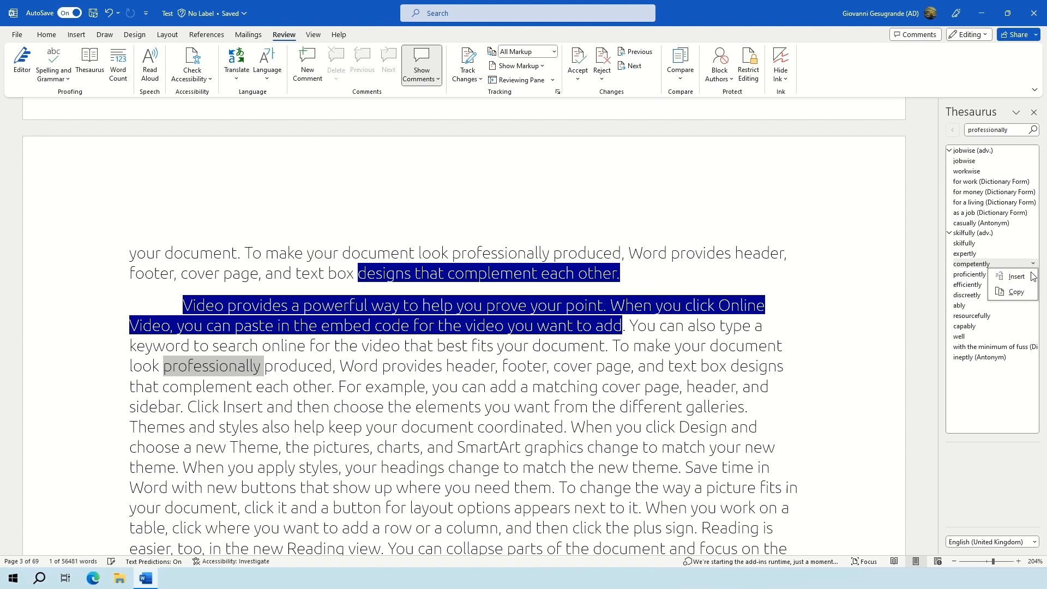
click(1016, 277)
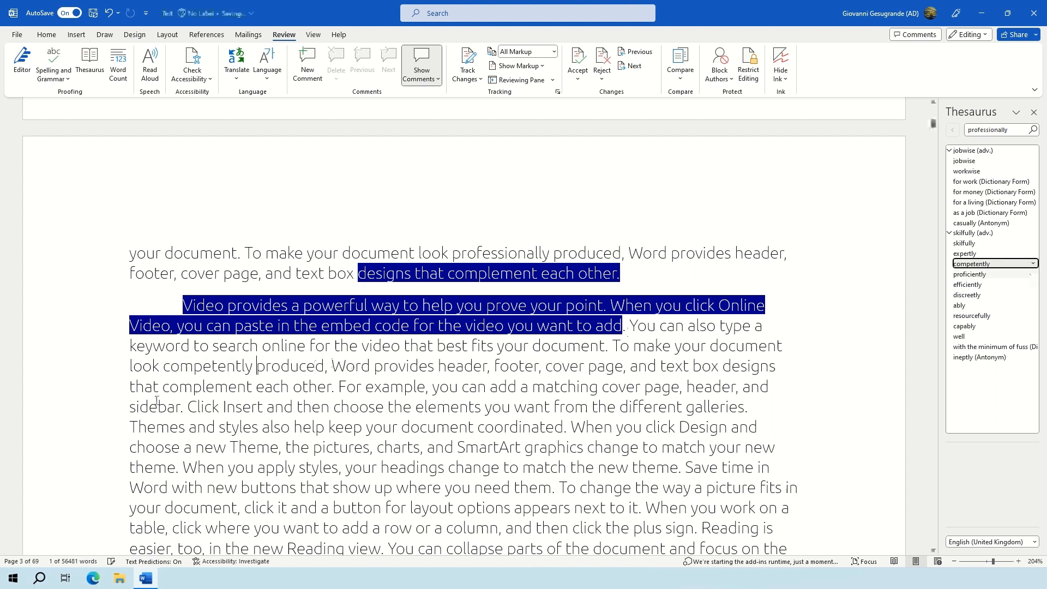
click(219, 368)
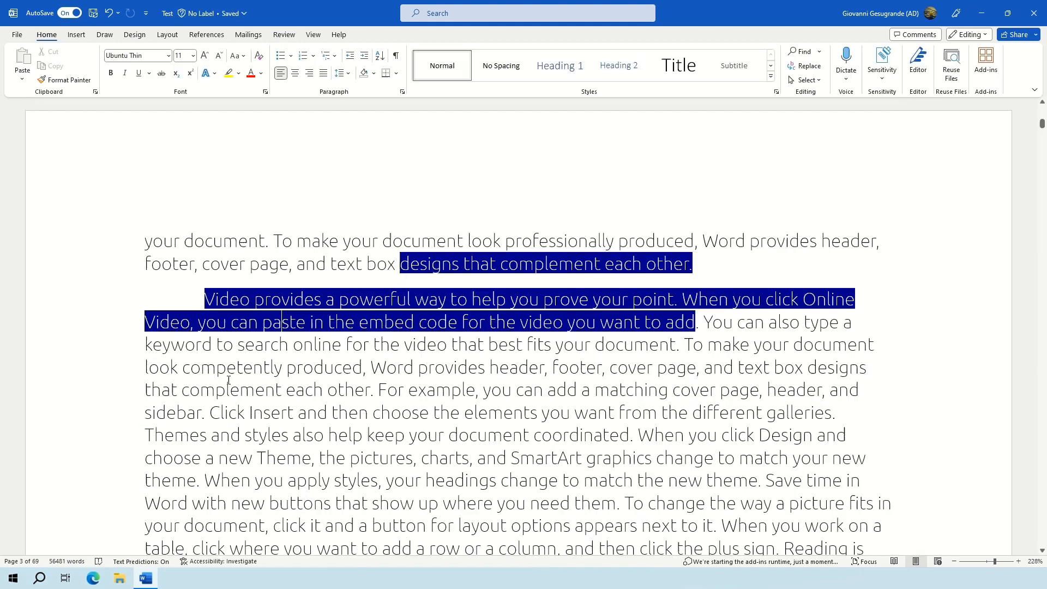
Go to the end of the document, search for "compet" and jump to its match
key(ctrl+End)
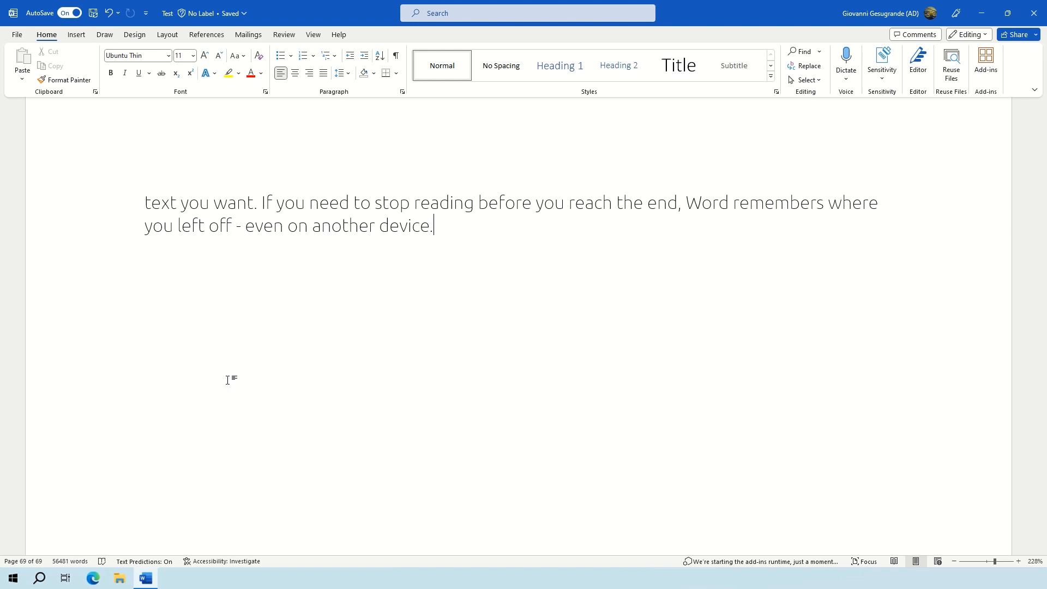
key(ctrl+f)
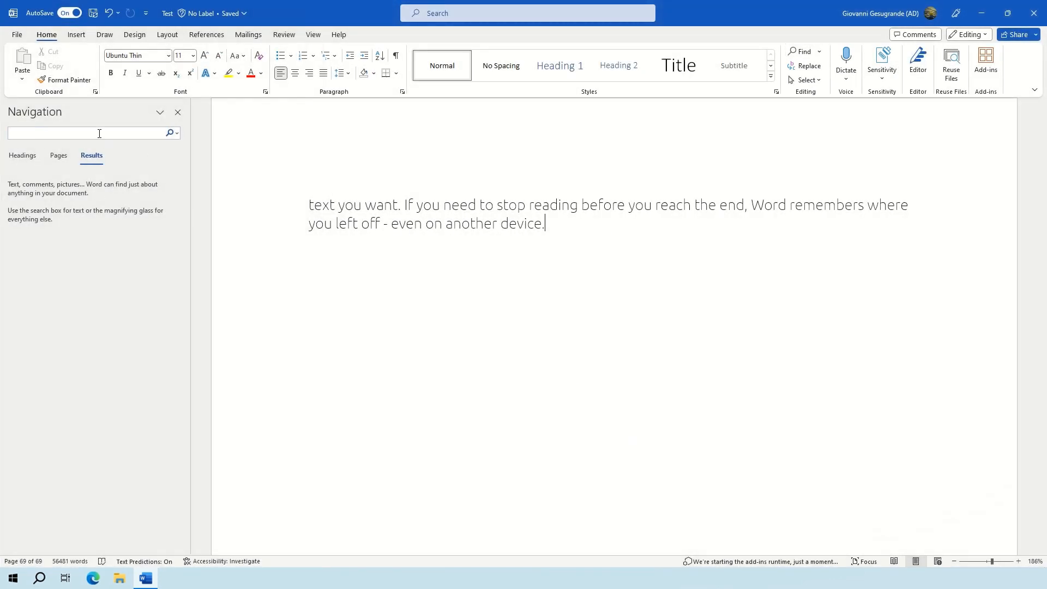
text(om)
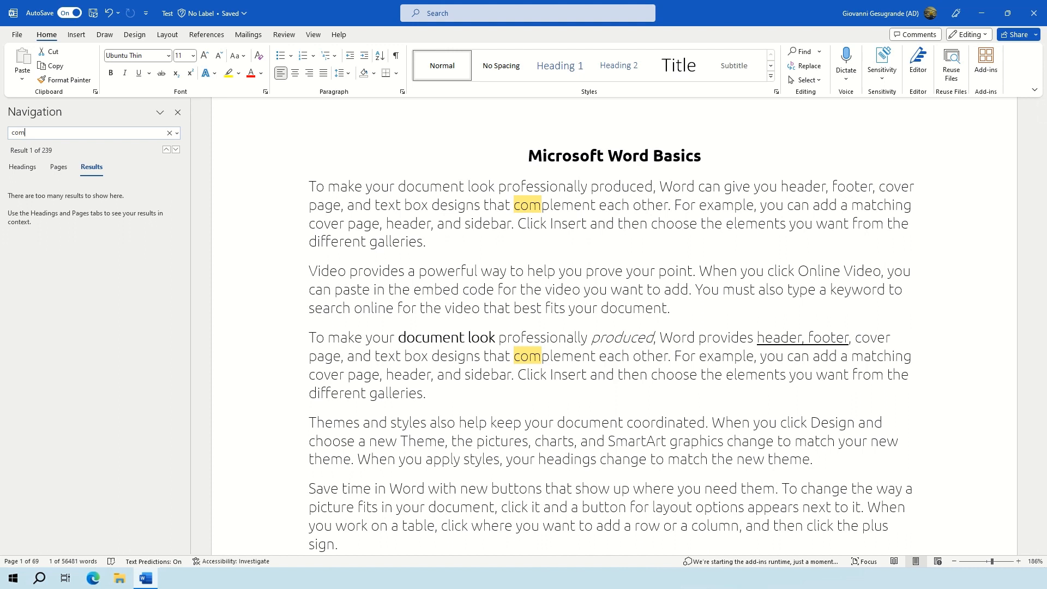
text(et)
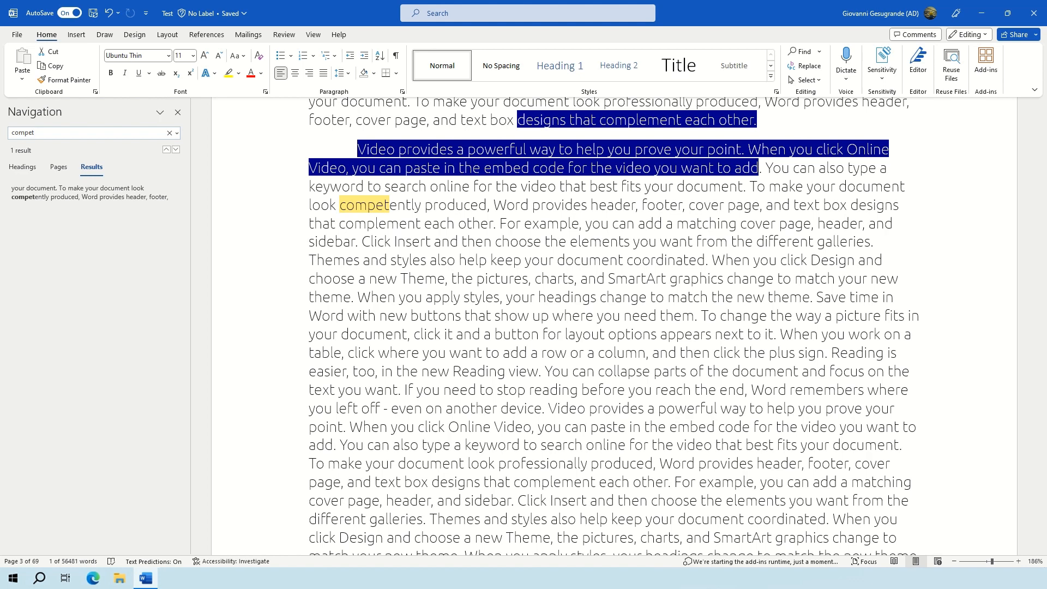
click(107, 201)
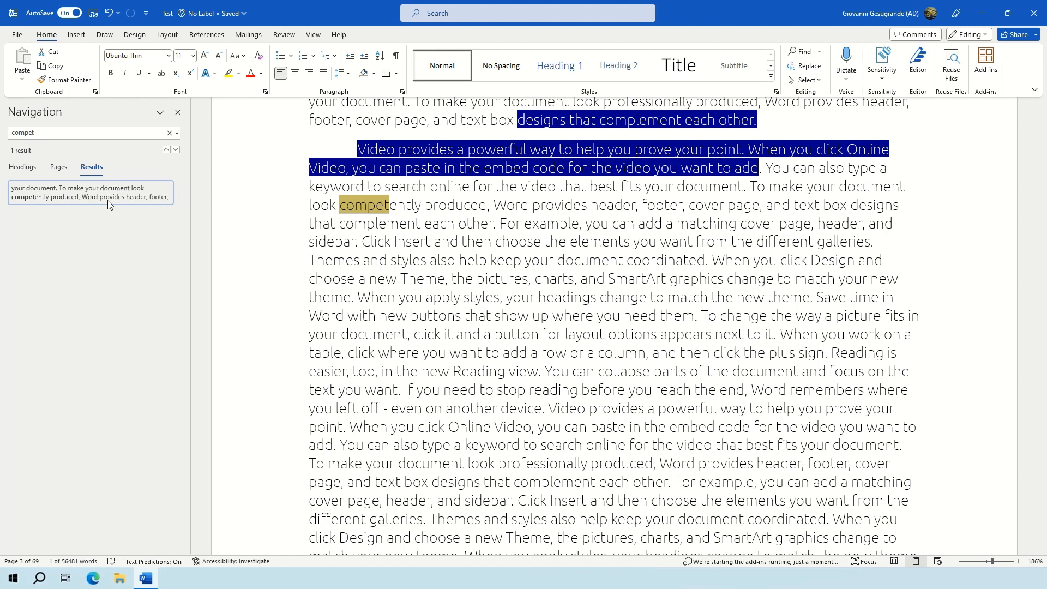
click(371, 243)
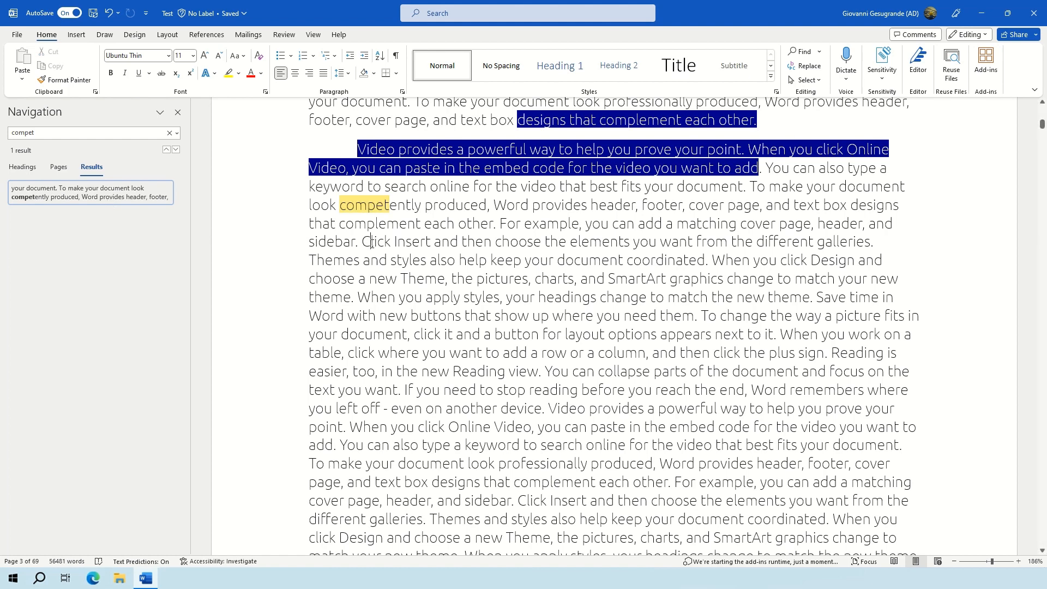
Open Find and Replace, move it clear of the matching line and empty the existing search term
click(806, 67)
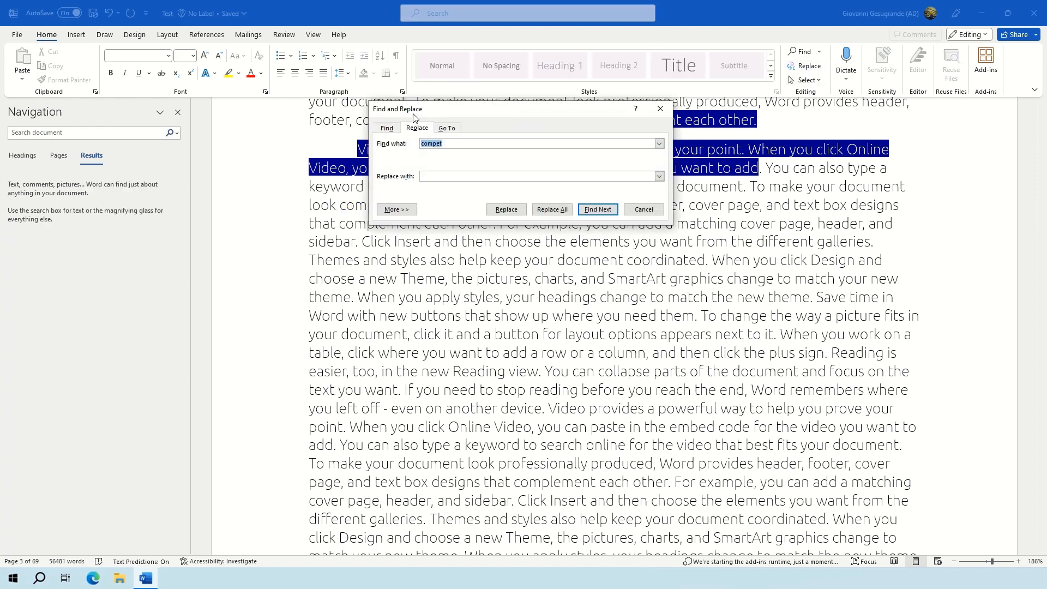
drag(415, 114, 434, 227)
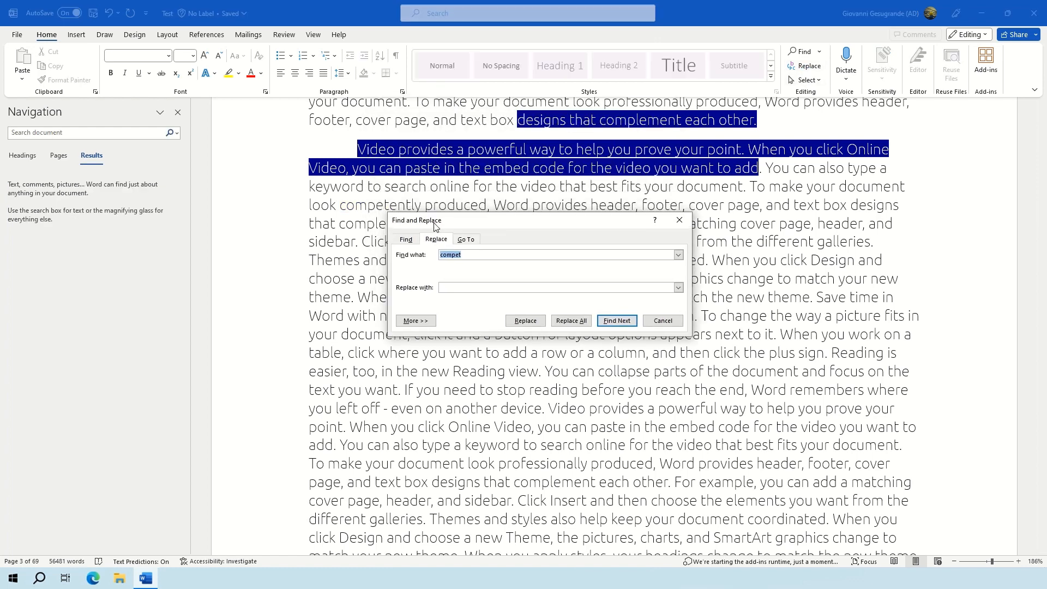
click(406, 240)
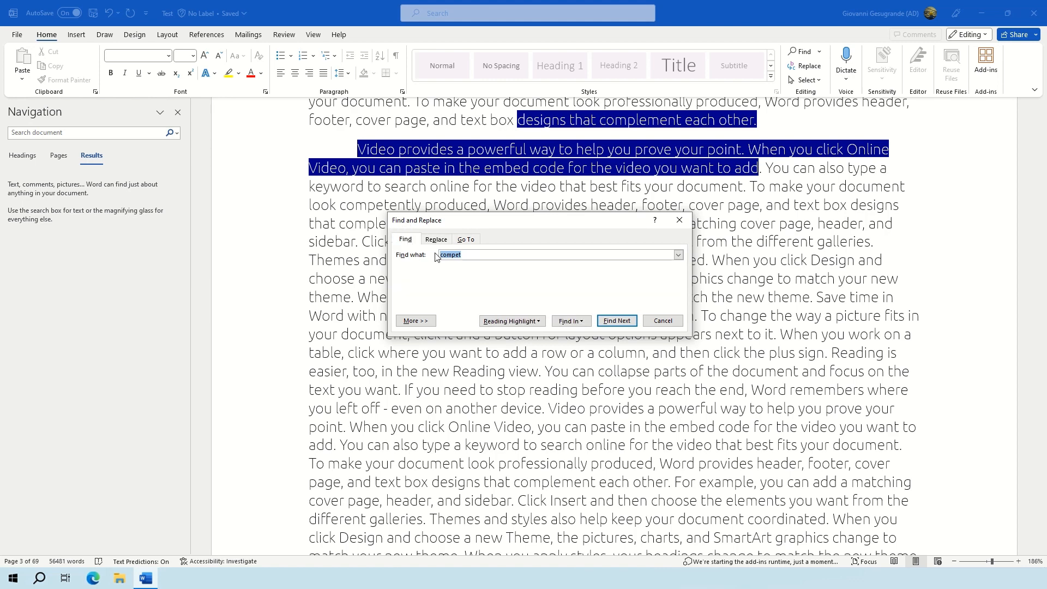
click(476, 254)
key(BackSpace)
key(BackSpace)
key(BackSpace)
key(BackSpace)
key(BackSpace)
Set up a replacement that finds "competently" and begin its replacement text with "profe"
click(434, 242)
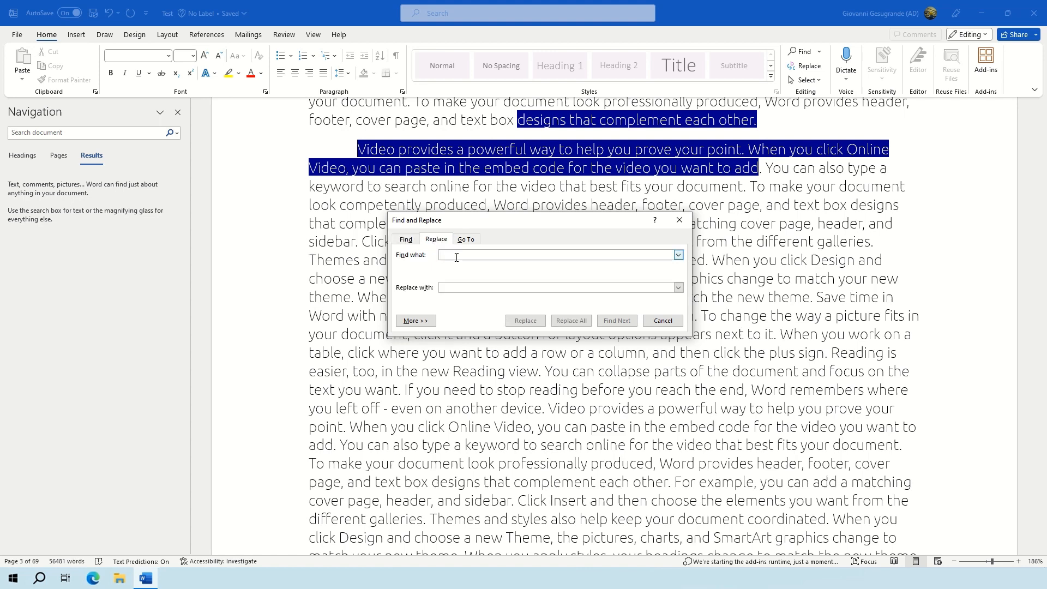
text(comptetently)
key(Tab)
text(profe)
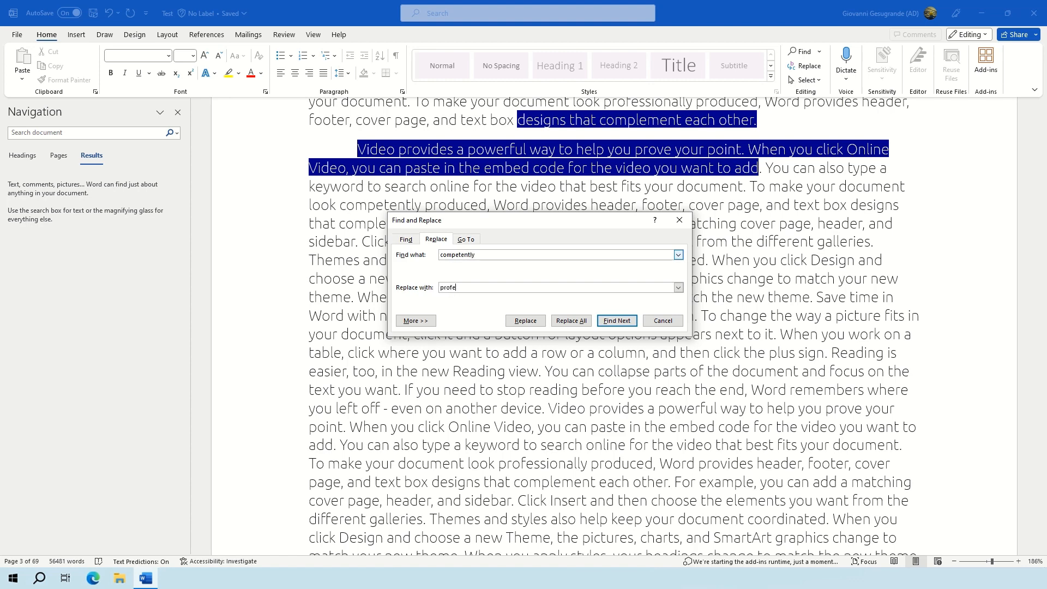
Replace all occurrences of "competently" with "professionally" throughout the document and check the replaced word in the paragraph
text(ssionally)
click(570, 321)
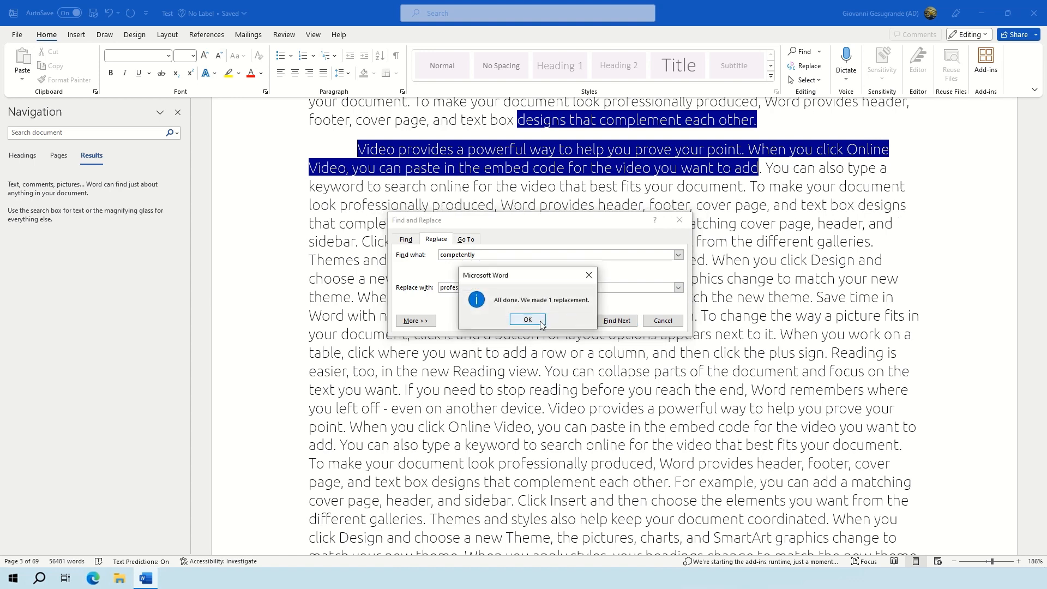
click(527, 320)
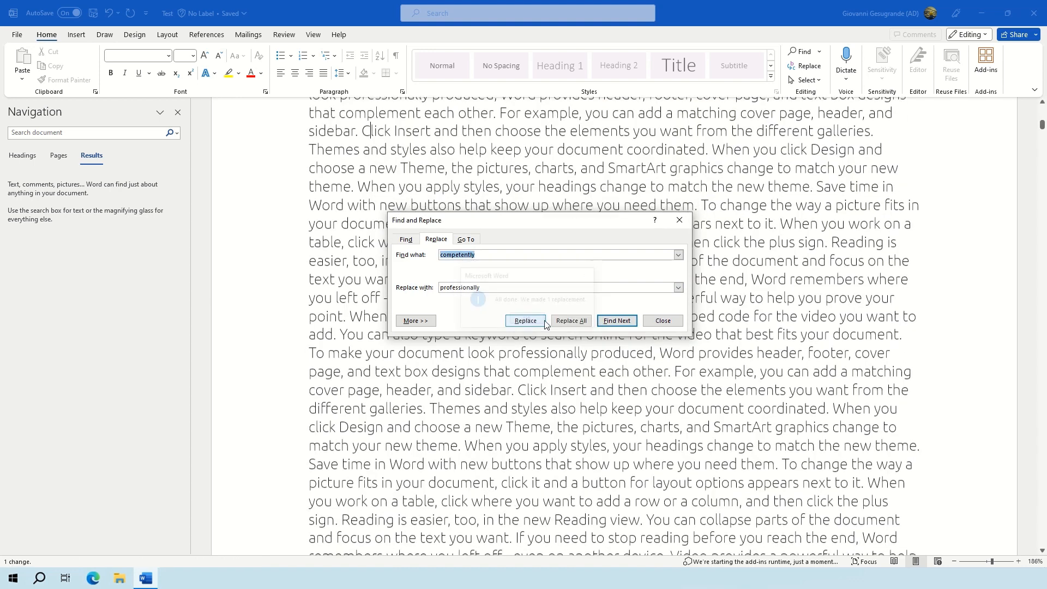
click(662, 321)
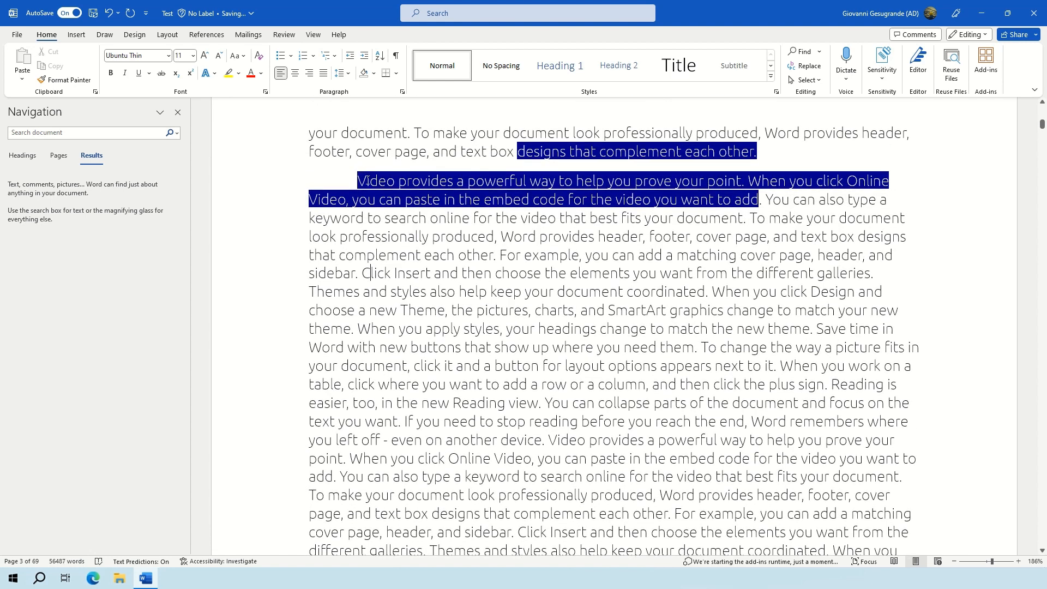
double_click(384, 236)
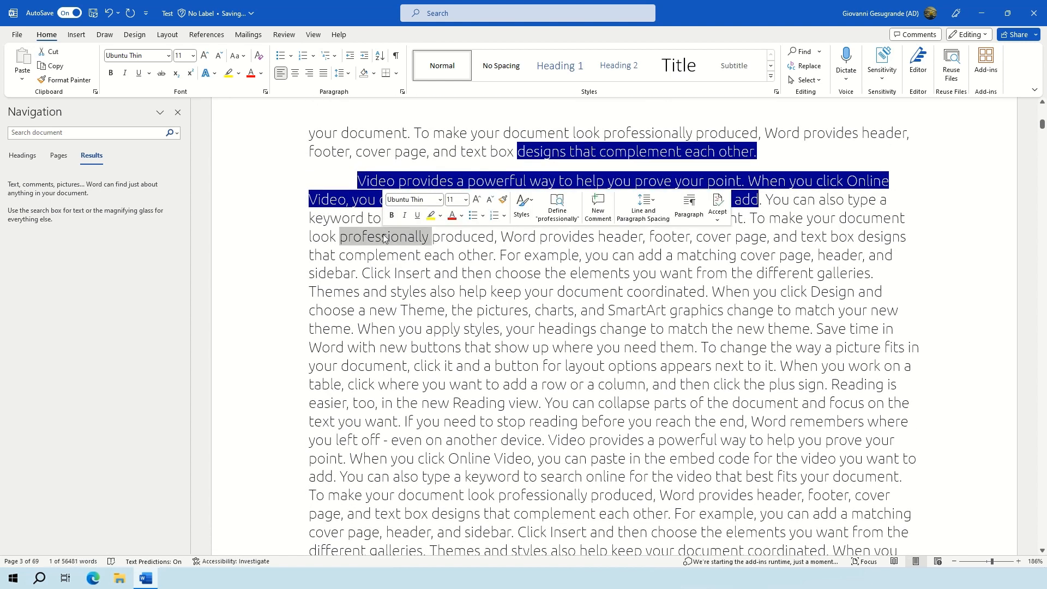
click(447, 260)
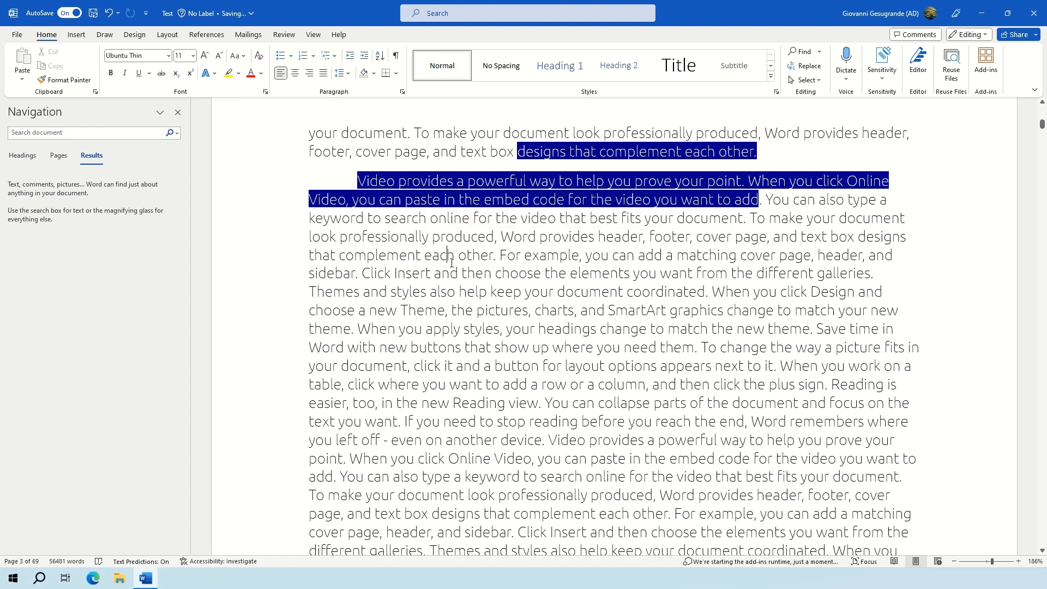
Open the full symbol set for insertion into the word "professionally" and show the Latin-1 Supplement subset
scroll(274, 209, up, 4)
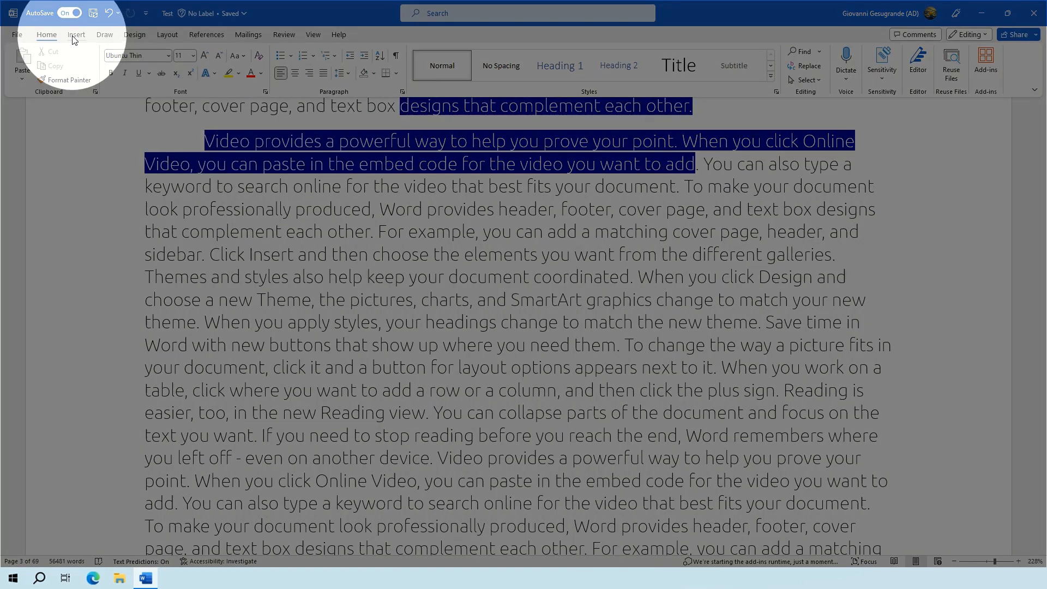
click(75, 35)
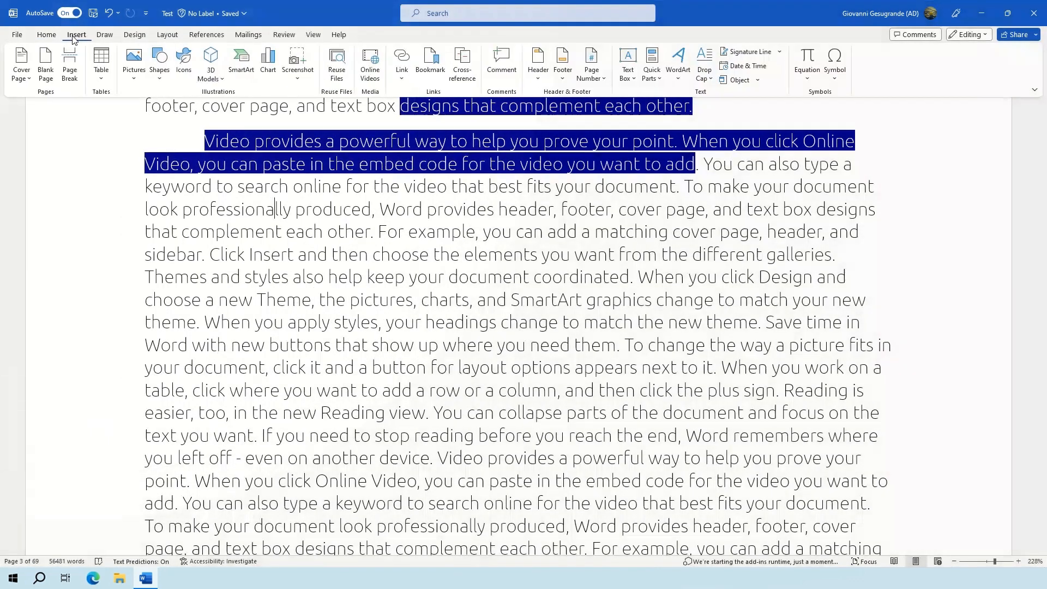
click(835, 64)
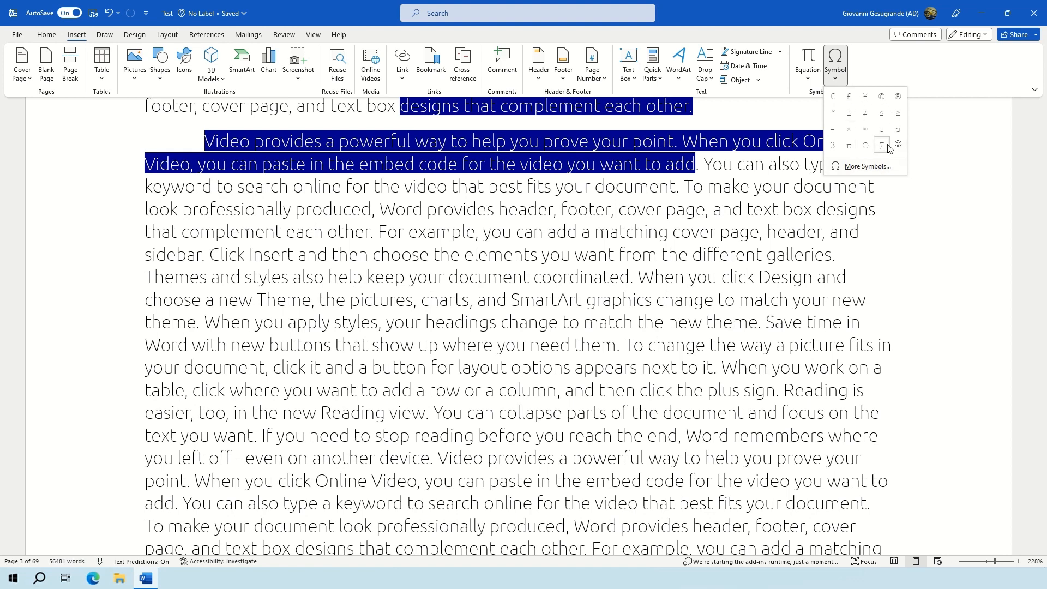
click(876, 170)
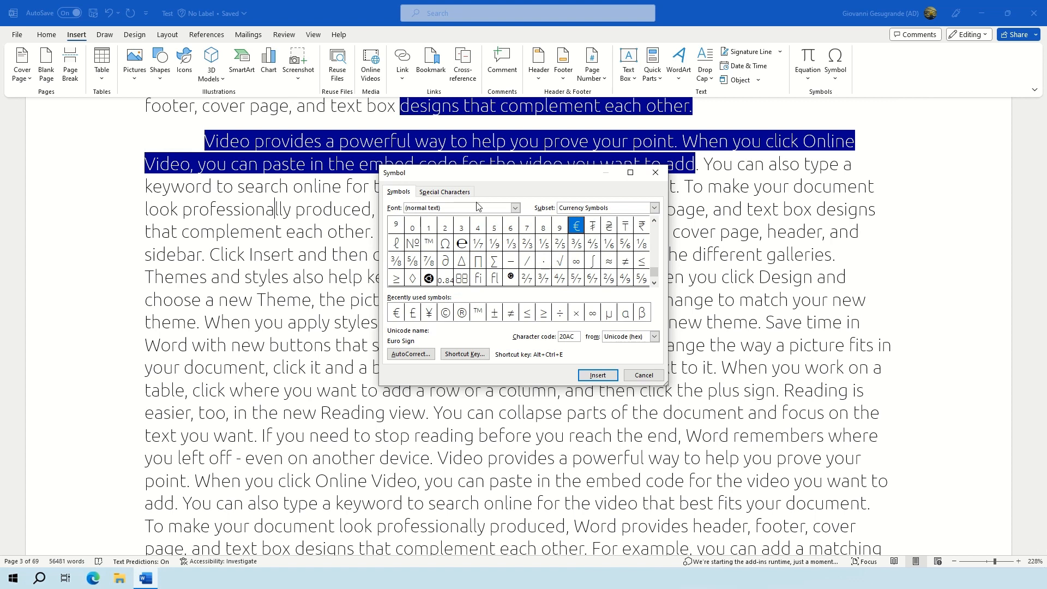
drag(442, 178, 447, 168)
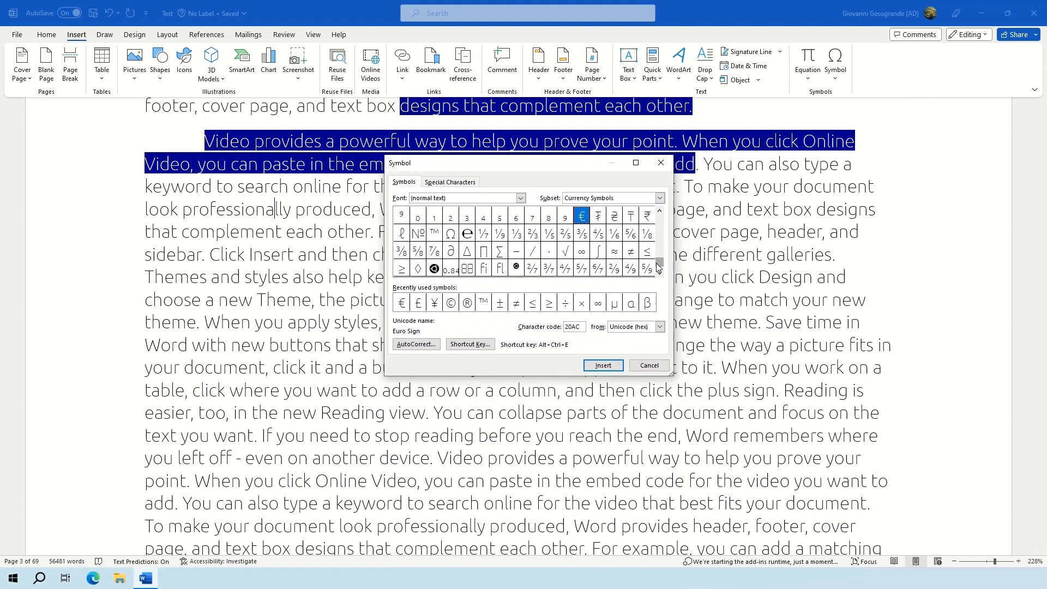
drag(659, 264, 662, 236)
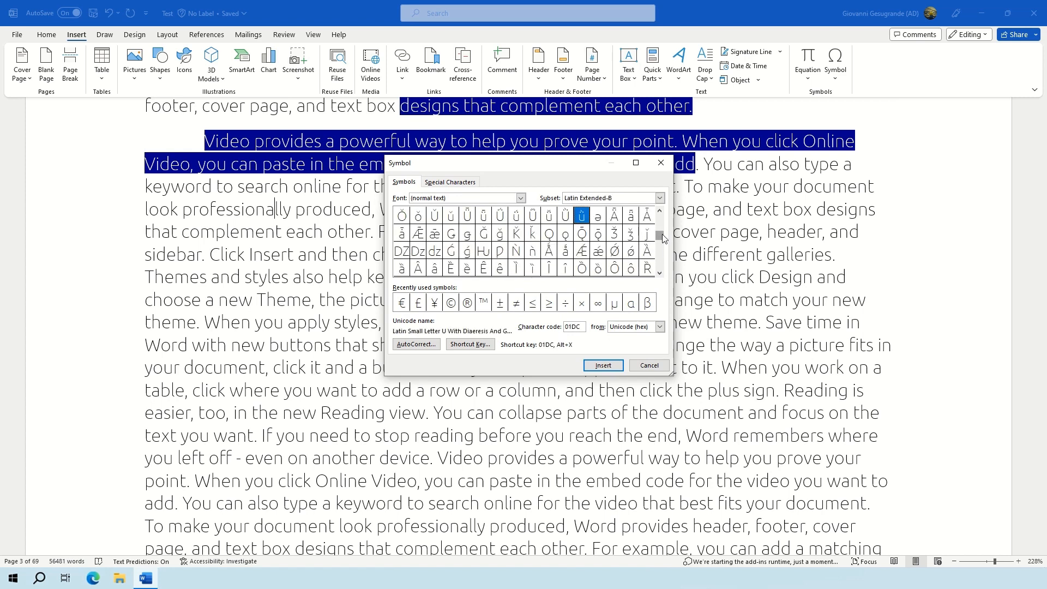
click(645, 198)
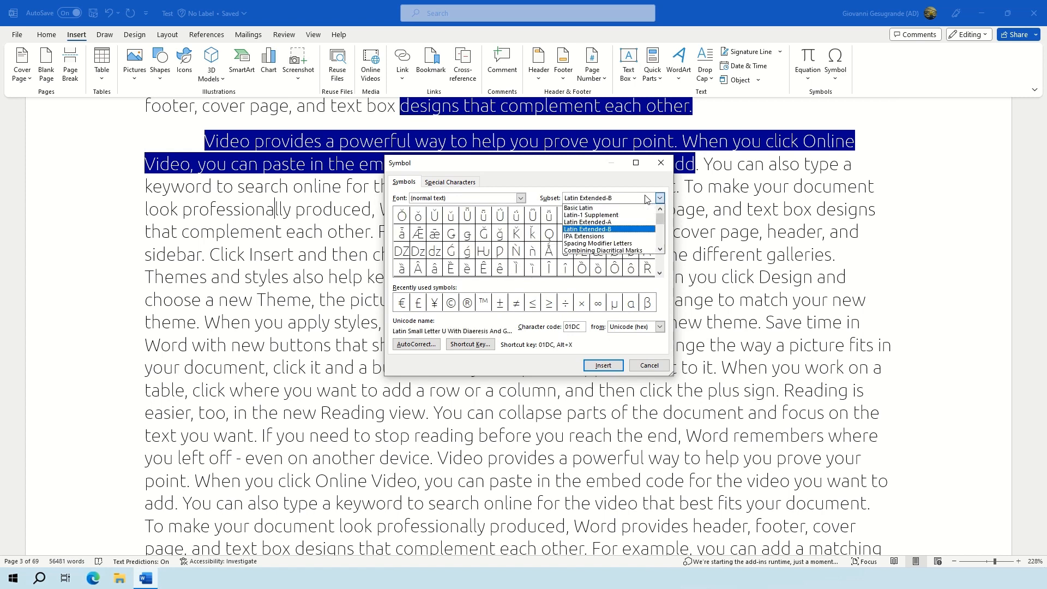
click(621, 216)
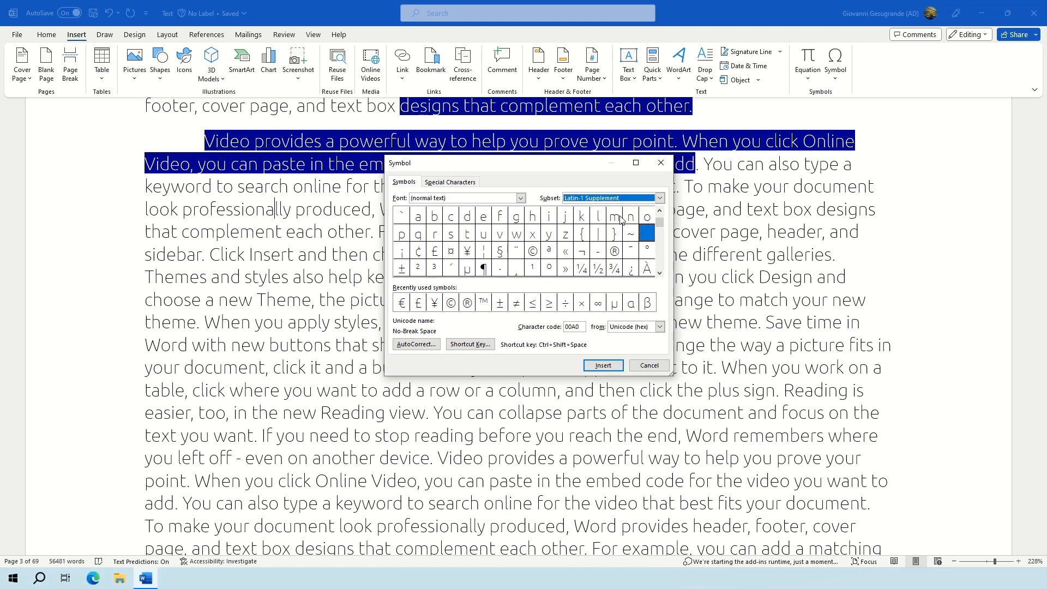
Insert the Latin Extended-B character ǫ (Latin small letter o with ogonek) inside the word "professionally"
click(663, 257)
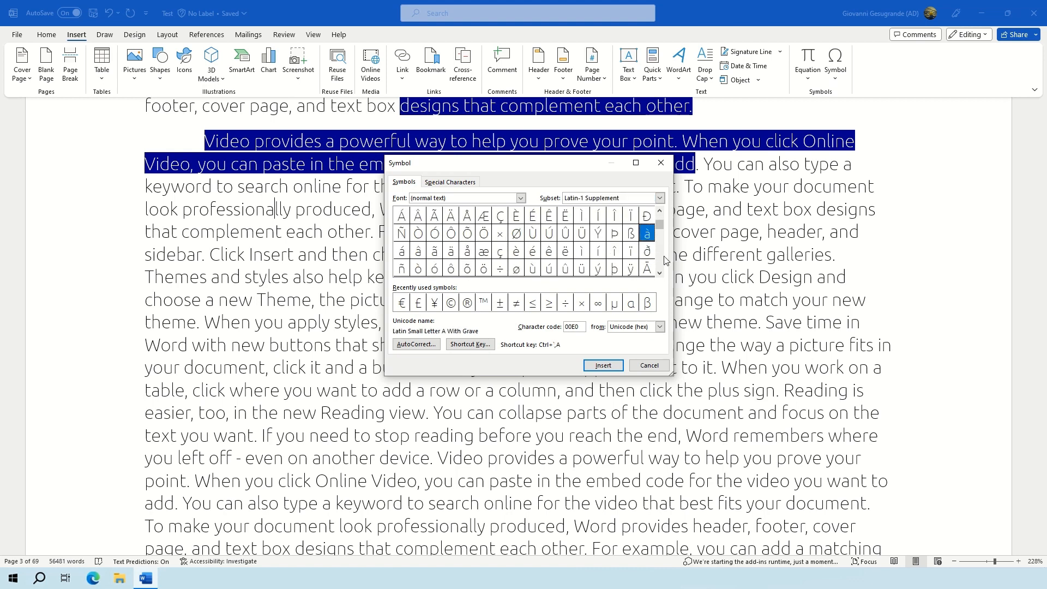
click(663, 258)
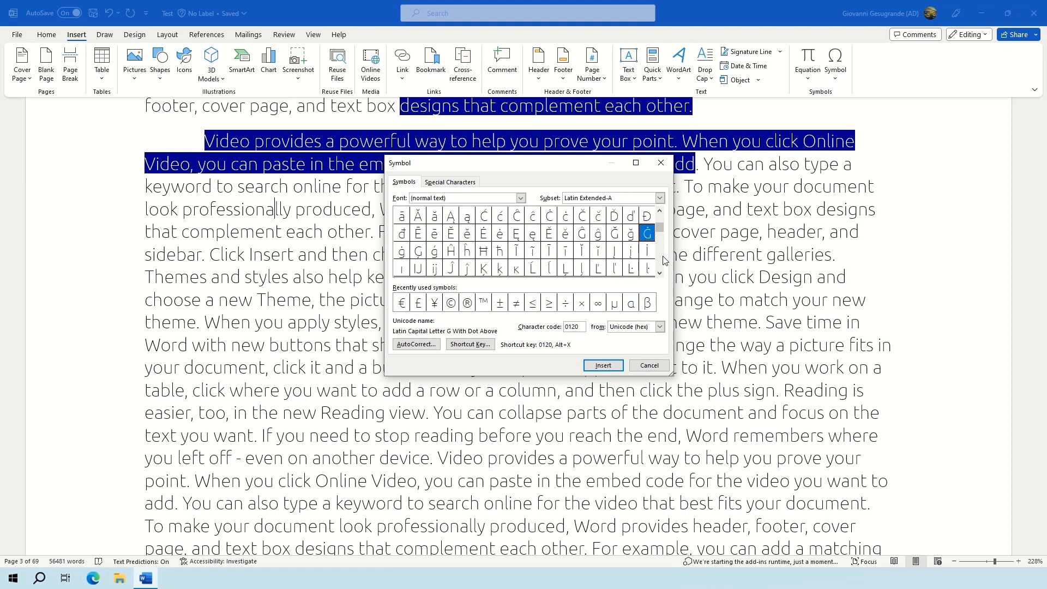
click(663, 258)
click(663, 259)
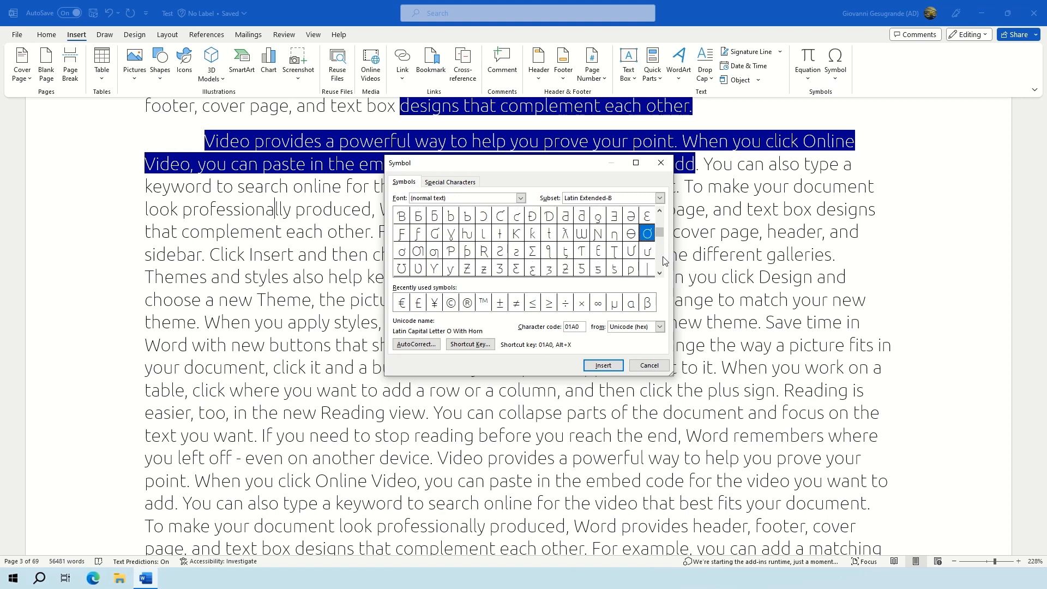
click(663, 258)
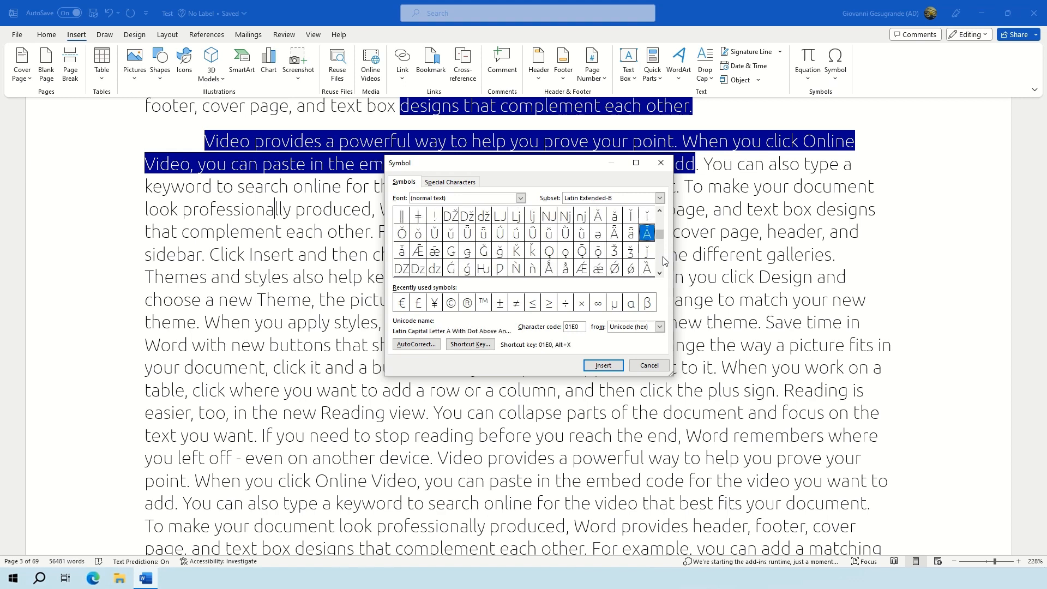
double_click(565, 252)
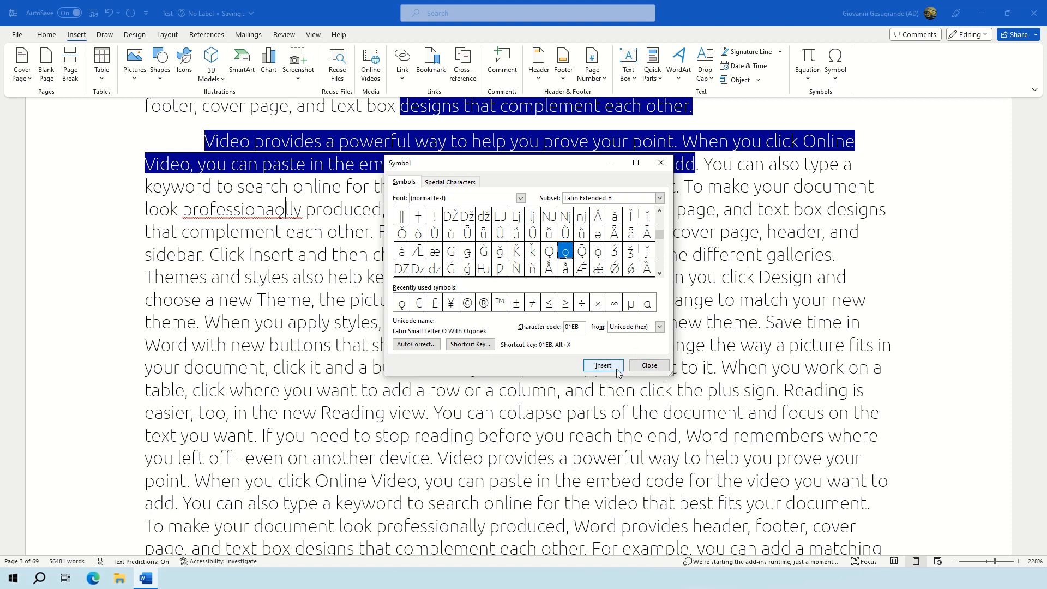
click(641, 365)
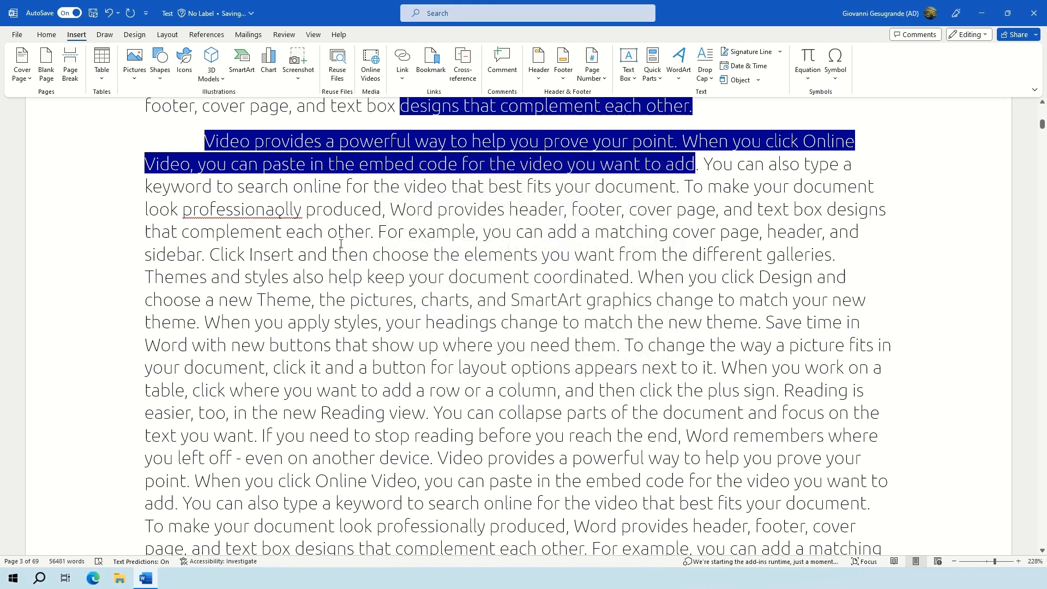
drag(286, 214, 276, 214)
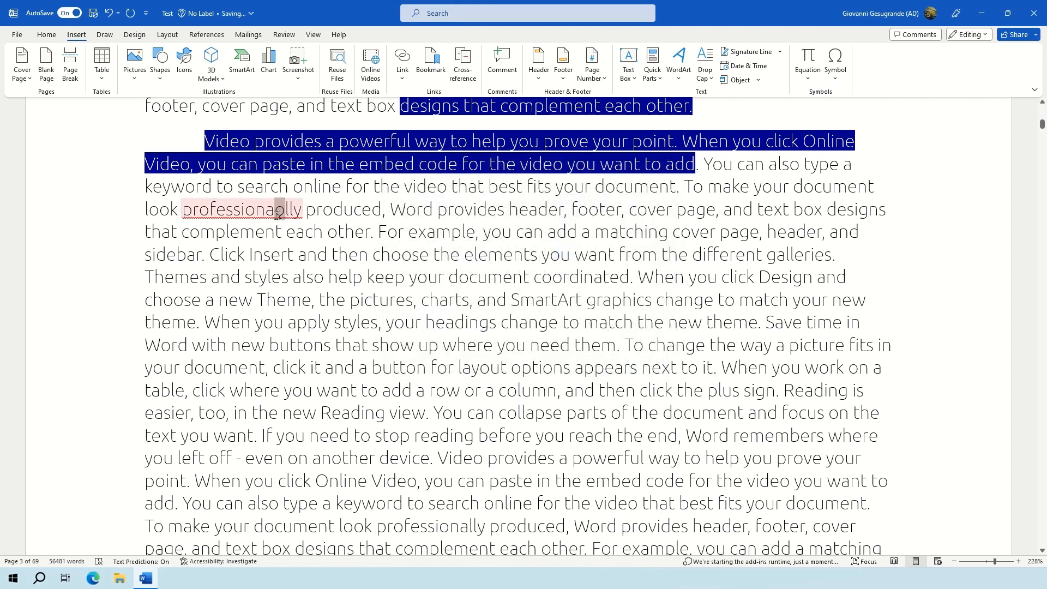
click(485, 237)
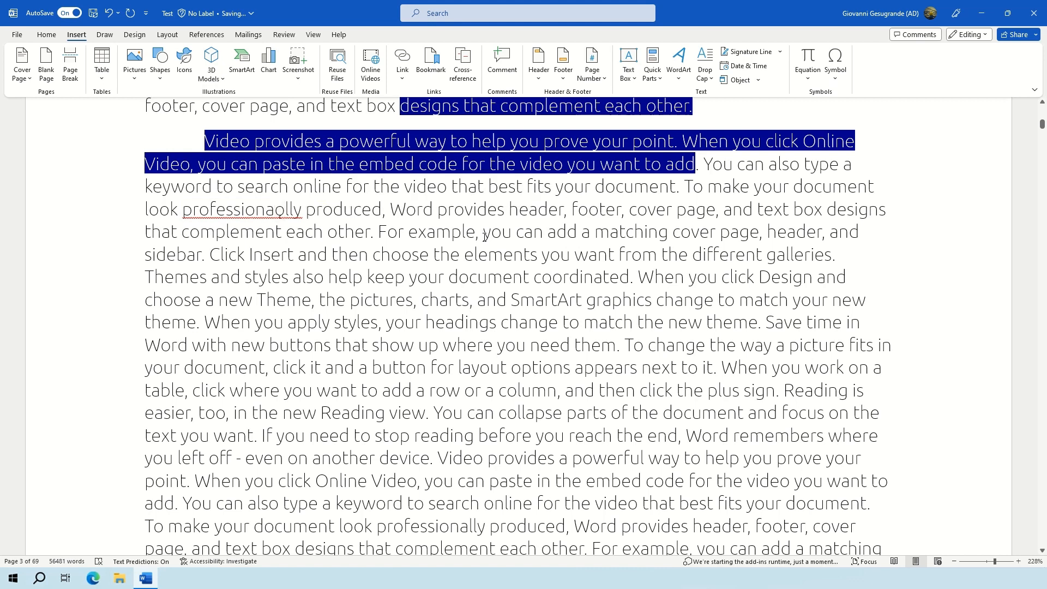
Open the header on the document's first page and insert a copyright symbol (©) there
key(ctrl+Home)
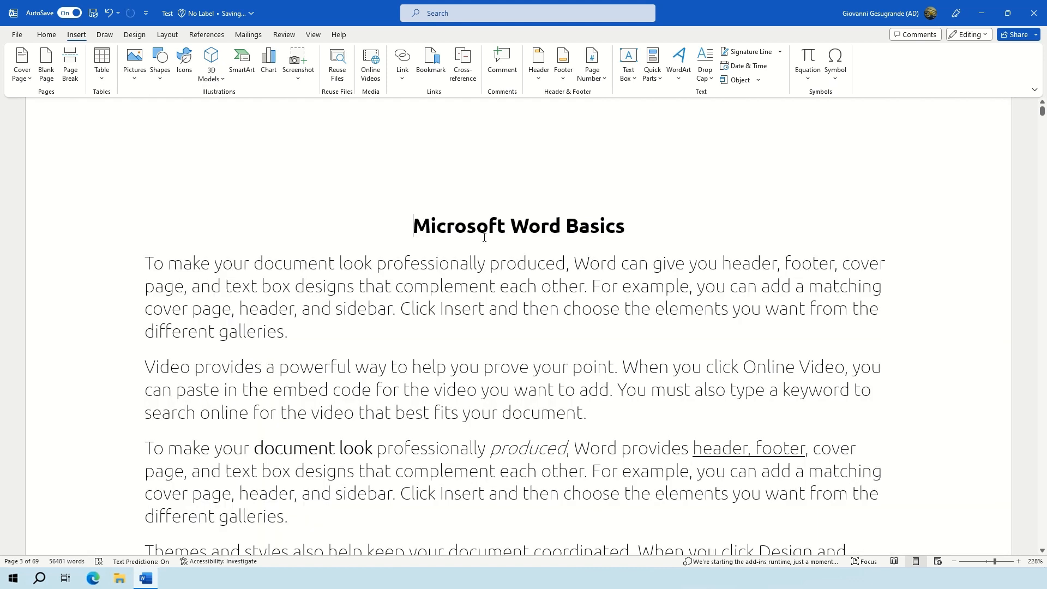
double_click(443, 156)
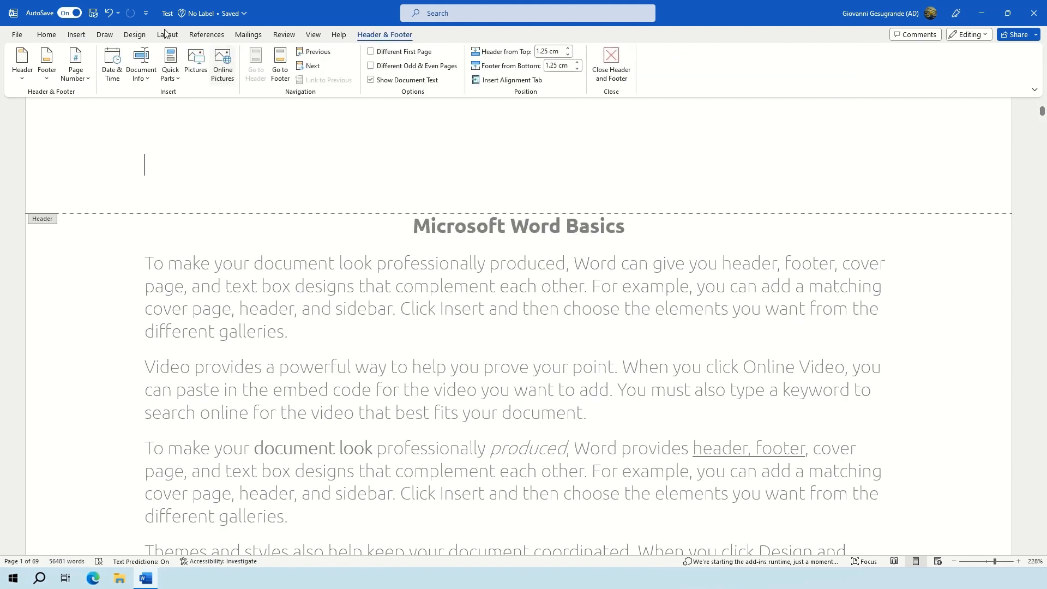
click(77, 36)
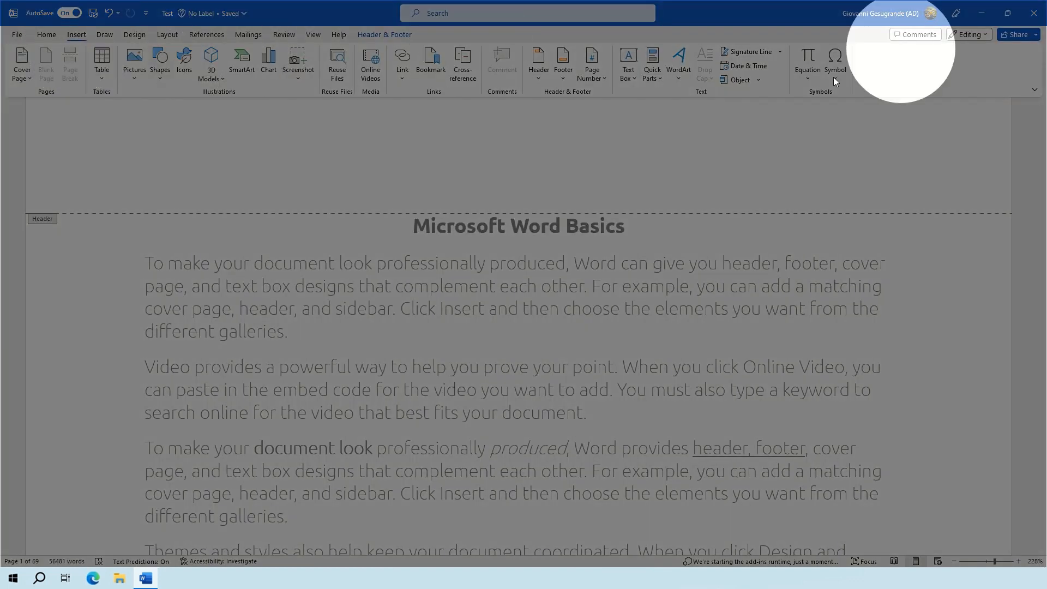
click(832, 80)
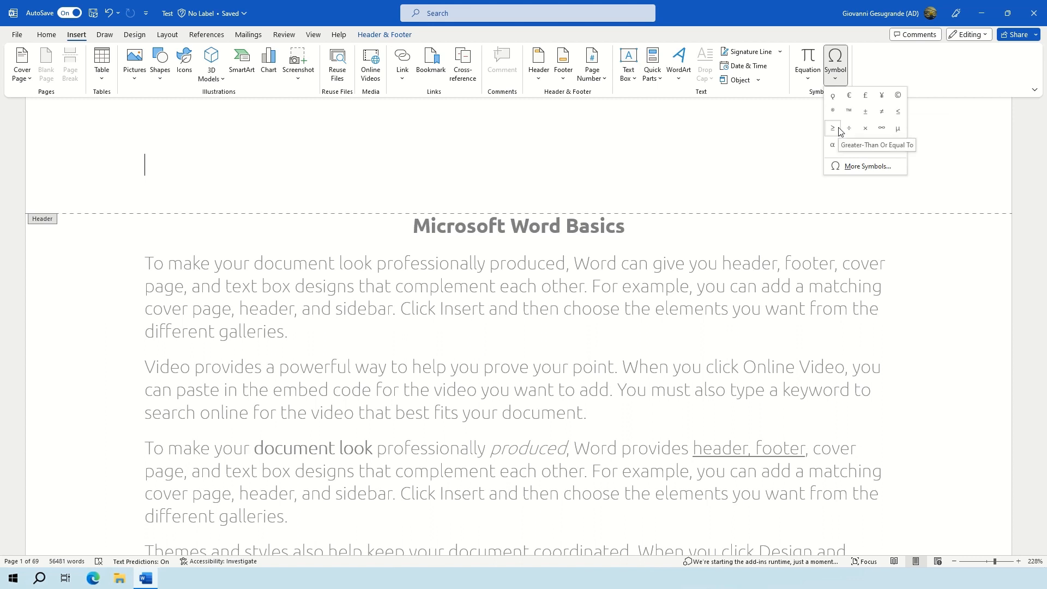
click(898, 103)
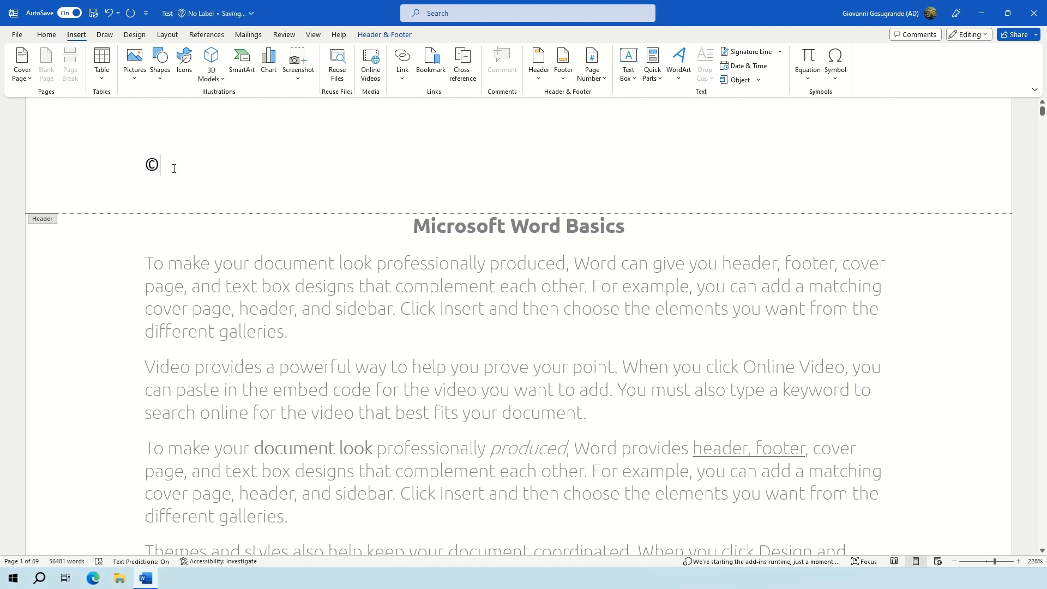
Add the text "For The Fun Of It :)" after the copyright symbol and leave the header
drag(171, 168, 113, 171)
click(222, 178)
text(For)
text( The Fun O)
text(f It :))
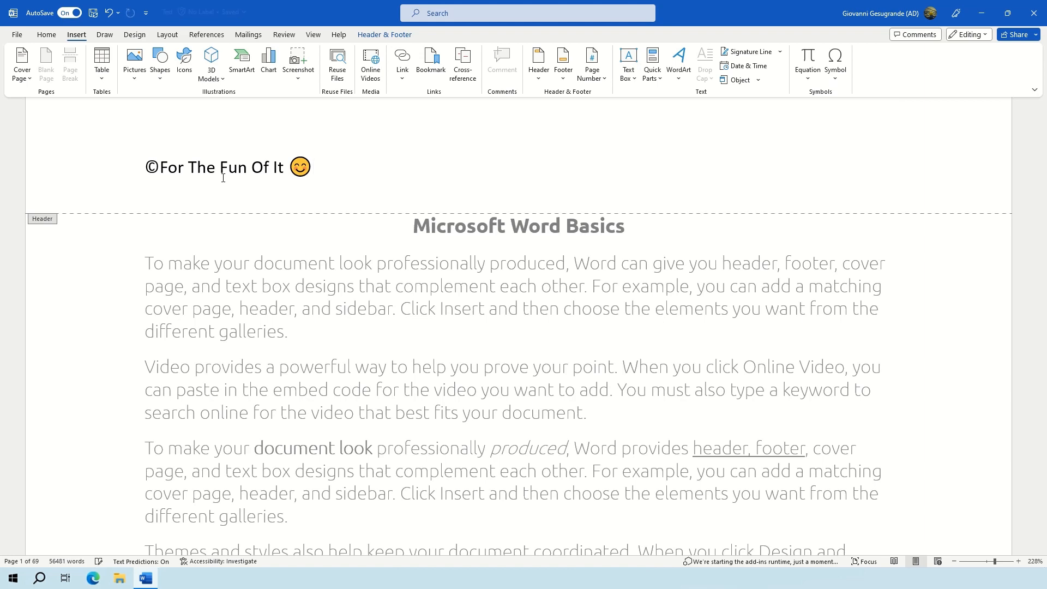
key(Escape)
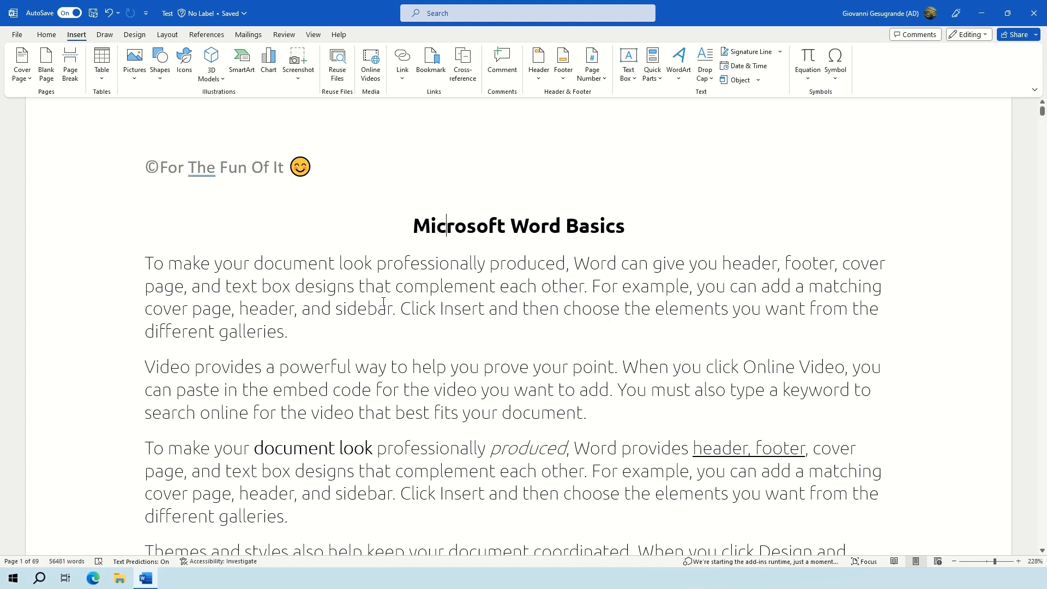
Add an empty paragraph after the first body paragraph and insert a new equation reading 2x+4=5 in it
click(466, 342)
key(Return)
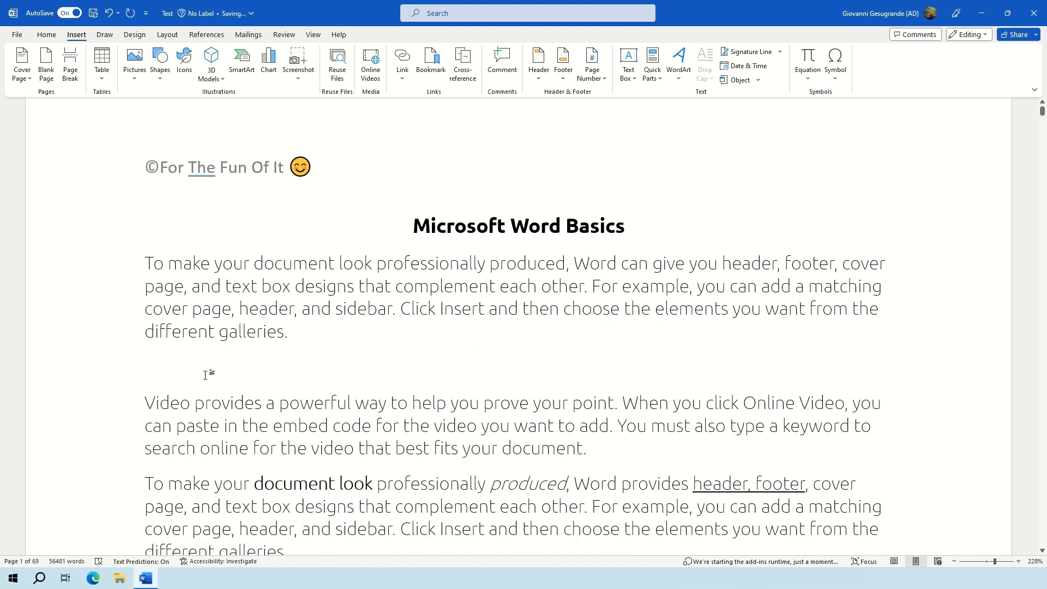
click(805, 79)
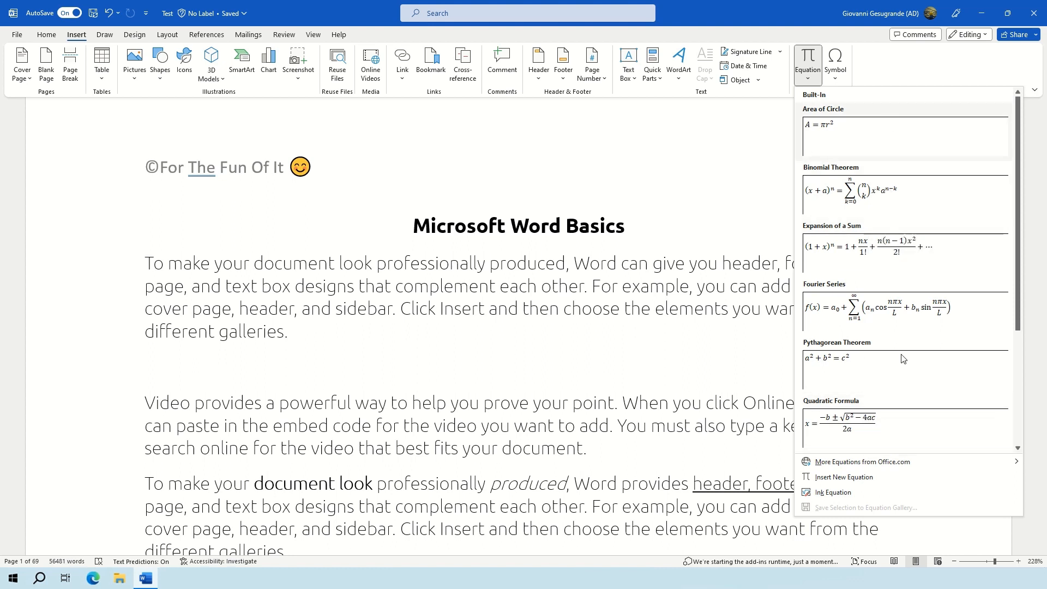
click(833, 478)
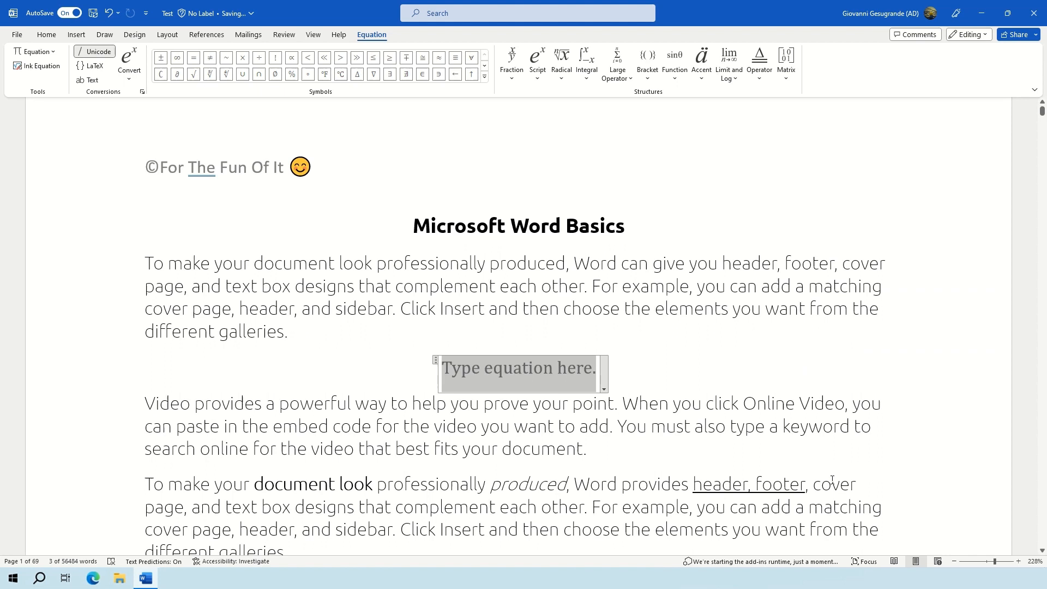
text(2x)
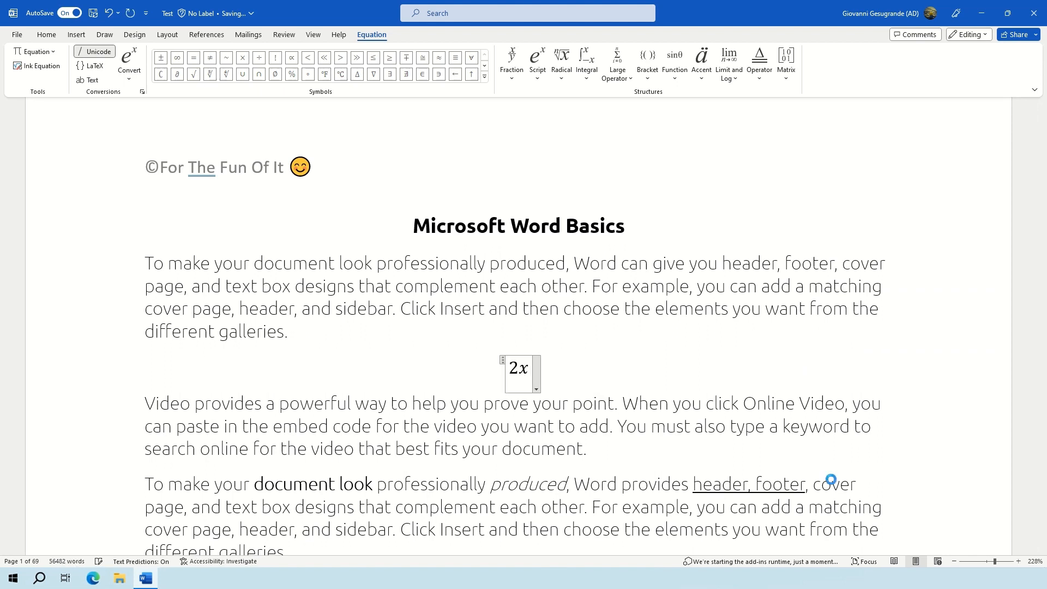
text(+4=5)
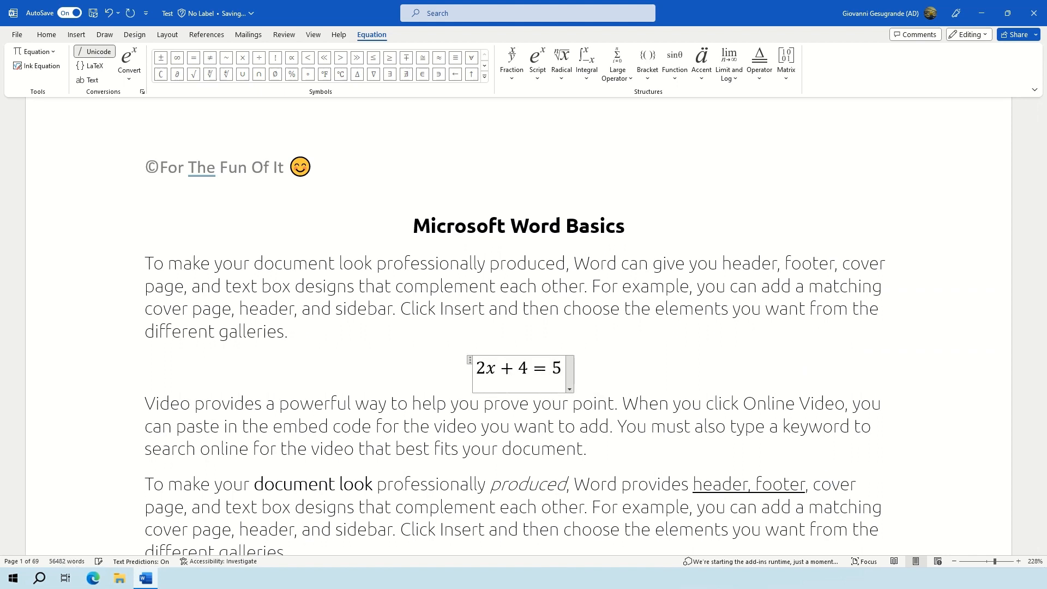
key(Right)
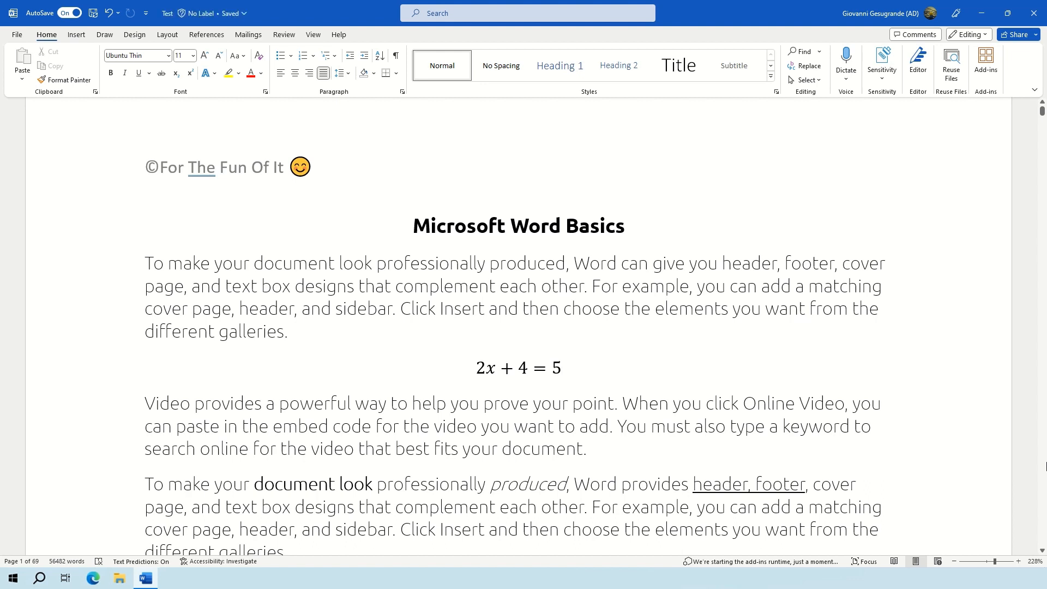
Enter the filler text "dsoejfnlsdlfjaskdajsfjsd" directly after the equation on the same line
text(dsoejfnlsdlfjaskdajsfjsd)
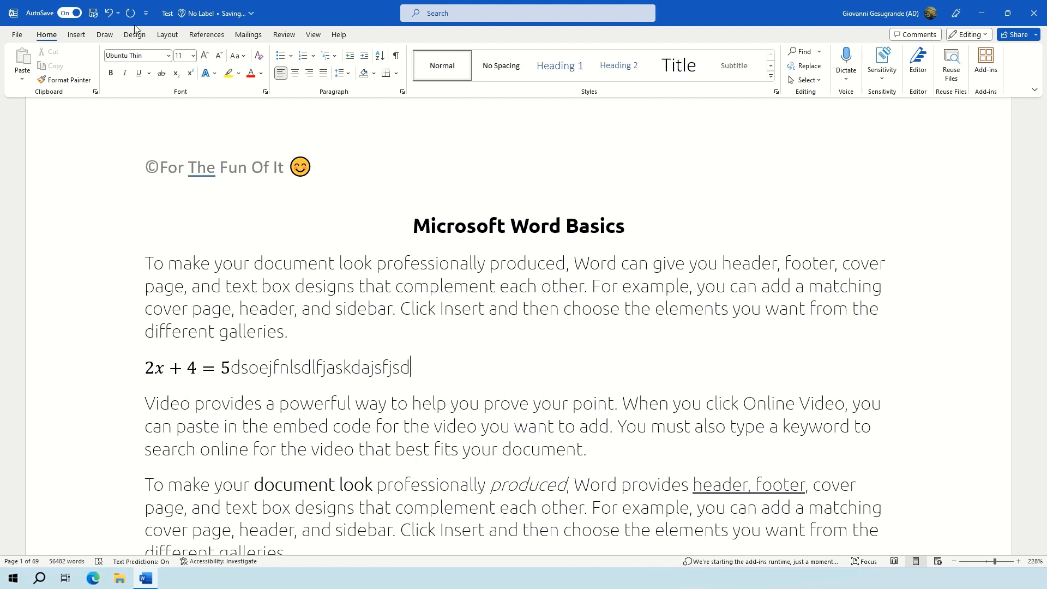
Insert a handwritten ink equation consisting of a sigma (Σ) right after the filler text on the equation line
click(81, 36)
click(805, 77)
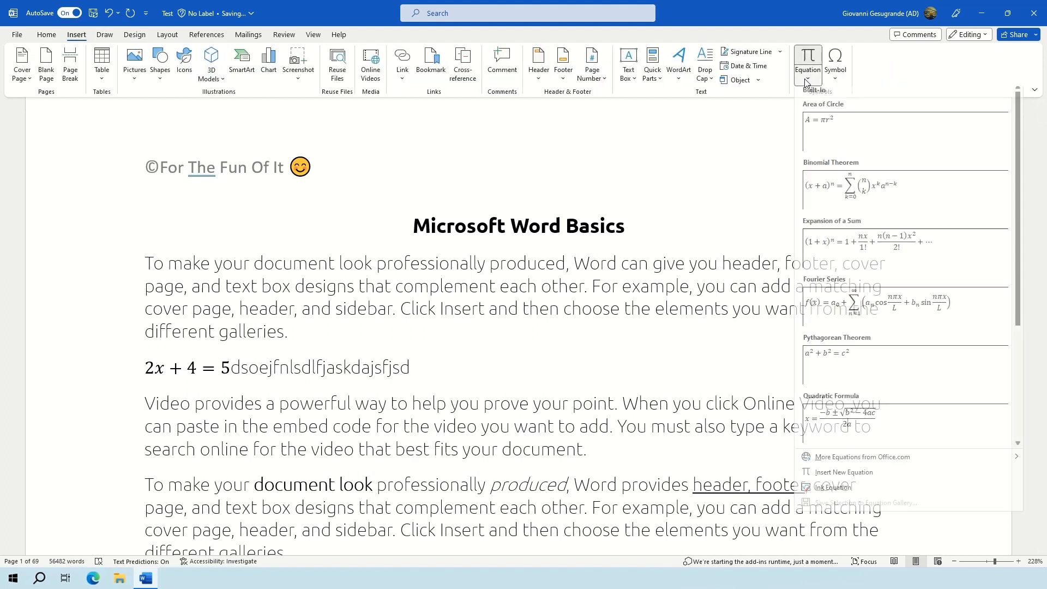
click(838, 493)
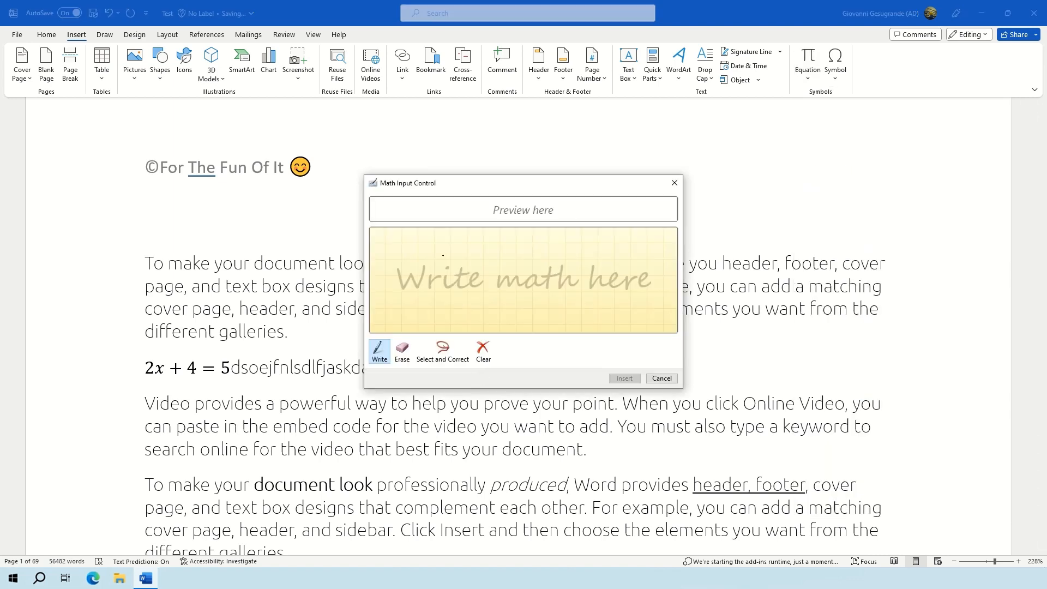
drag(439, 184, 401, 242)
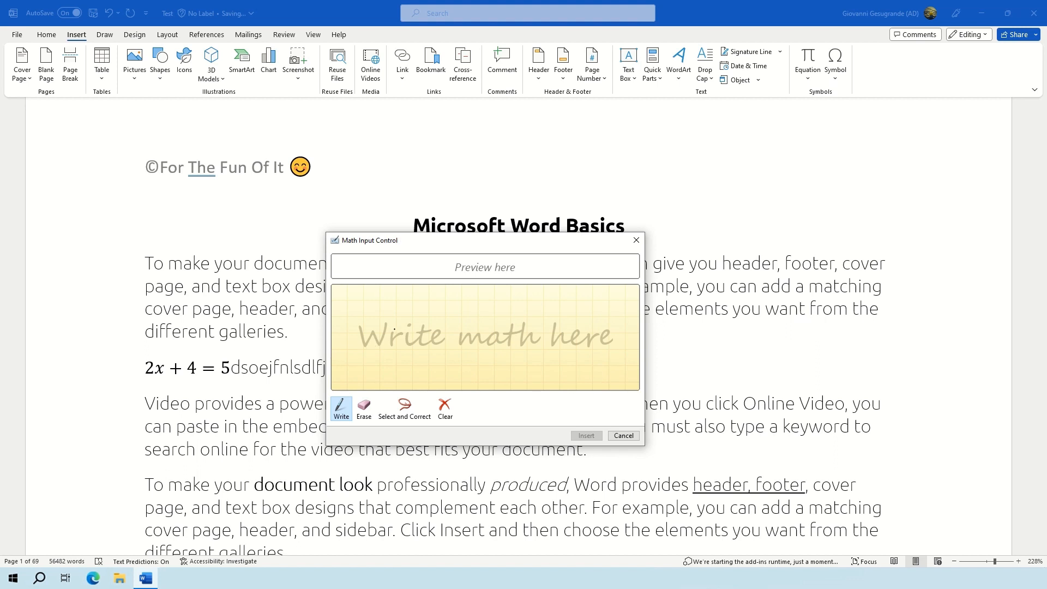
mouse_move(403, 350)
mouse_down()
mouse_move(349, 360)
mouse_move(417, 385)
mouse_move(440, 432)
mouse_up()
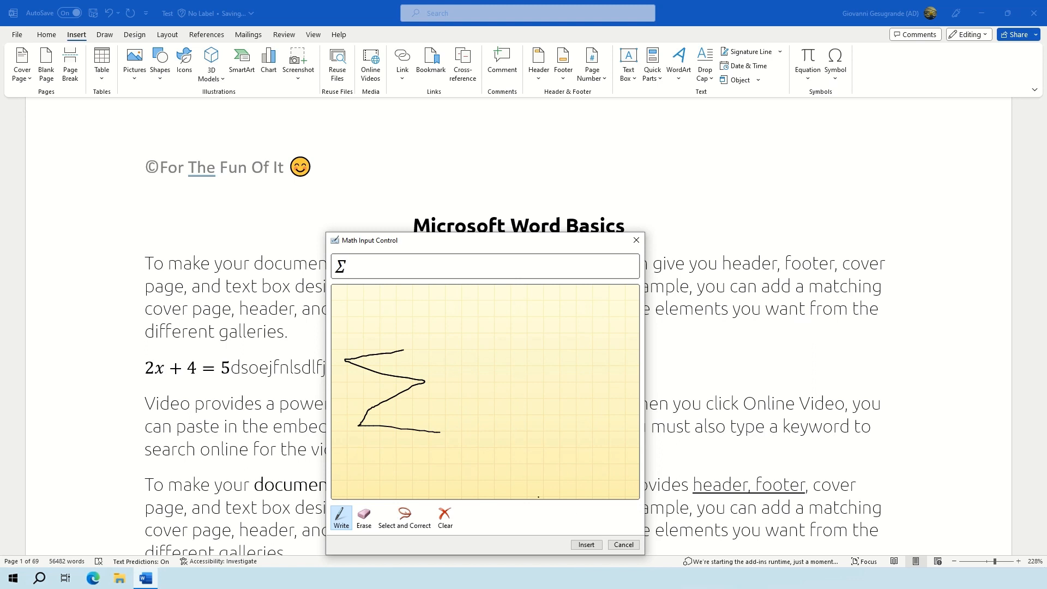
click(585, 544)
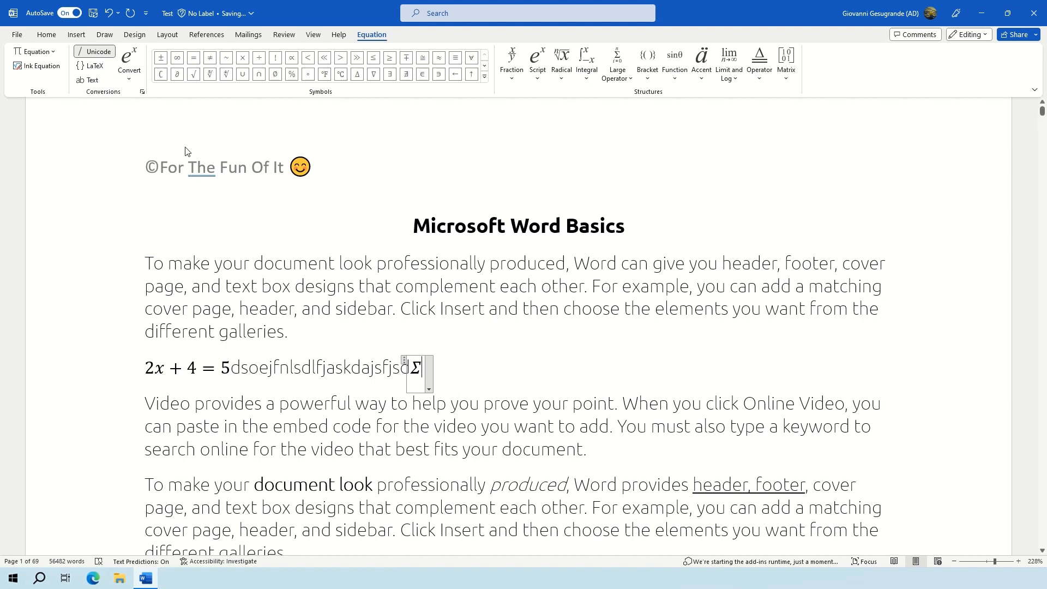
click(162, 62)
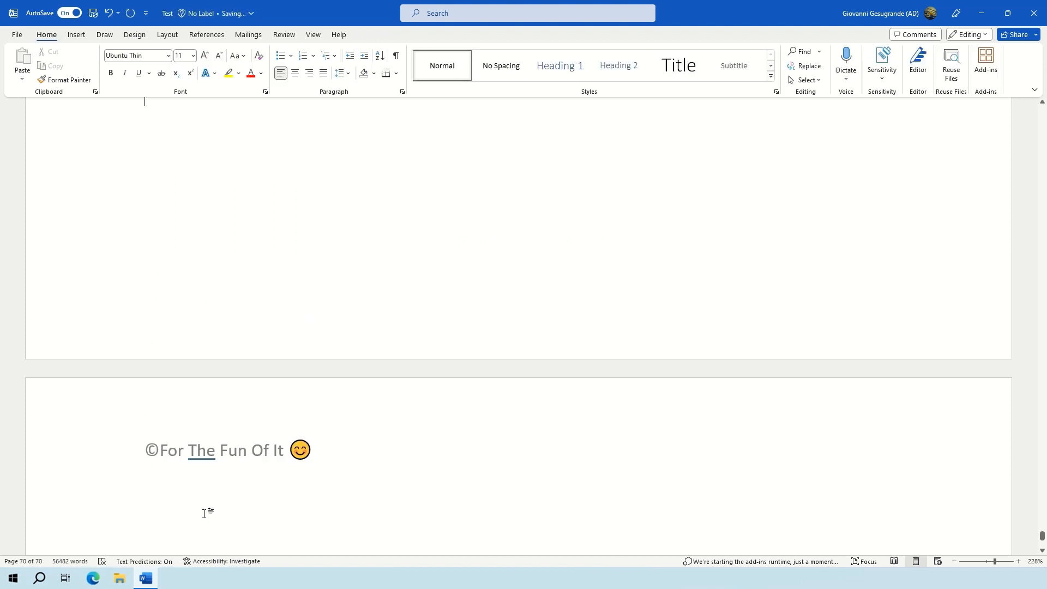
Insert the contents of the text document "Text From File" on the document's last page, showing all file types to find it
key(BackSpace)
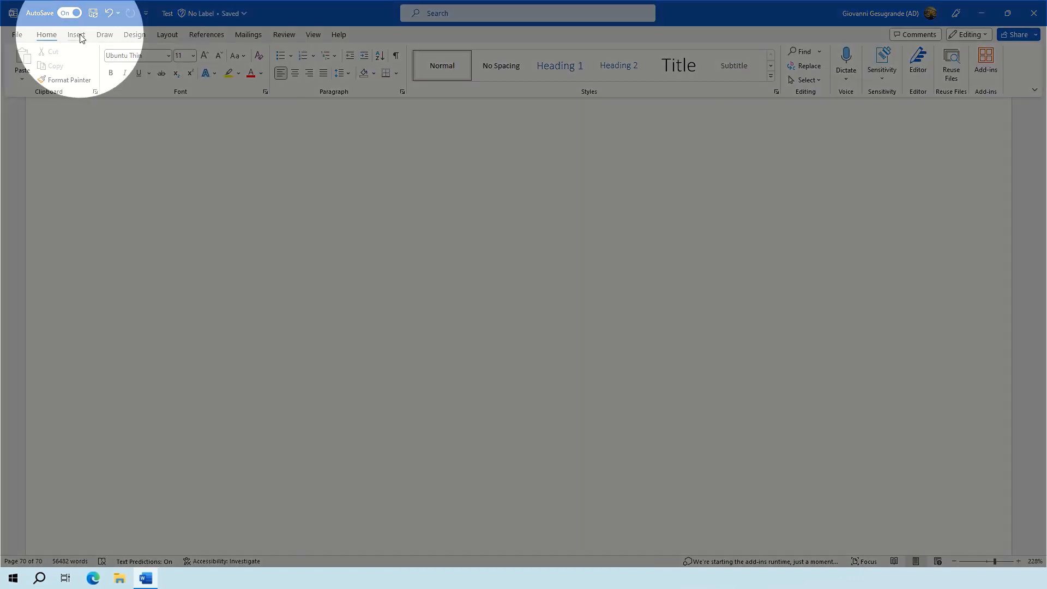
click(77, 34)
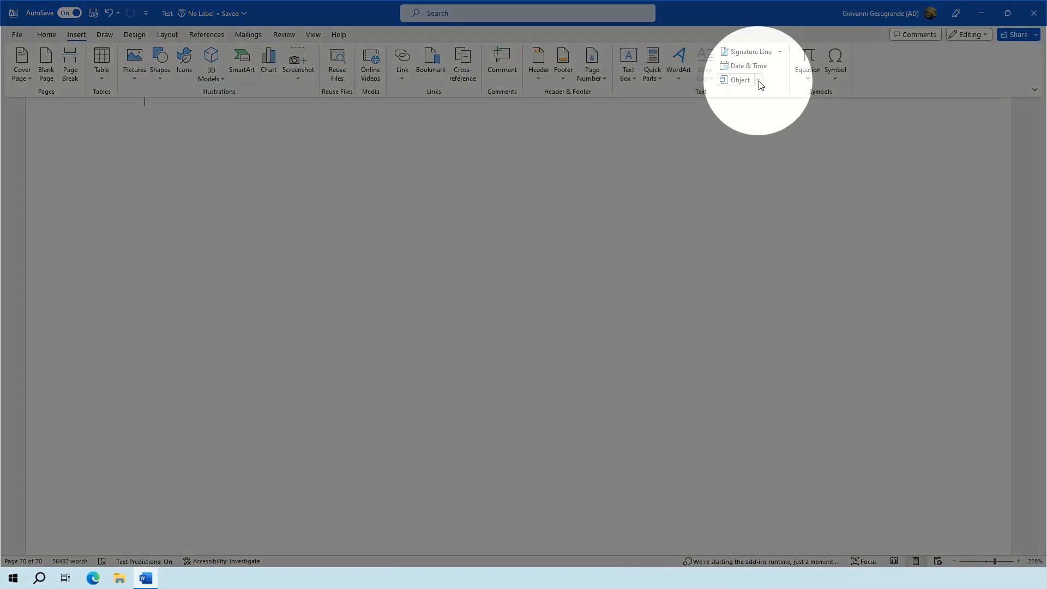
click(758, 80)
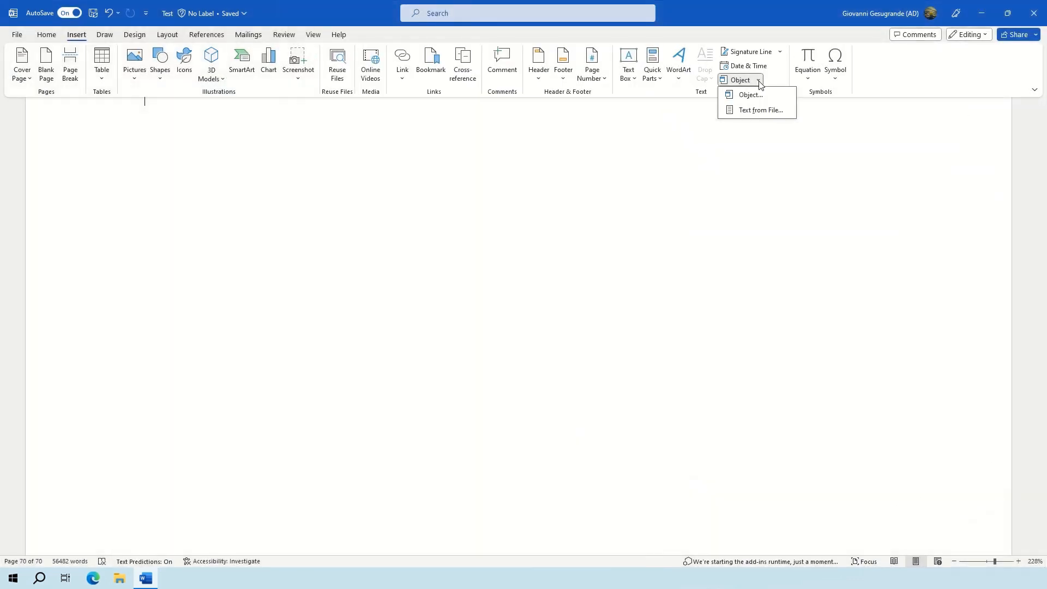
click(776, 114)
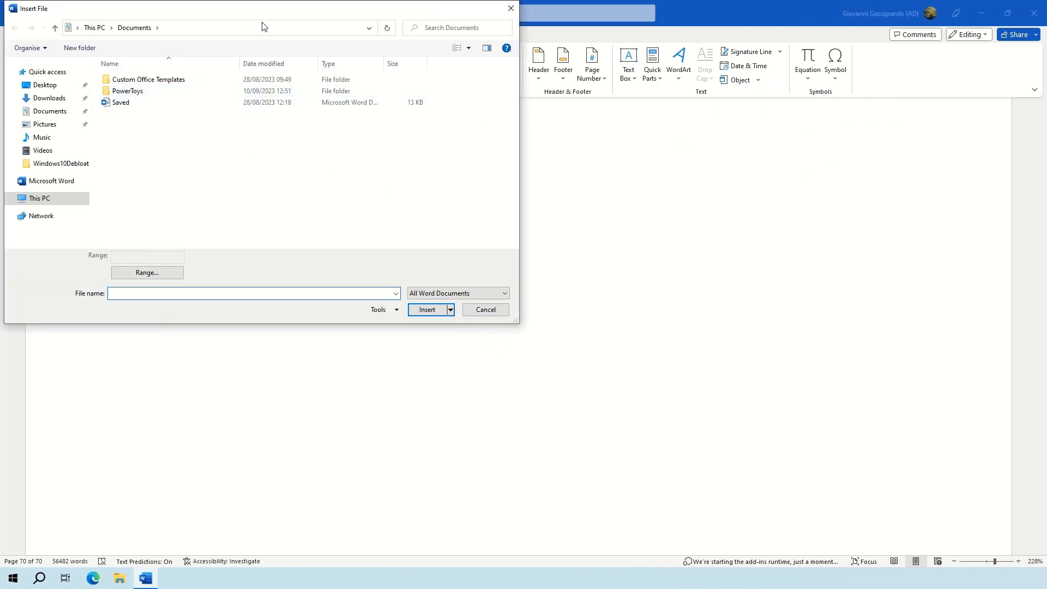
drag(241, 17, 292, 33)
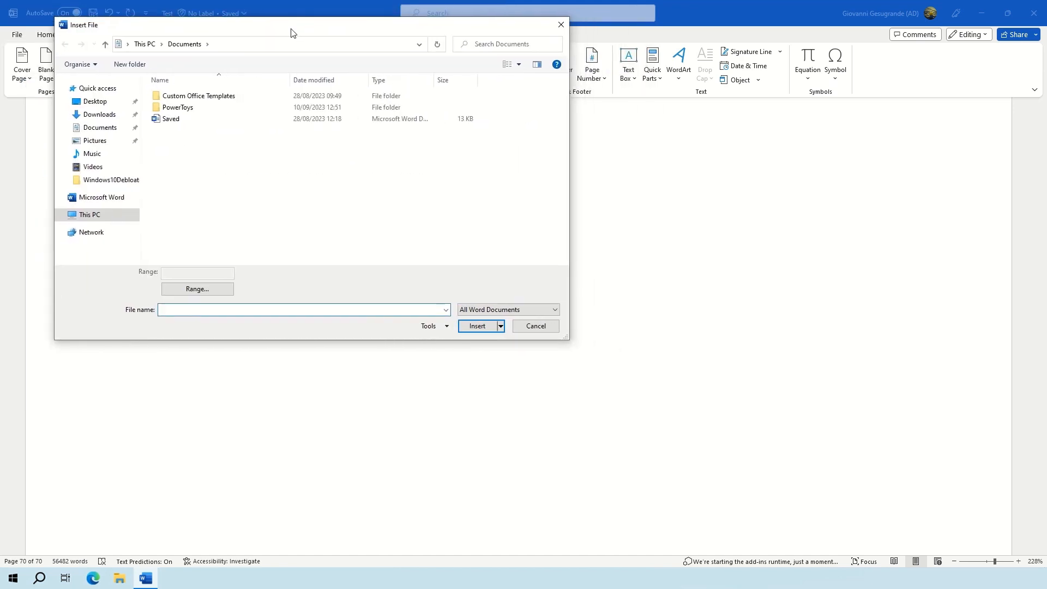
click(480, 314)
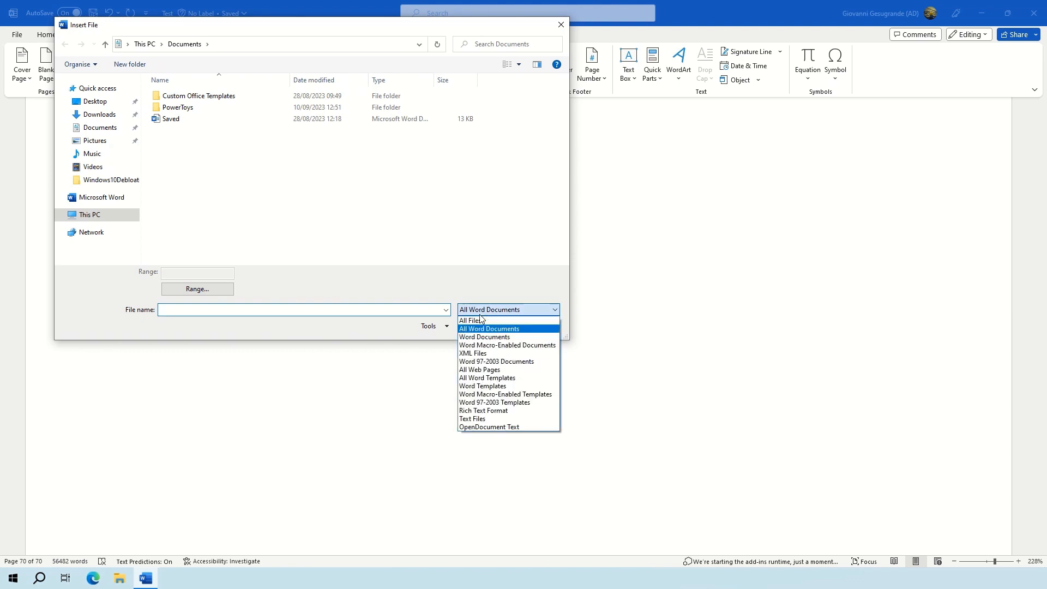
click(487, 320)
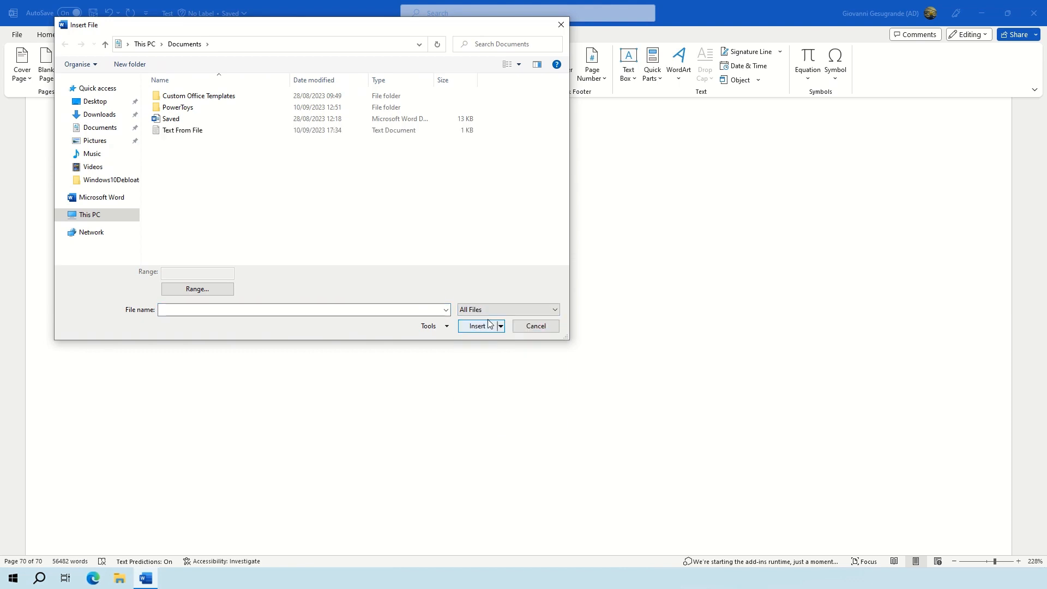
click(240, 136)
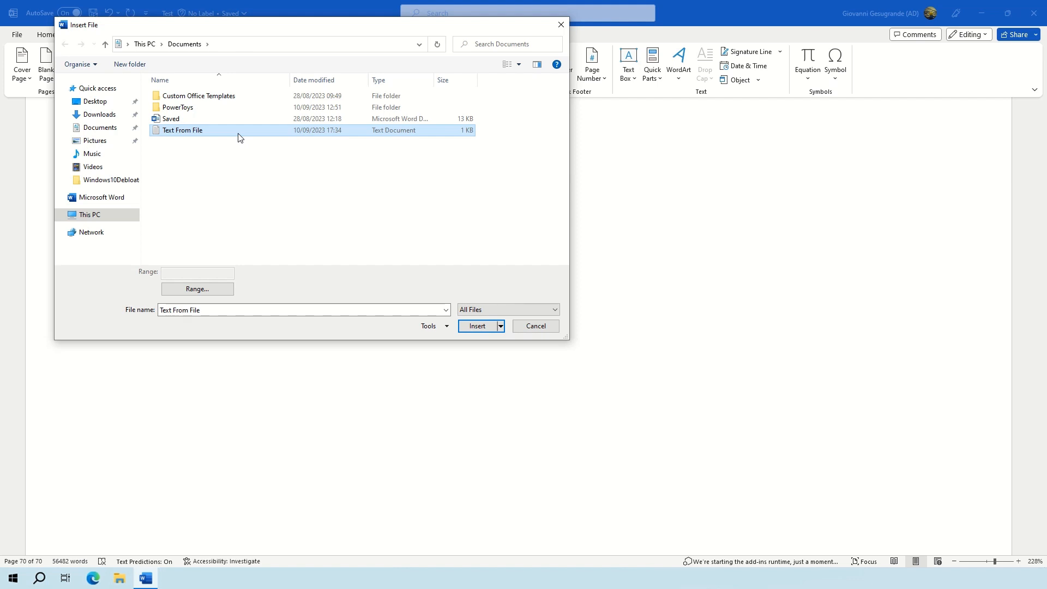
double_click(238, 134)
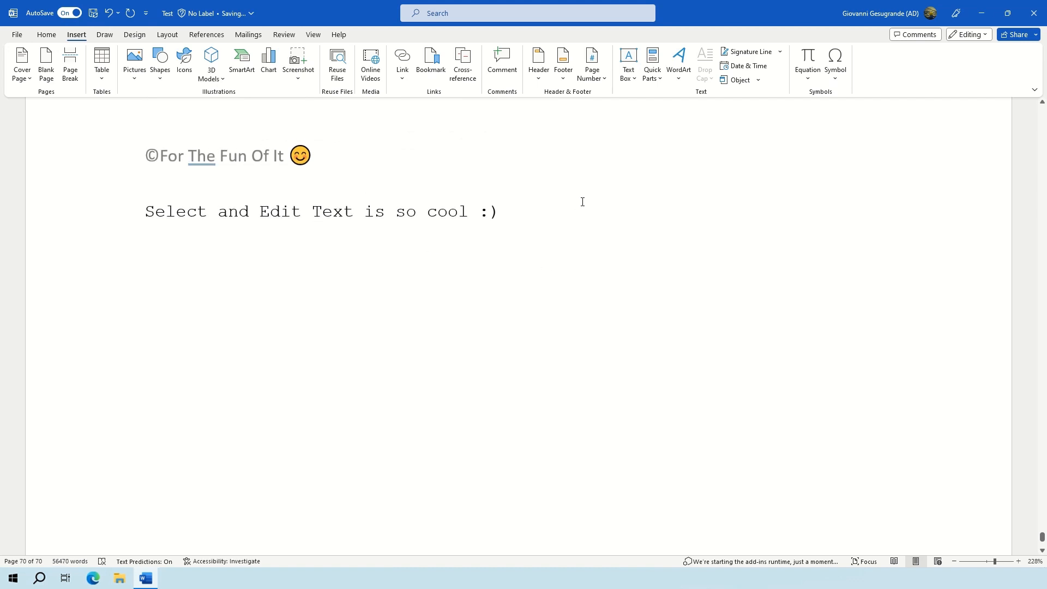
drag(582, 201, 152, 194)
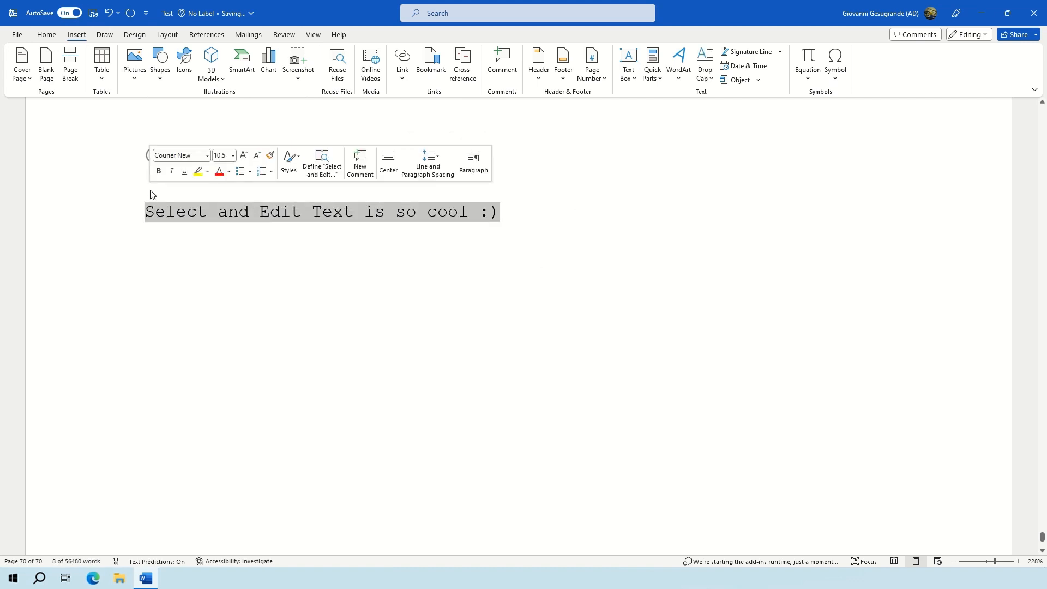
click(306, 281)
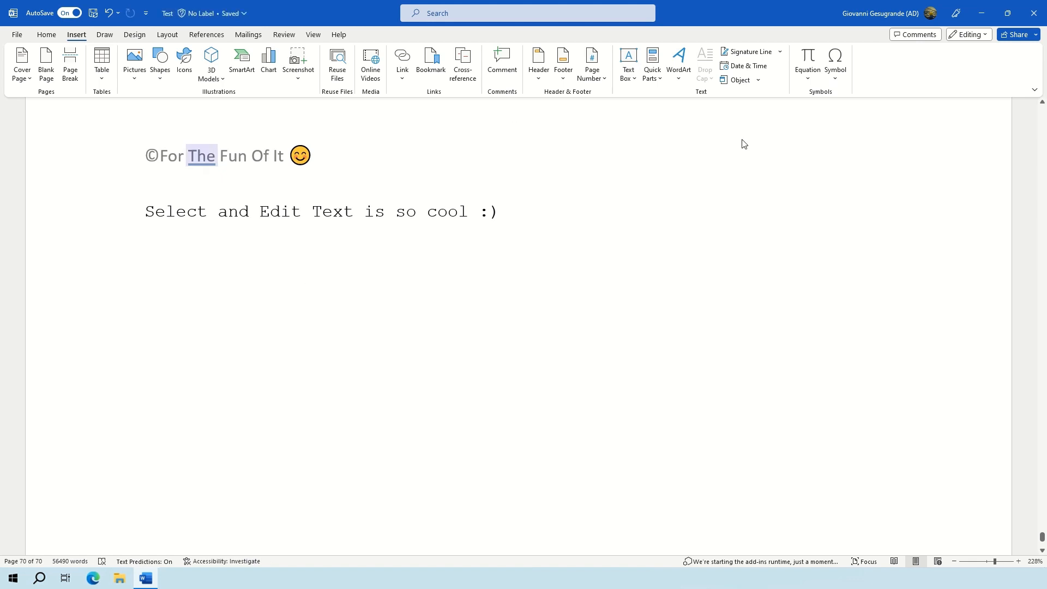
Insert the text of the Word document "Saved" from the Documents folder below the line "Select and Edit Text is so cool :)"
click(758, 81)
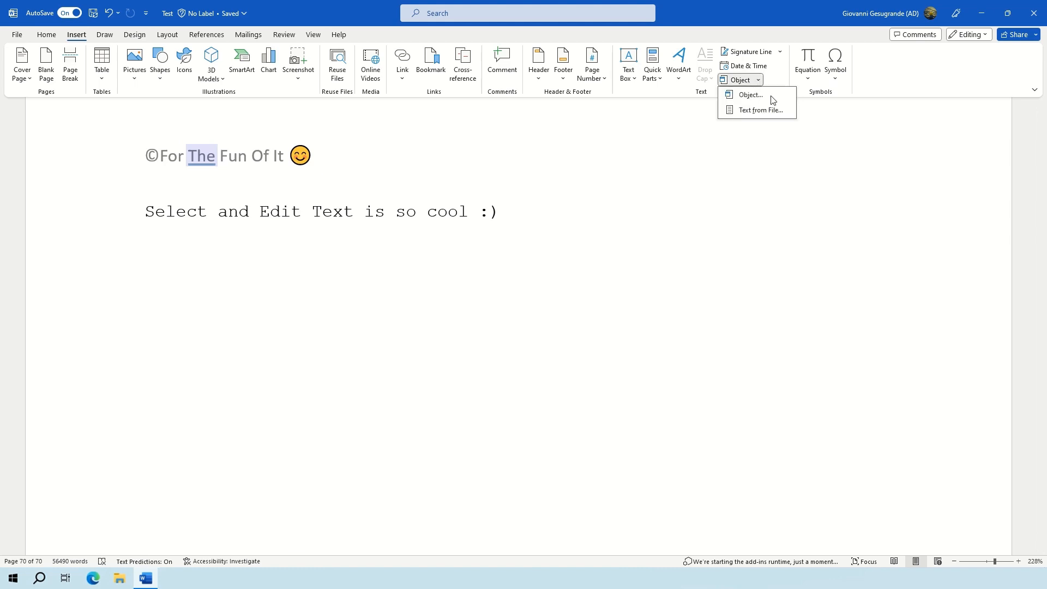
click(776, 109)
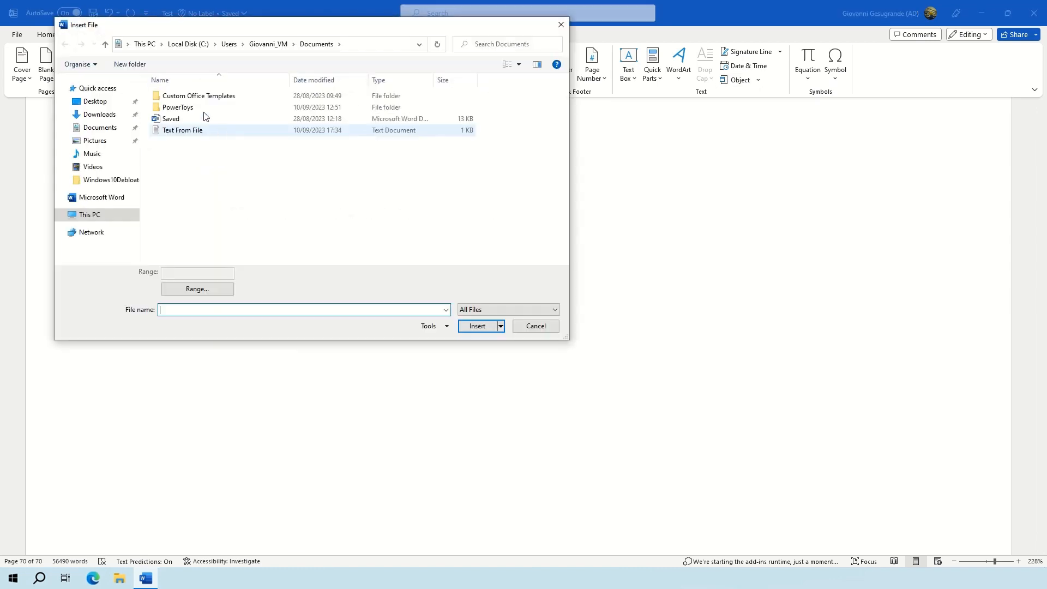
double_click(197, 130)
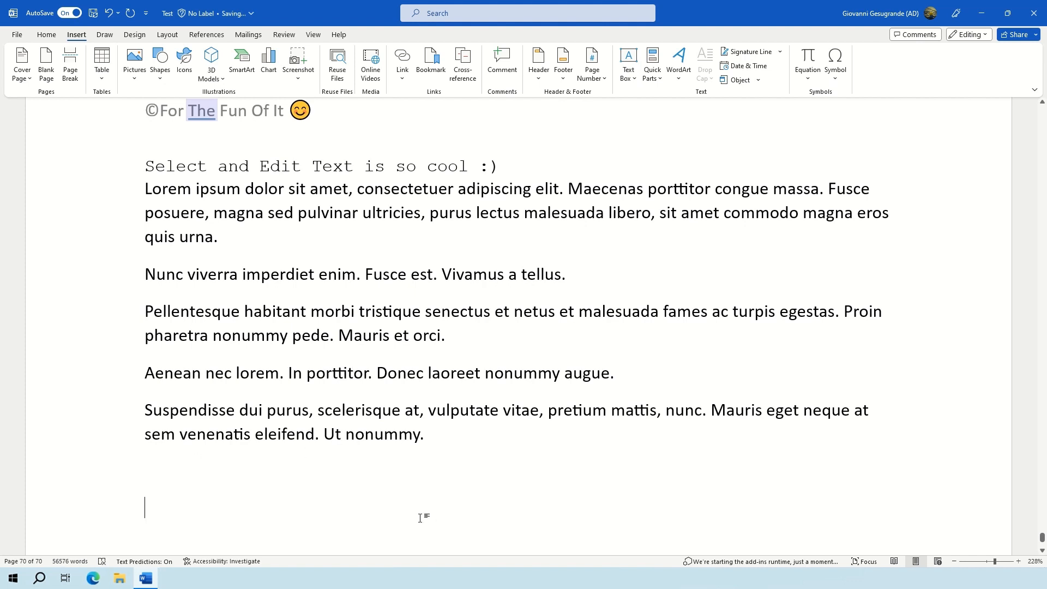
drag(419, 518, 123, 216)
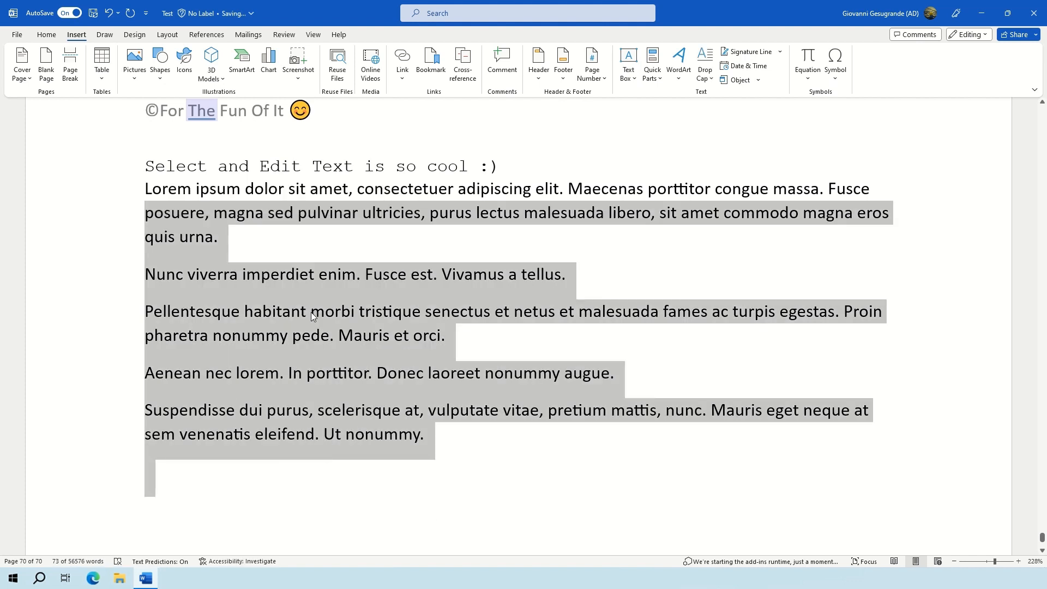
click(312, 315)
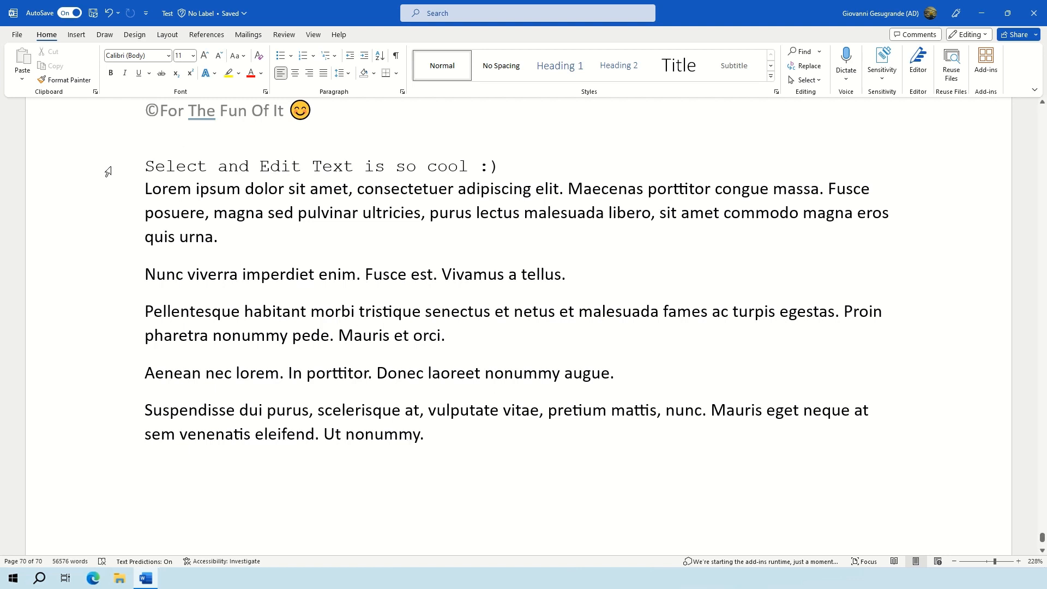
Set the font of all the inserted text on the last page to Tenorite
drag(108, 168, 126, 439)
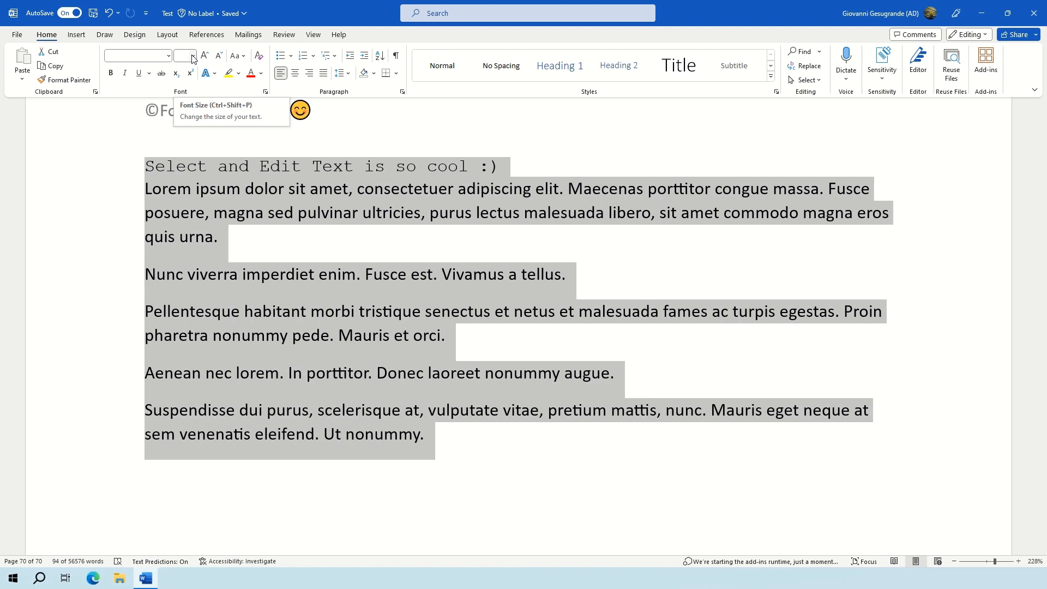
right_click(159, 58)
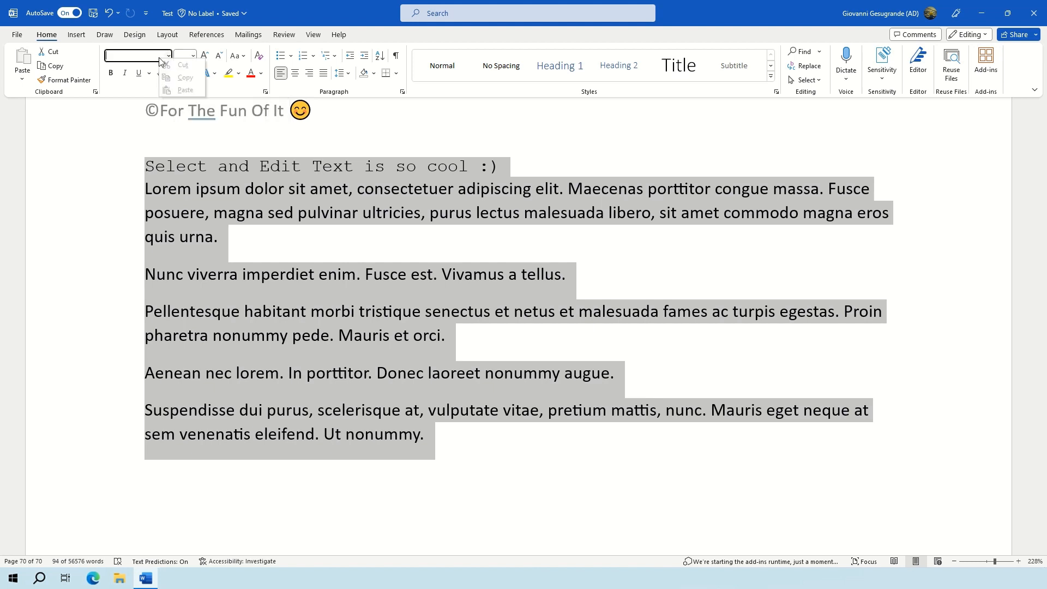
click(135, 54)
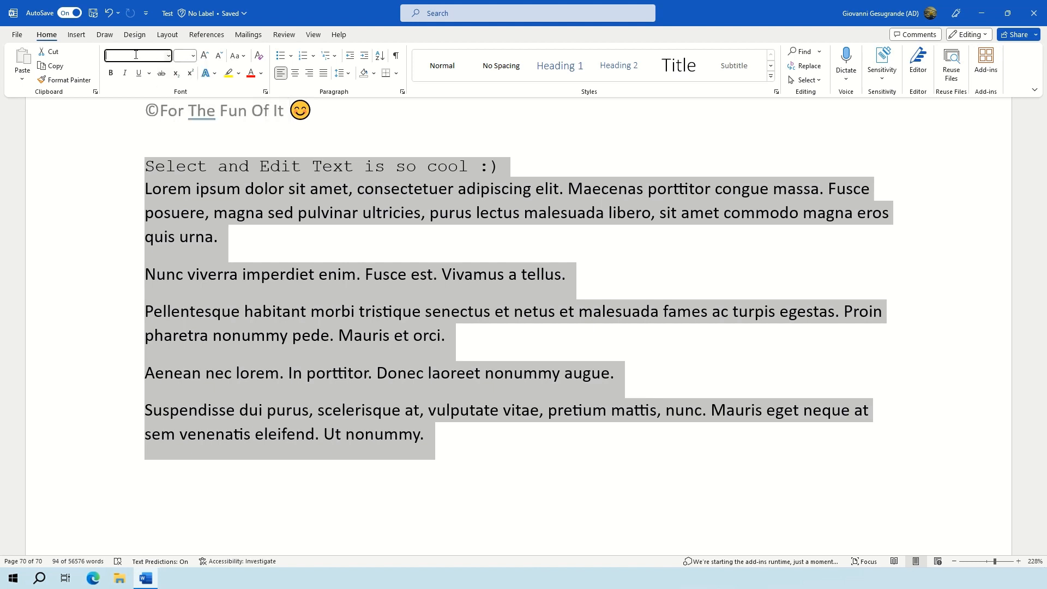
text(Tenorite)
key(Return)
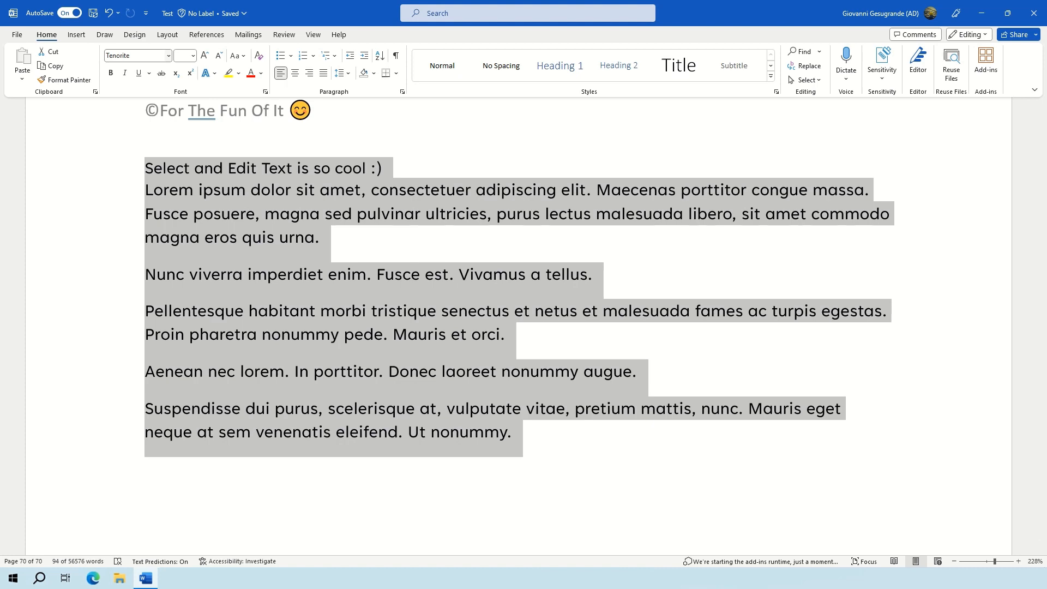
Examine the list of available fonts for the selected text, from the first entries through Ubuntu and Verdana, without picking one
click(169, 55)
scroll(176, 203, down, 10)
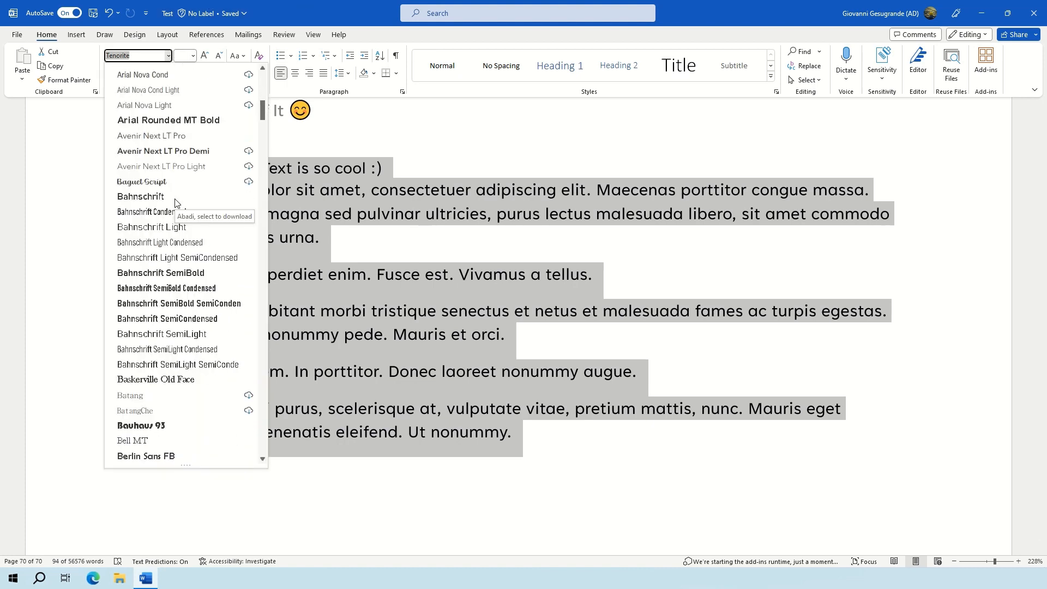
scroll(176, 203, down, 20)
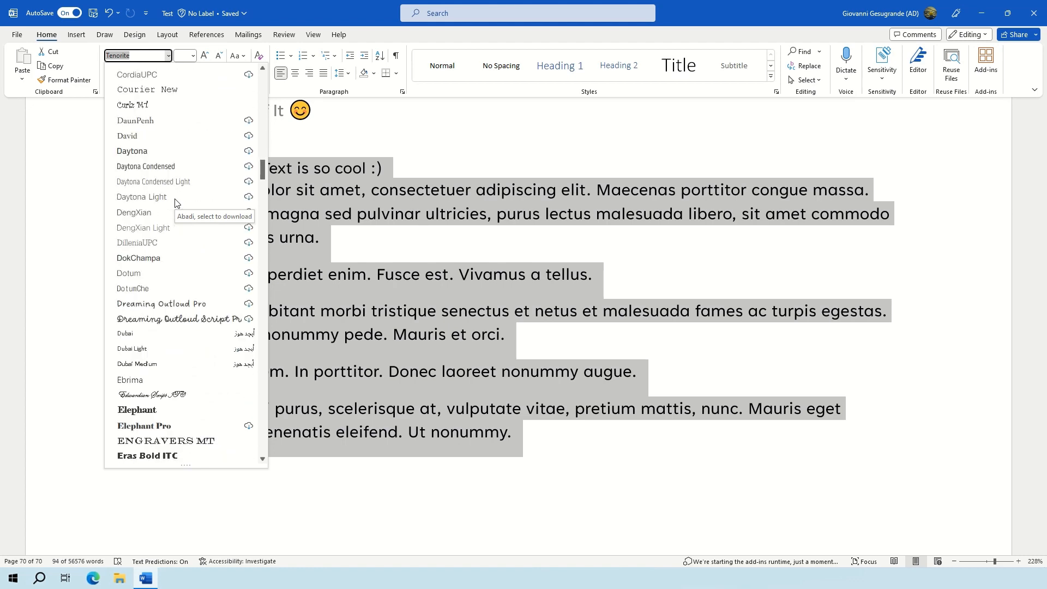
scroll(175, 203, down, 10)
scroll(176, 202, down, 7)
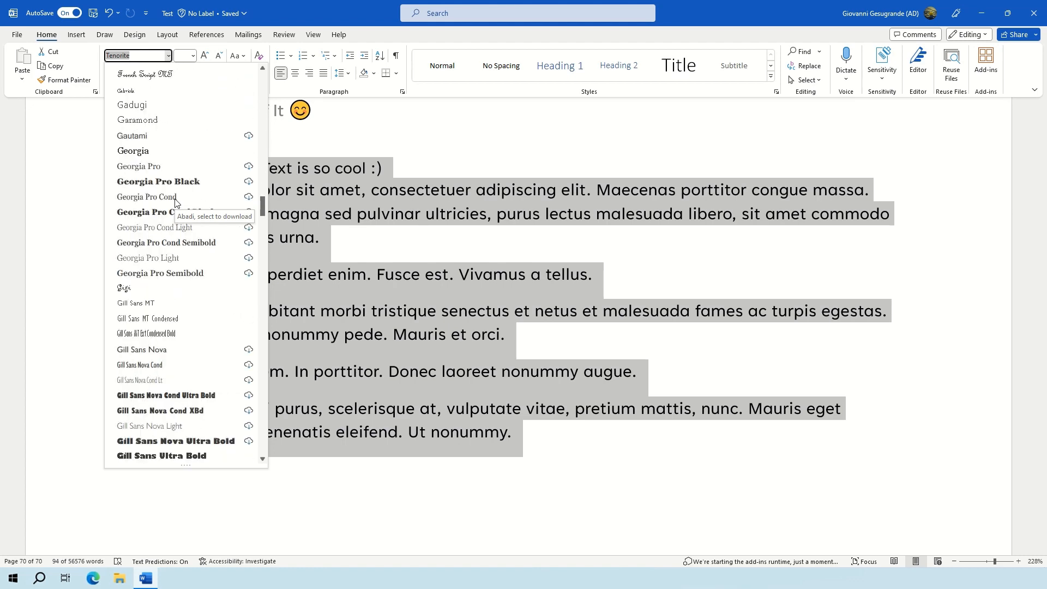
scroll(175, 203, down, 12)
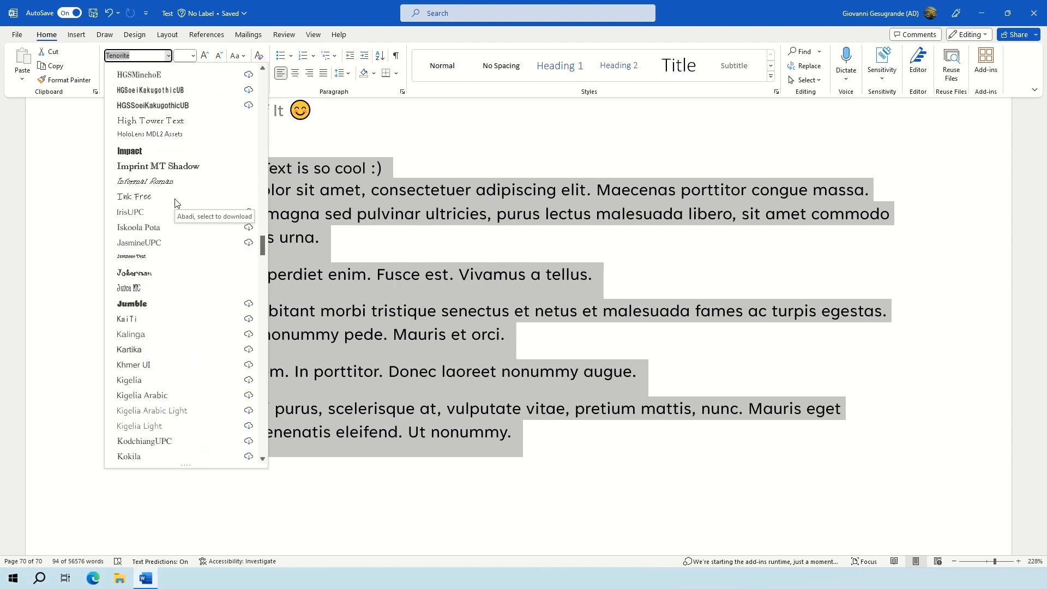
scroll(176, 203, down, 16)
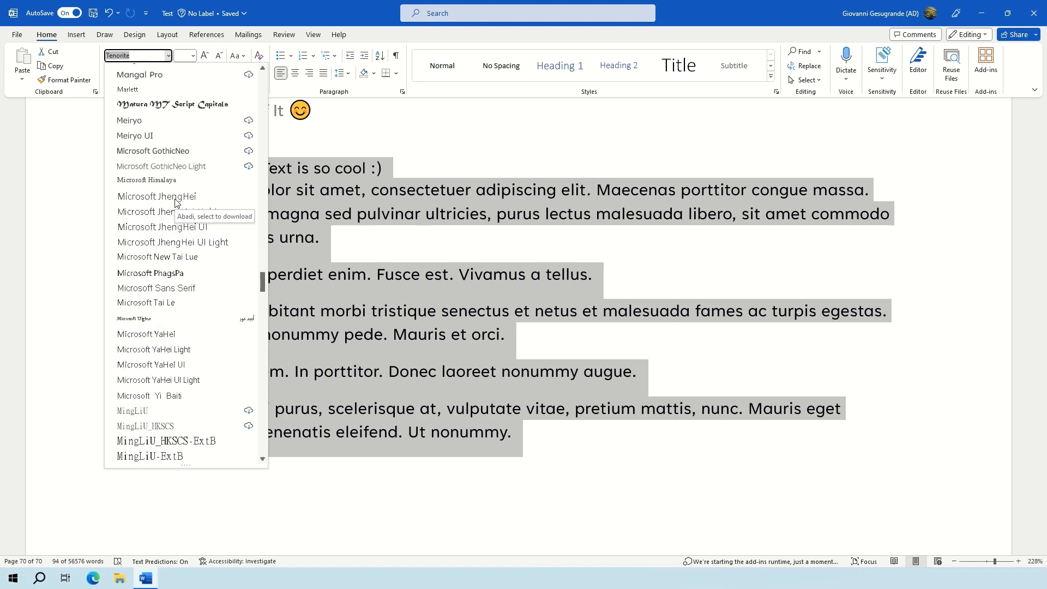
scroll(175, 203, down, 10)
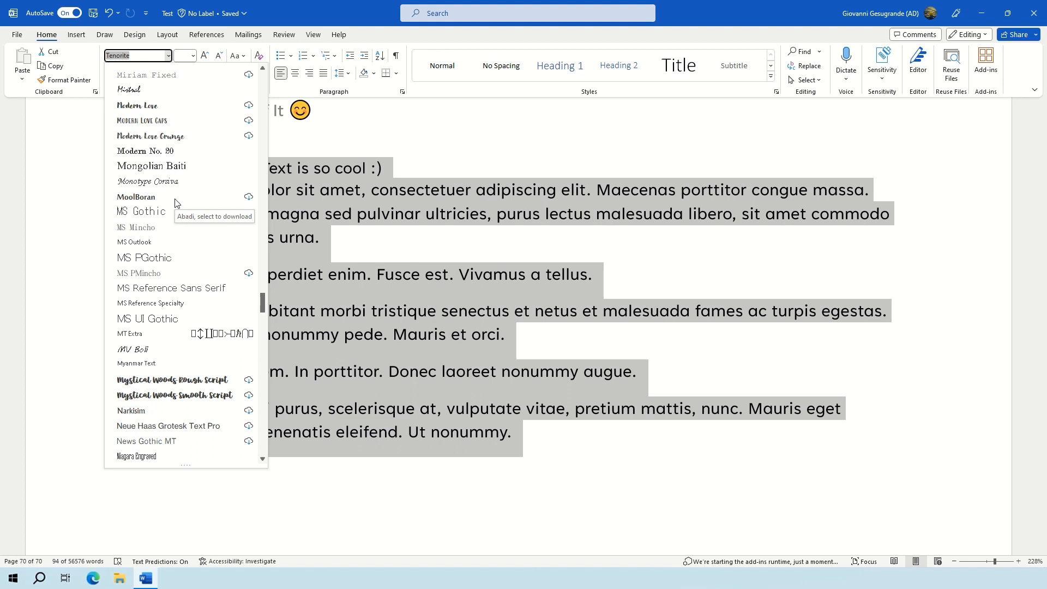
scroll(175, 203, down, 10)
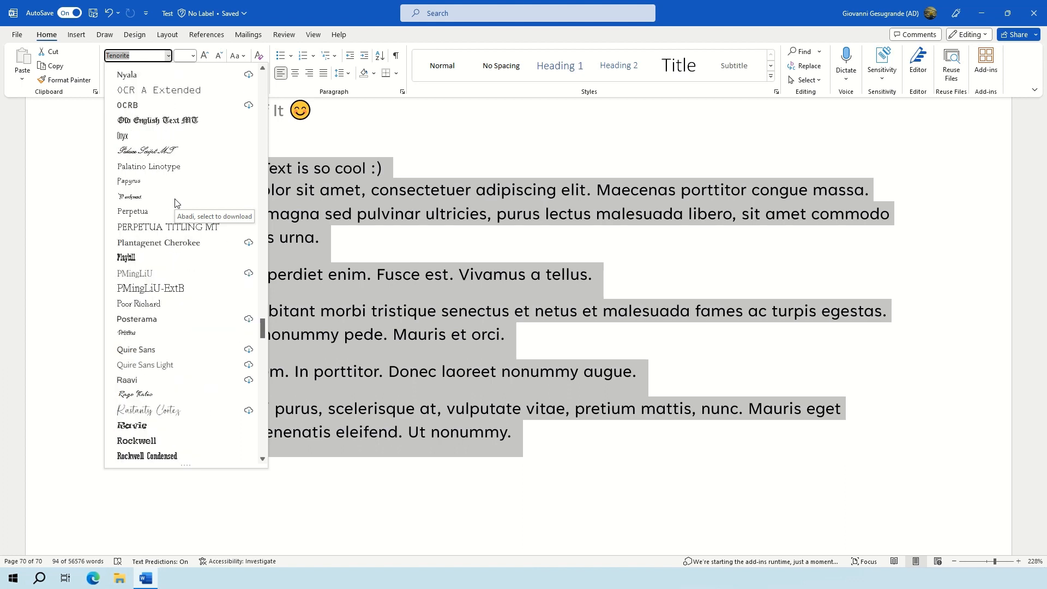
scroll(175, 203, down, 20)
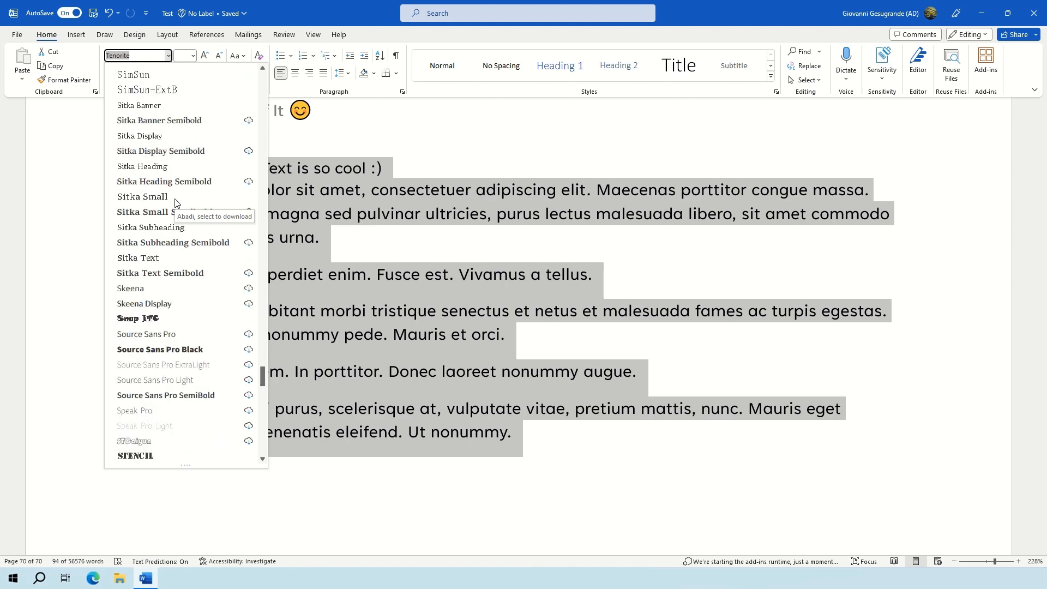
scroll(175, 203, down, 10)
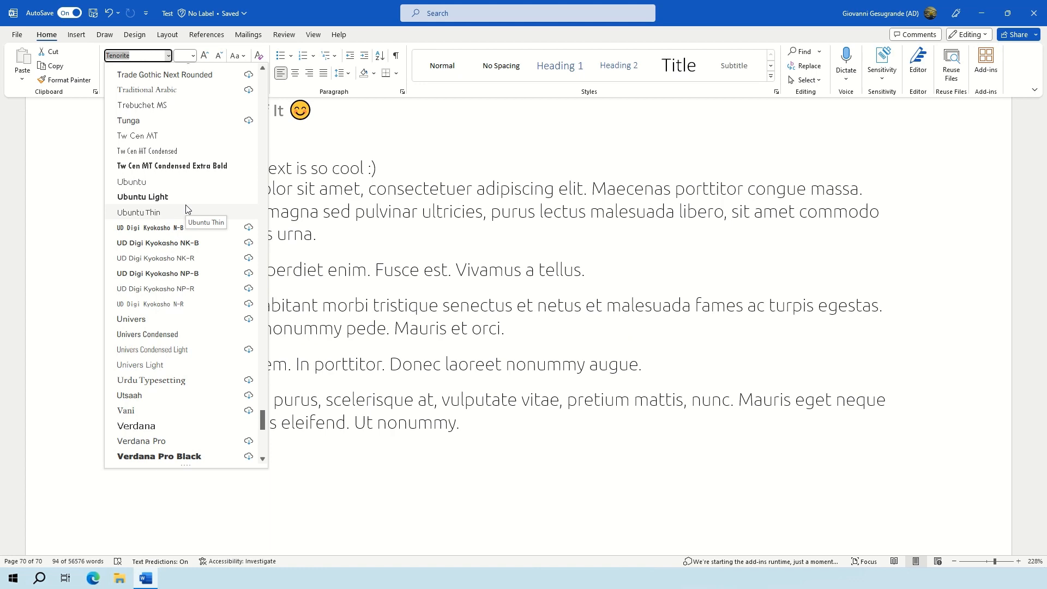
key(Escape)
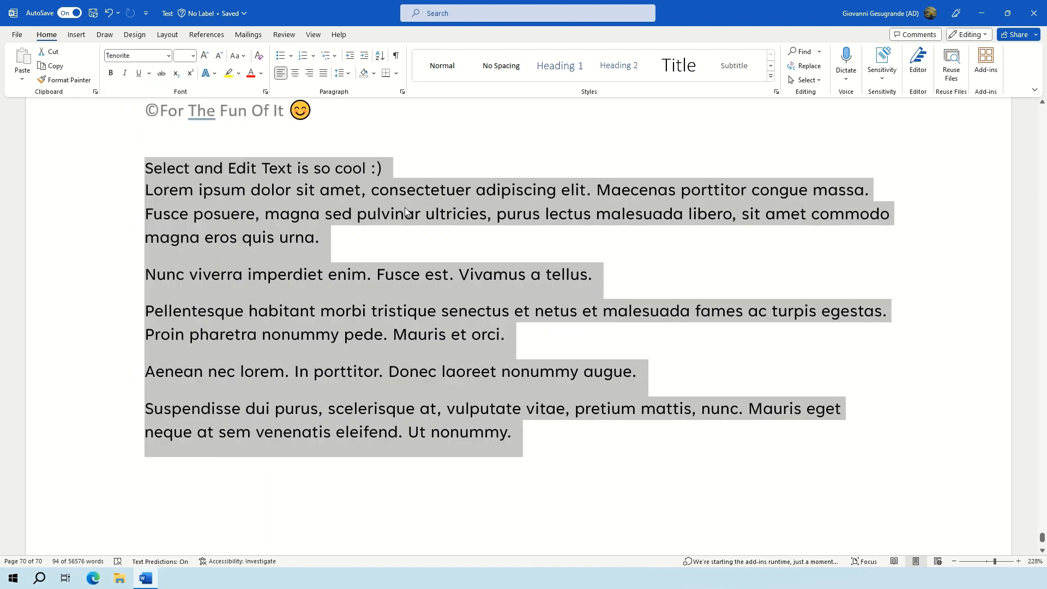
Set the font size of the selected text on the last page to 10 and reduce it to a custom size of 9.5
click(192, 55)
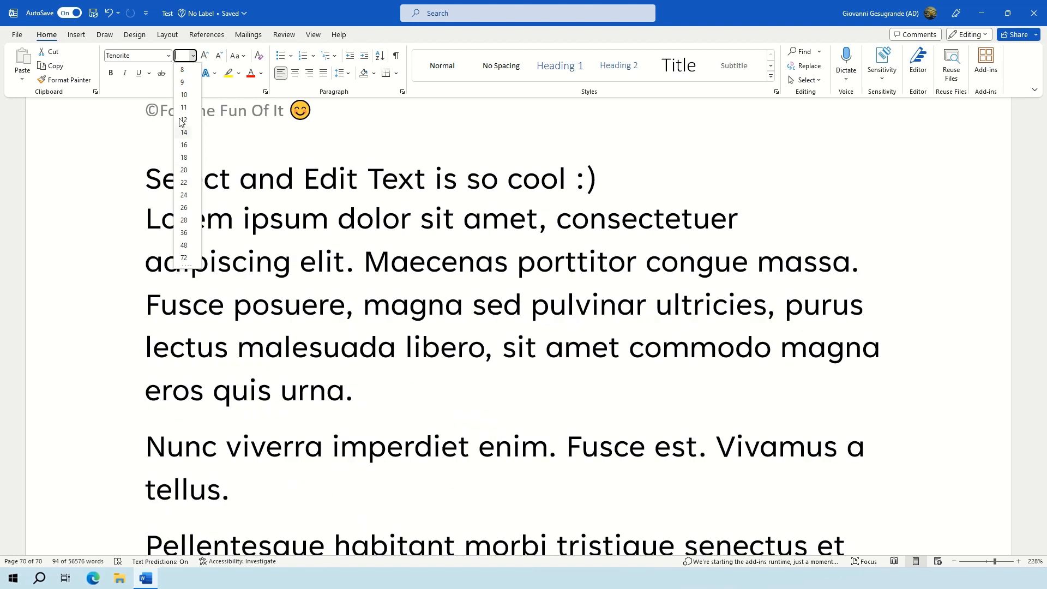
click(184, 94)
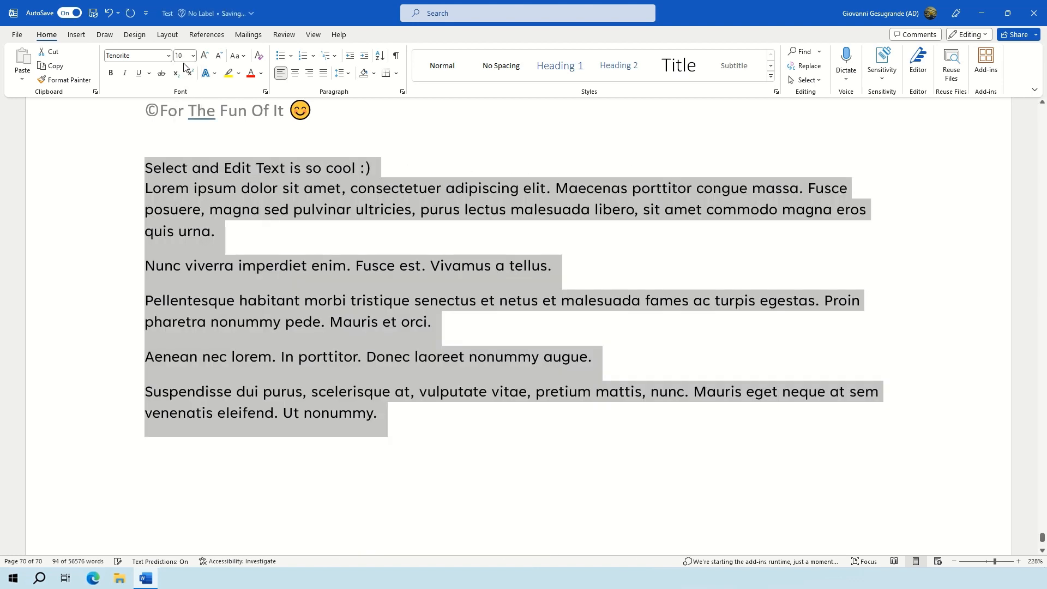
text(9.5)
key(Return)
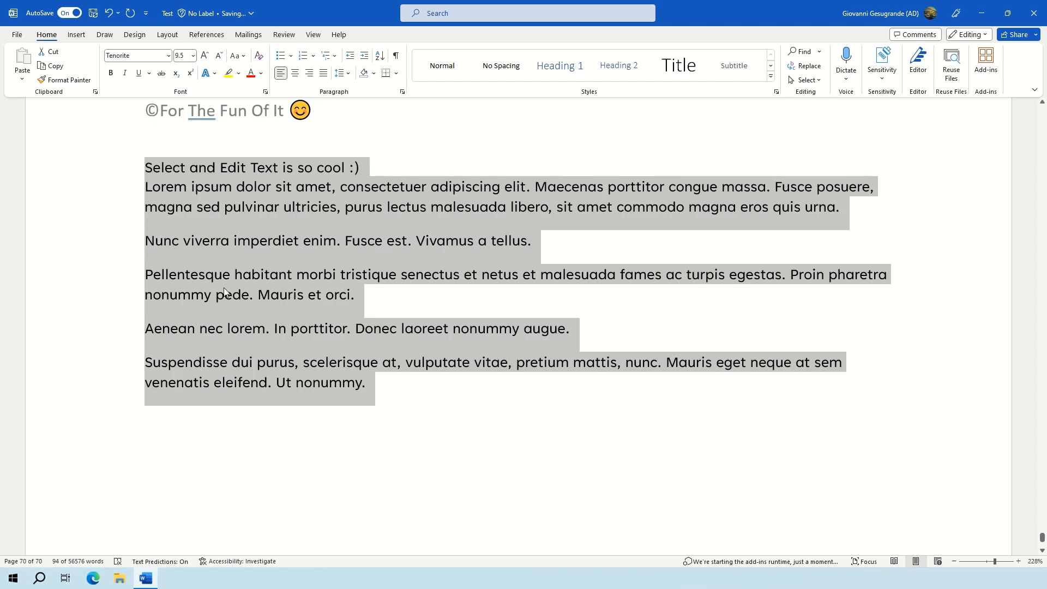
click(224, 292)
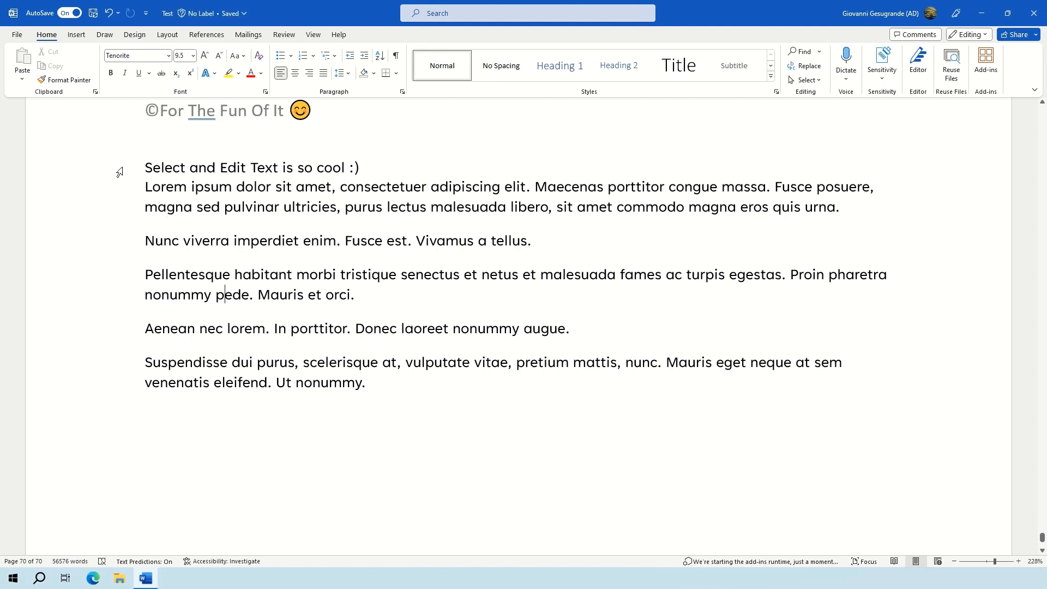
Color all the text from "Select and Edit Text is so cool :)" to the last paragraph in standard green
drag(119, 172, 162, 389)
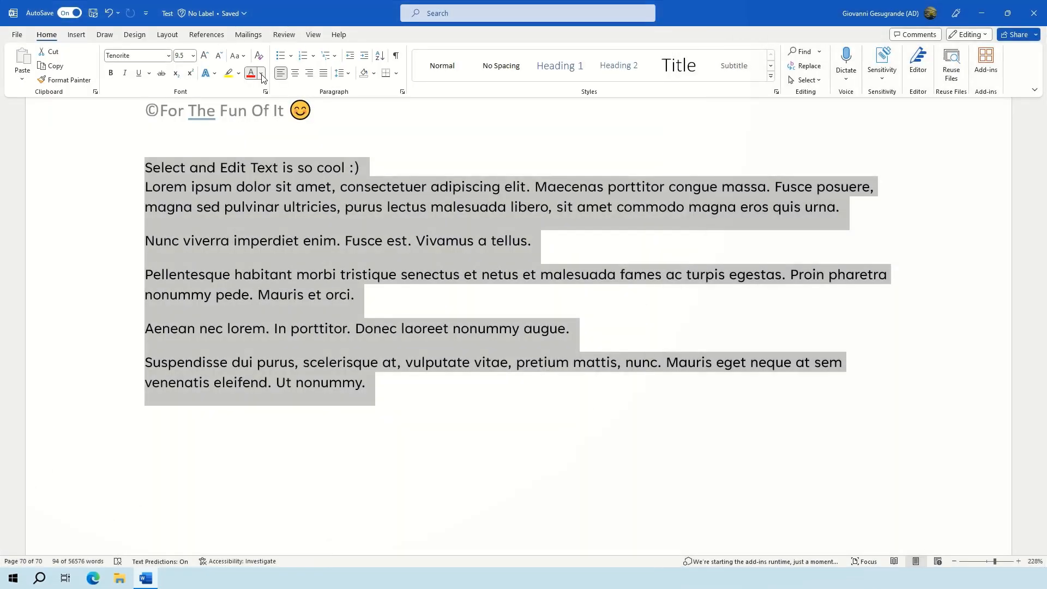
click(263, 76)
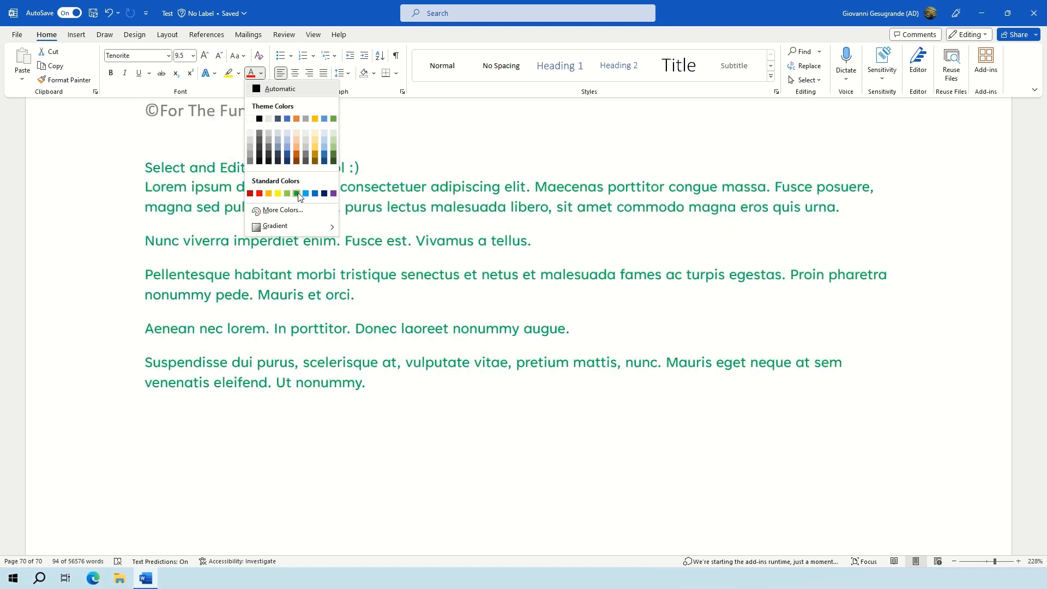
click(297, 193)
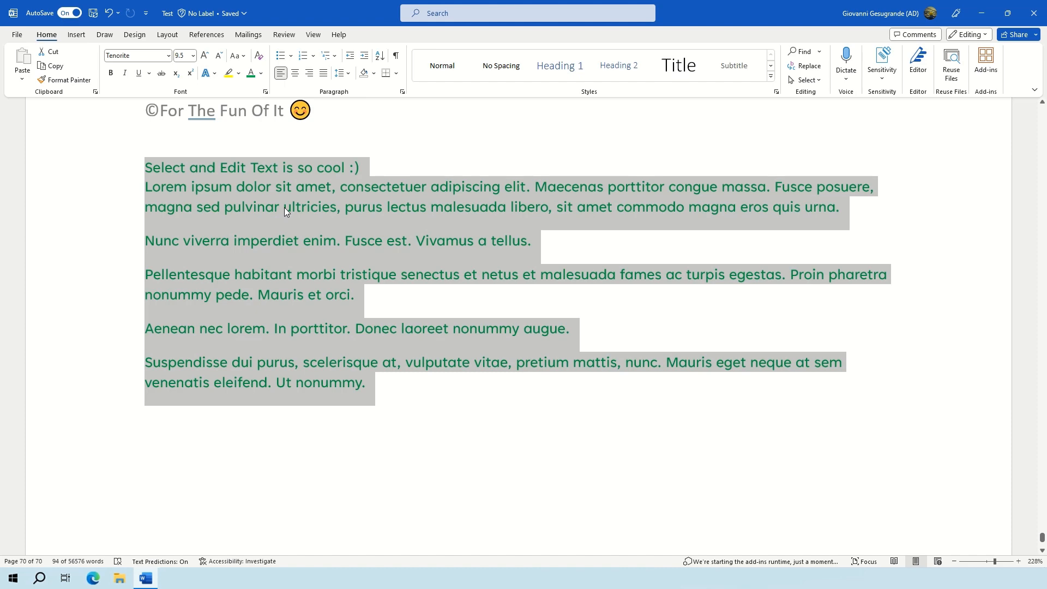
Make the selected green text bold, italic and underlined
click(112, 73)
key(ctrl)
key(ctrl)
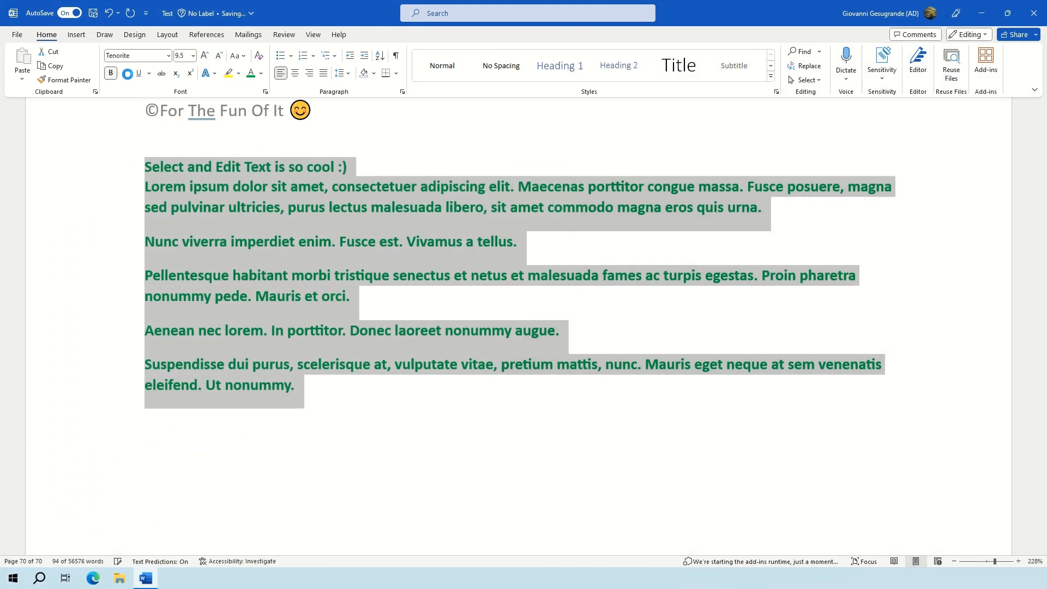
click(125, 73)
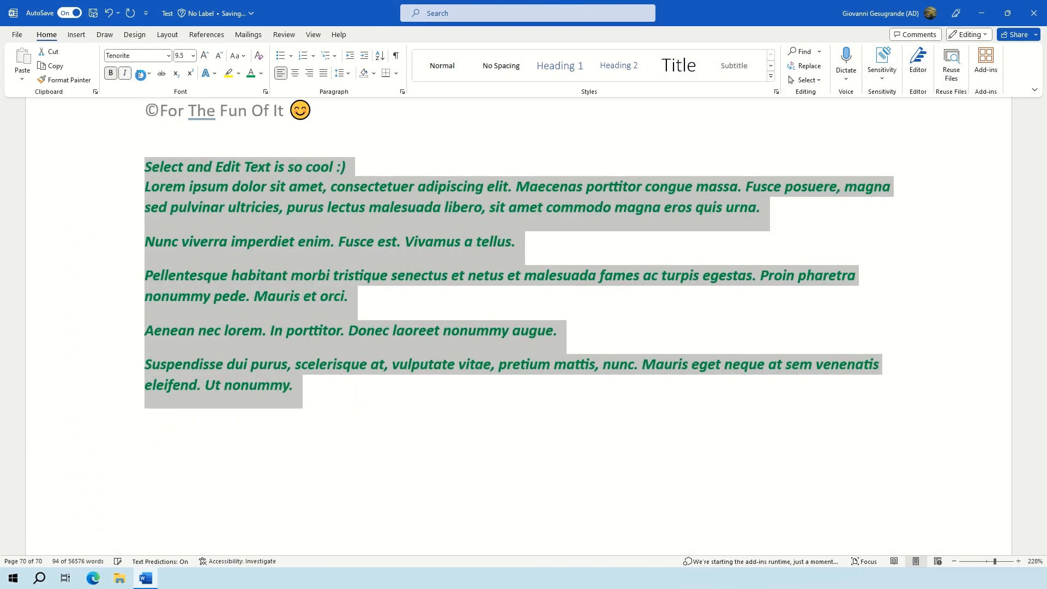
click(139, 73)
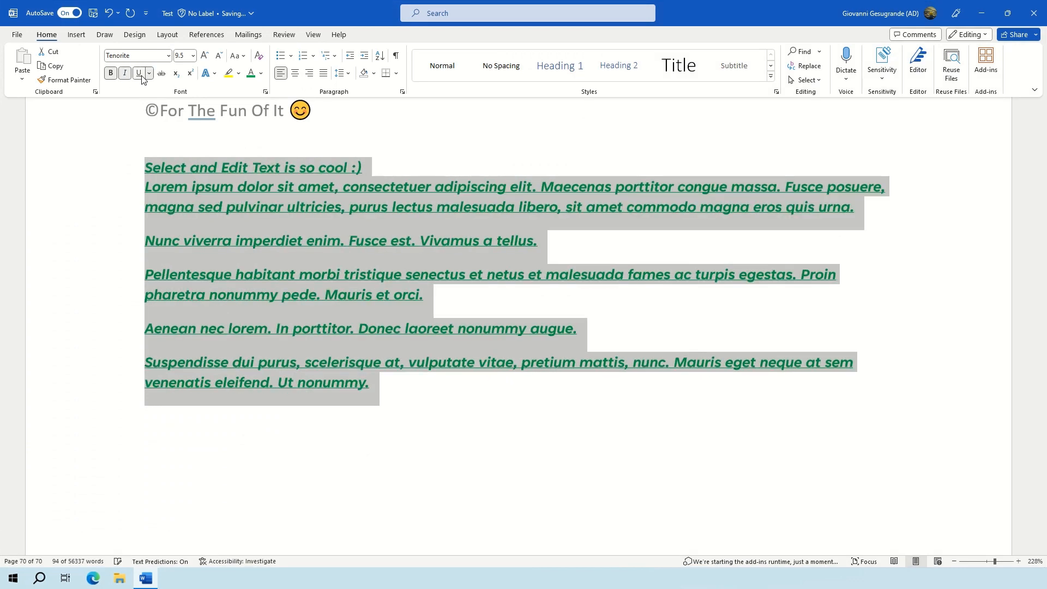
Change the underline of the selected text to the thick single line style
click(148, 73)
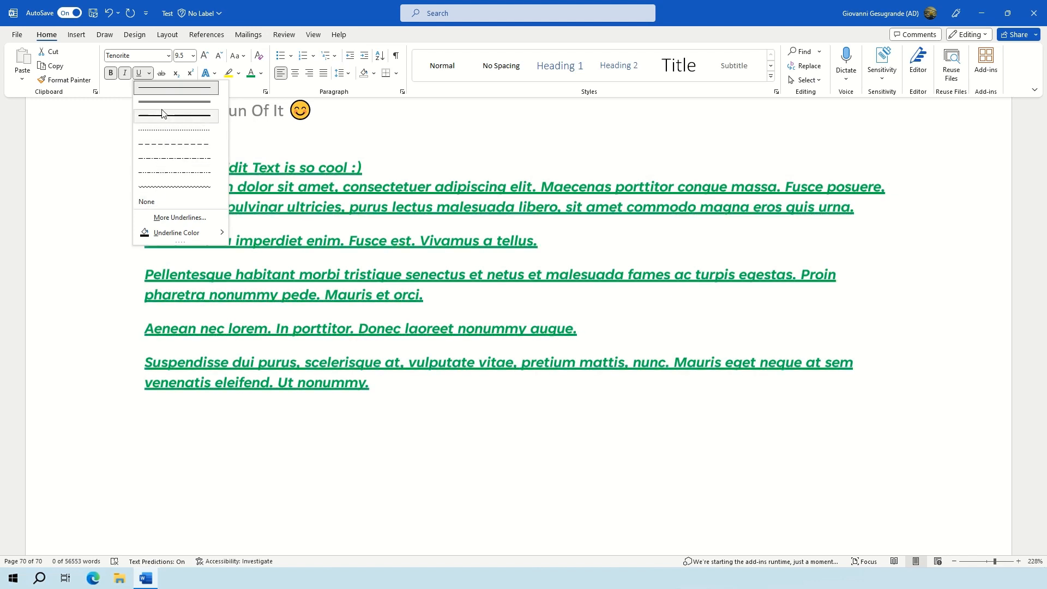
click(166, 116)
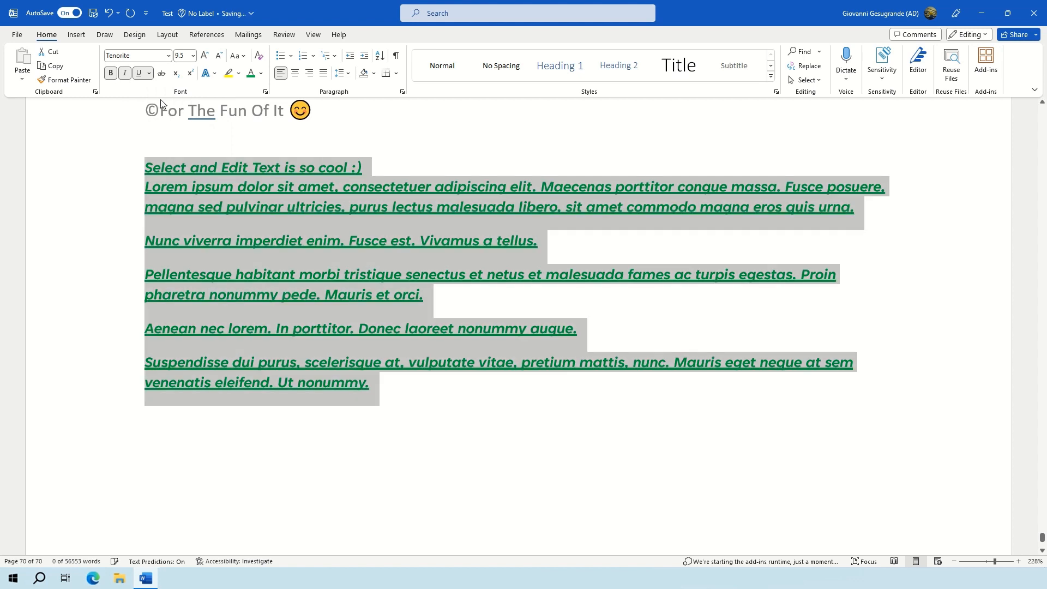
click(236, 207)
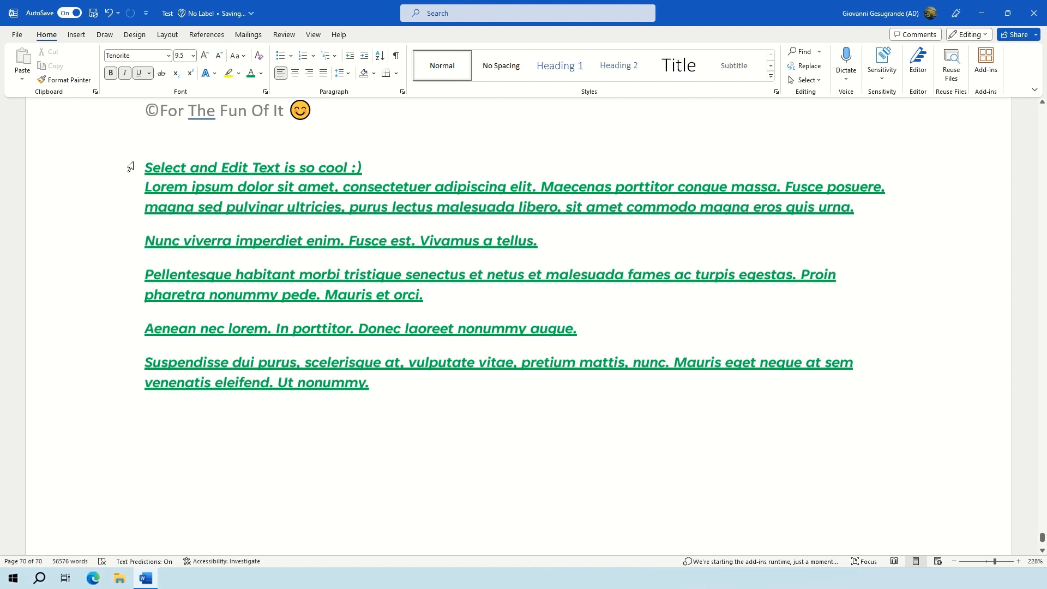
Clear all formatting from the green text, from "Select and Edit Text is so cool :)" to the last paragraph
drag(124, 166, 131, 251)
drag(178, 335, 194, 382)
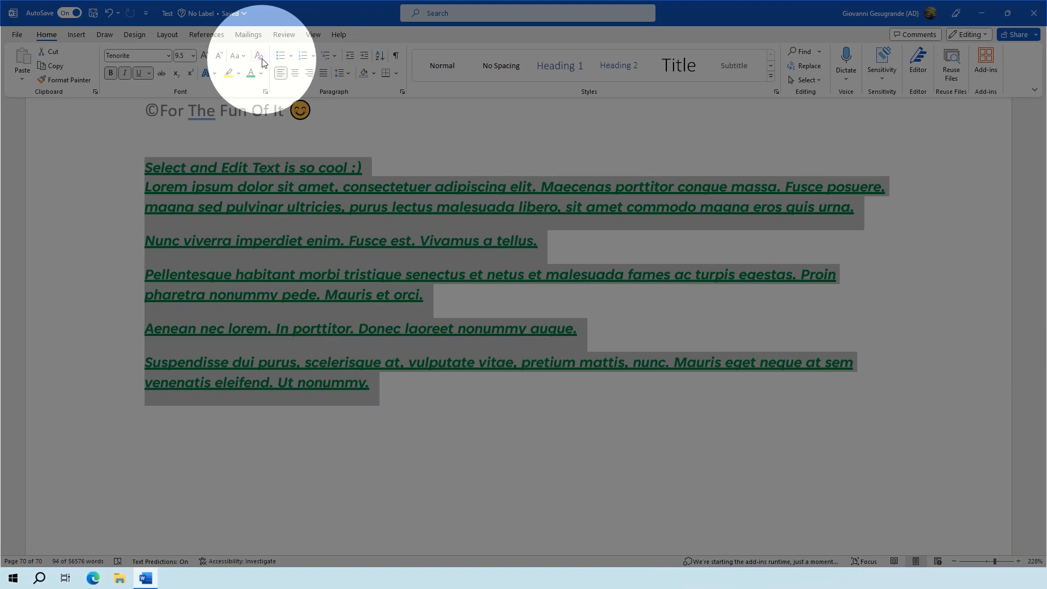
click(261, 56)
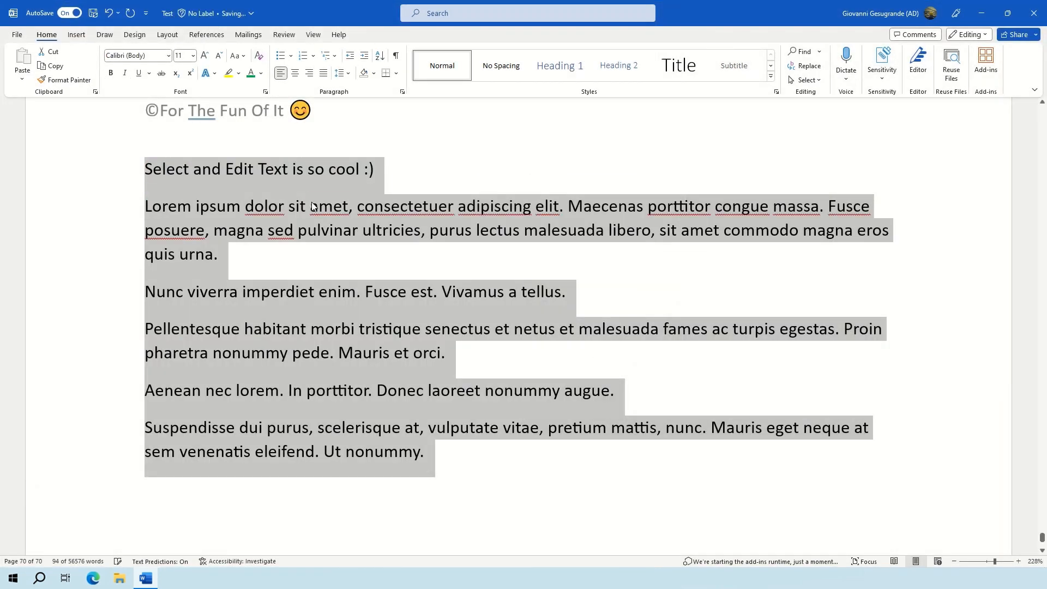
click(357, 269)
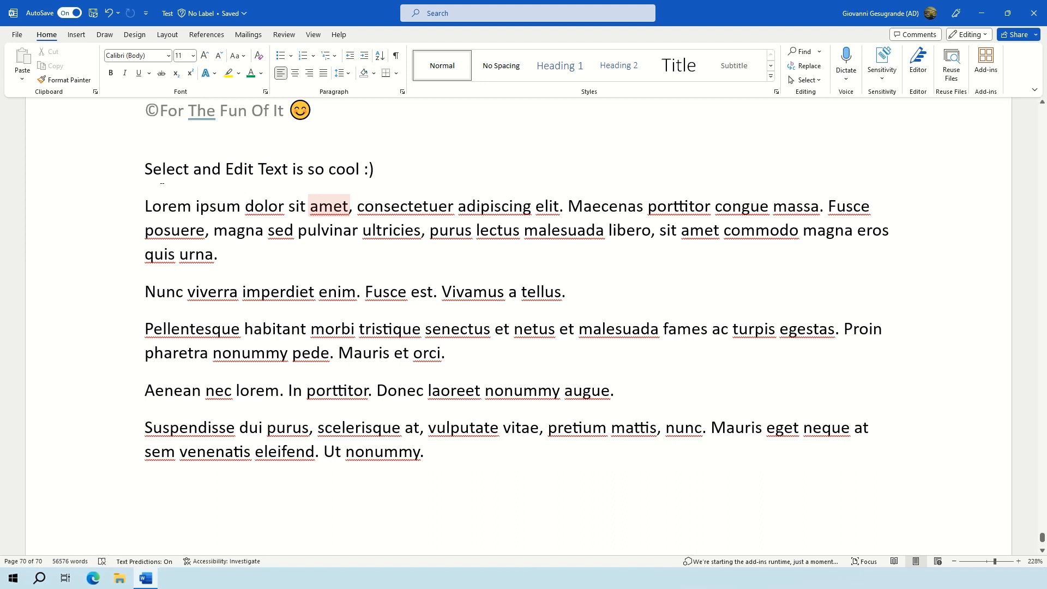
Turn all the paragraphs from "Select and Edit Text is so cool :)" onward into a bulleted list with check mark bullets
drag(162, 169, 508, 483)
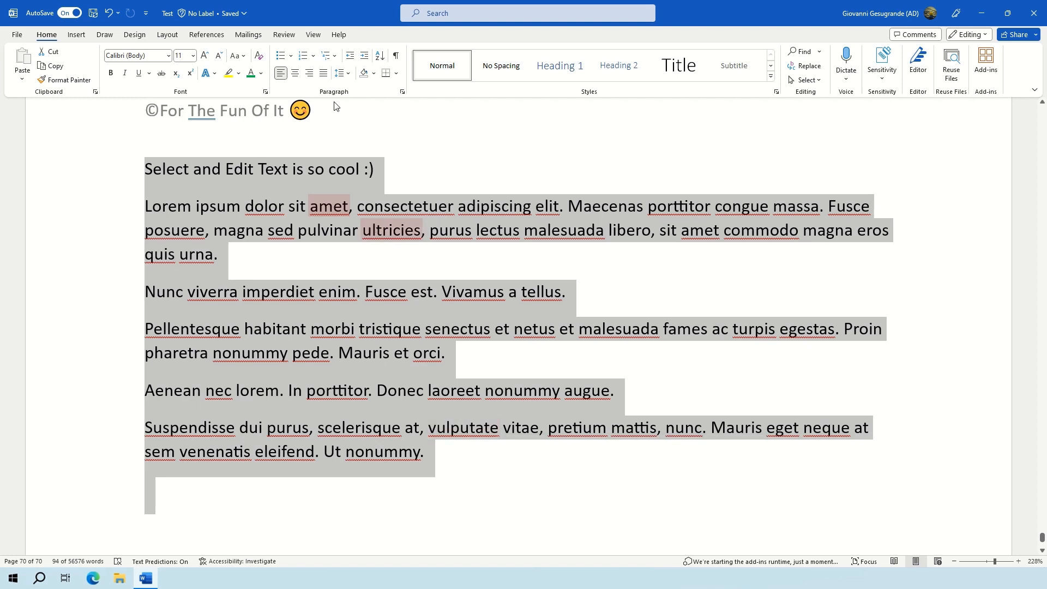
click(283, 58)
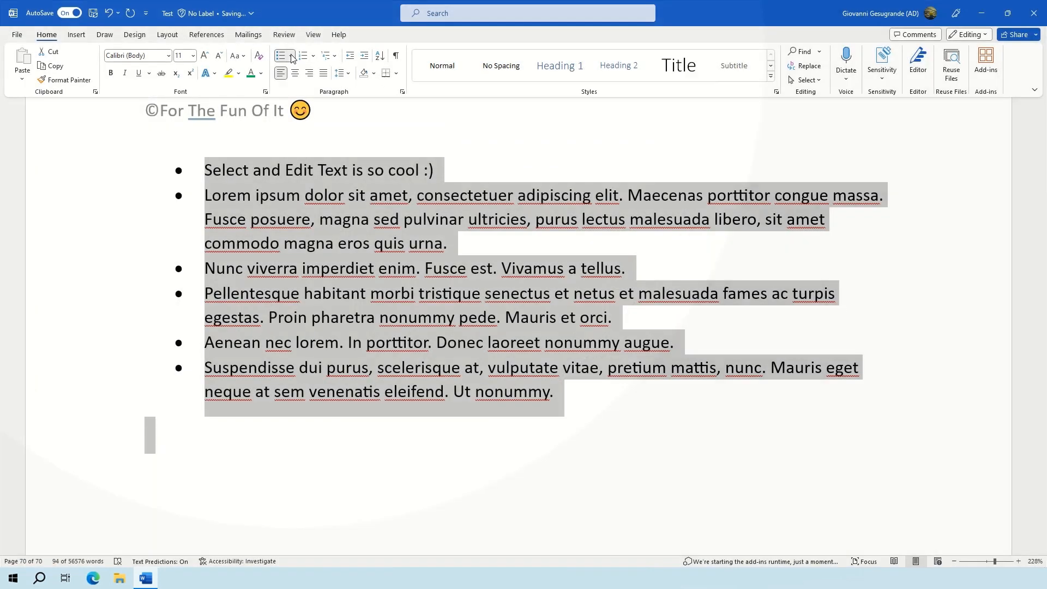
click(292, 57)
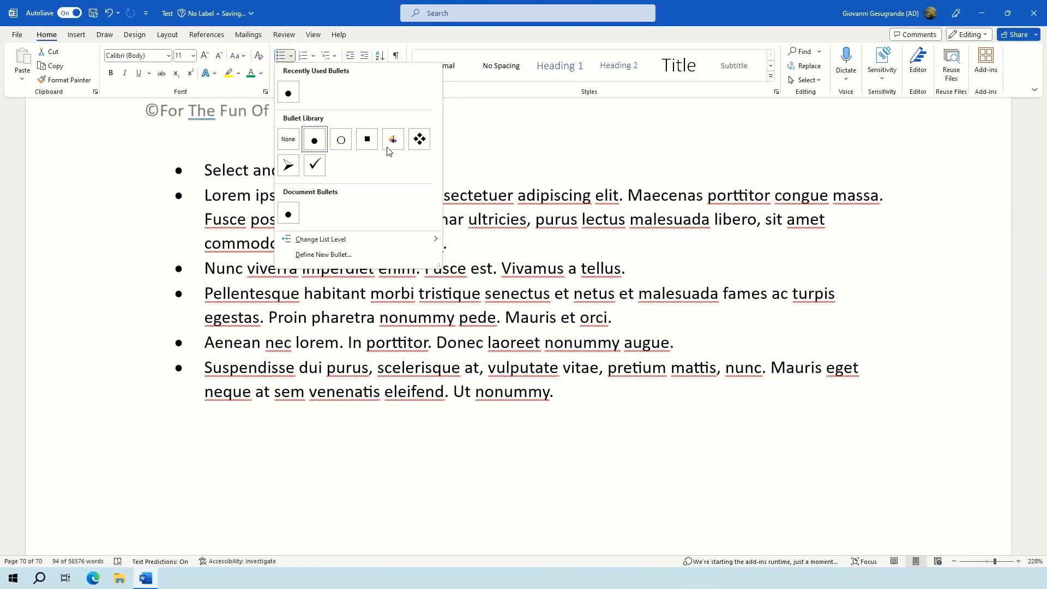
click(314, 165)
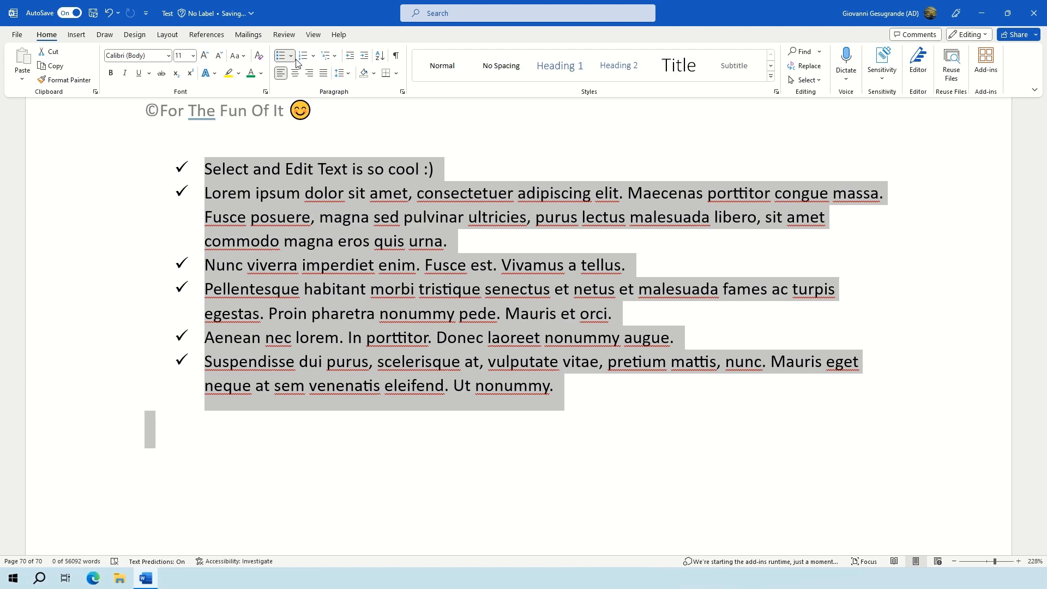
Define a new bullet for the list using the Wingdings symbol of a circle with a dot inside
click(291, 56)
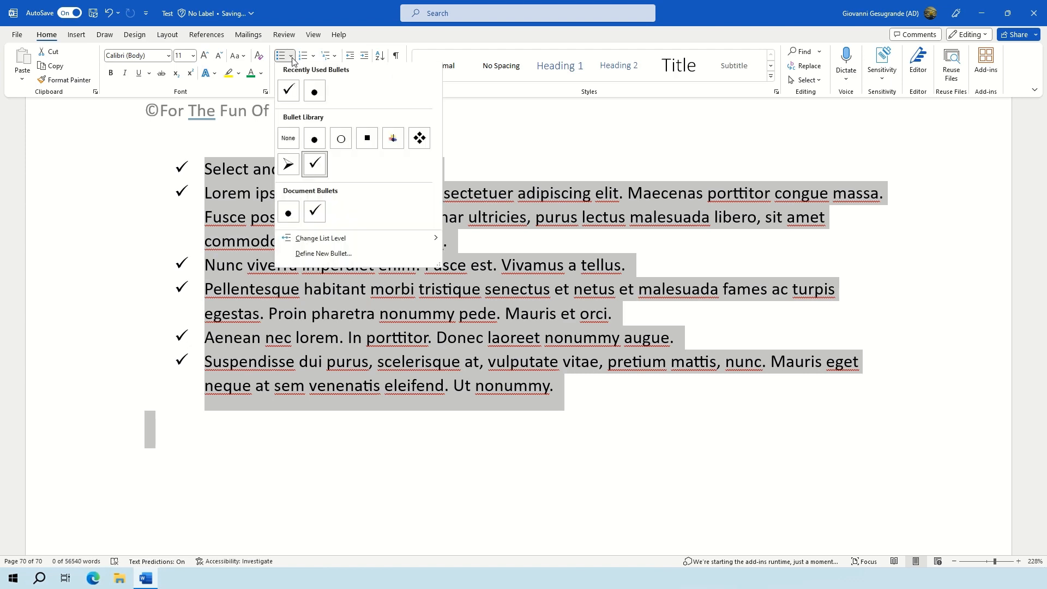
click(320, 254)
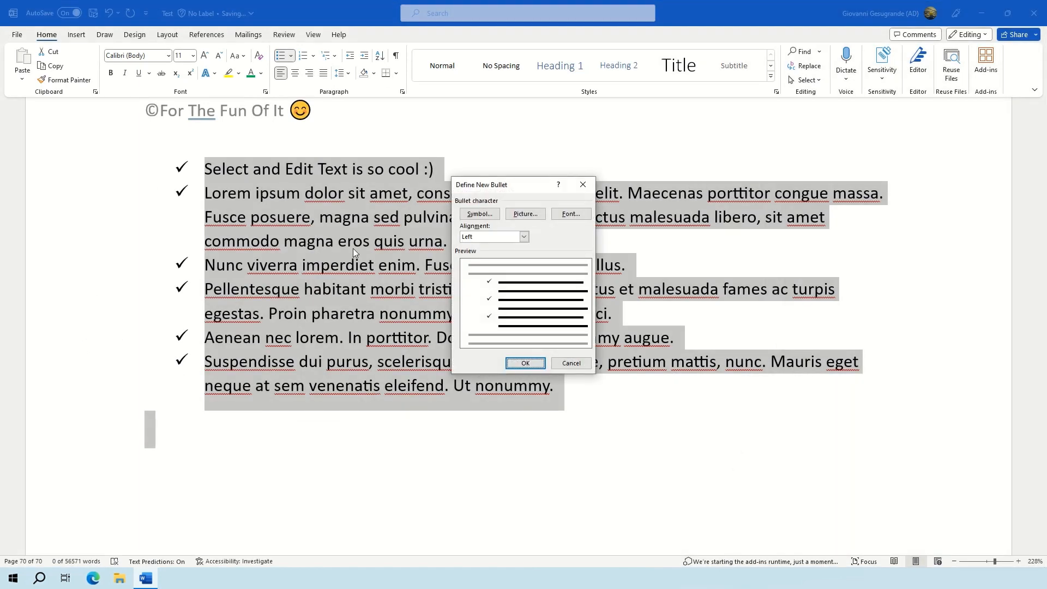
click(475, 215)
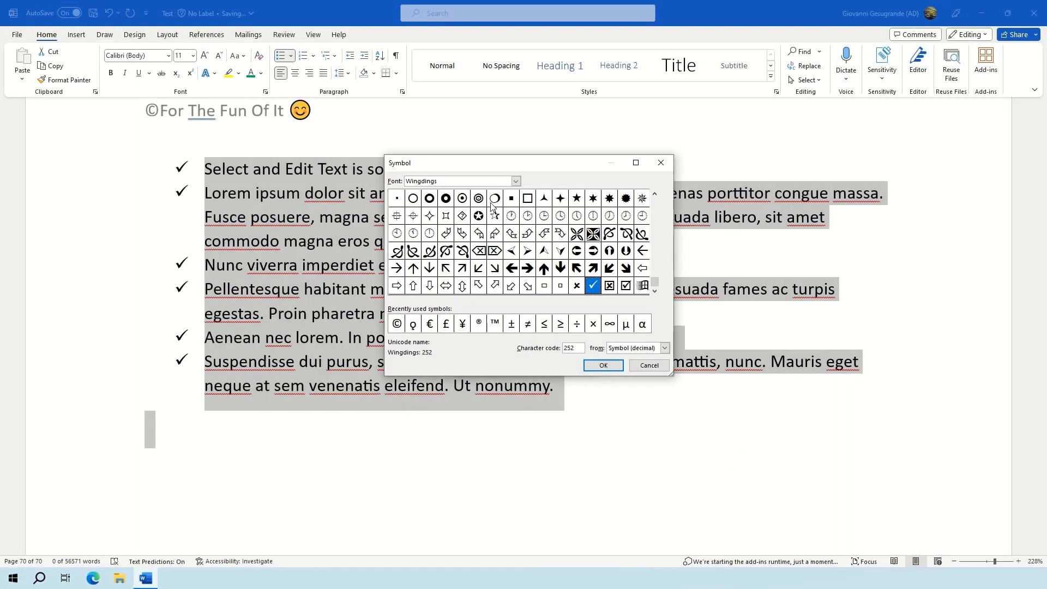
click(462, 199)
click(602, 365)
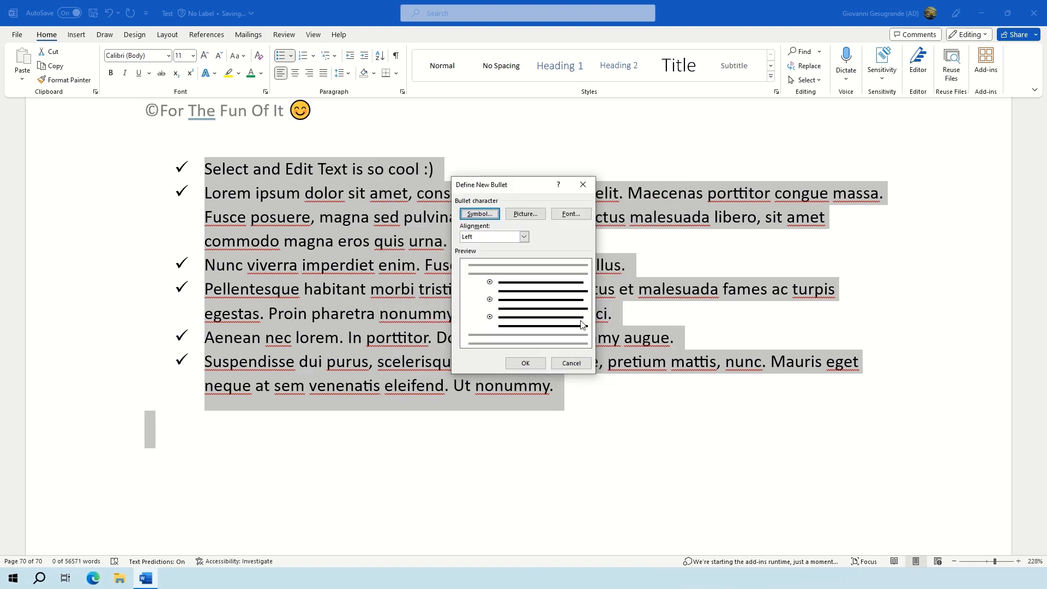
click(531, 368)
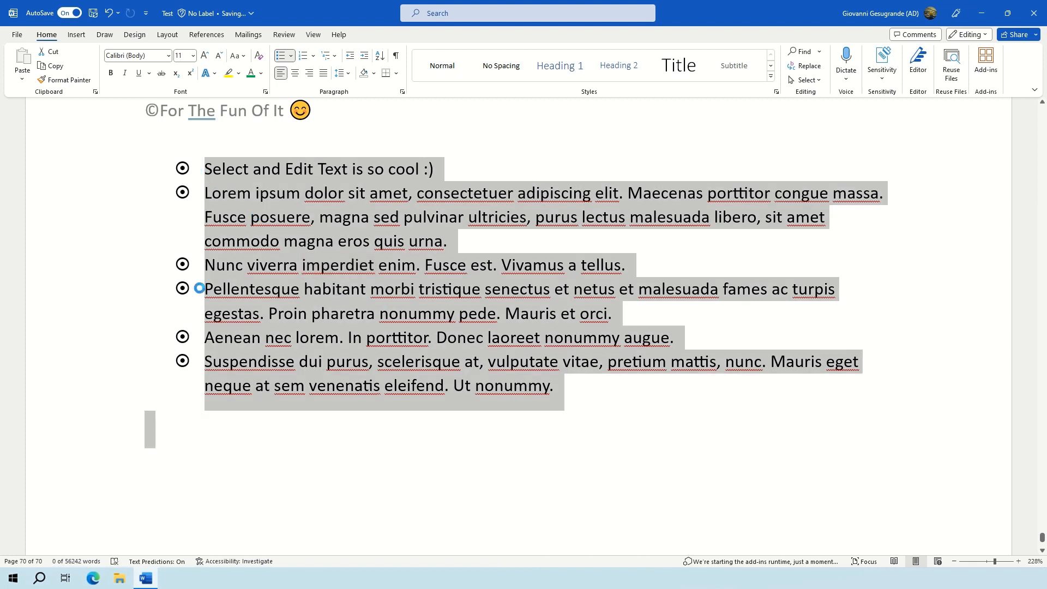
click(292, 56)
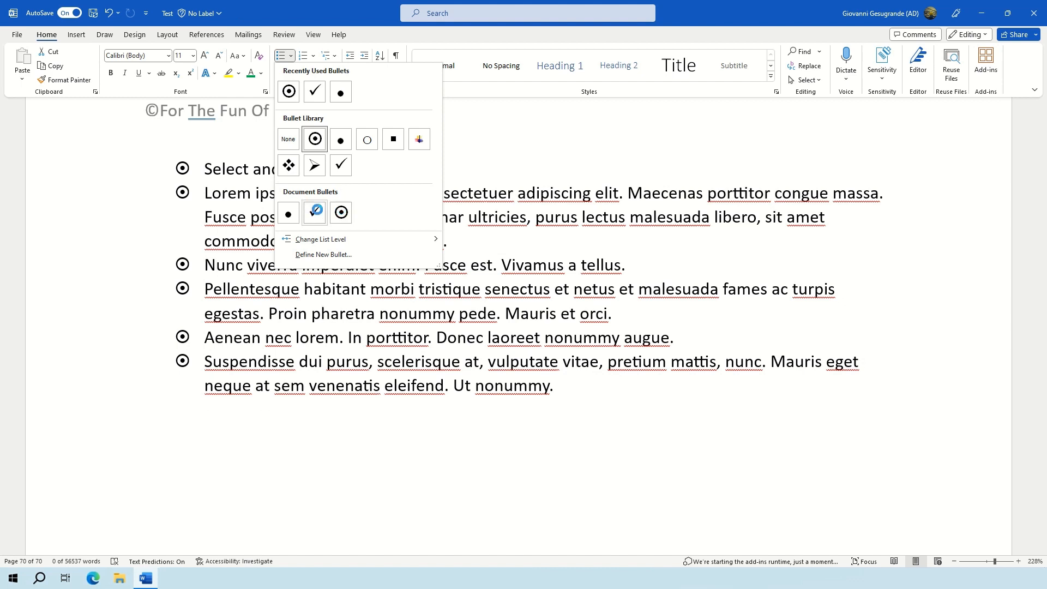
click(379, 336)
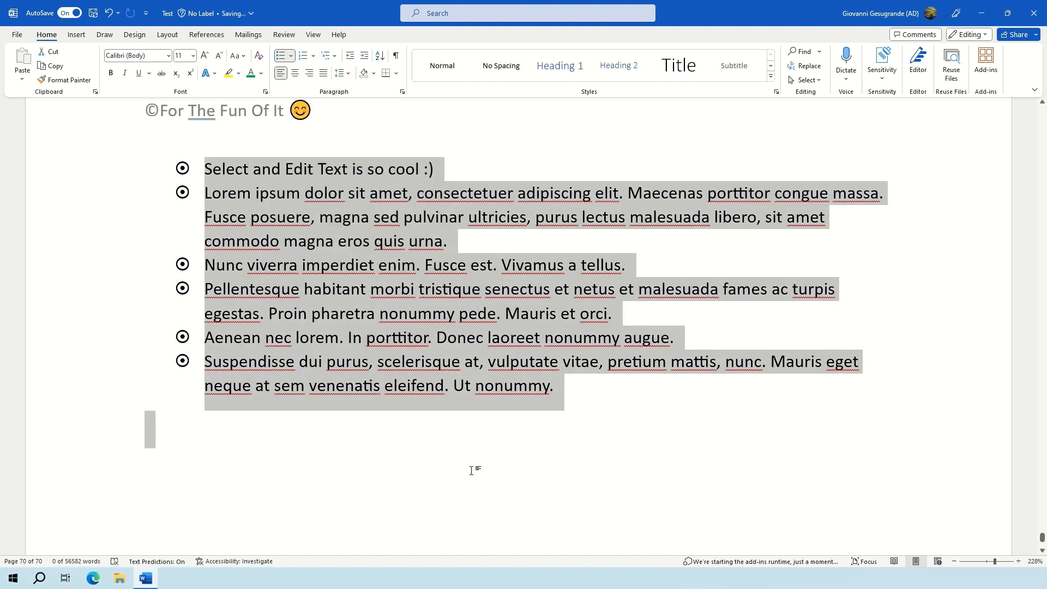
click(474, 464)
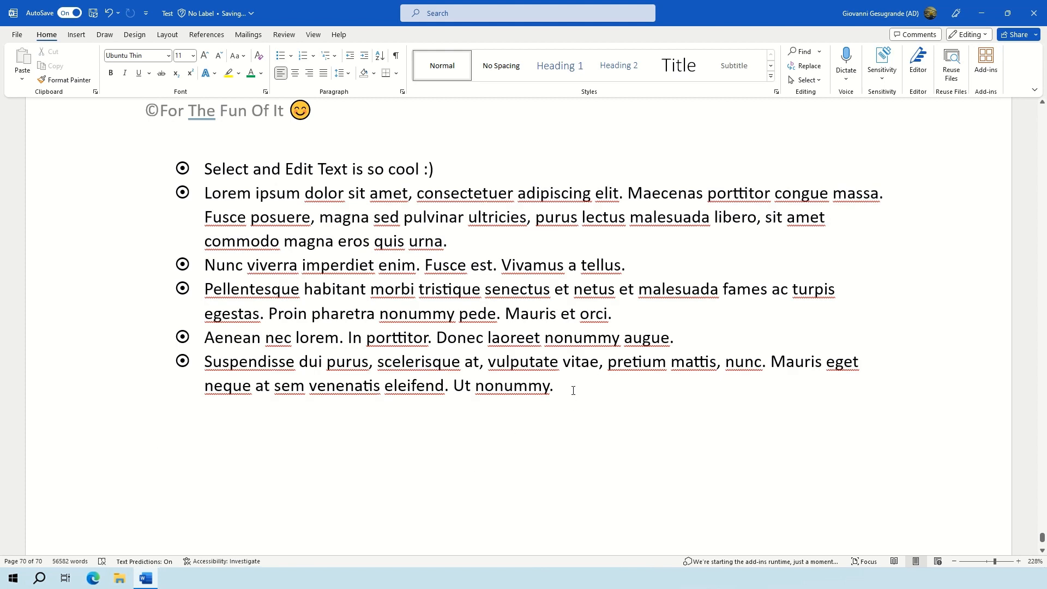
Turn the bulleted list starting with "Select and Edit Text is so cool :)" into a numbered list and clear all its formatting
drag(572, 390, 183, 163)
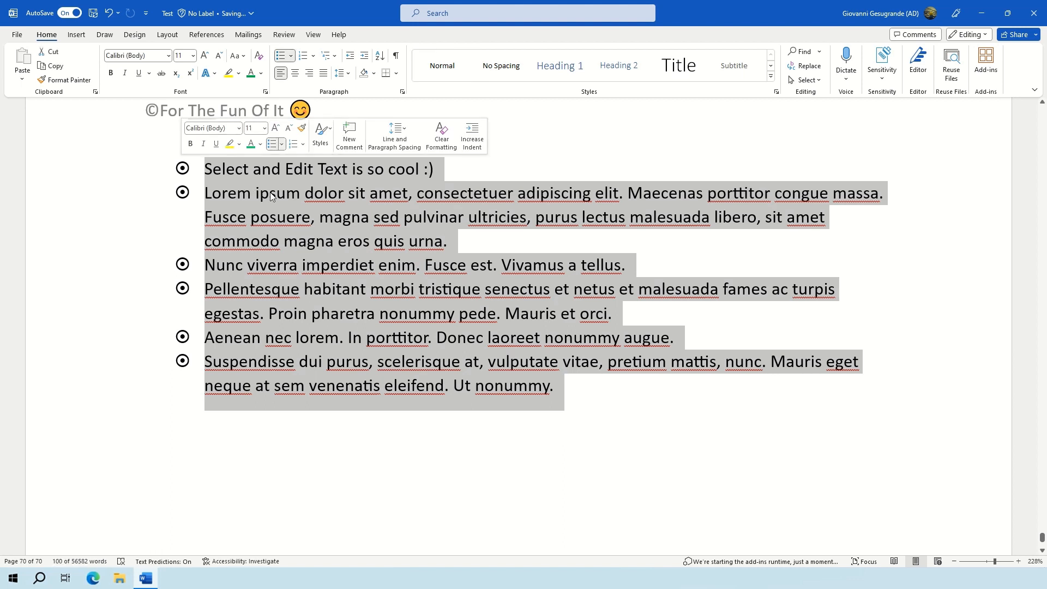
click(314, 58)
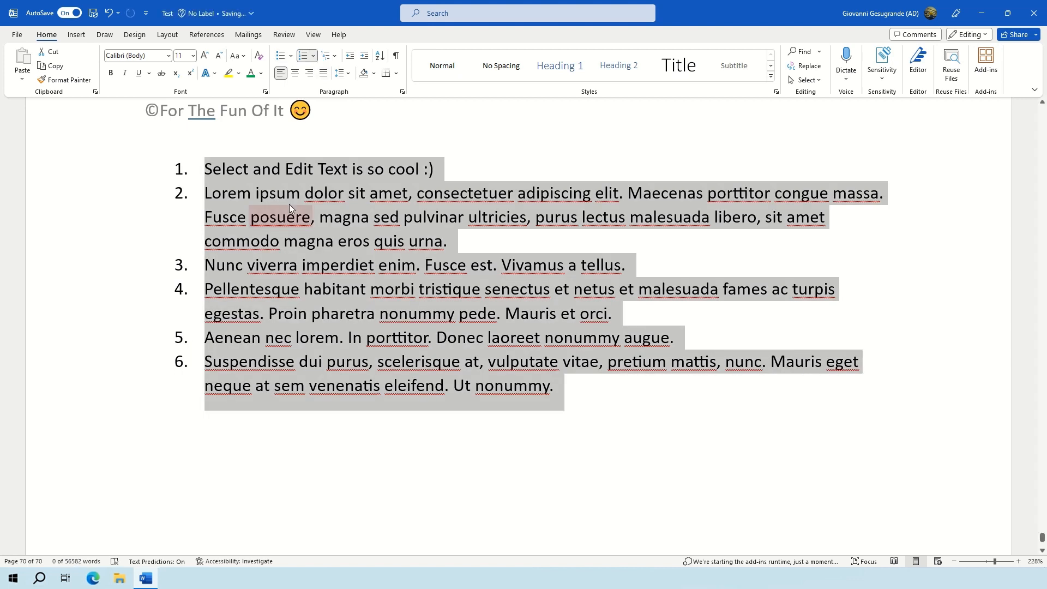
click(259, 57)
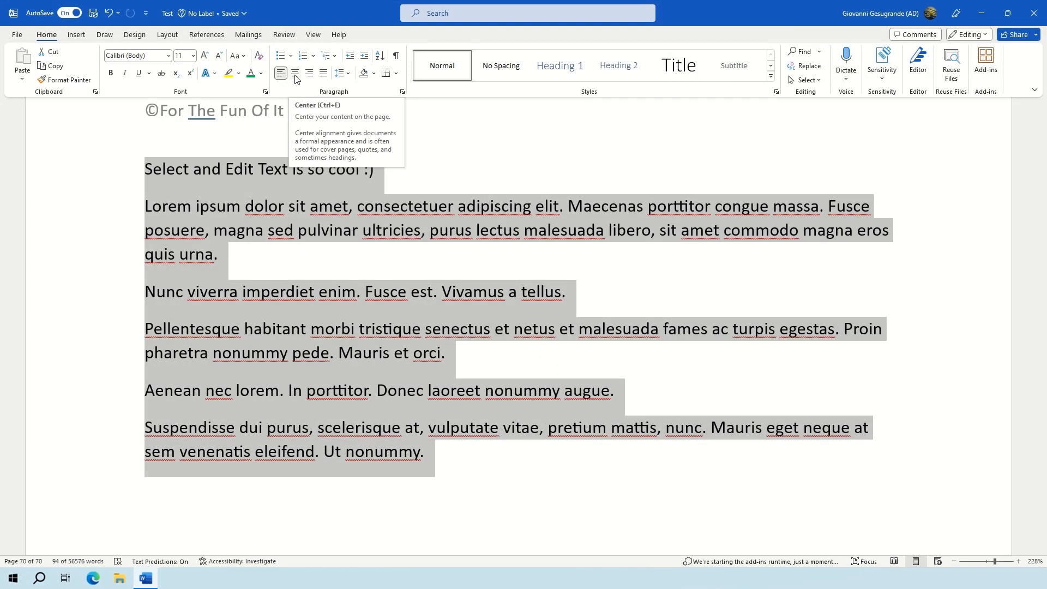
Try centered and right alignment on the selected paragraphs, ending with justified alignment
click(295, 76)
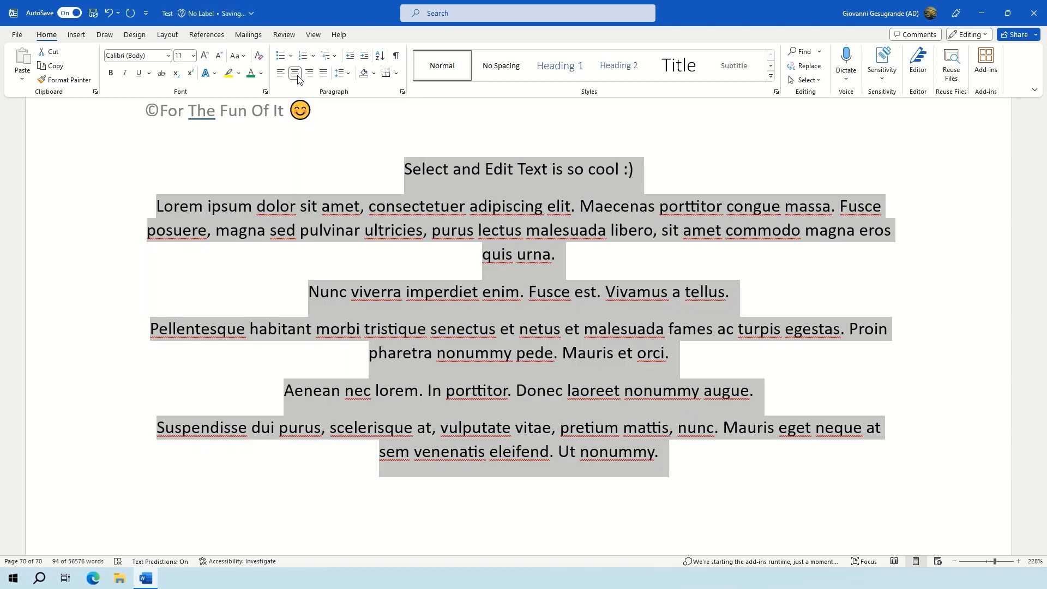
click(308, 77)
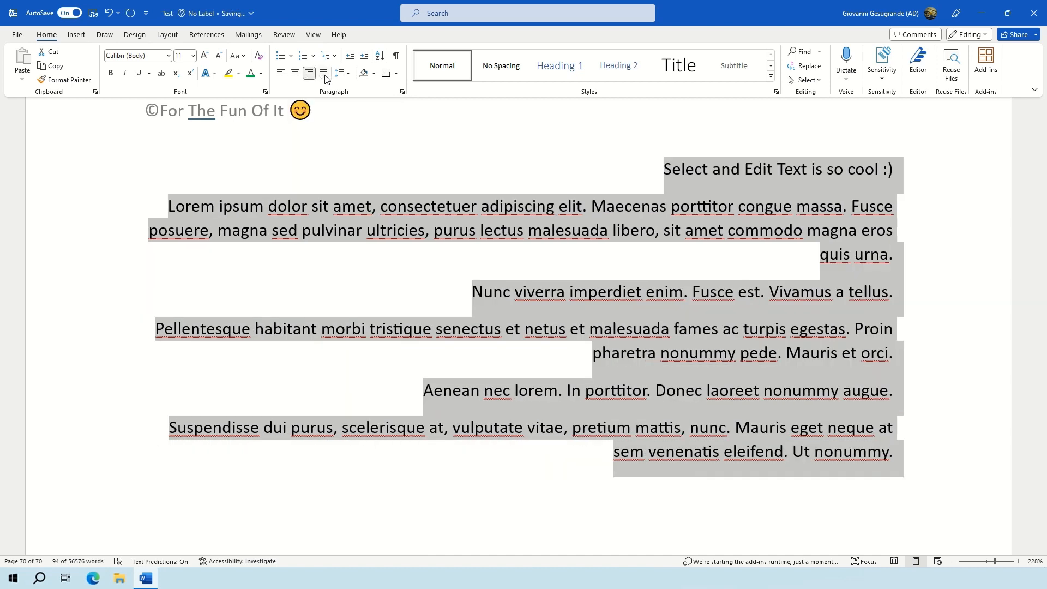
click(323, 76)
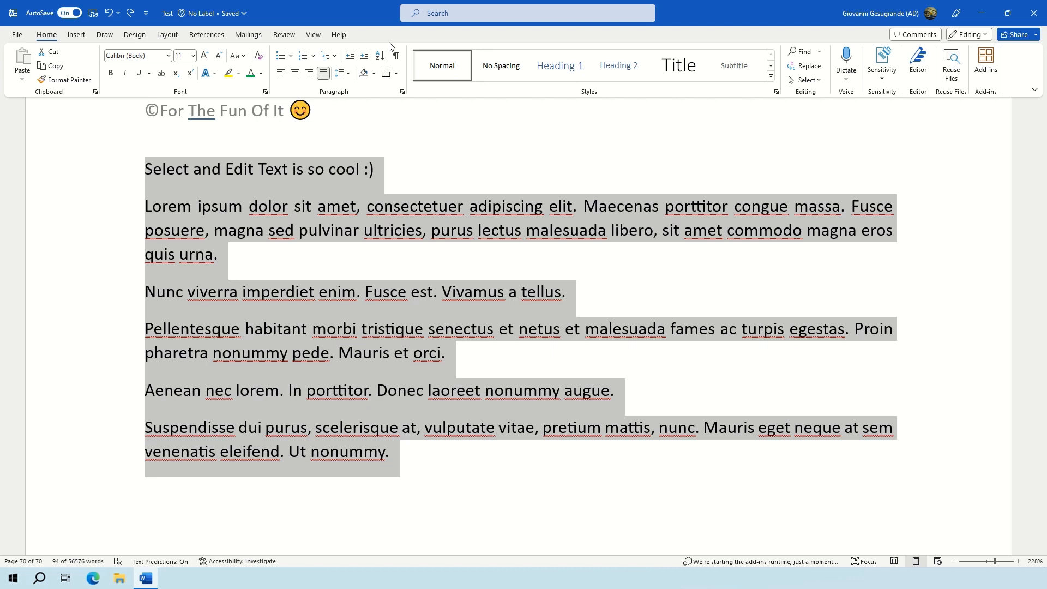
Apply a light orange paragraph shading from the theme colors to the selected paragraphs
click(375, 73)
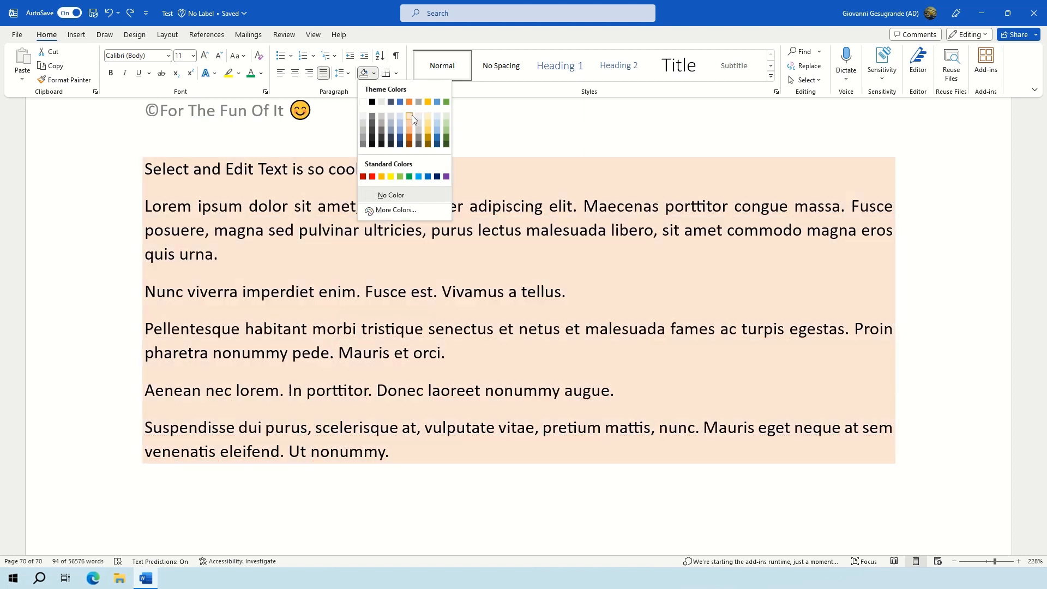
click(411, 116)
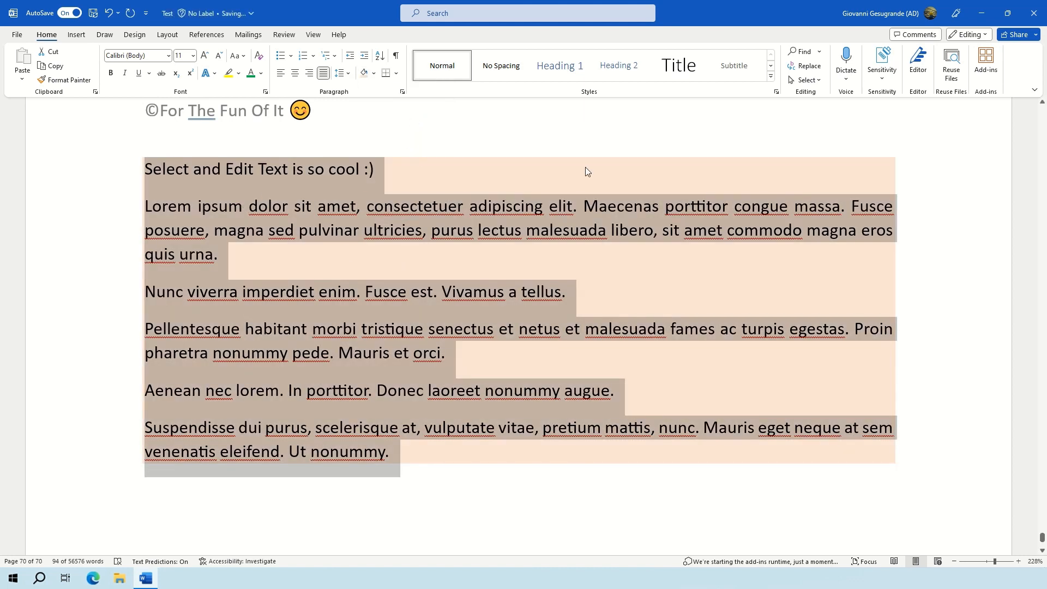
click(614, 174)
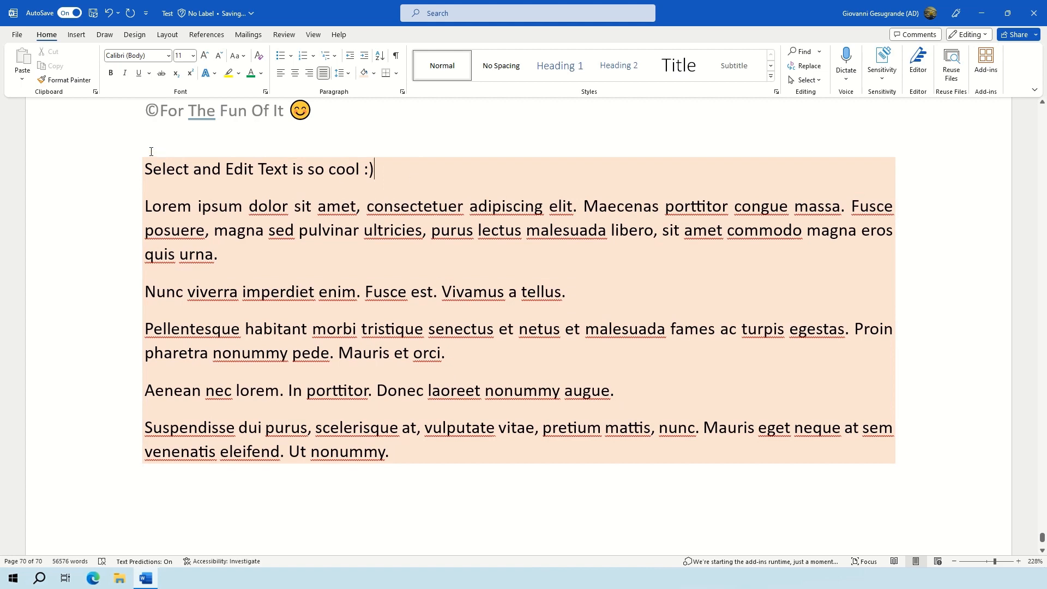
Add inside horizontal borders between all the shaded paragraphs from "Select and Edit Text is so cool :)" onward
drag(112, 168, 123, 406)
scroll(122, 406, up, 3)
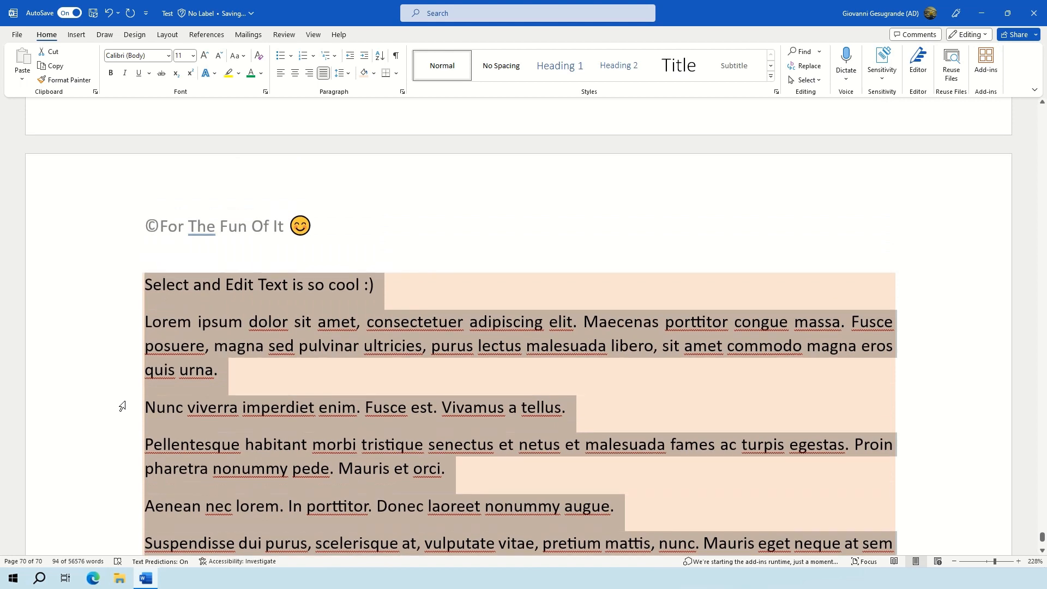
scroll(122, 406, down, 1)
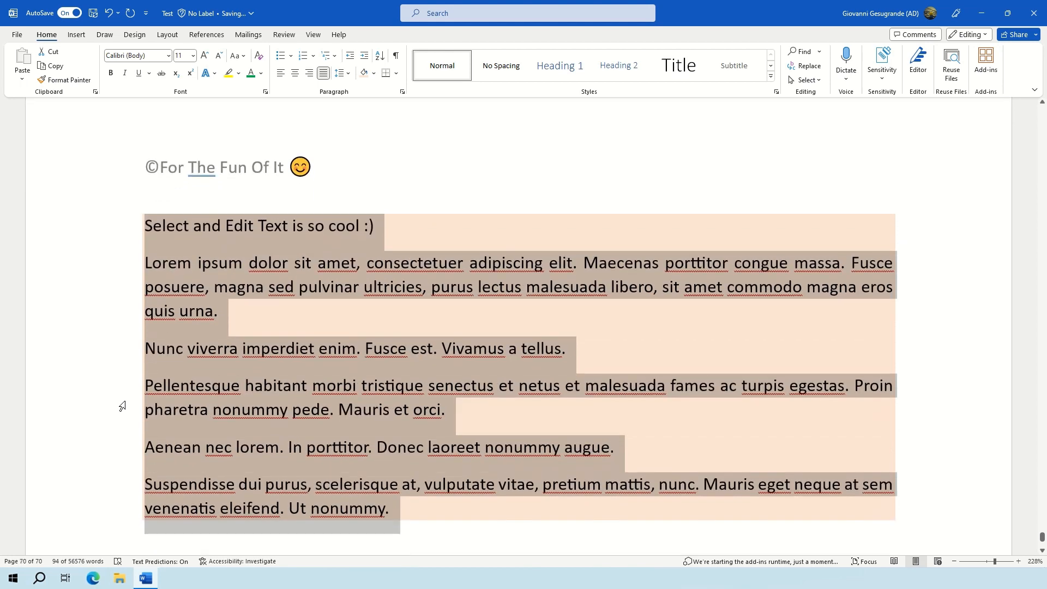
click(396, 74)
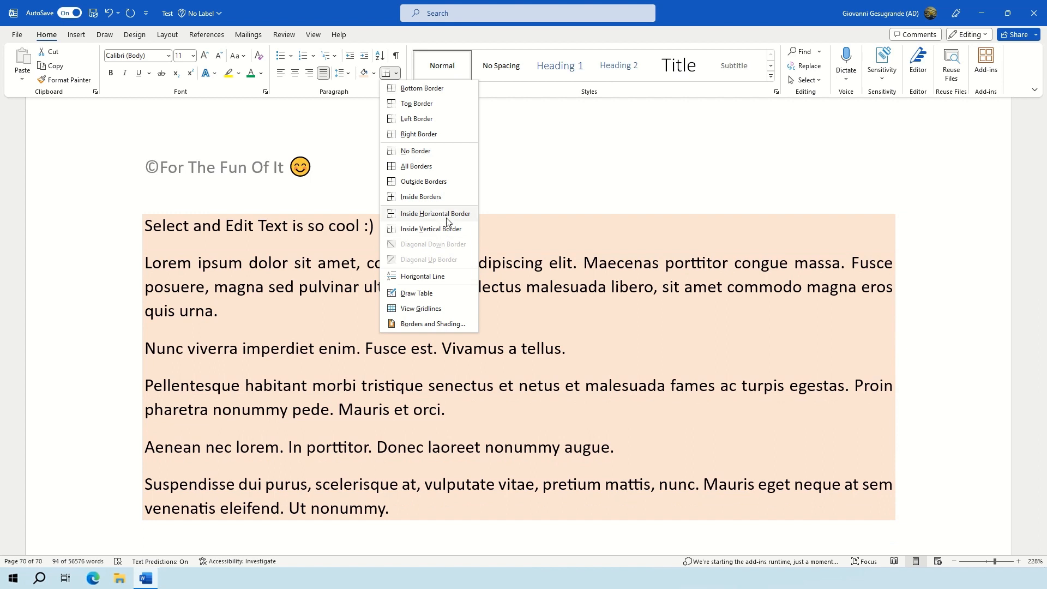
click(447, 216)
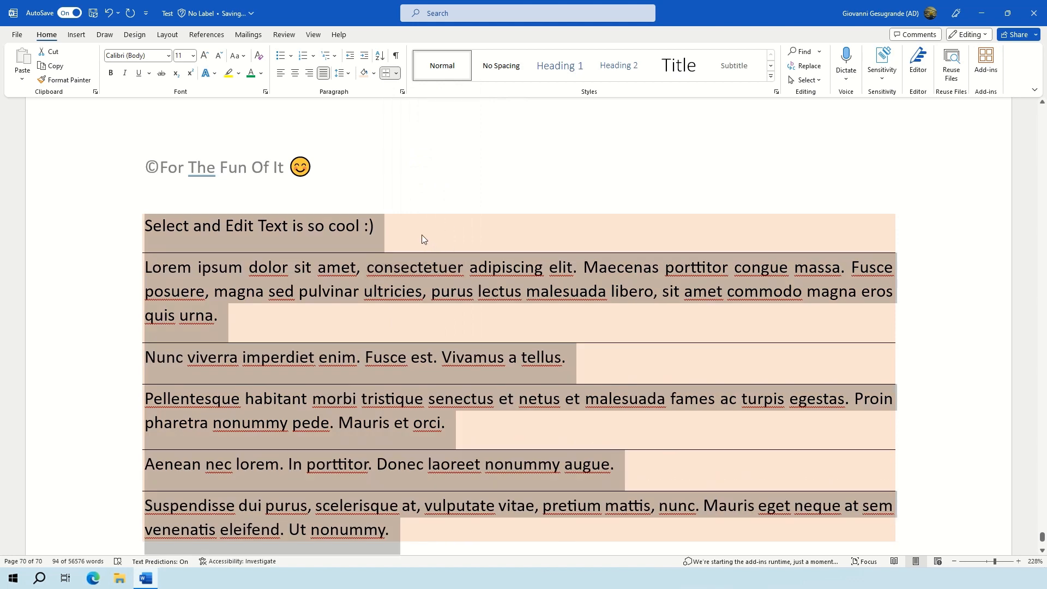
click(420, 234)
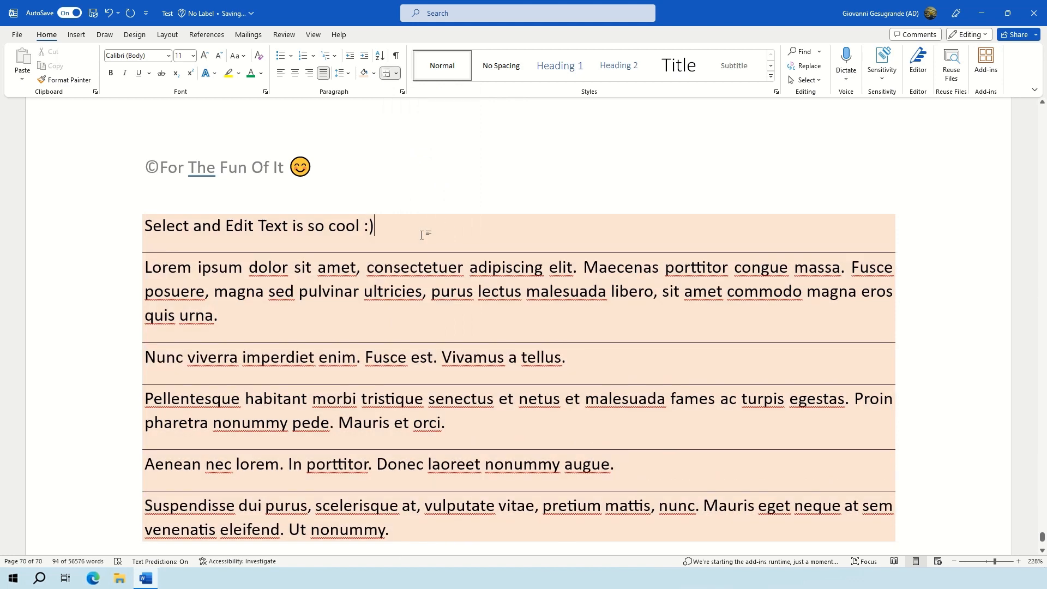
Insert a horizontal line after the "Select and Edit Text is so cool :)" paragraph
click(396, 74)
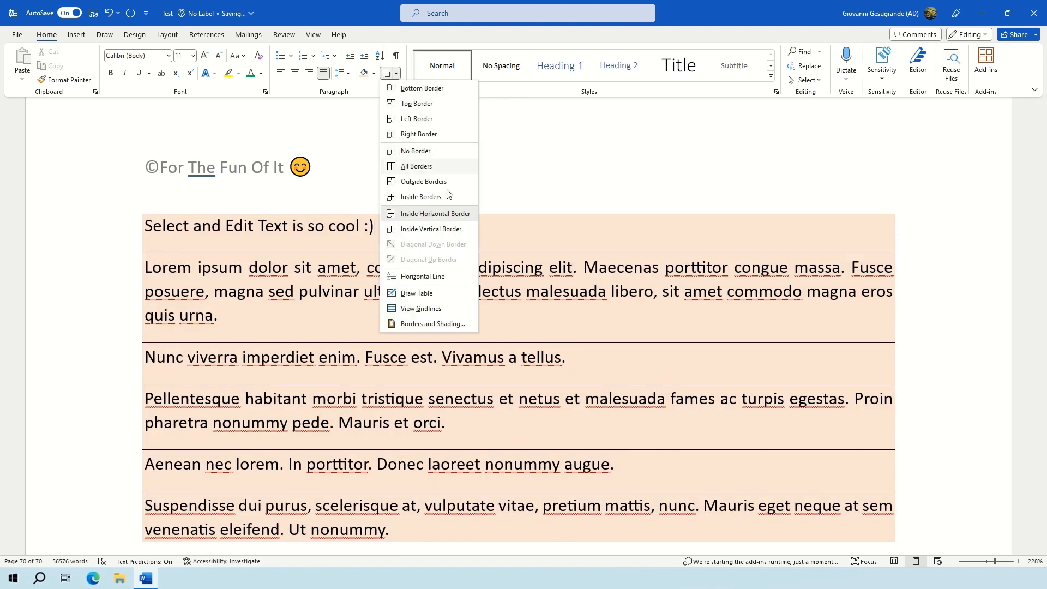
click(457, 276)
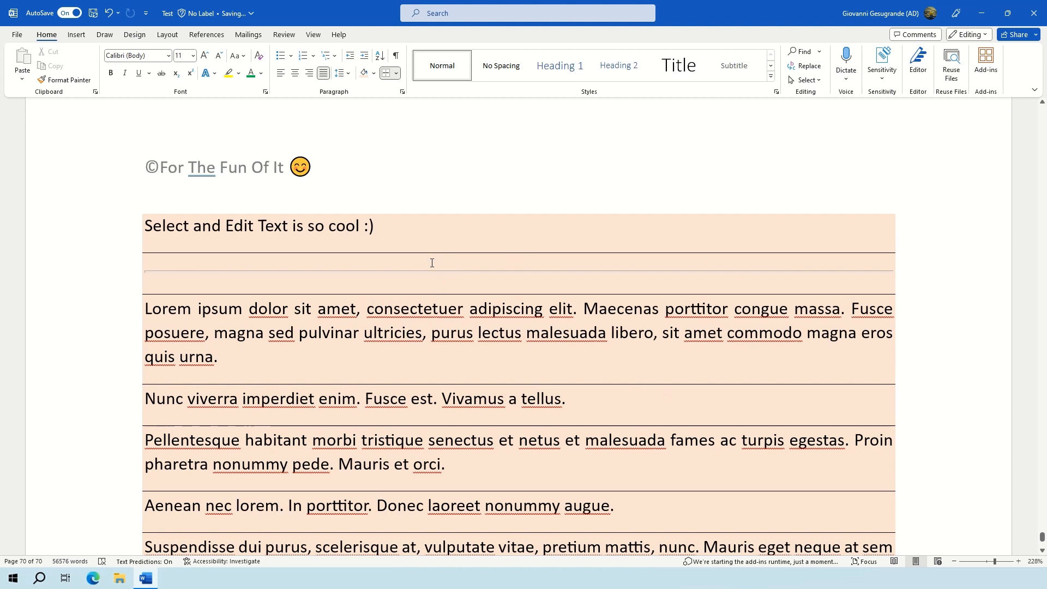
click(397, 74)
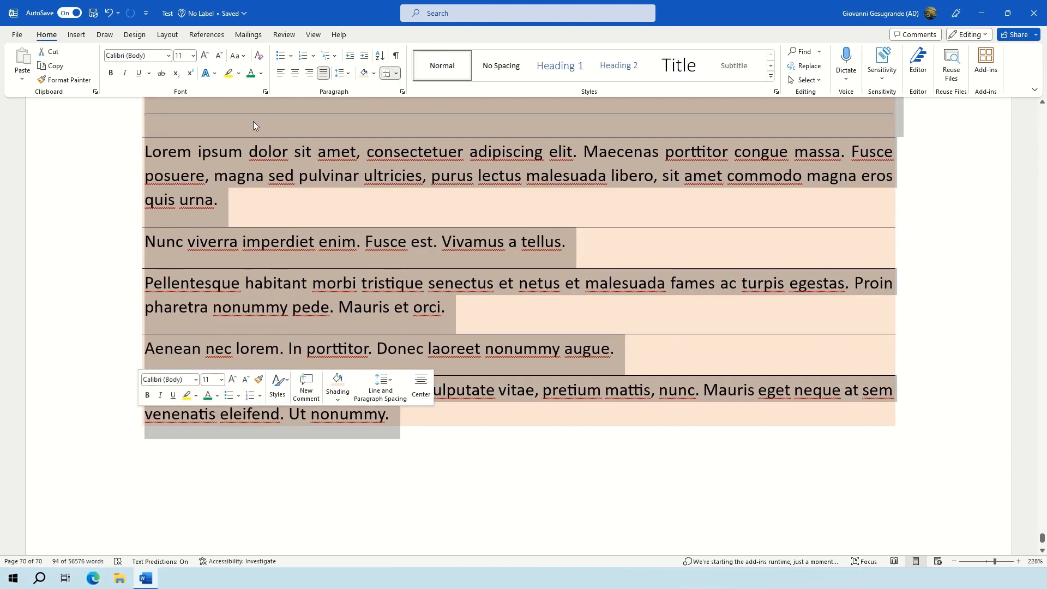
Clear all formatting from the shaded, bordered paragraphs and delete the horizontal line below "Select and Edit Text is so cool :)"
key(ctrl+z)
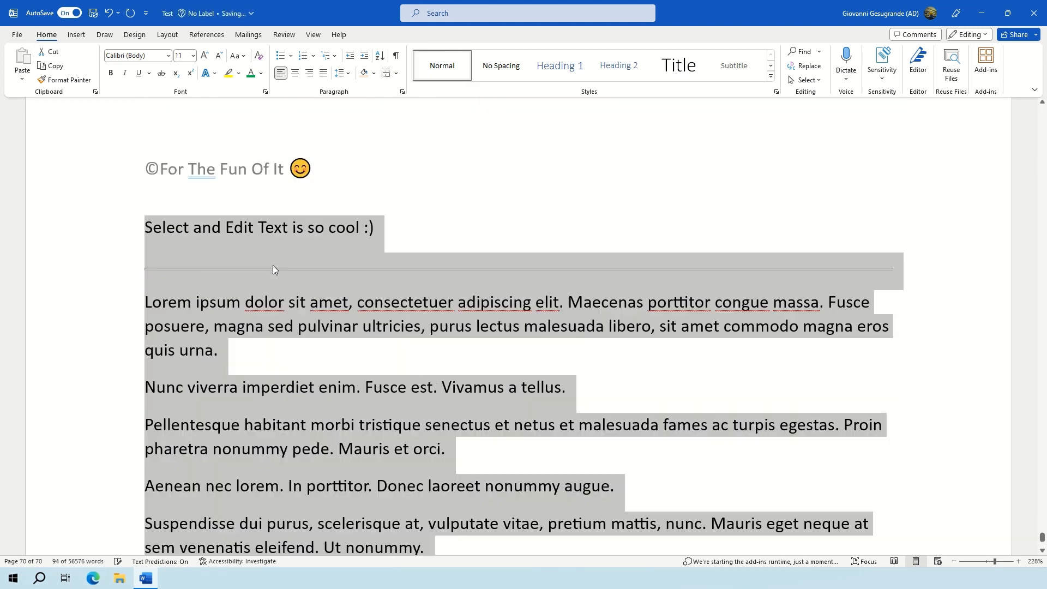
scroll(275, 270, up, 1)
click(116, 358)
key(Delete)
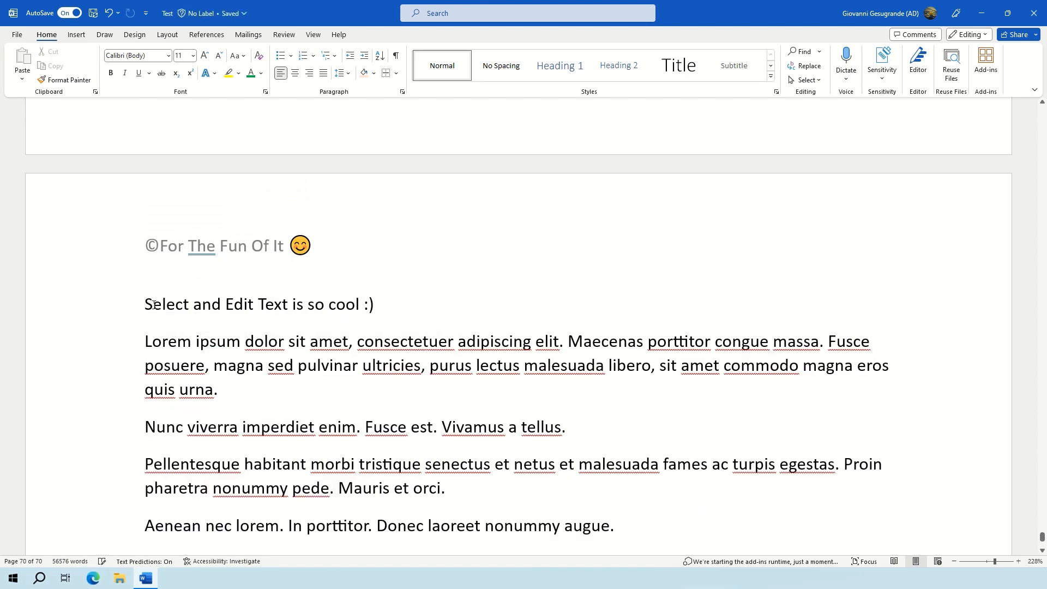
Try a multiple line spacing of 0.5 on the paragraphs from "Select and Edit Text is so cool :)" to "Vivamus a tellus." and undo it
drag(142, 309, 660, 427)
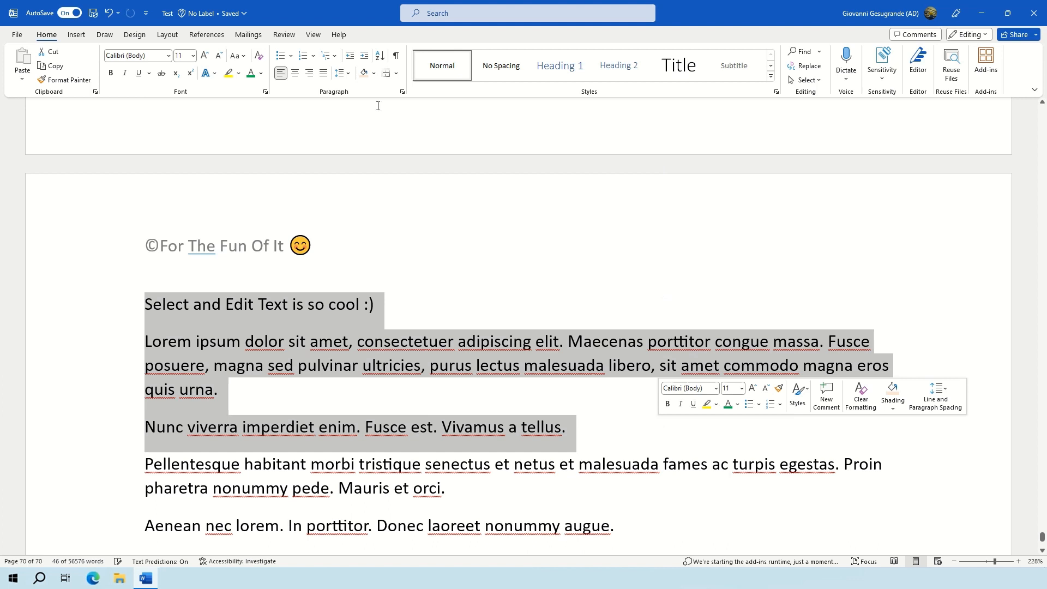
click(344, 77)
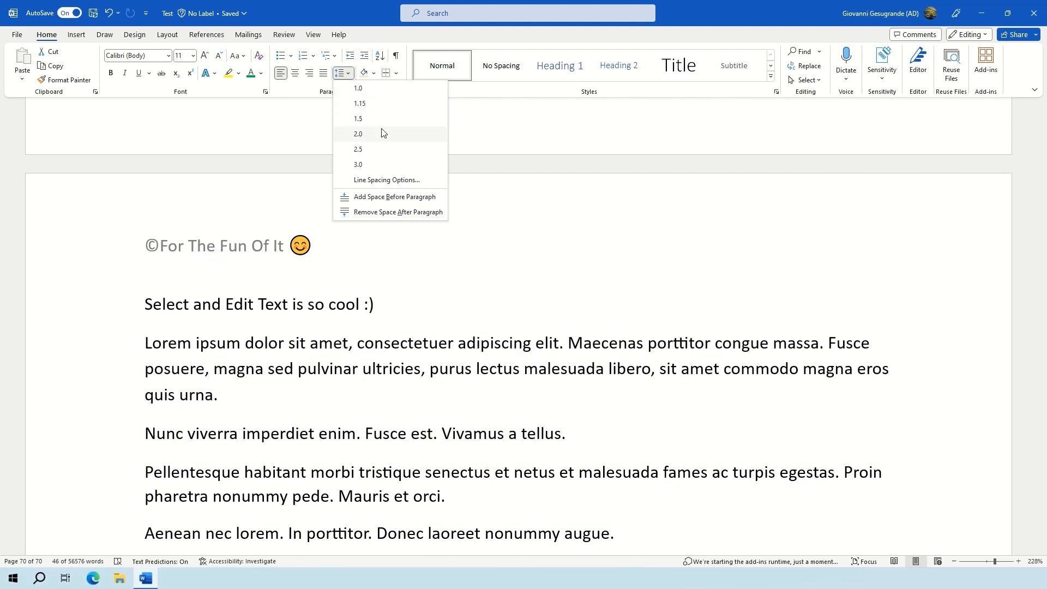
click(399, 179)
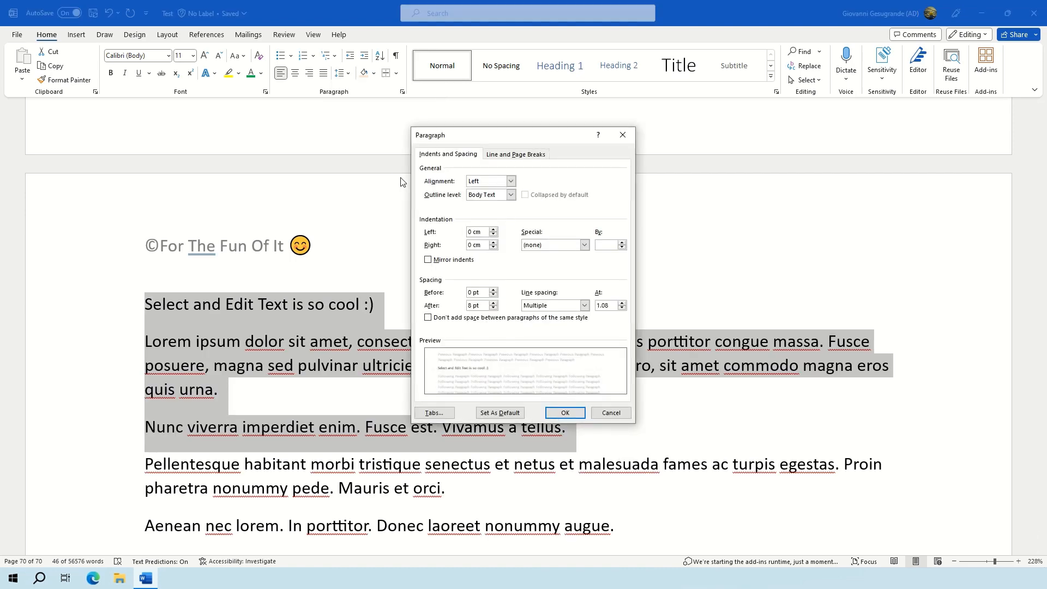
click(596, 305)
click(621, 308)
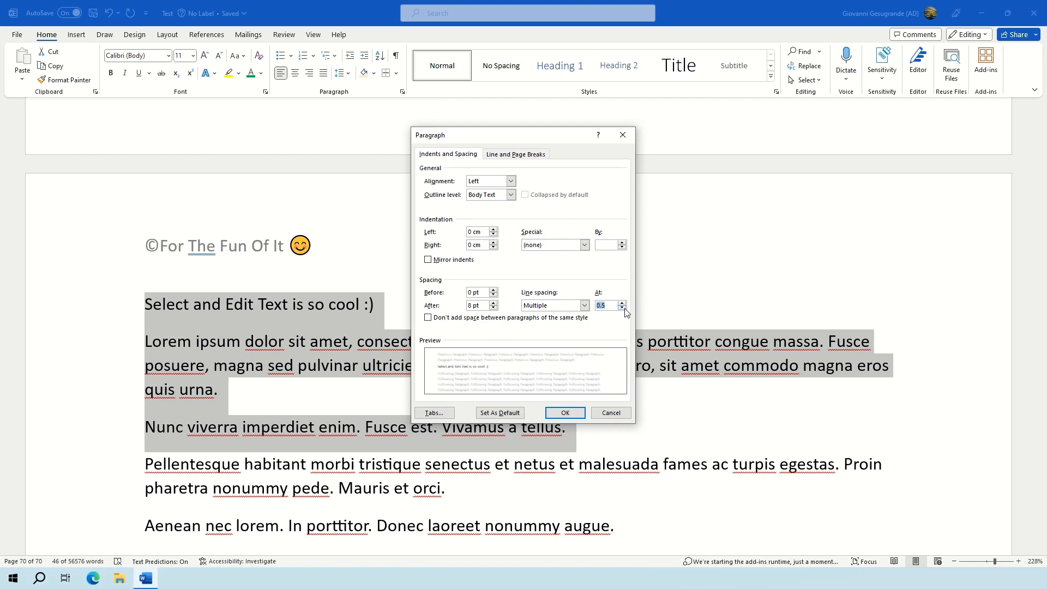
click(577, 412)
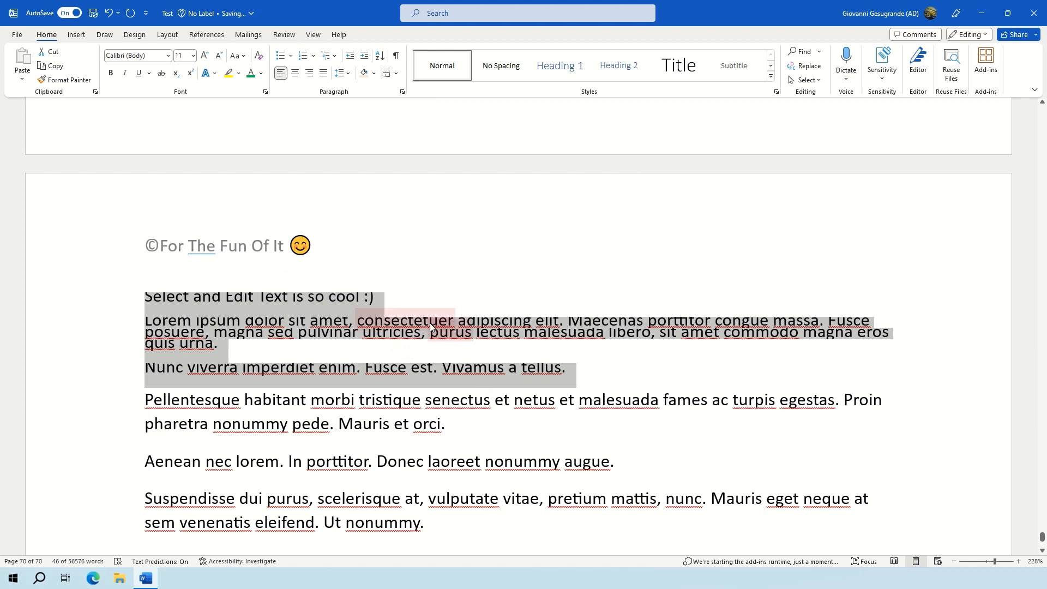
key(ctrl+z)
Set the line spacing of the three selected paragraphs to 1.15
click(343, 73)
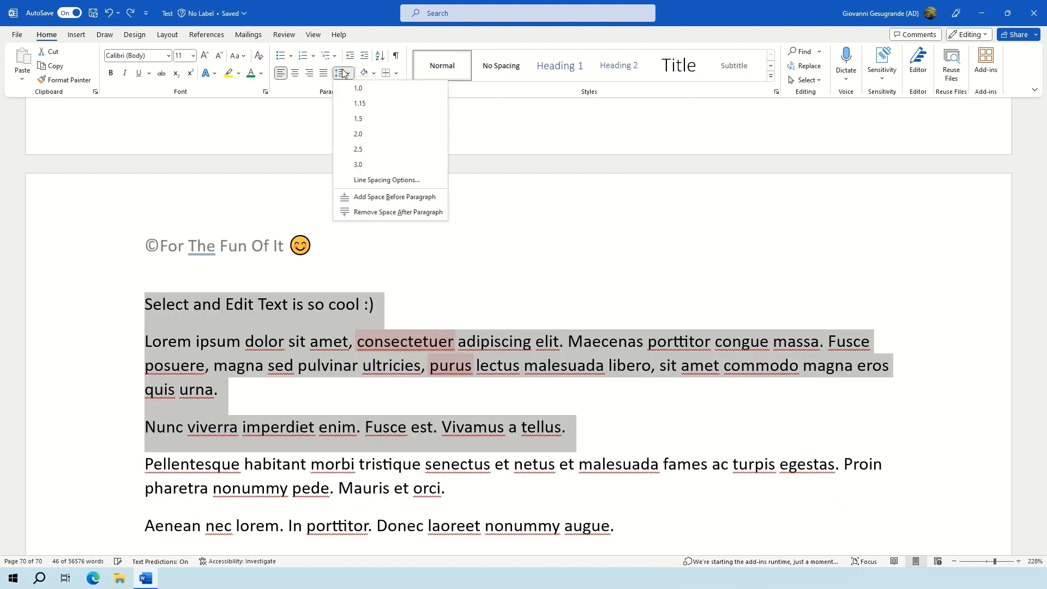
click(374, 103)
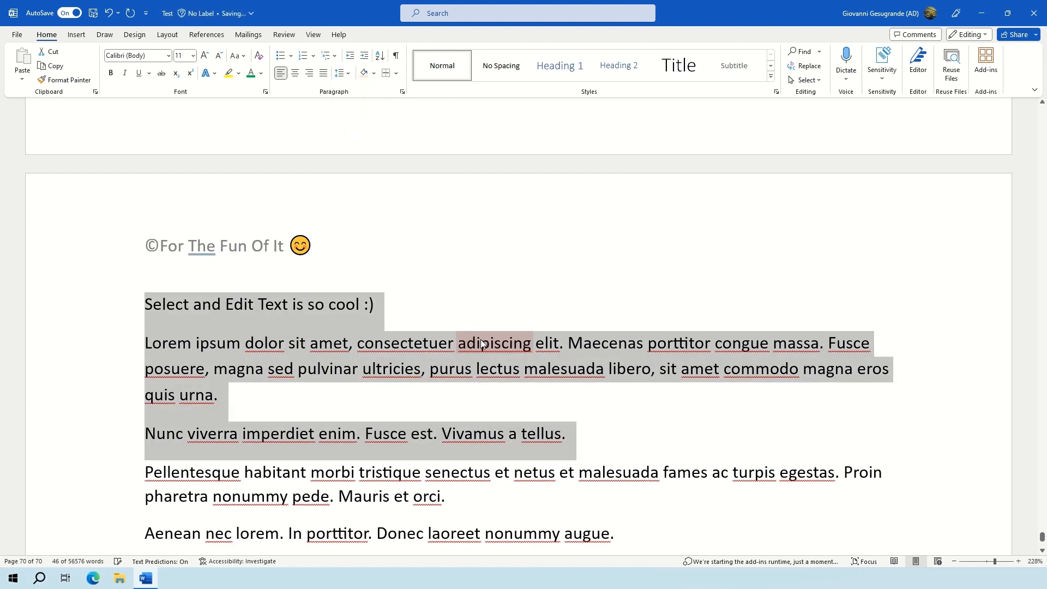
click(593, 401)
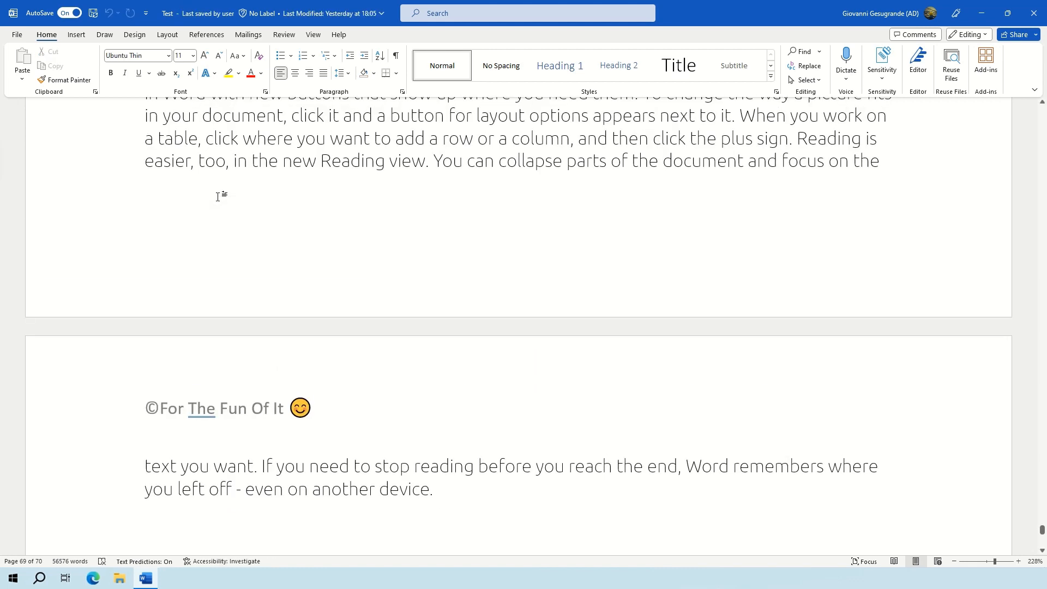
Copy the formatting of the "need to stop reading..." text with Format Painter onto the sample paragraphs on the last page
scroll(217, 196, down, 5)
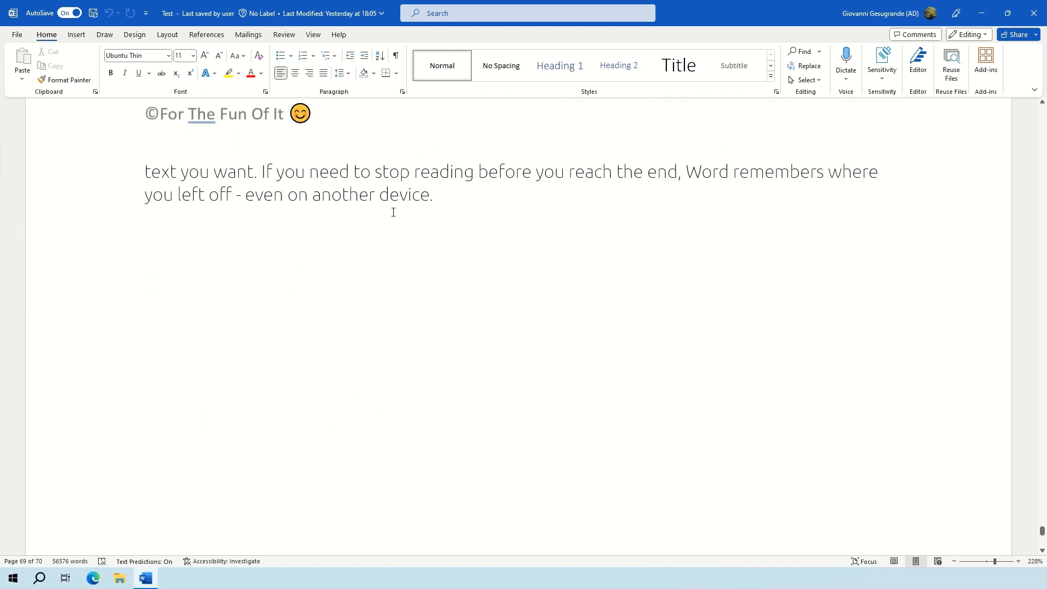
drag(440, 199, 320, 171)
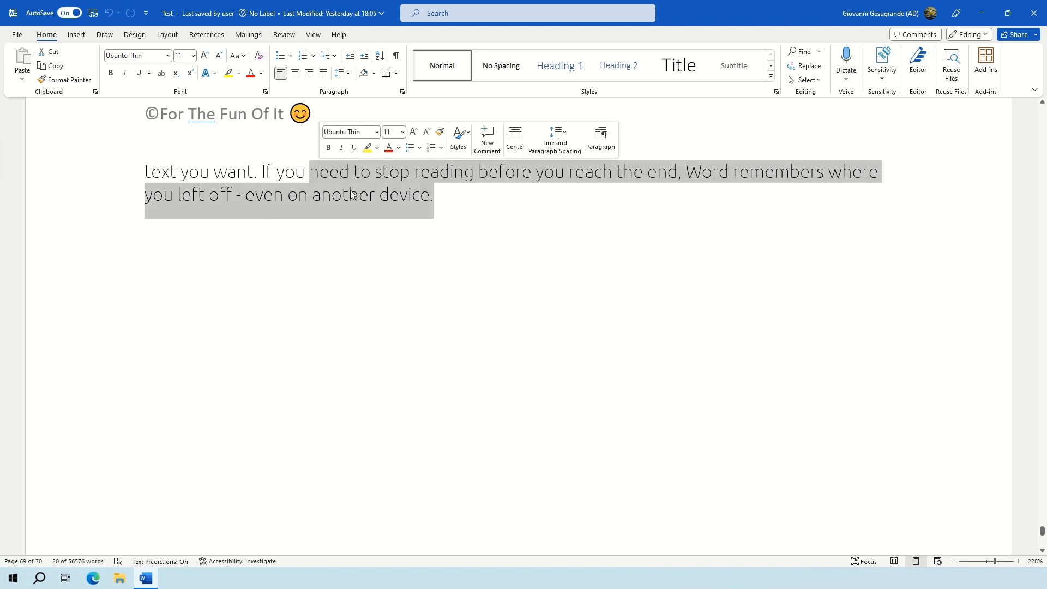
click(79, 80)
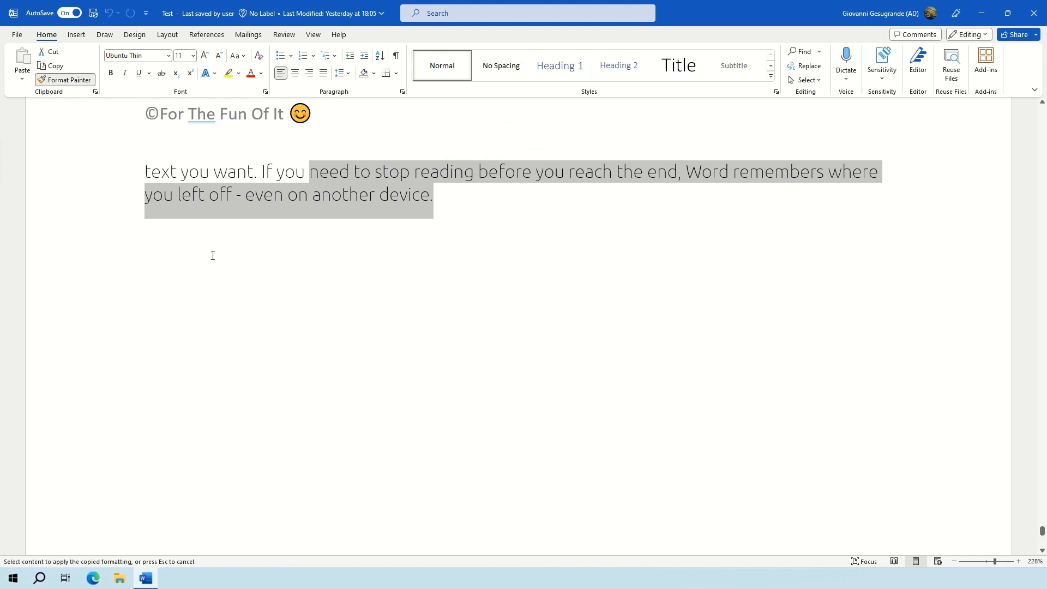
scroll(213, 255, down, 3)
scroll(213, 255, down, 6)
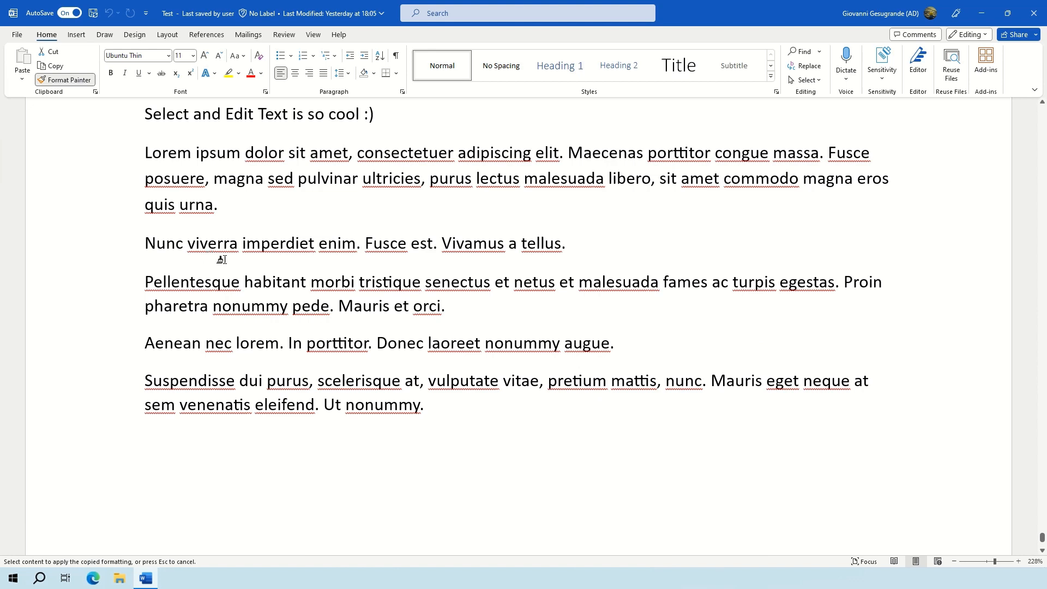
scroll(230, 260, up, 1)
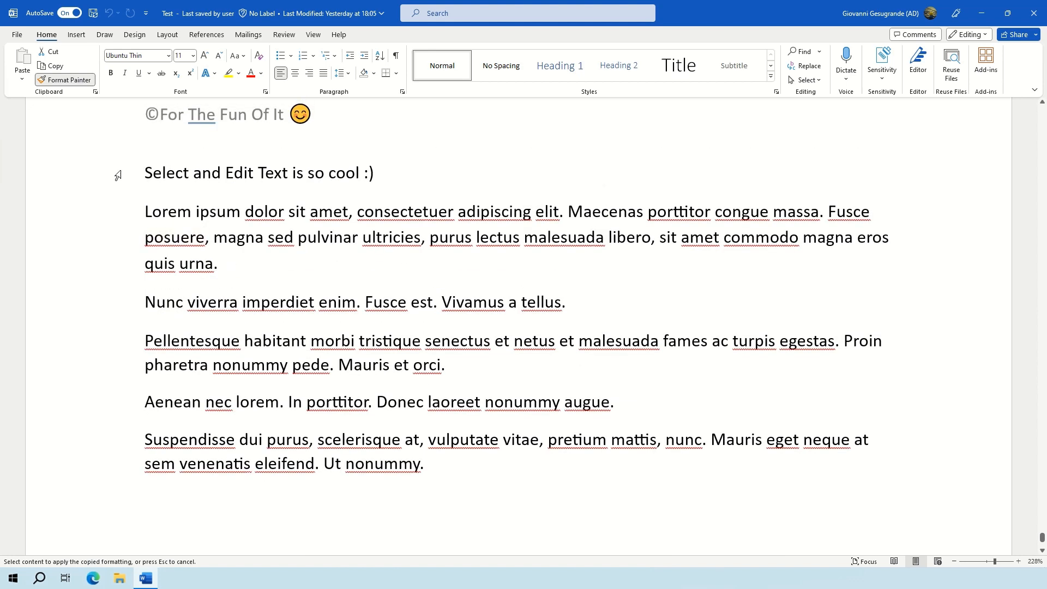
drag(123, 211, 173, 474)
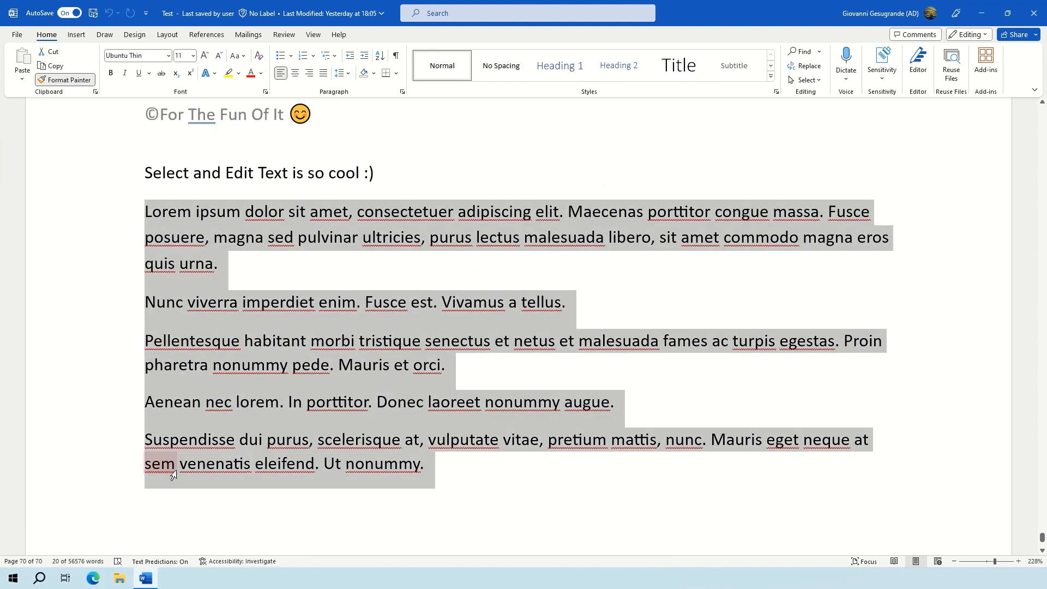
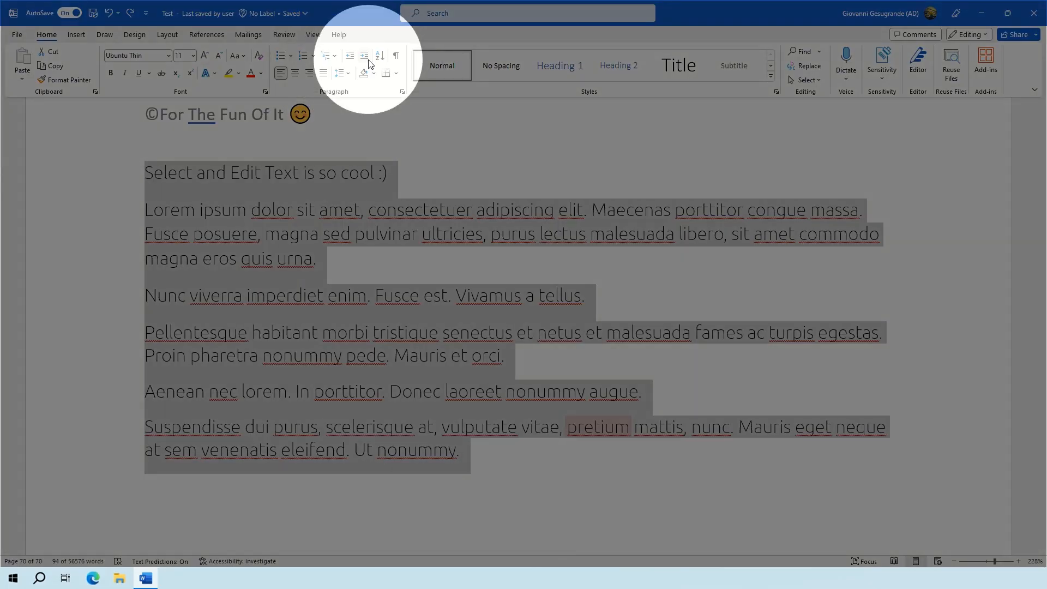
Try increasing the indent of the selected paragraphs by three levels and bring them back to the margin
click(368, 64)
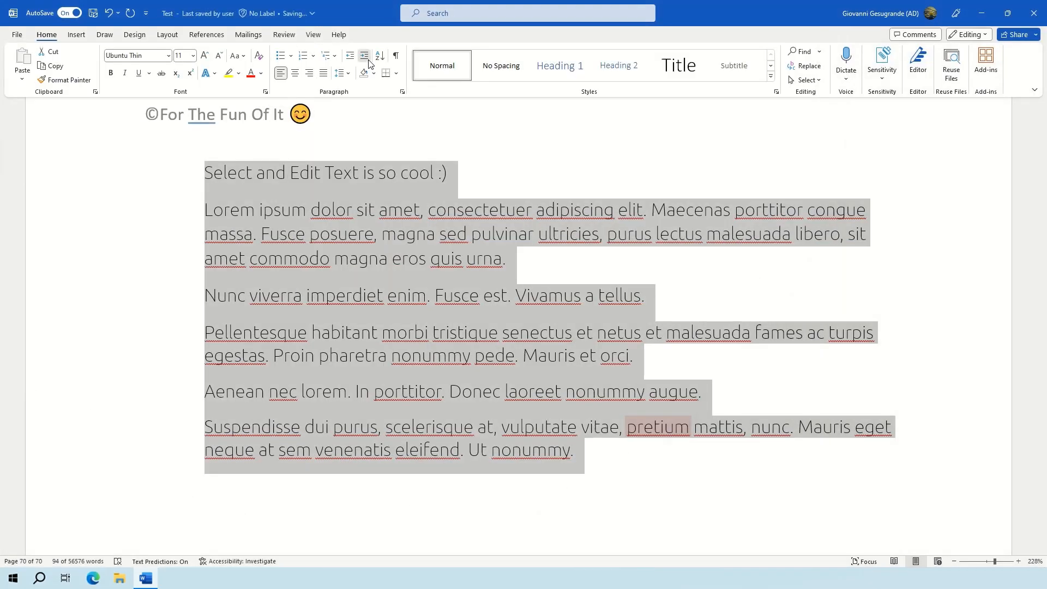
click(369, 63)
click(369, 64)
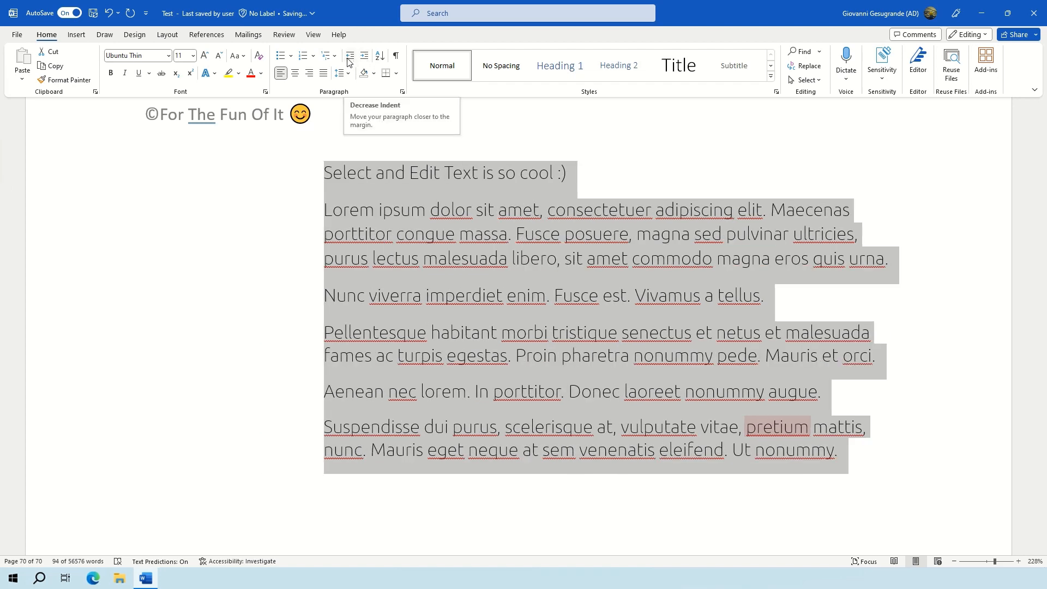
click(349, 57)
click(349, 56)
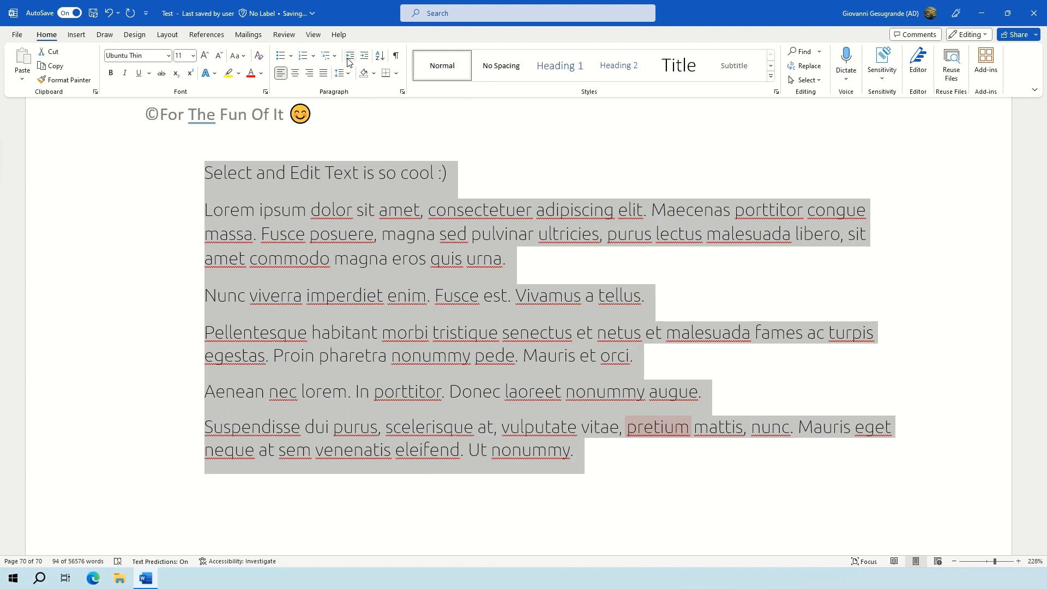
click(349, 56)
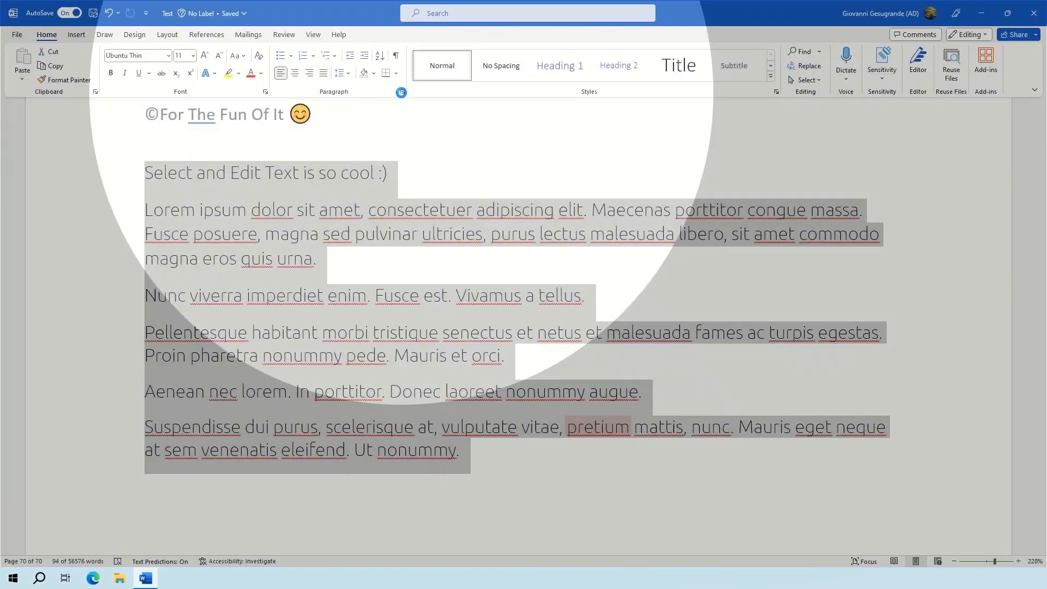
Set the left indentation of the selected paragraphs to 1 cm, toggling mirror indents on and off
click(402, 93)
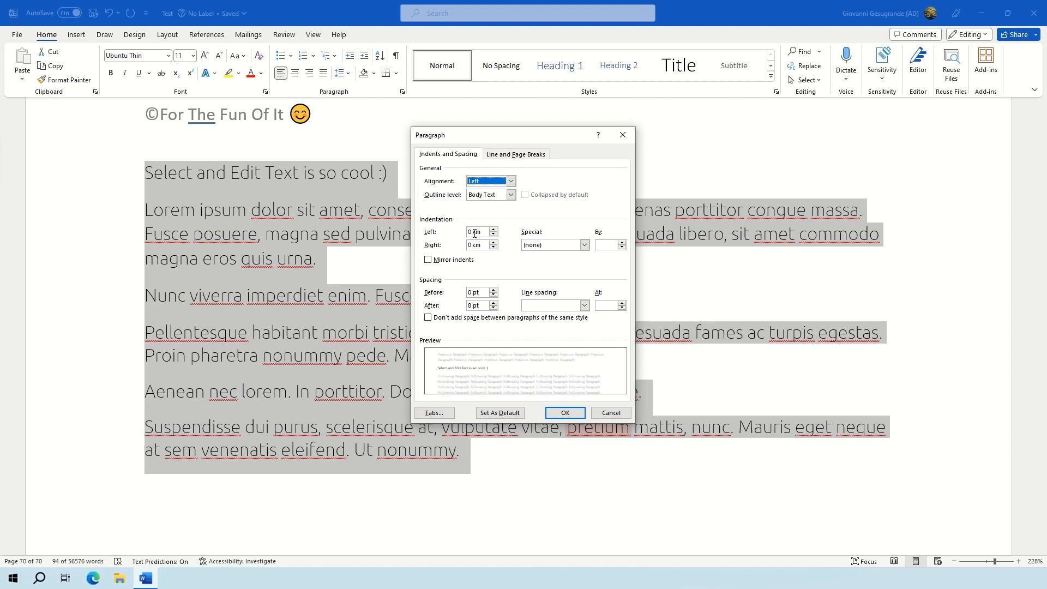
click(493, 230)
click(494, 230)
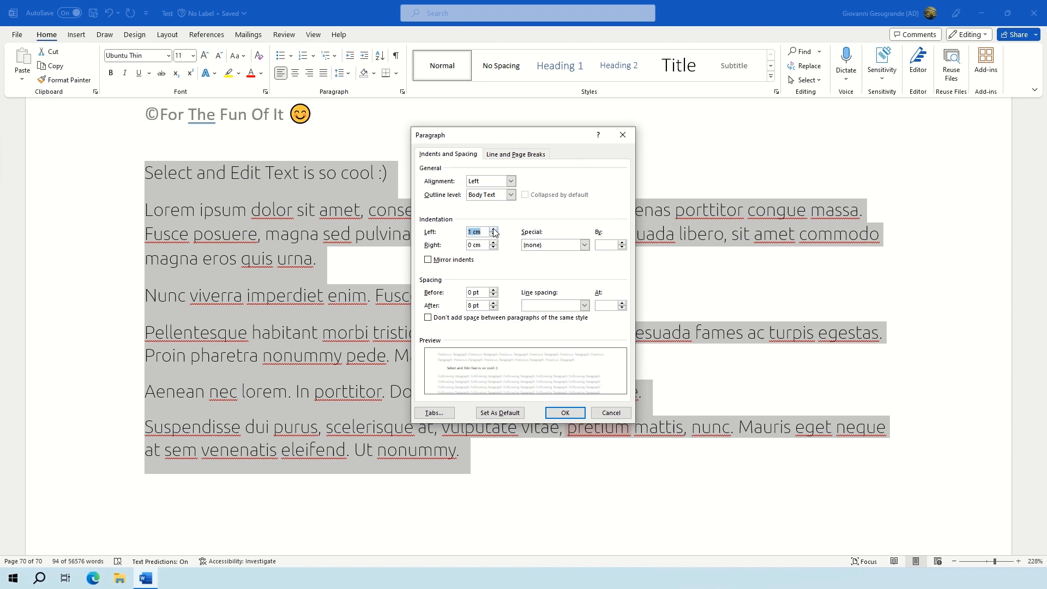
click(429, 259)
click(428, 260)
click(565, 414)
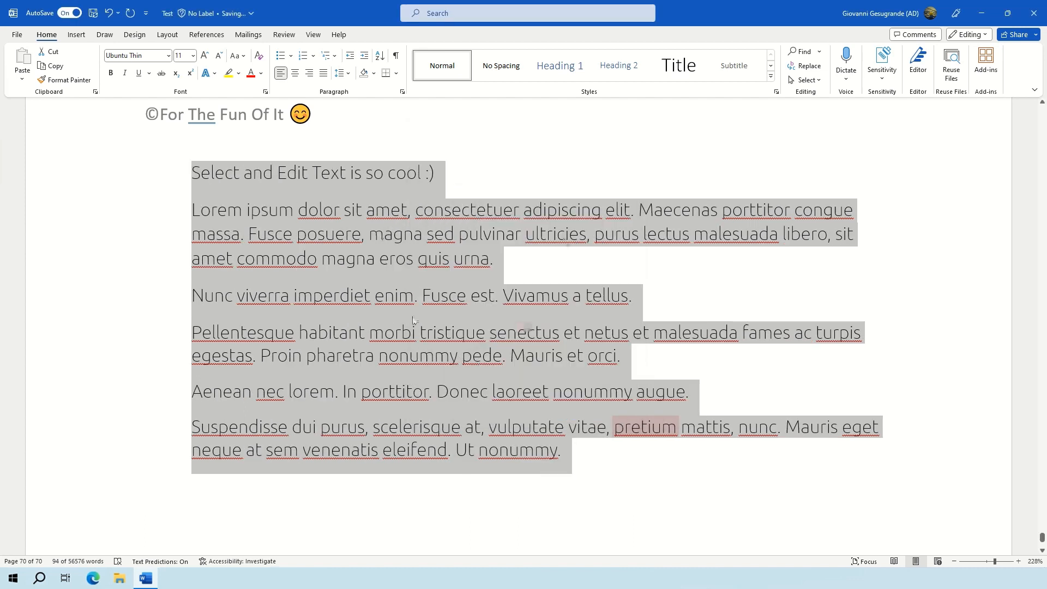
Increase the right indentation of the selected paragraphs in the paragraph settings
click(402, 92)
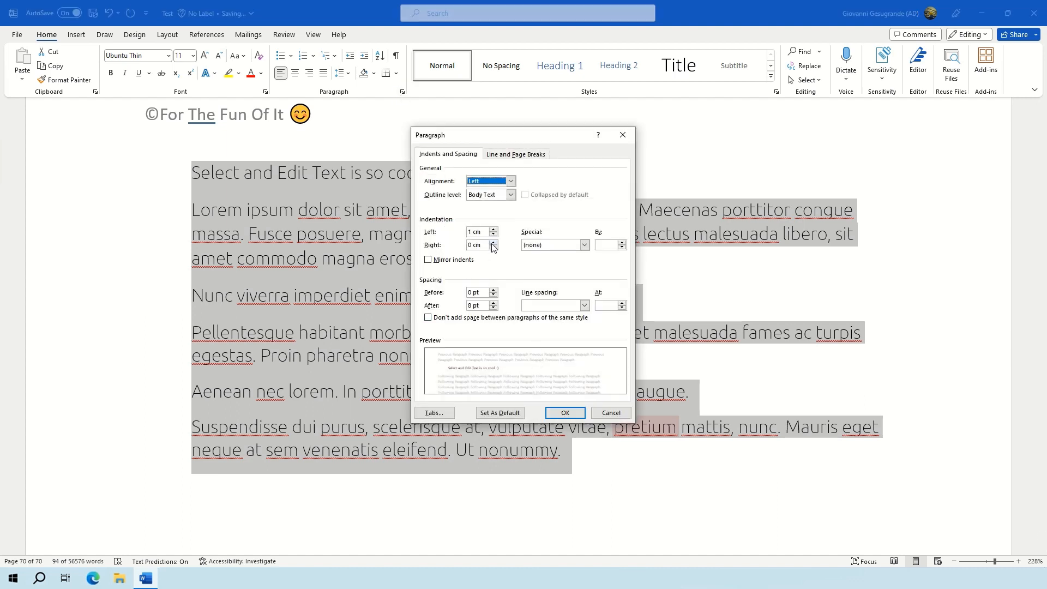
click(493, 243)
click(564, 412)
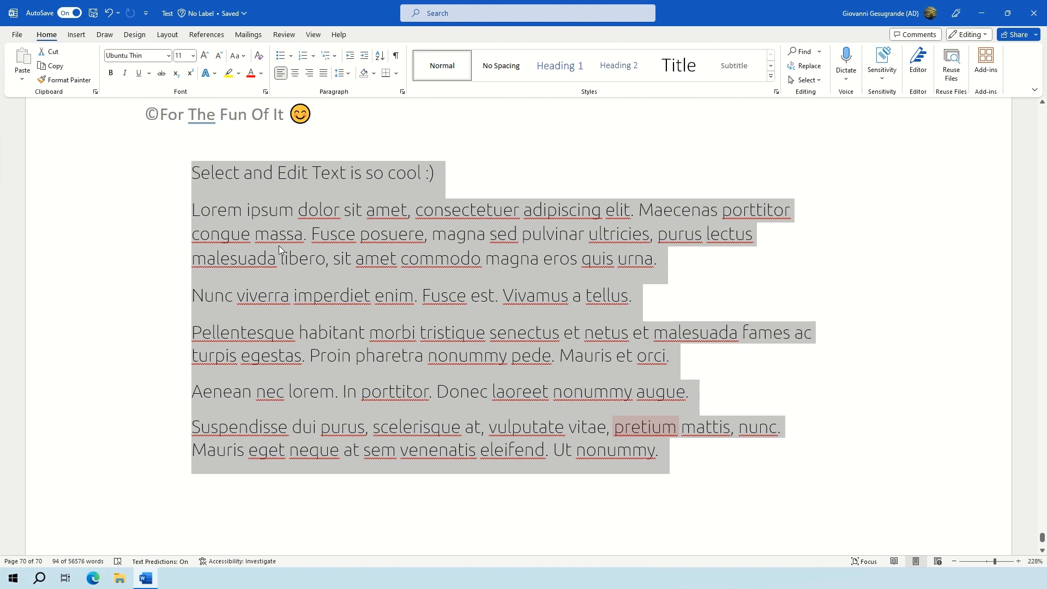
Show the ruler on the document's first page and turn the gridlines on and off again
key(ctrl+Home)
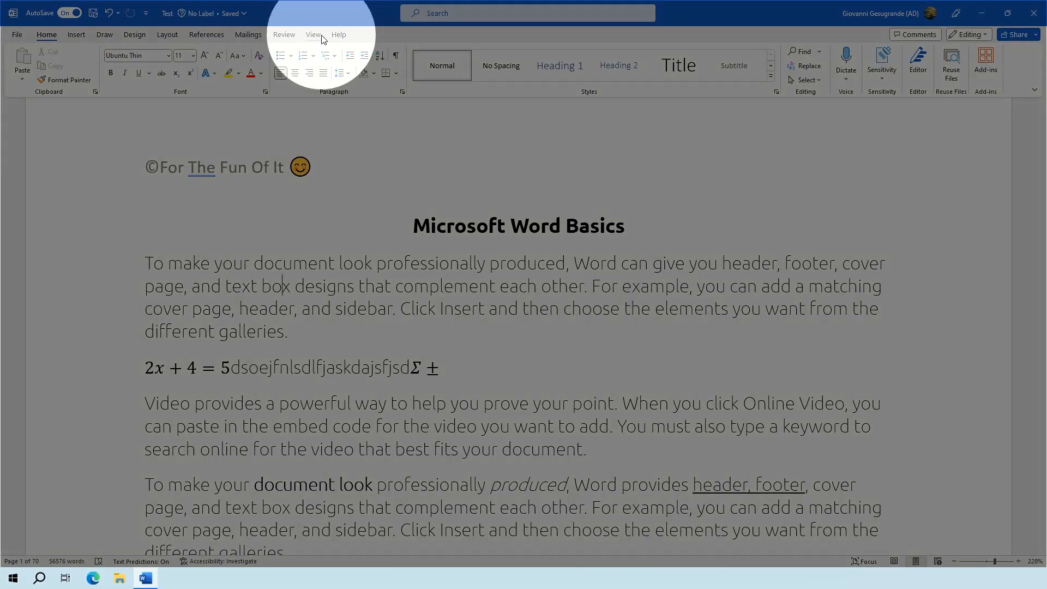
click(321, 37)
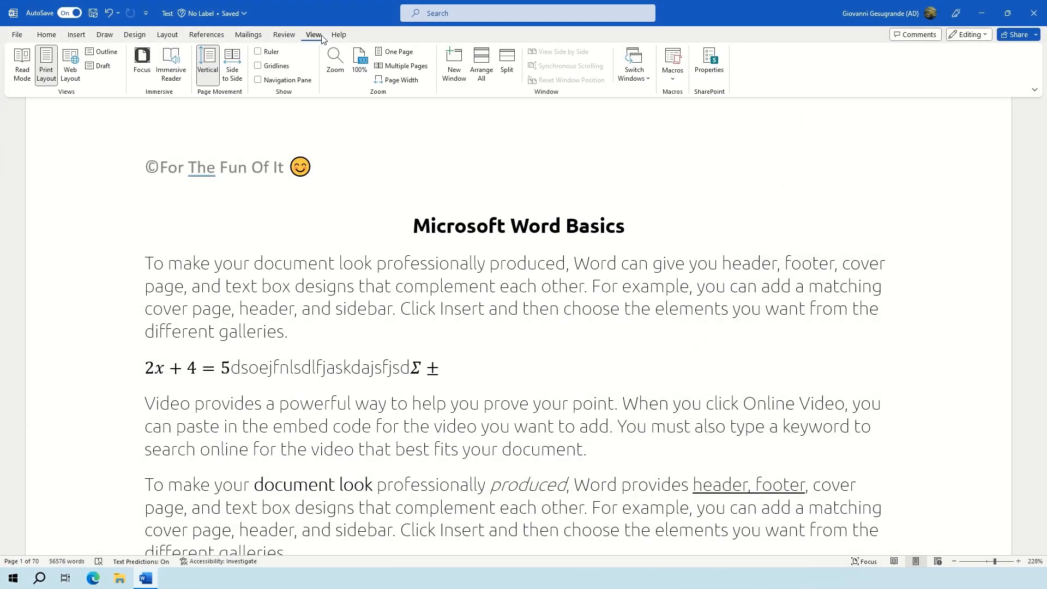
click(271, 57)
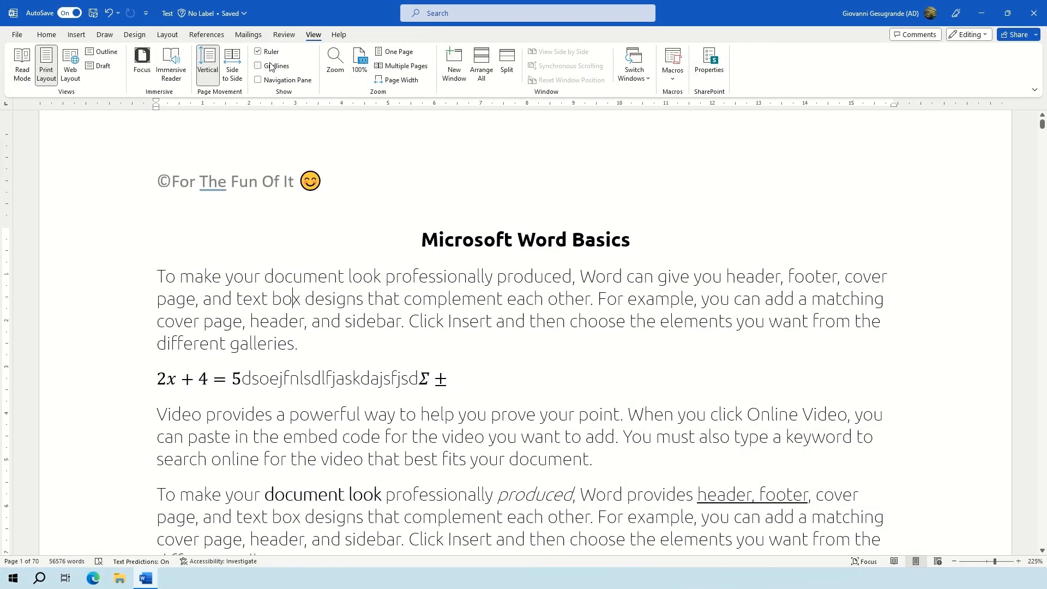
click(271, 67)
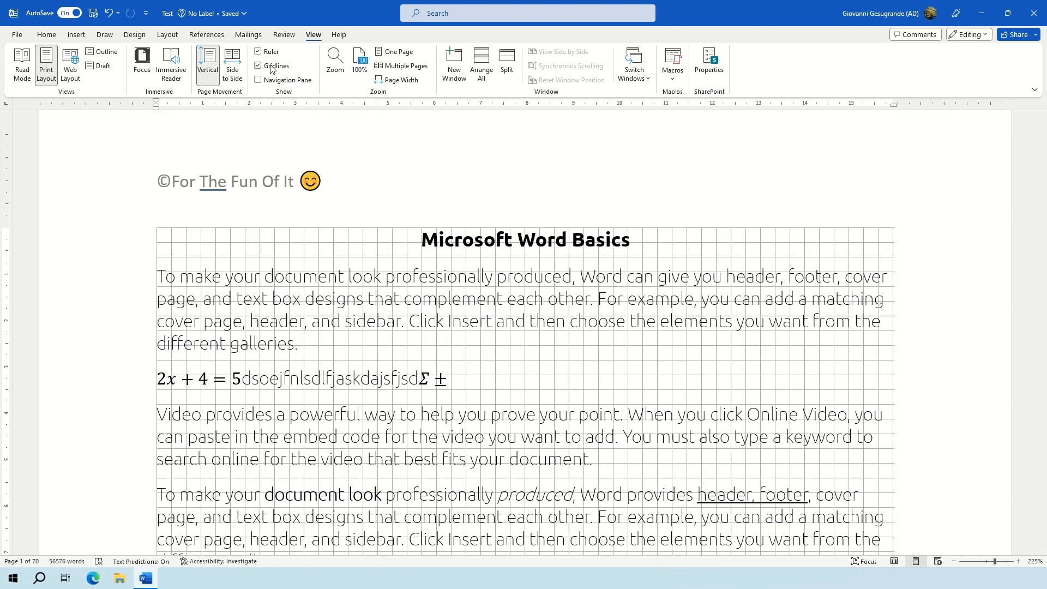
click(271, 67)
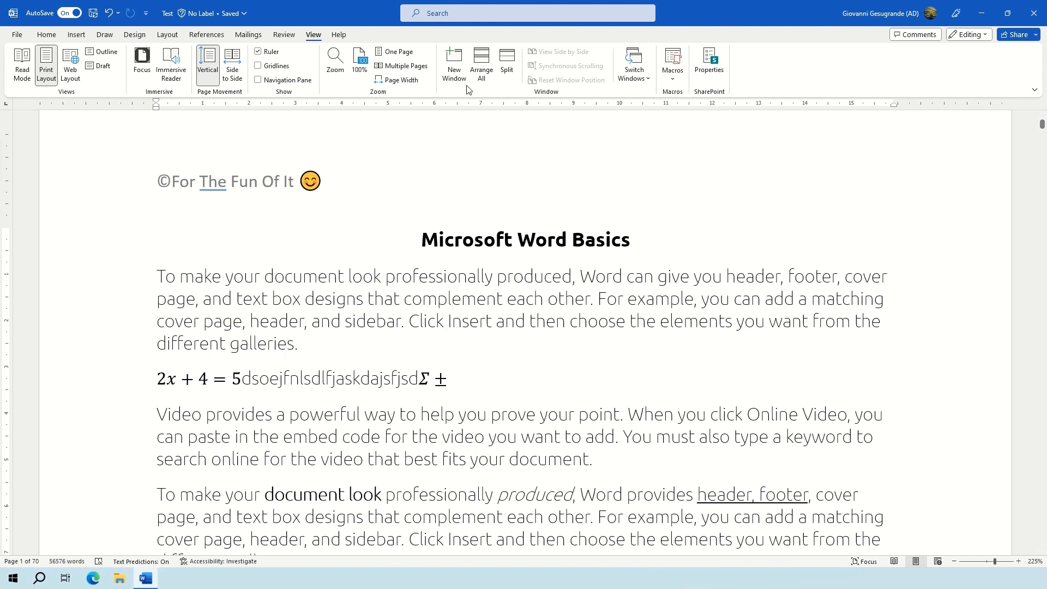
Change the 6.75 cm tab stop of the first body paragraph to center alignment with dotted leader style 2
key(ctrl+z)
click(52, 38)
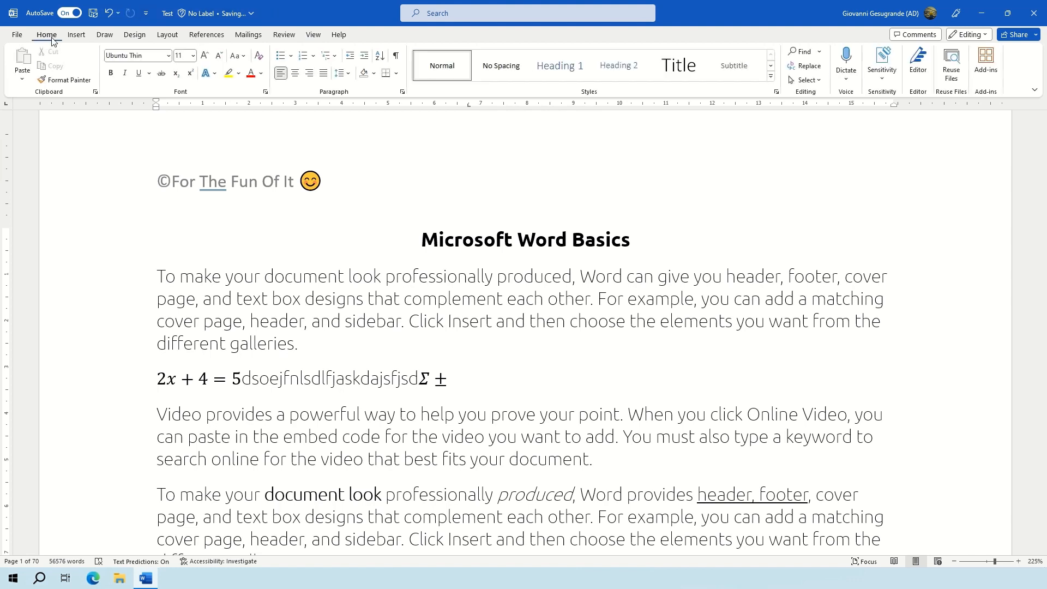
click(403, 94)
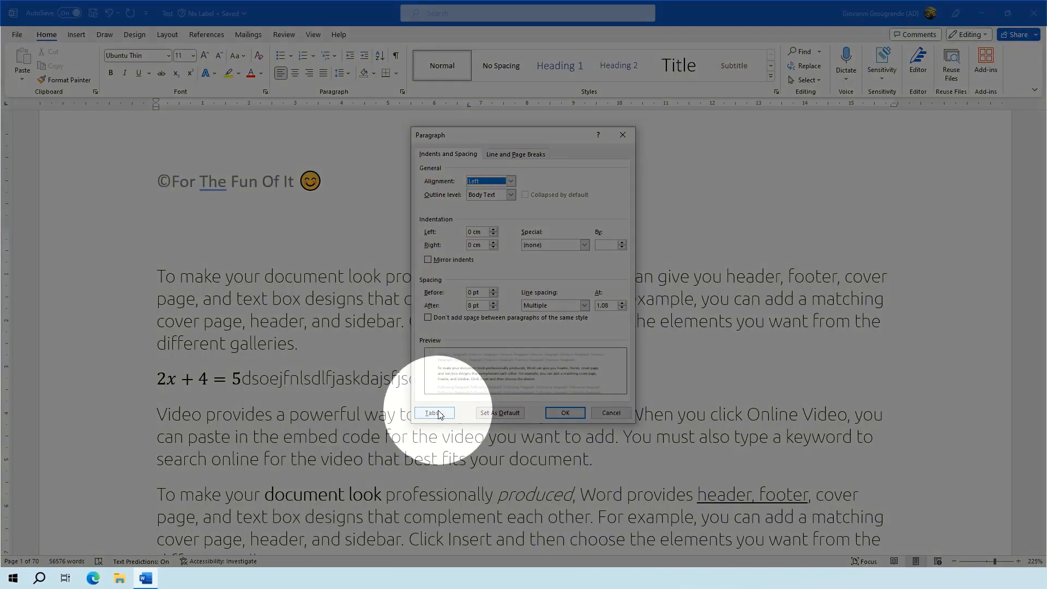
click(431, 413)
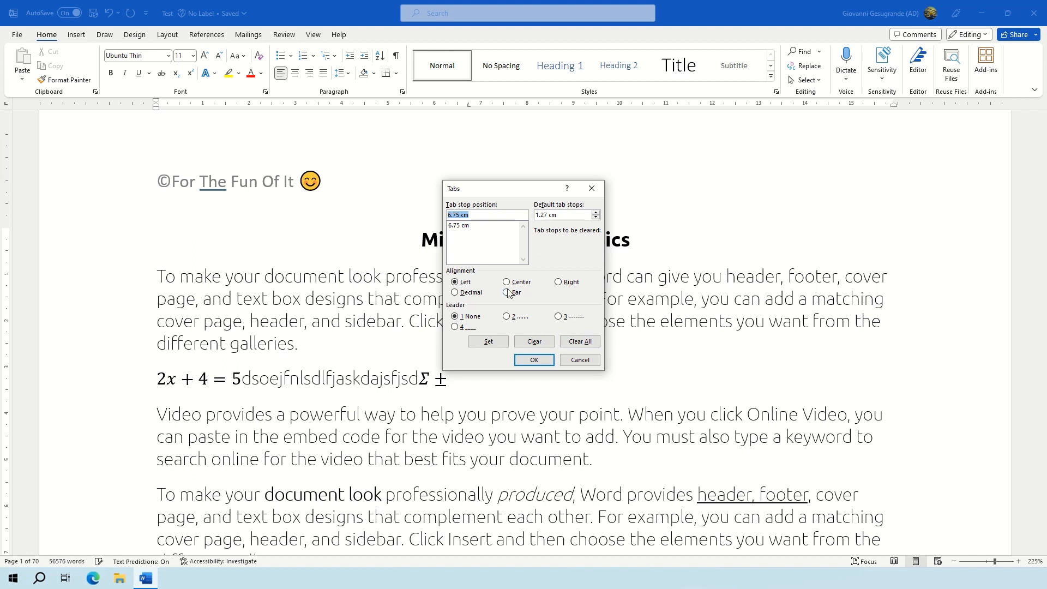
click(509, 319)
click(511, 281)
click(490, 342)
click(548, 361)
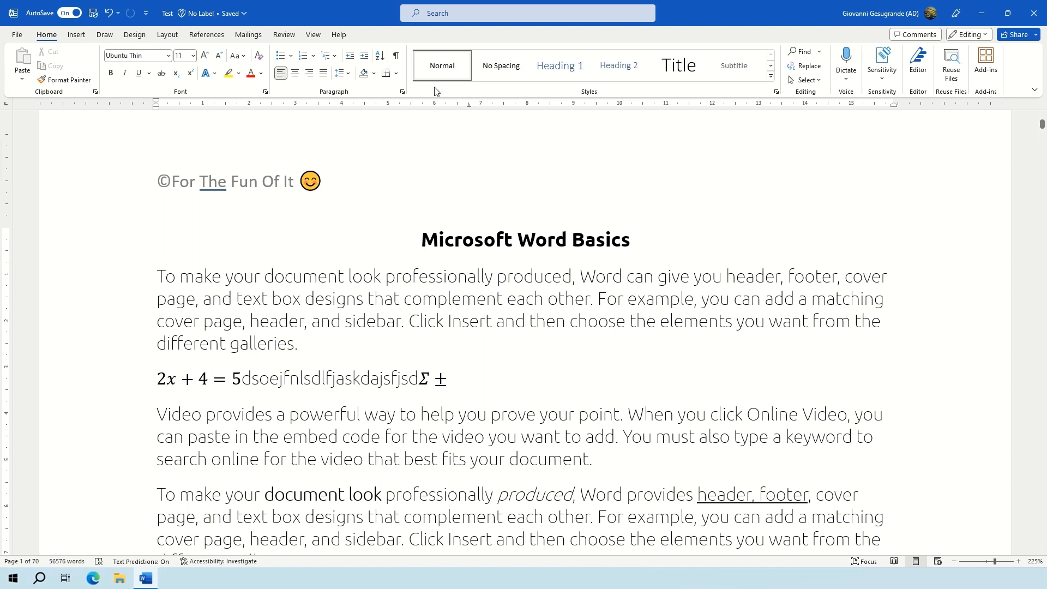
Change the 6.75 cm tab stop's alignment to left
click(402, 92)
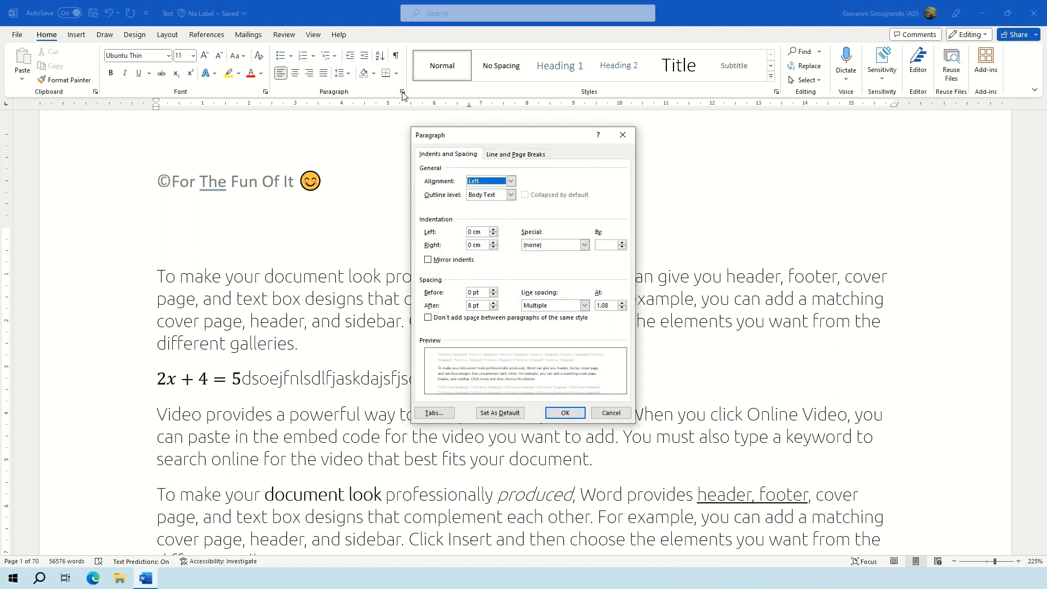
click(428, 413)
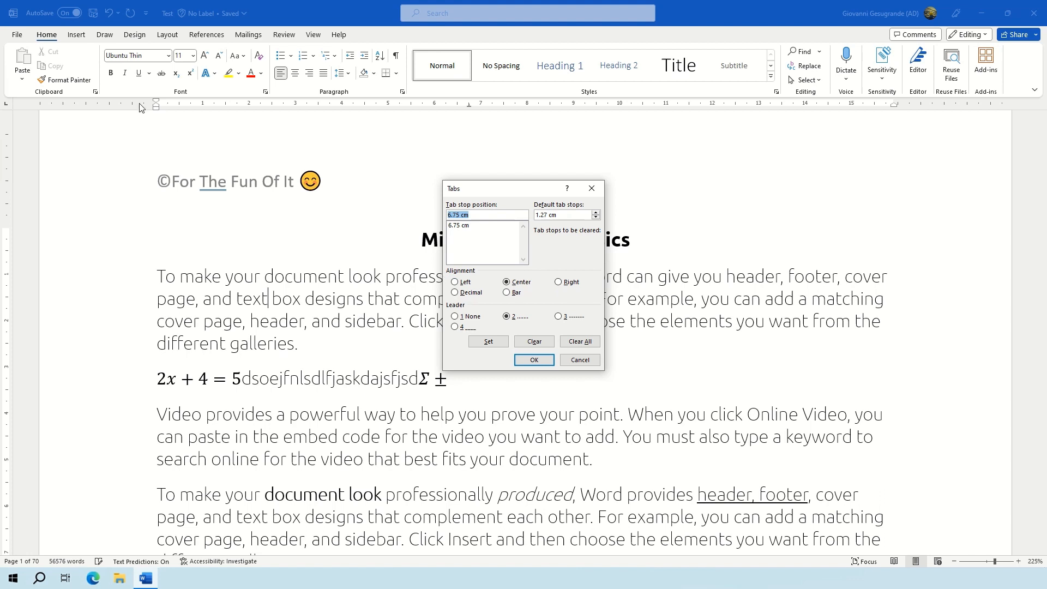
click(455, 281)
click(535, 361)
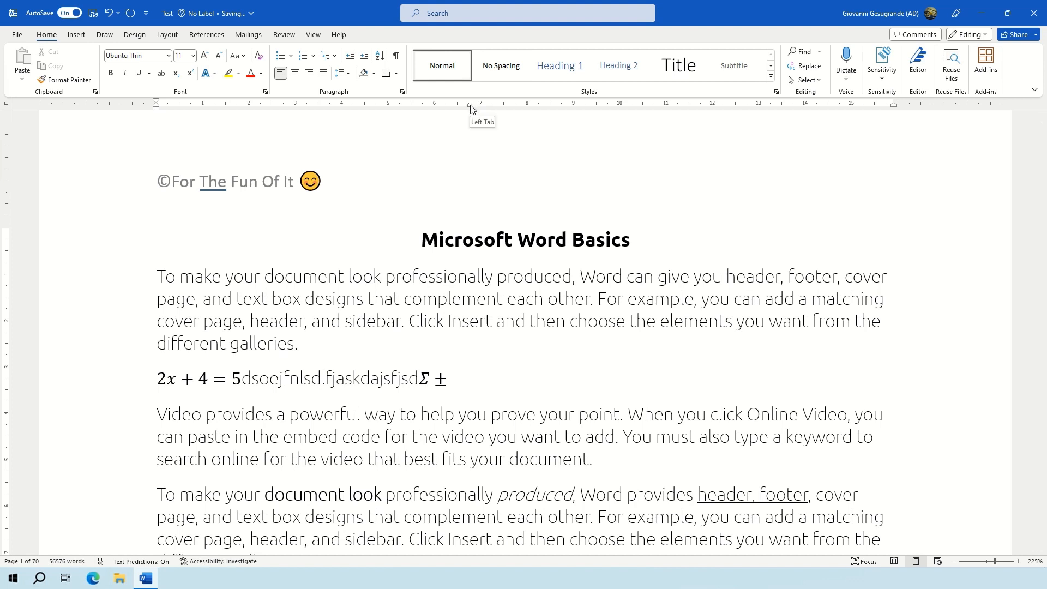
Select center and then right alignment for the 6.75 cm tab stop, applying the right alignment
click(401, 91)
click(434, 412)
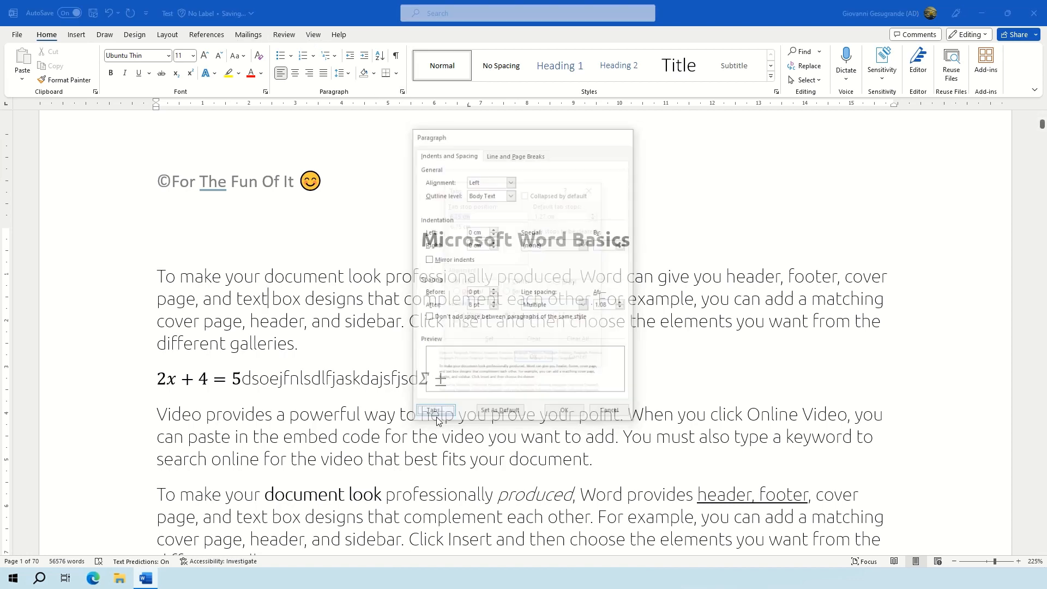
click(518, 285)
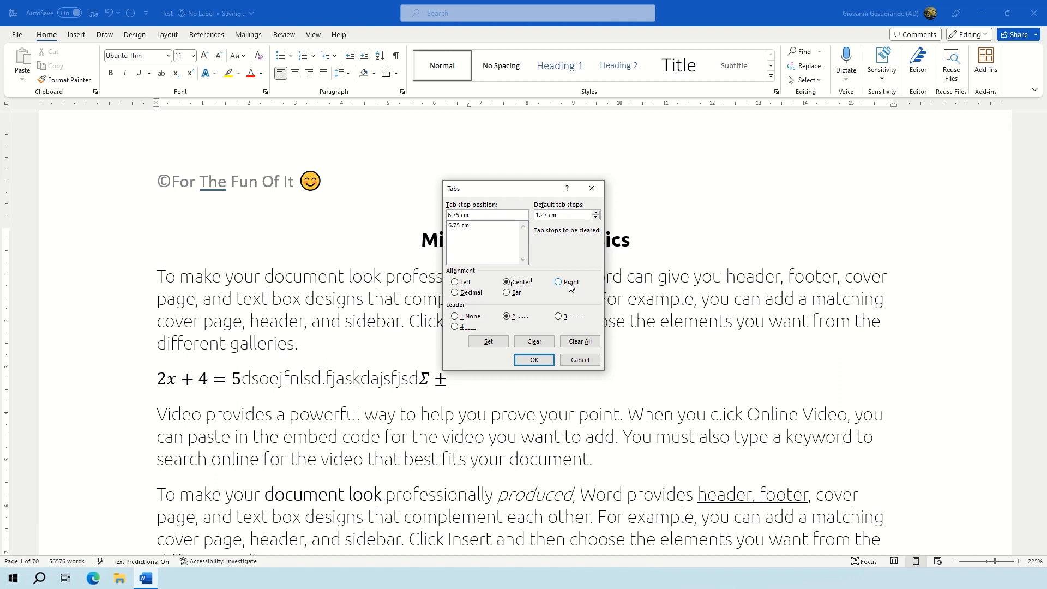
click(569, 284)
click(547, 360)
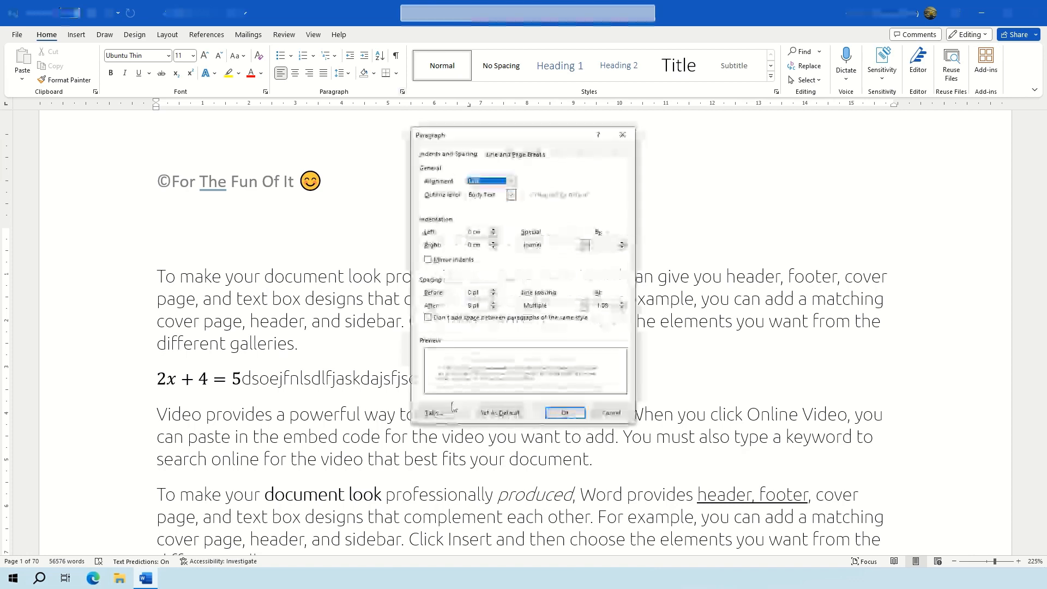
Change the 6.75 cm tab stop's alignment to decimal
click(434, 413)
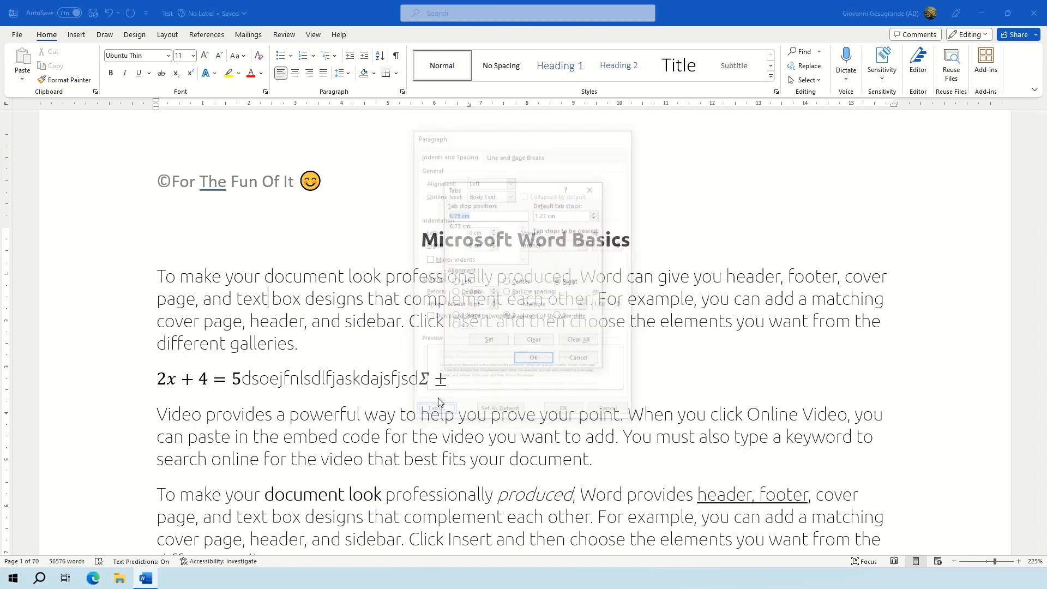
click(461, 292)
click(527, 361)
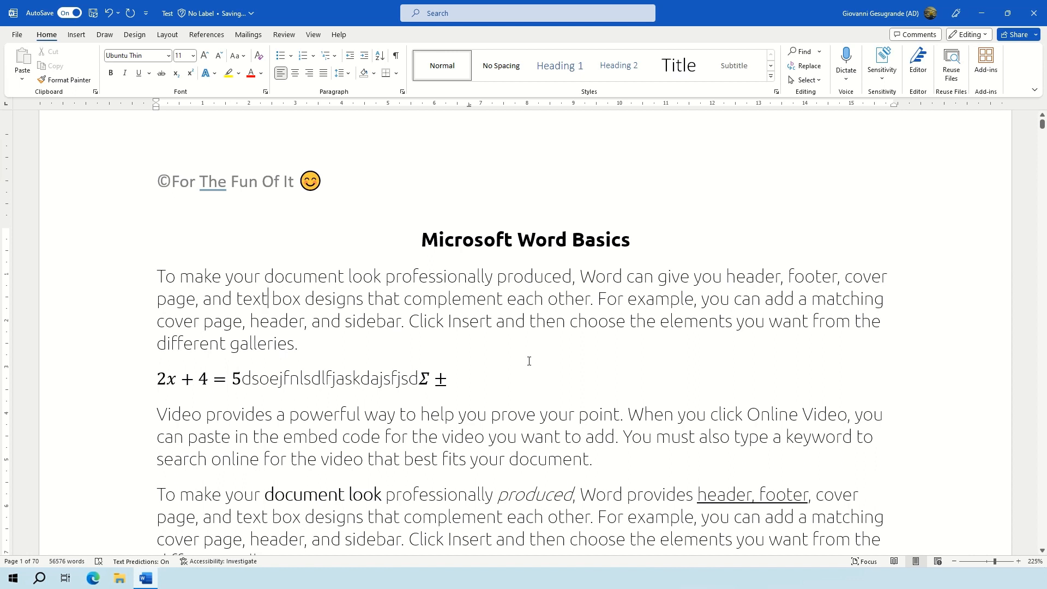
Hide the ruler and bring up the page layout options
click(469, 107)
click(313, 35)
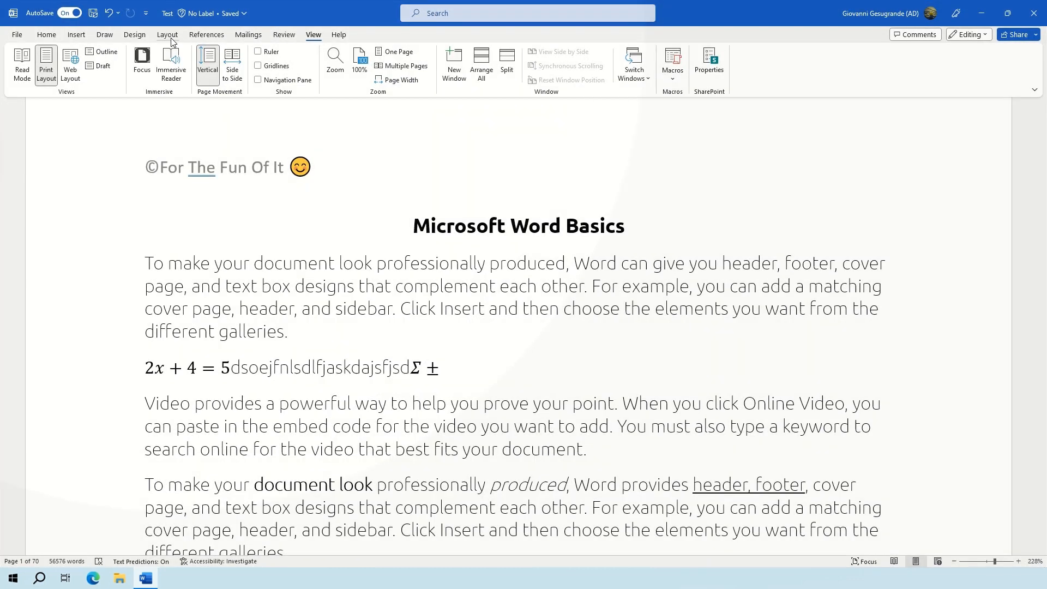
click(169, 36)
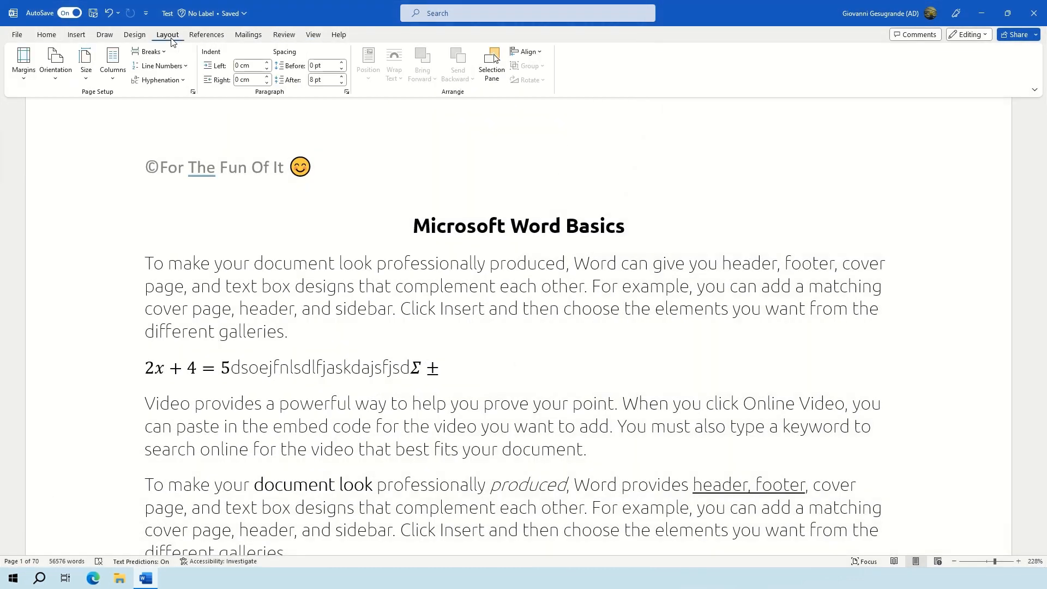
Set custom page margins of 2 cm on all four sides for the whole document
click(21, 79)
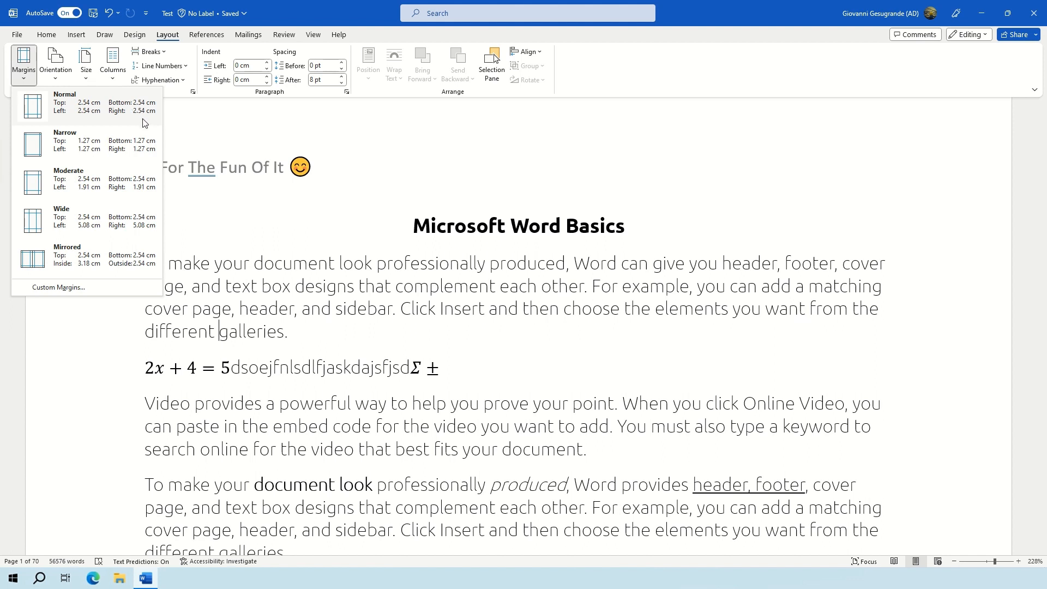
click(76, 291)
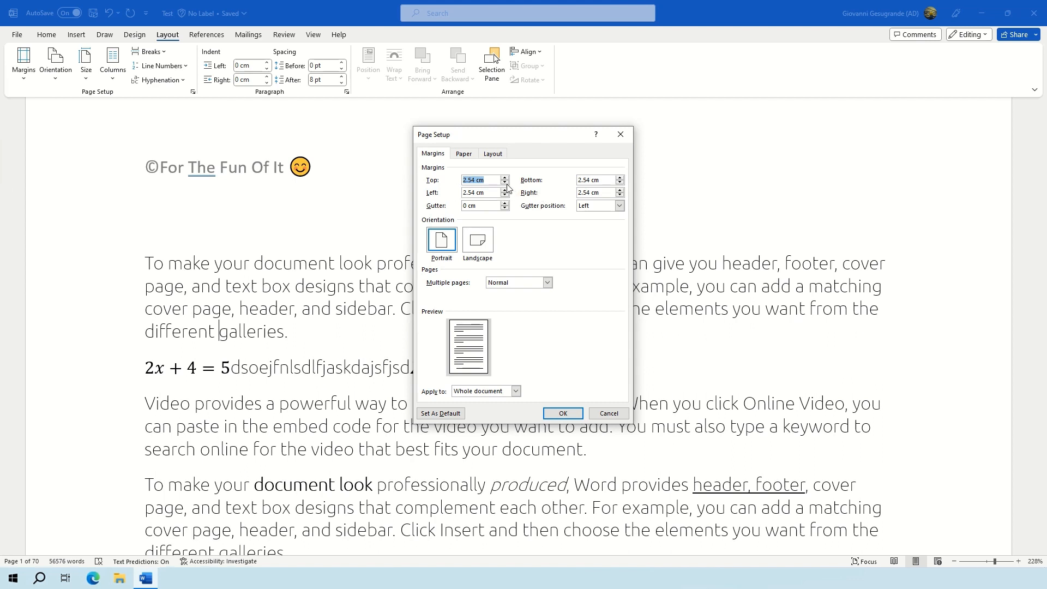
text(2)
key(Tab)
text(2)
key(Tab)
text(2)
key(Tab)
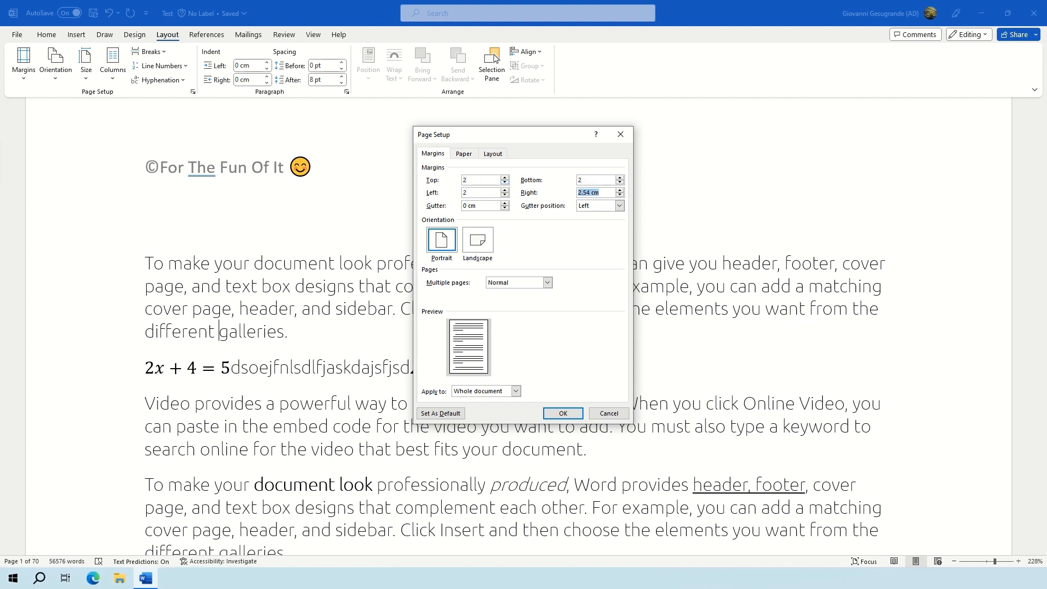
text(2)
click(549, 415)
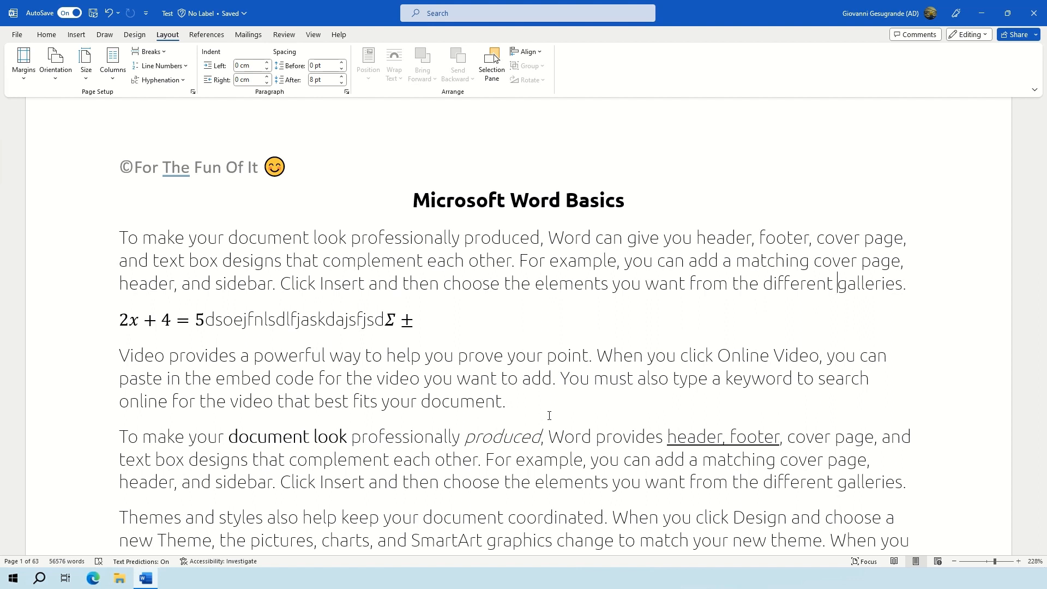
Examine the preset paper sizes and the custom paper settings in Page Setup
click(87, 71)
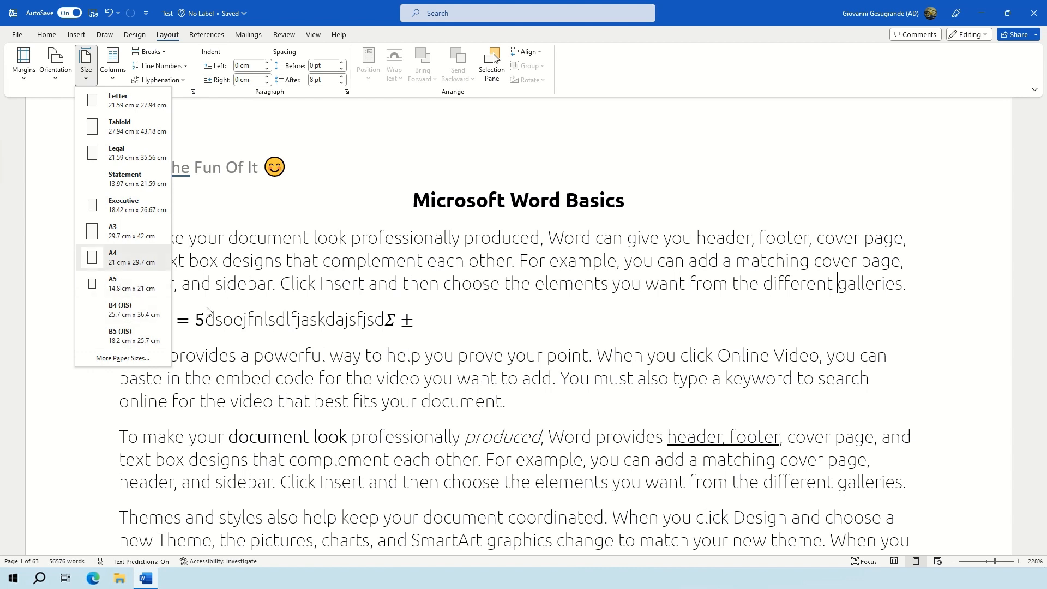
click(123, 358)
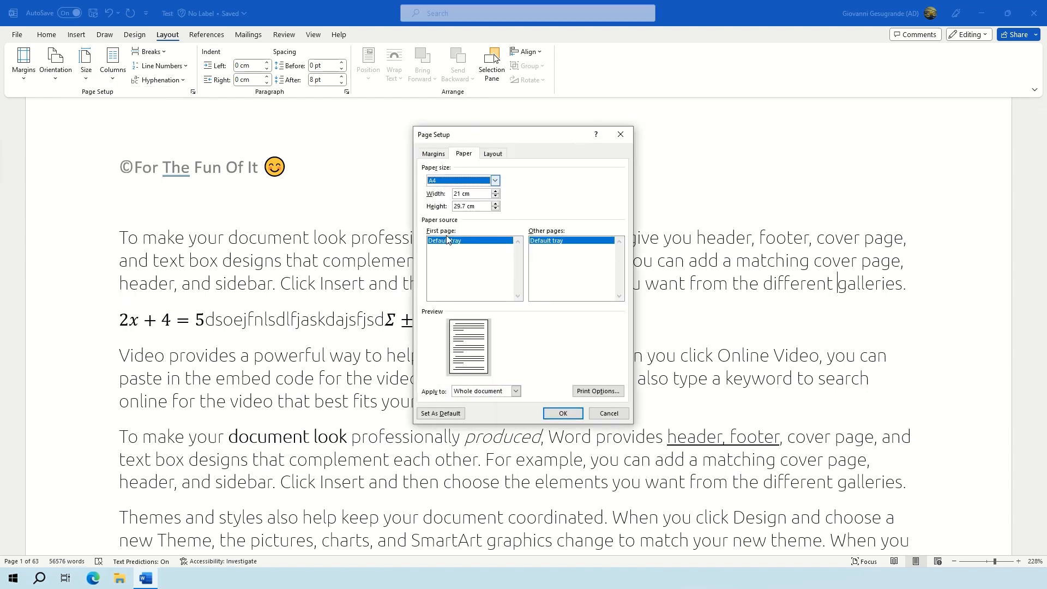
click(493, 181)
drag(495, 202, 495, 214)
click(557, 205)
click(621, 134)
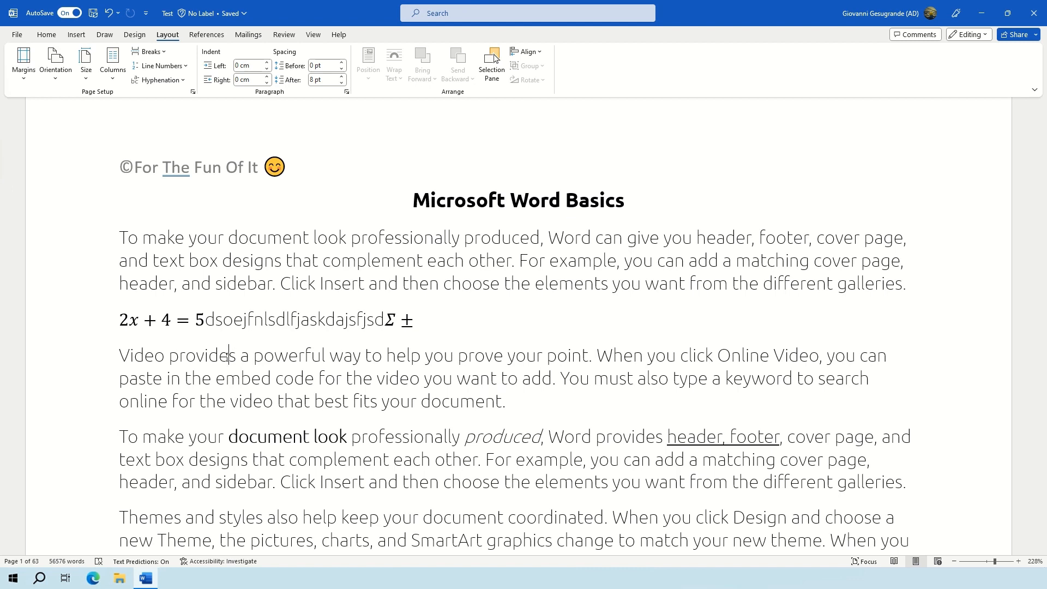
Switch the document's page orientation to landscape
click(67, 73)
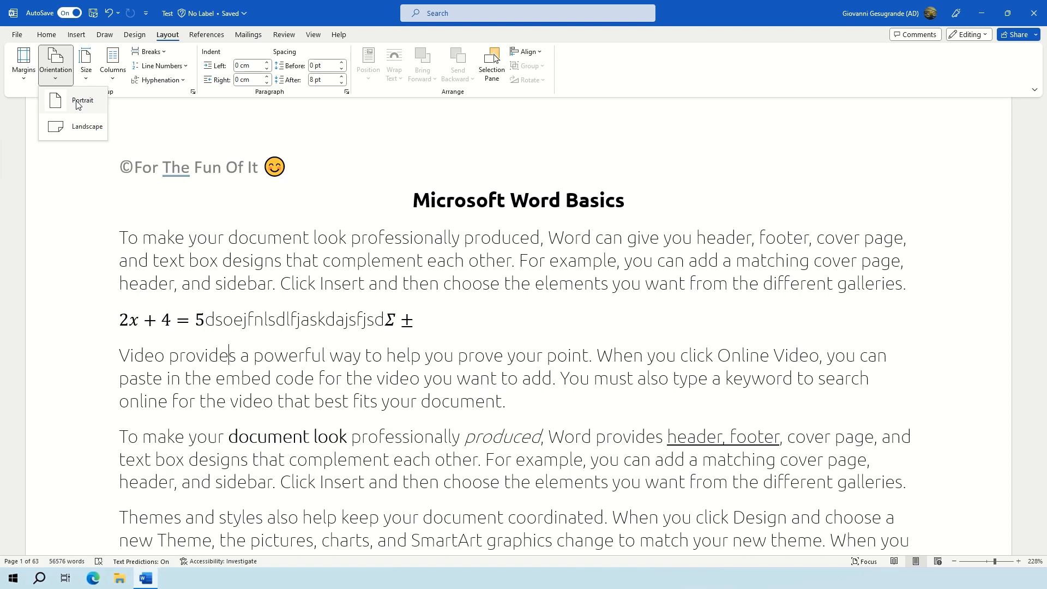
click(87, 127)
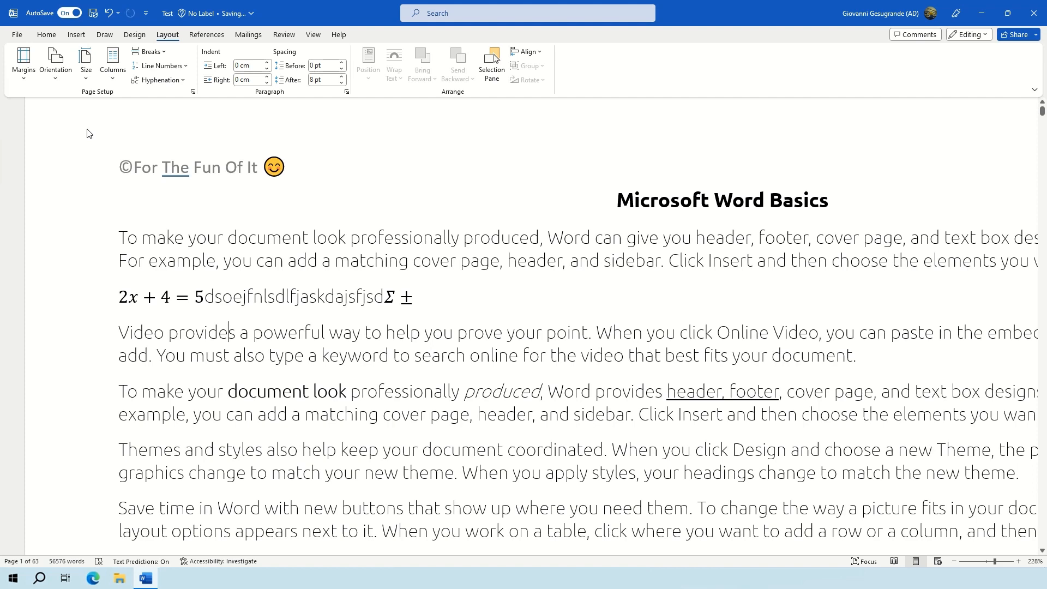
scroll(88, 134, down, 5)
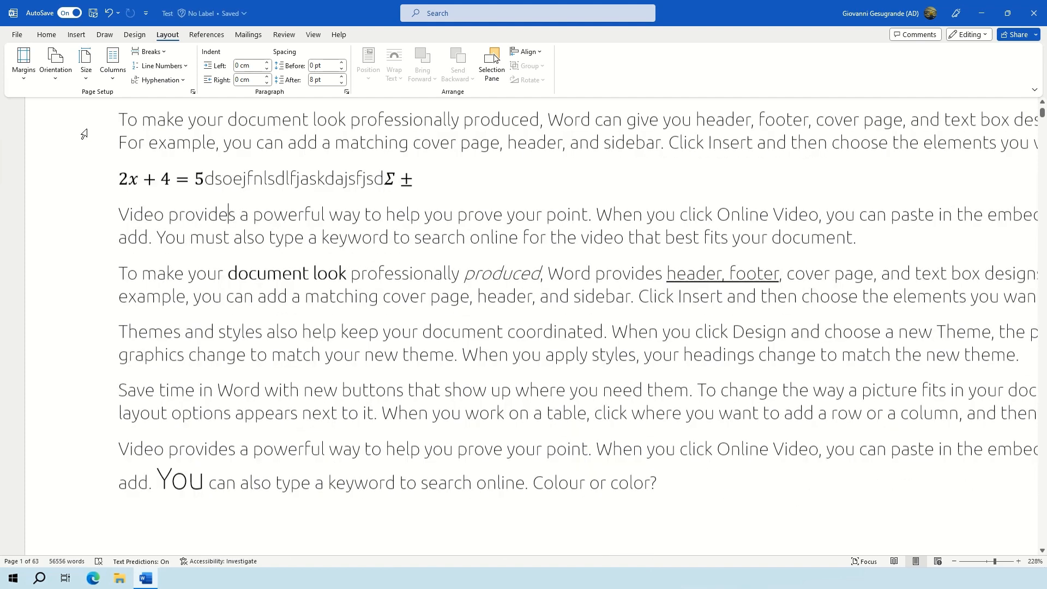
scroll(84, 134, down, 2)
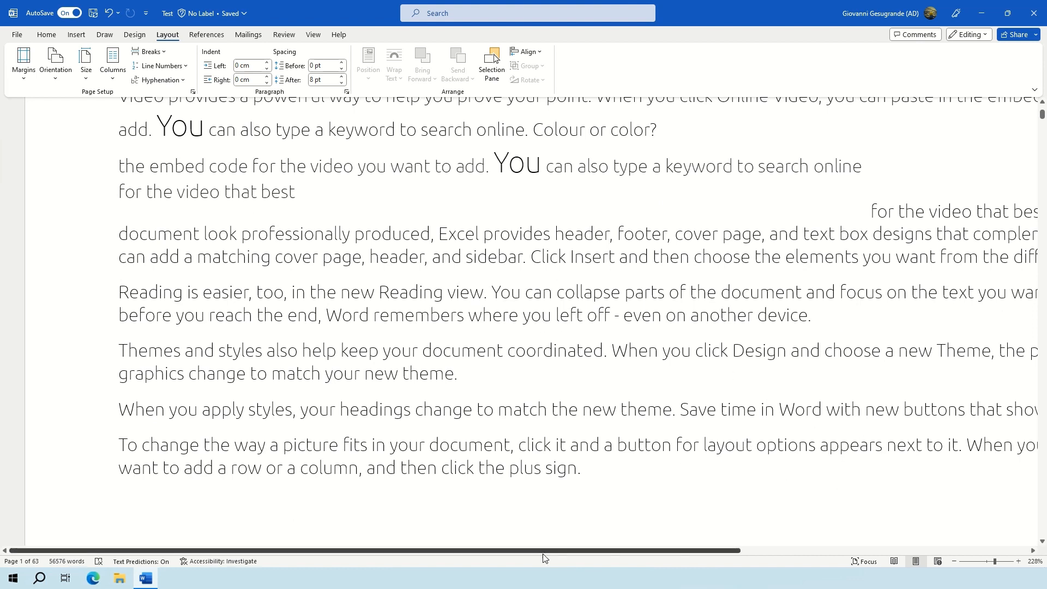
click(1034, 561)
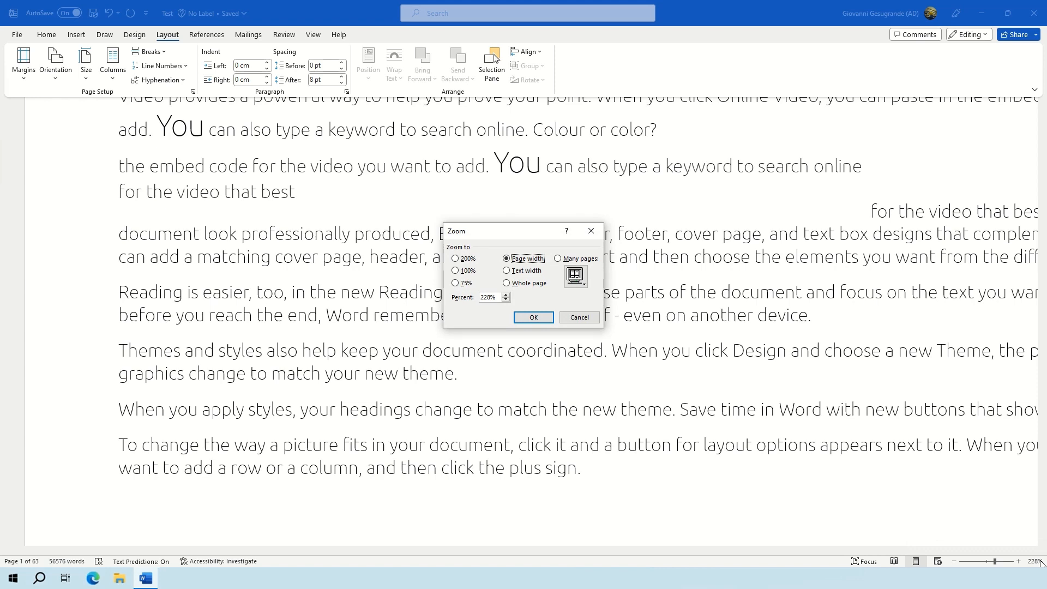
click(541, 316)
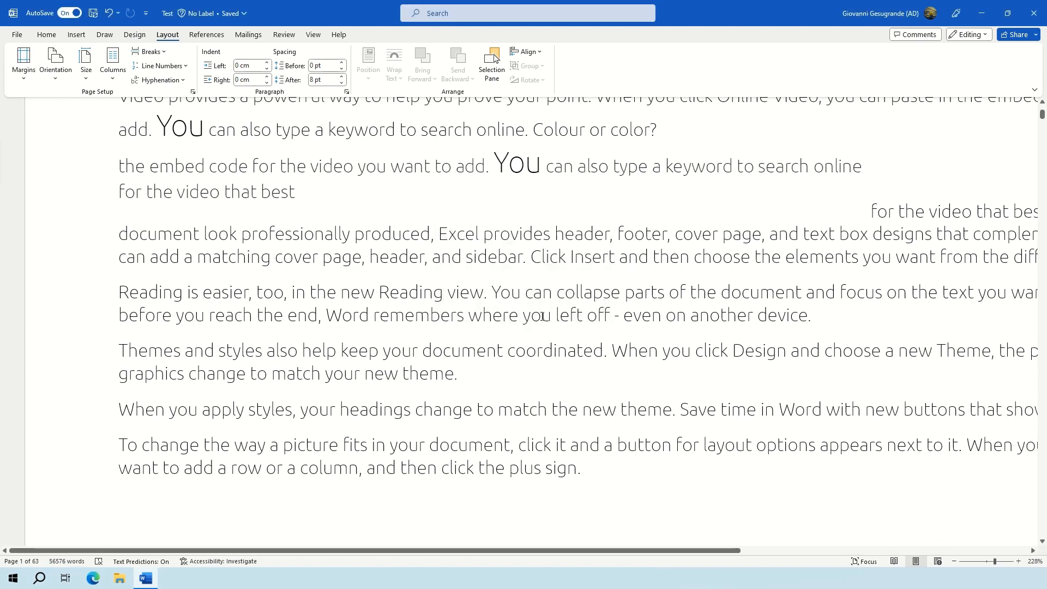
ctrl+scroll(541, 317, down, 6)
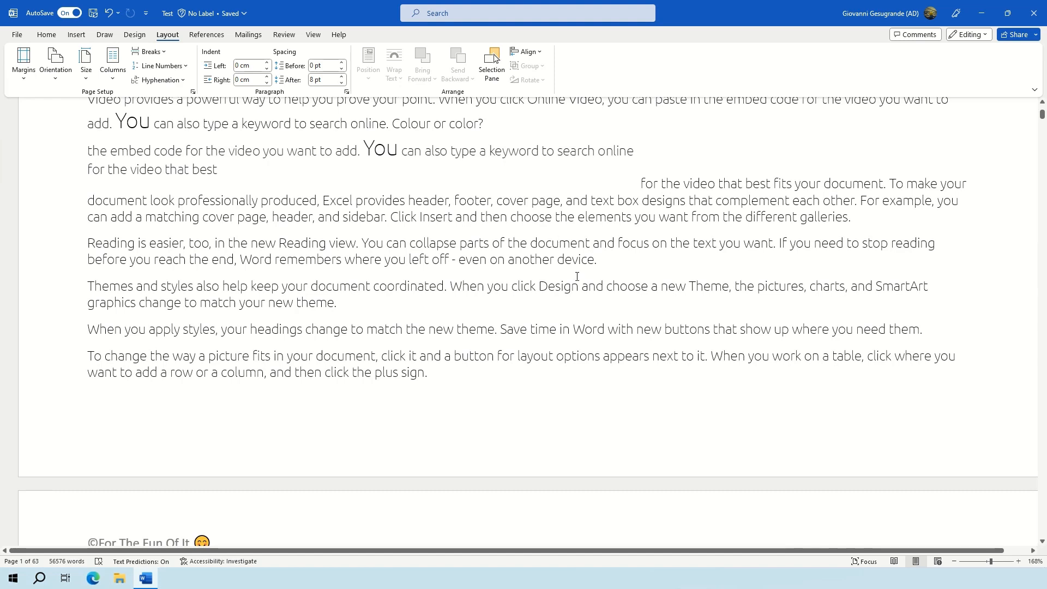
scroll(577, 289, down, 10)
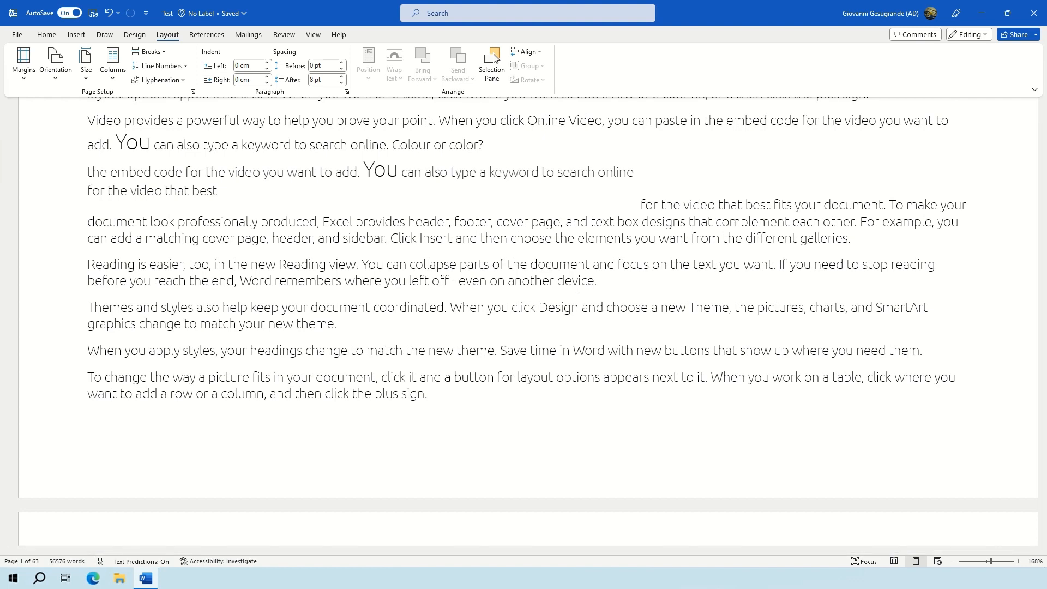
scroll(577, 289, up, 8)
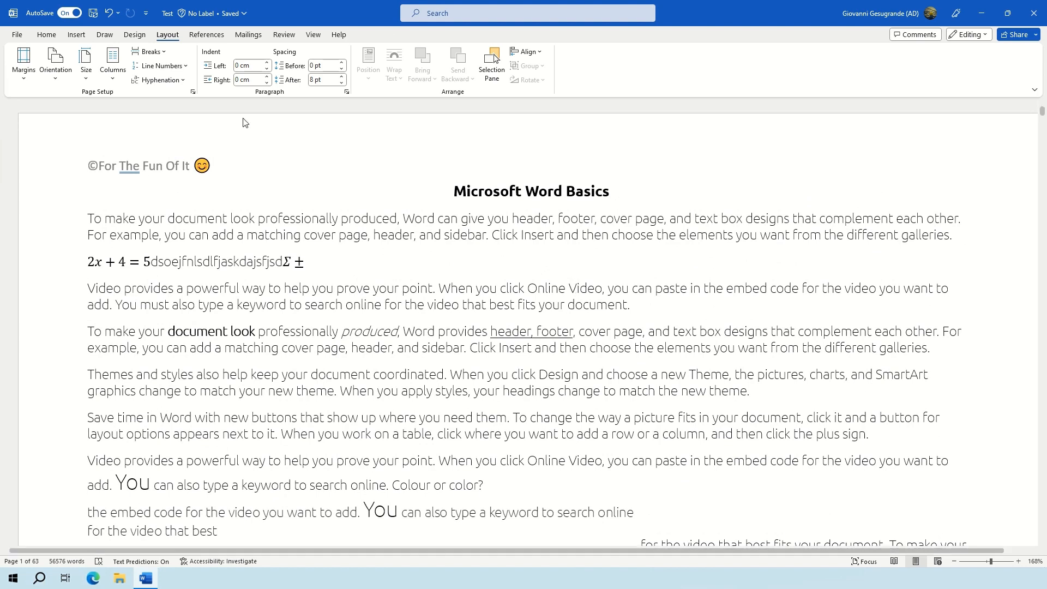
Open the page header for editing, close it again, and examine the built-in header designs
double_click(249, 153)
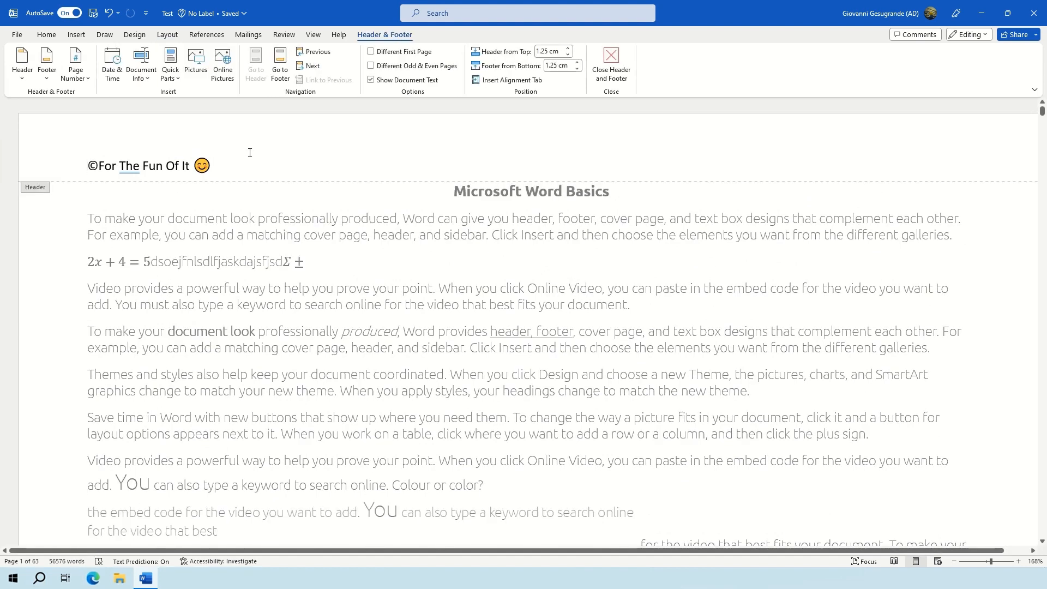
click(613, 74)
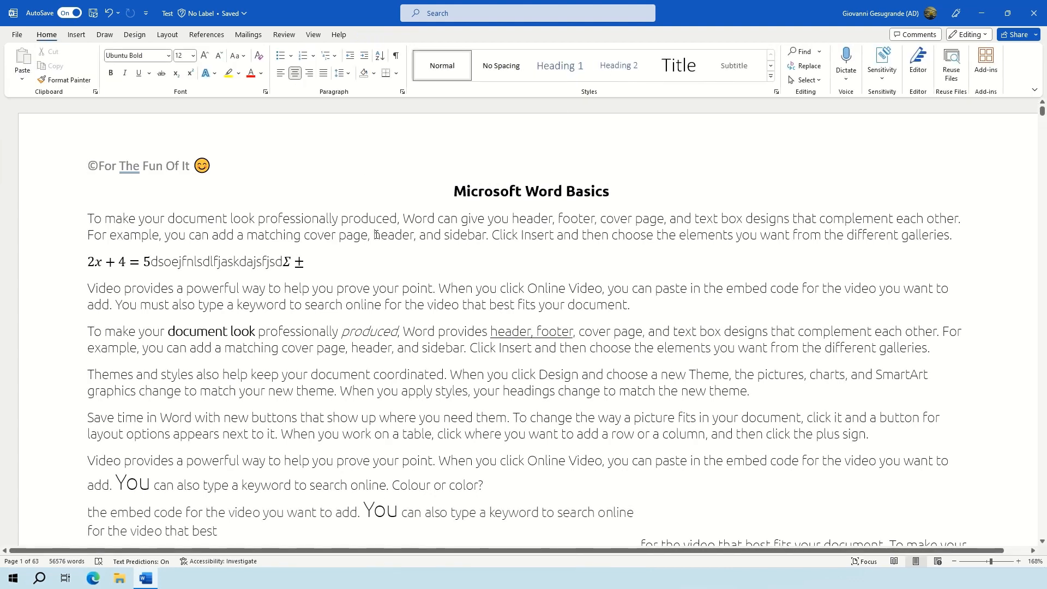
click(84, 36)
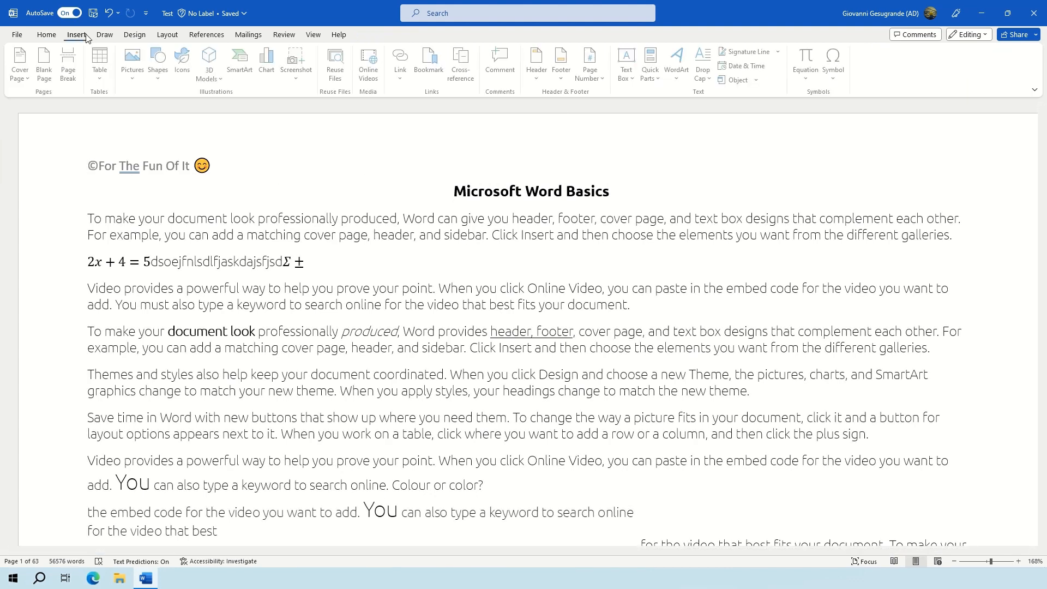
click(540, 74)
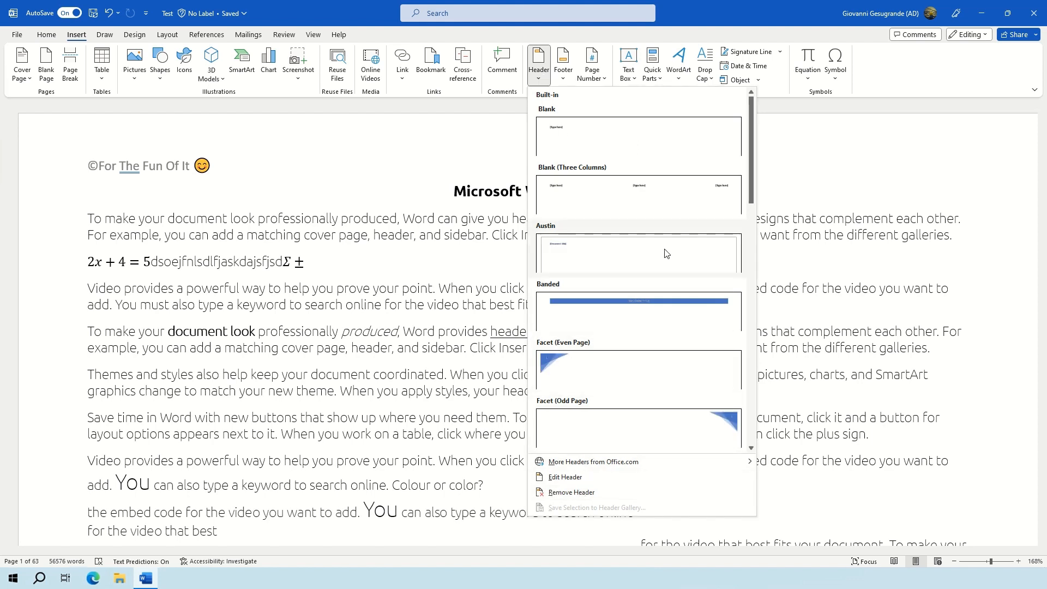
Insert the built-in footer with title and subtitle fields, filling in "TEST" as the title and ":)" as the subtitle
click(567, 77)
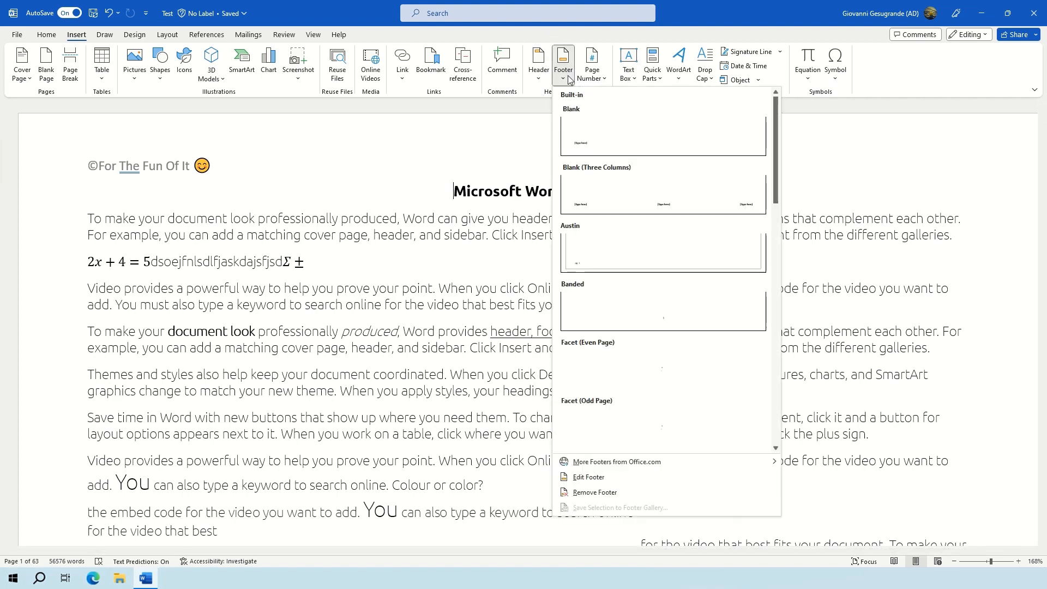
click(674, 440)
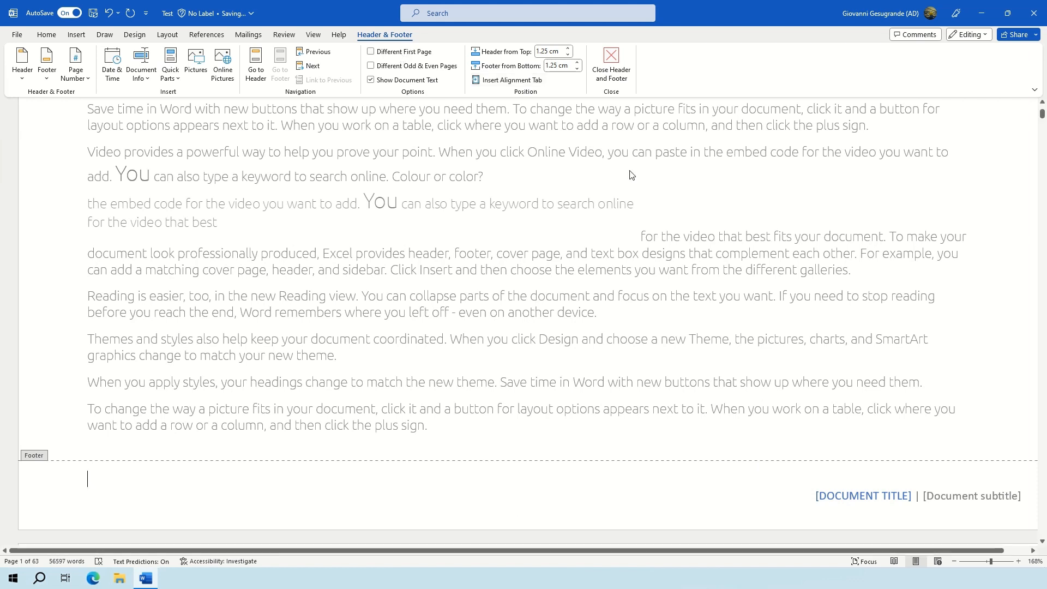
click(844, 496)
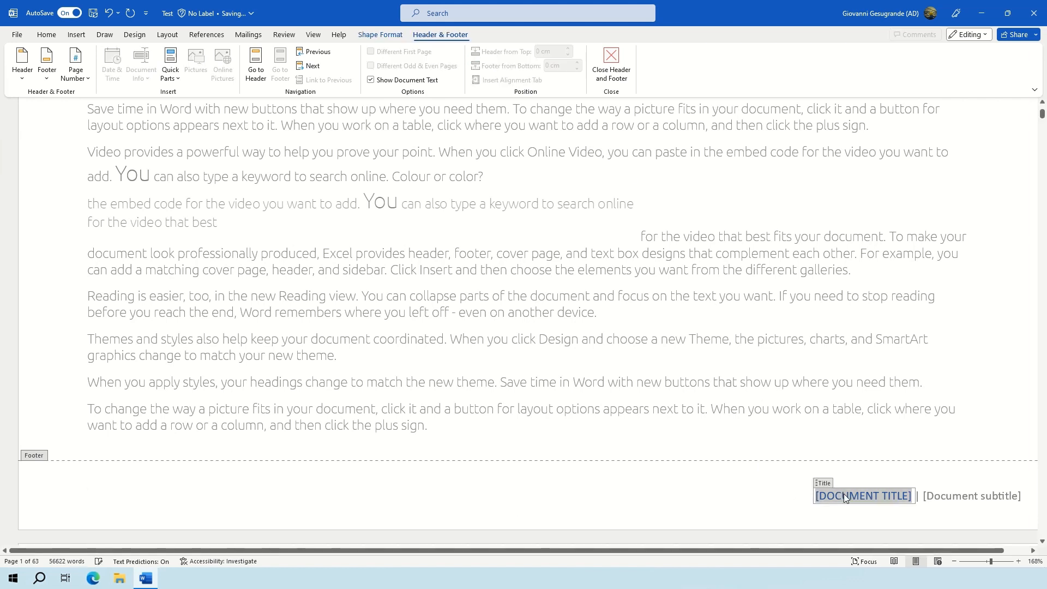
text(TEST)
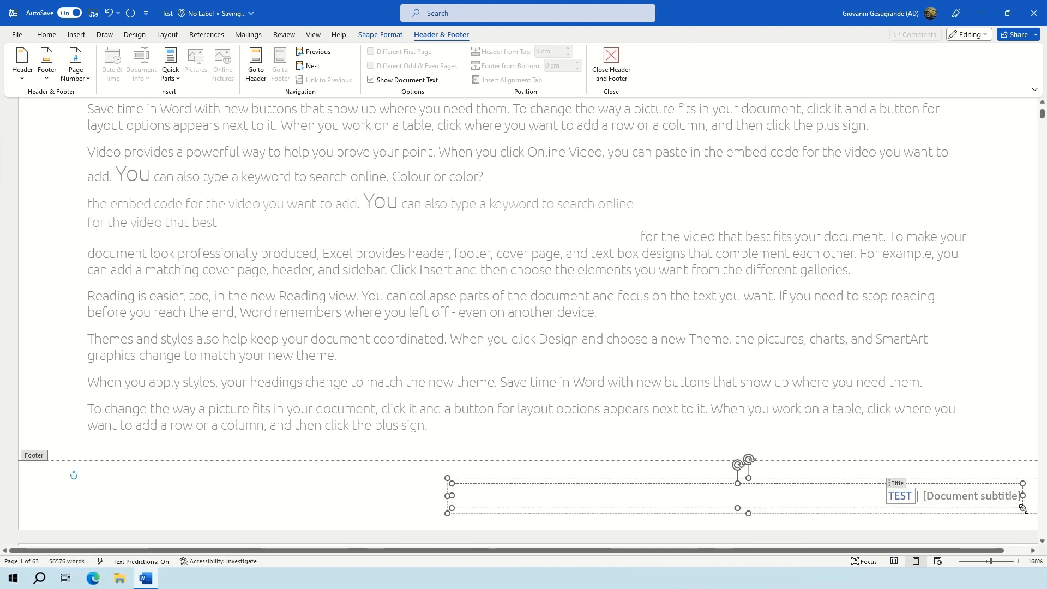
click(984, 498)
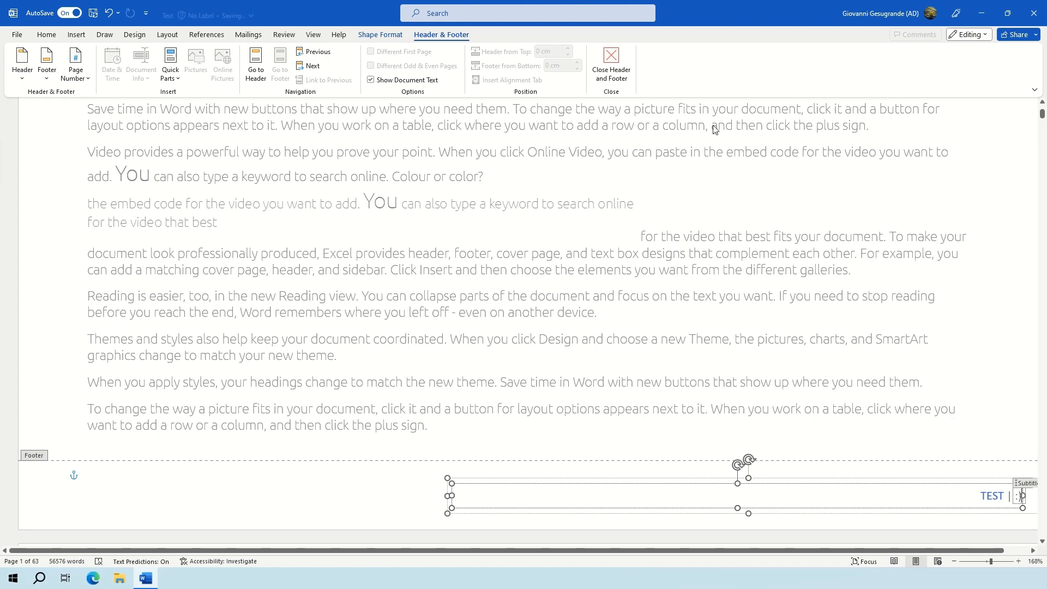
click(628, 67)
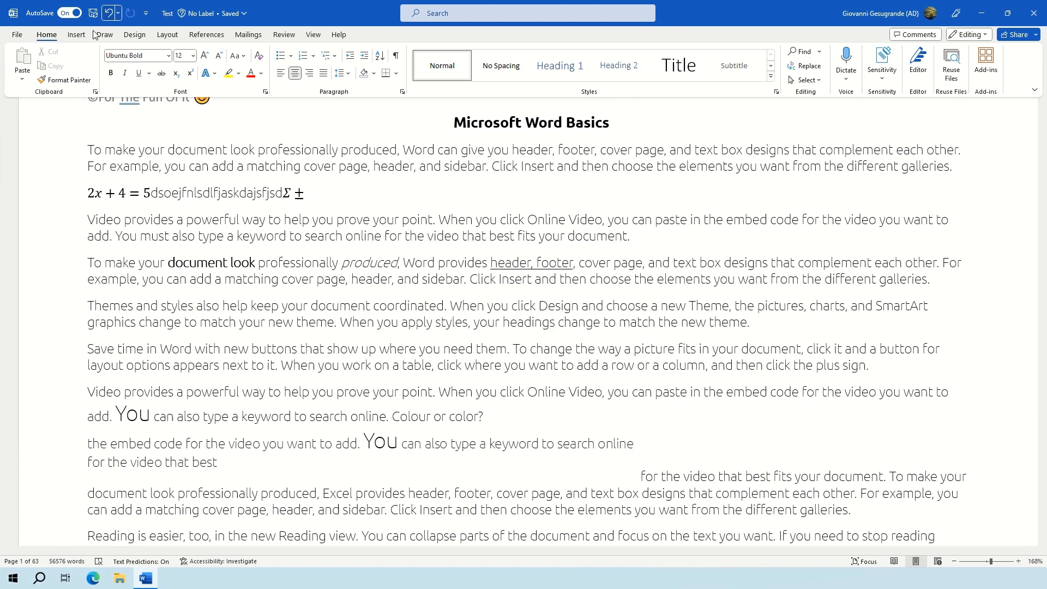
Add page numbers in the page margin with the "Vertical, Right" design and leave header editing
click(77, 35)
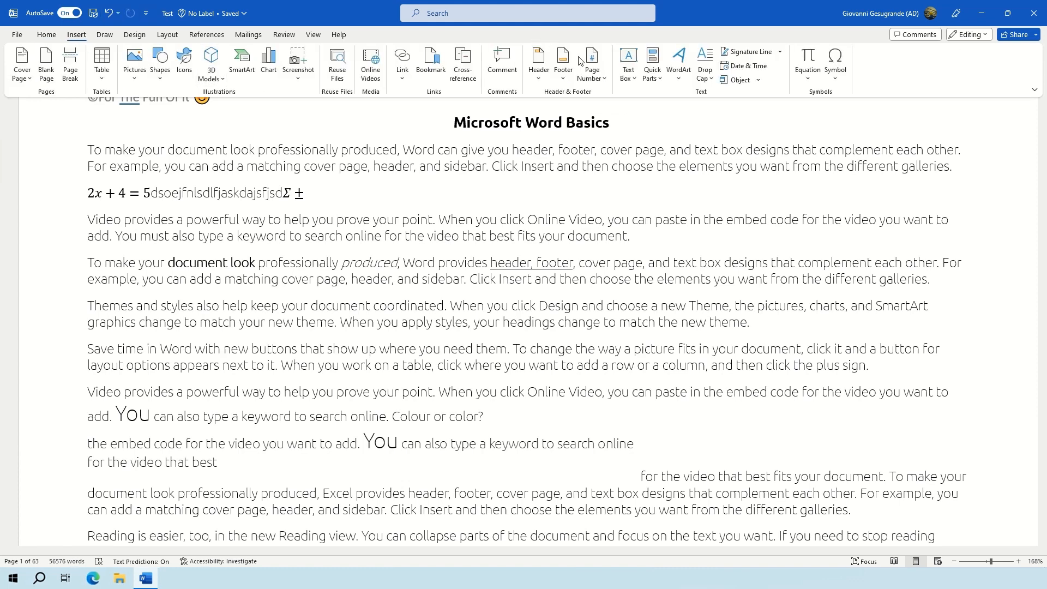
click(605, 79)
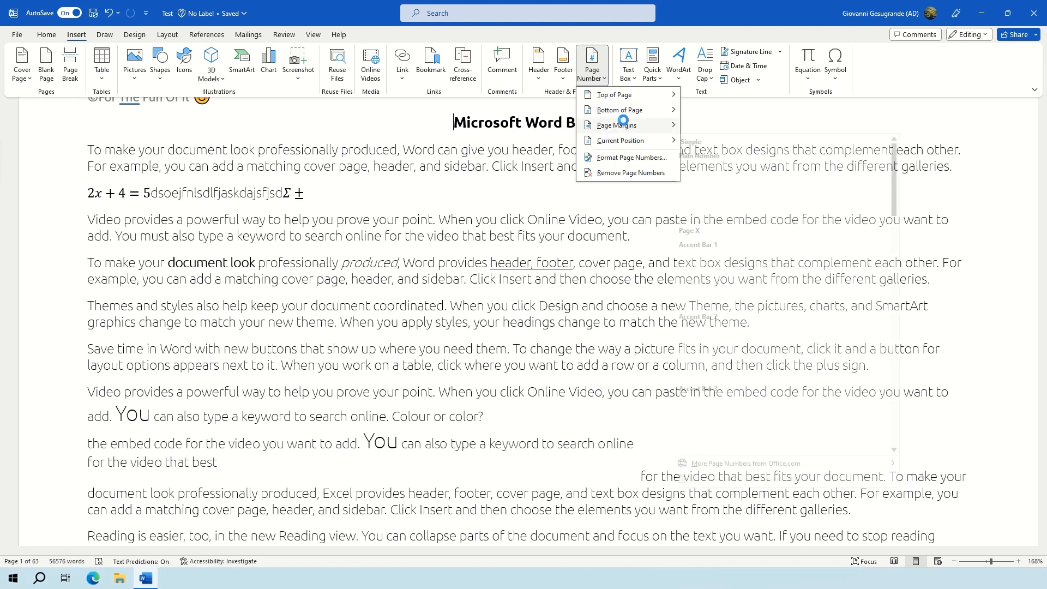
mouse_move(624, 125)
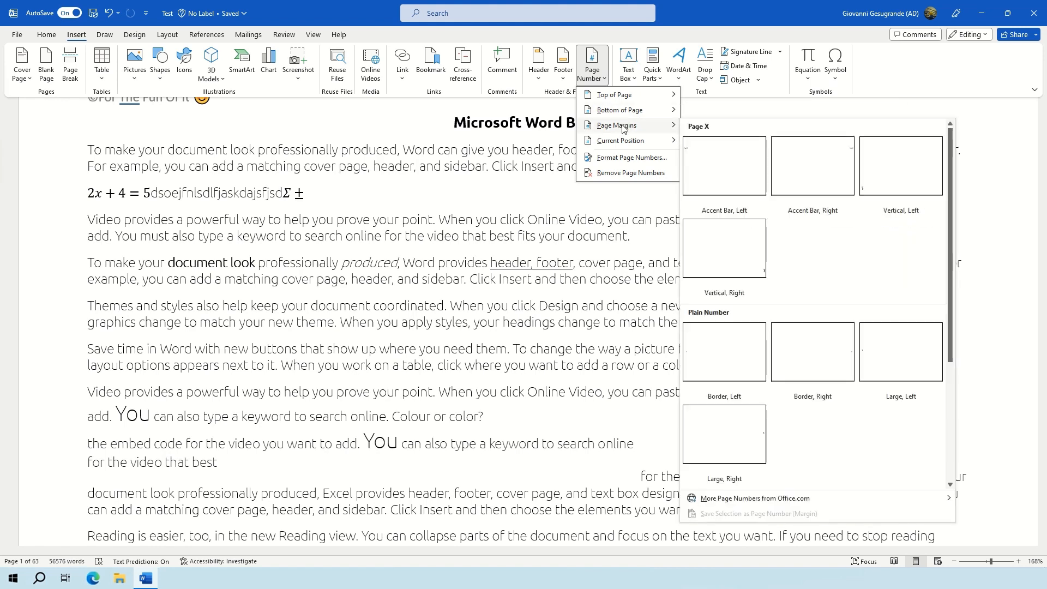
click(733, 261)
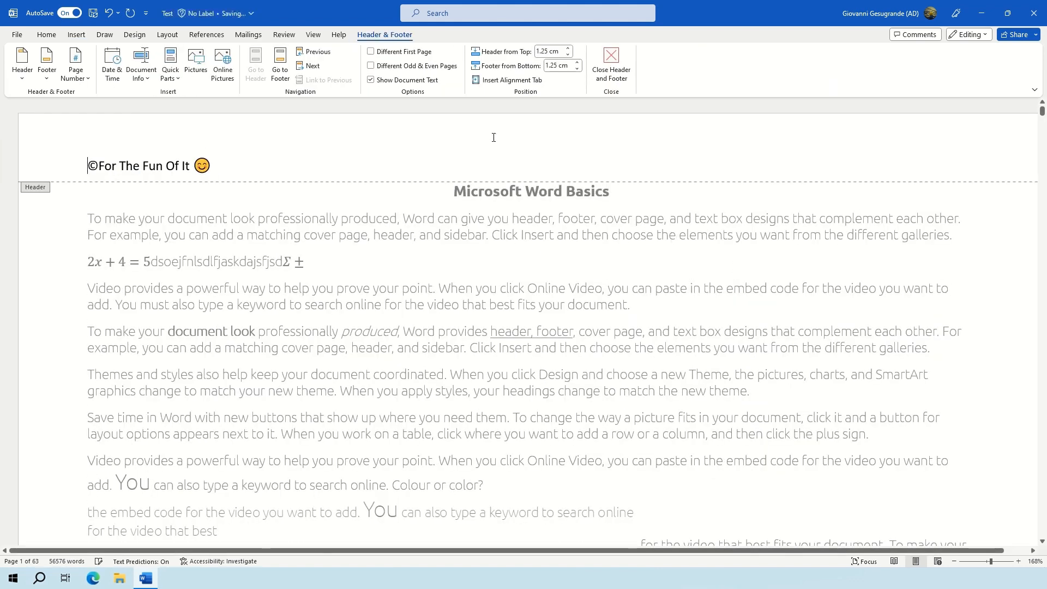
click(611, 61)
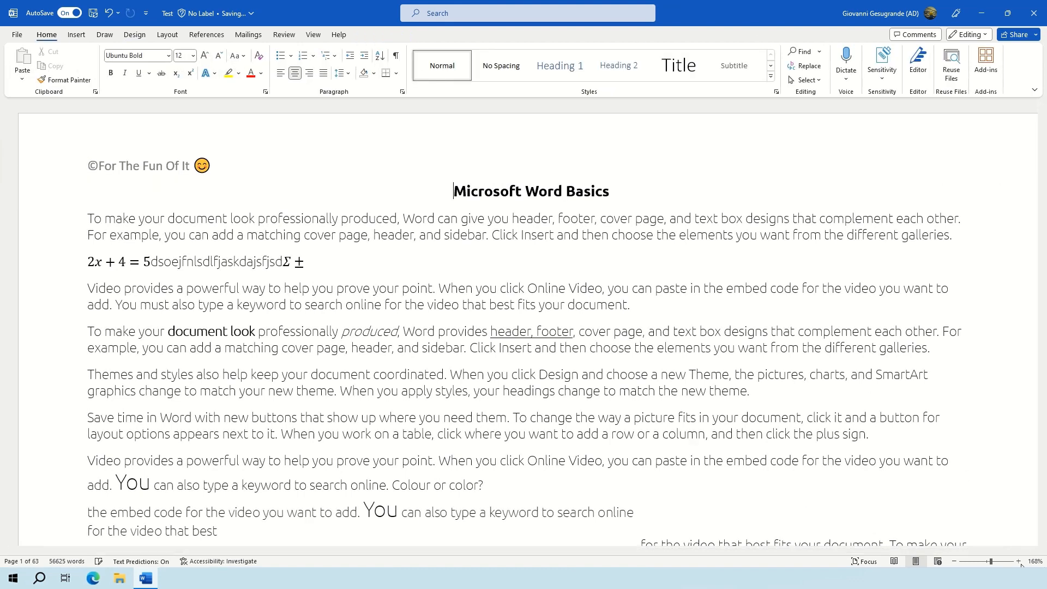
Set the page orientation to portrait and check the footer and page numbers across the pages
click(168, 34)
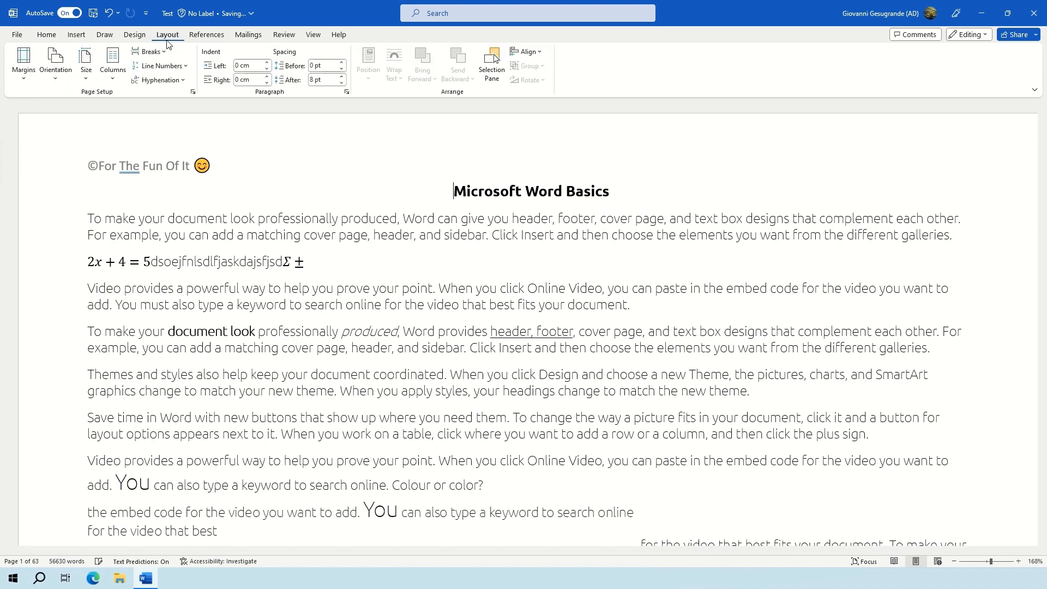
click(56, 65)
click(79, 100)
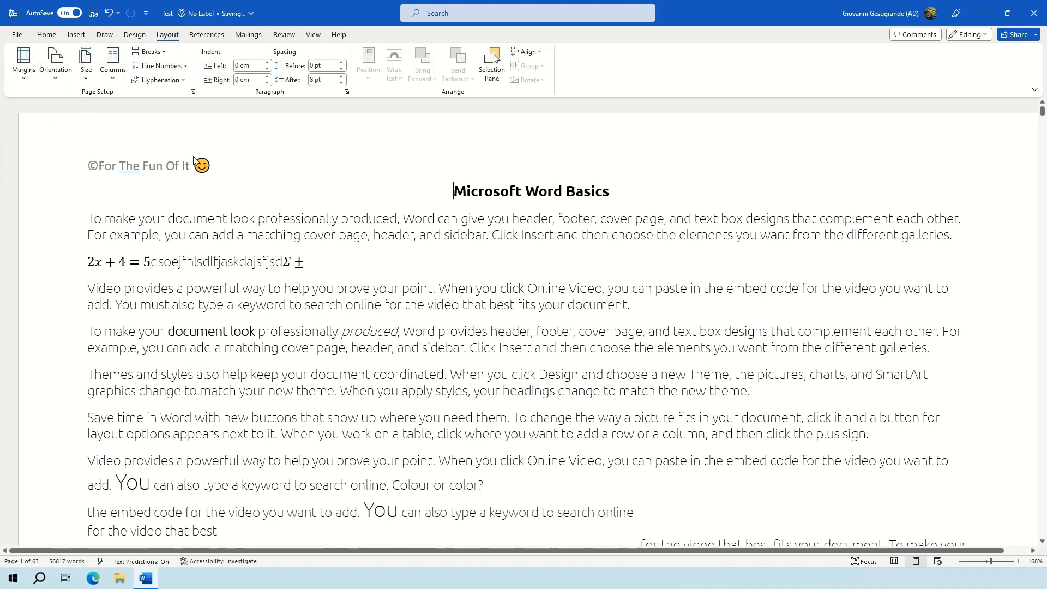
scroll(370, 278, down, 12)
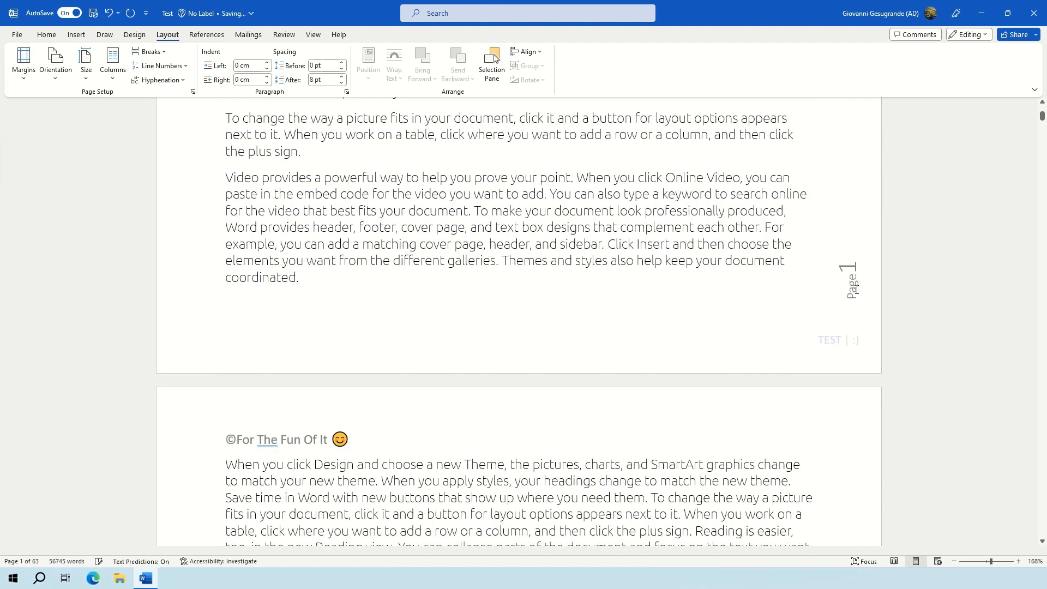
scroll(852, 315, down, 1)
scroll(853, 315, down, 20)
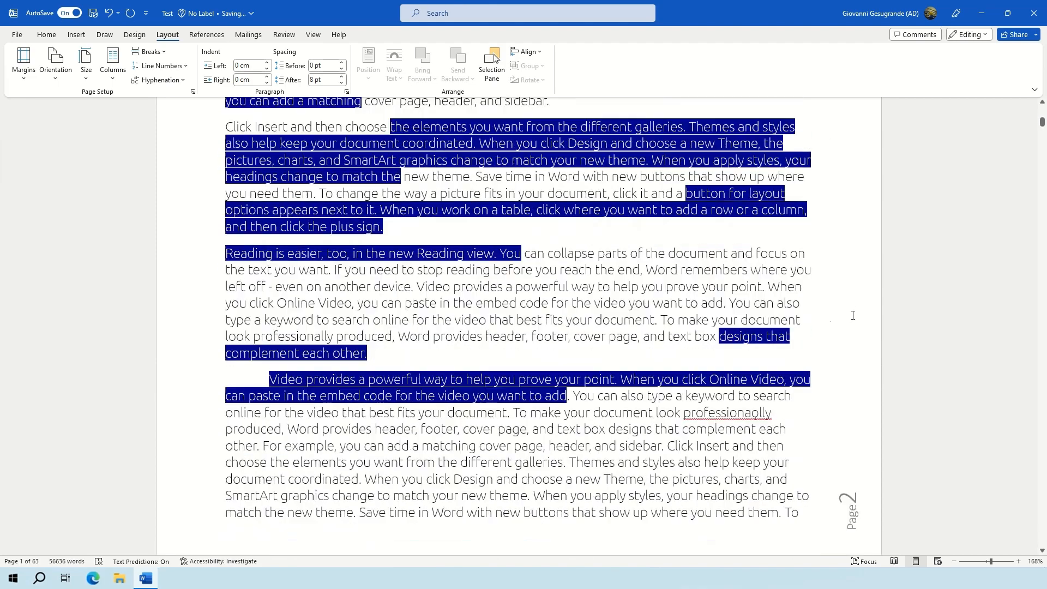
Lay out the whole document in four columns of equal width and check the text flow across the pages
scroll(845, 391, down, 20)
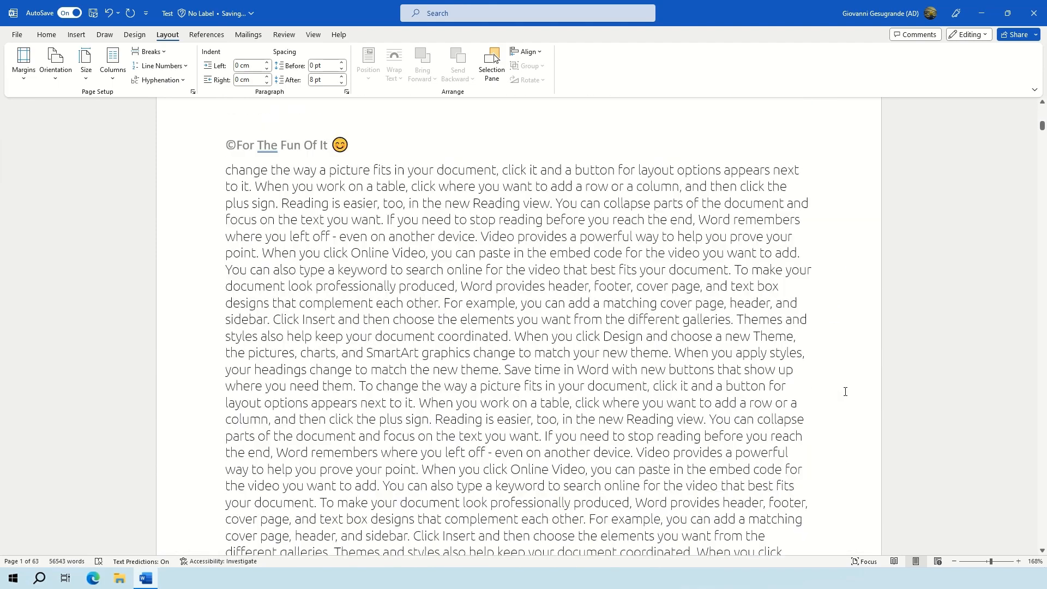
scroll(845, 392, down, 5)
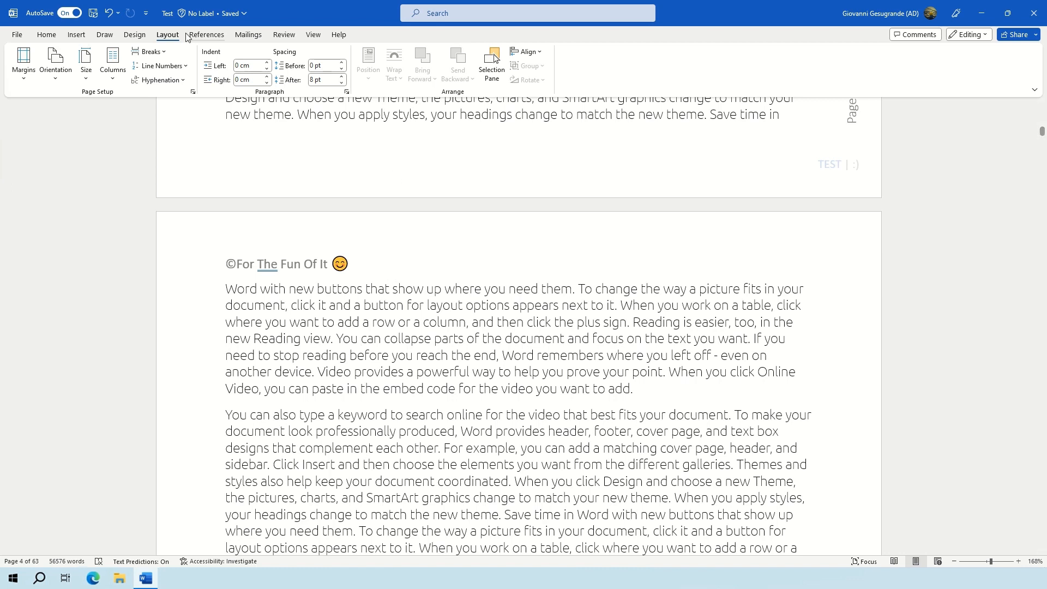
click(111, 76)
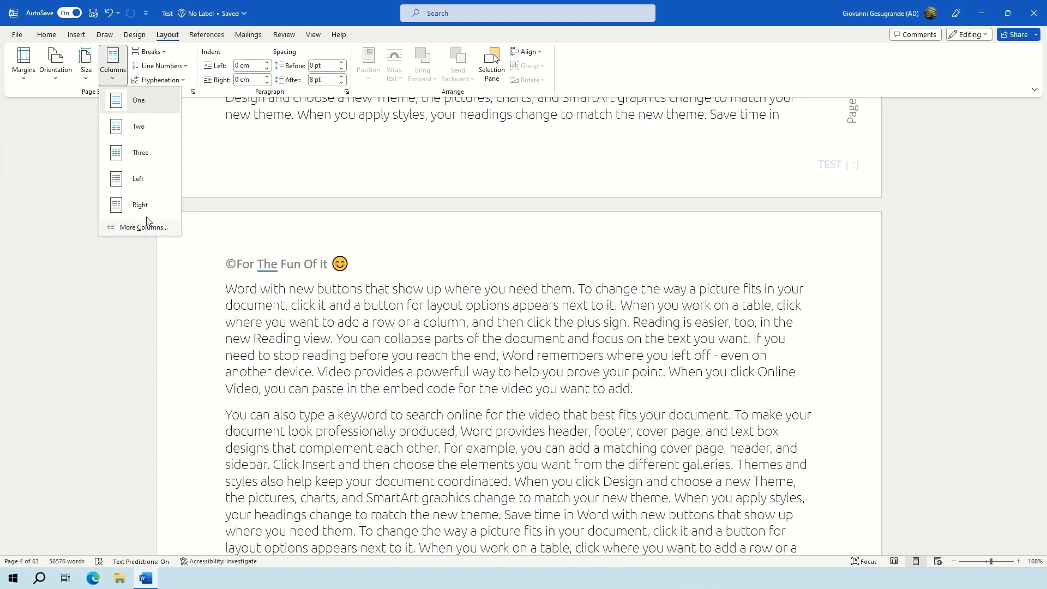
click(132, 226)
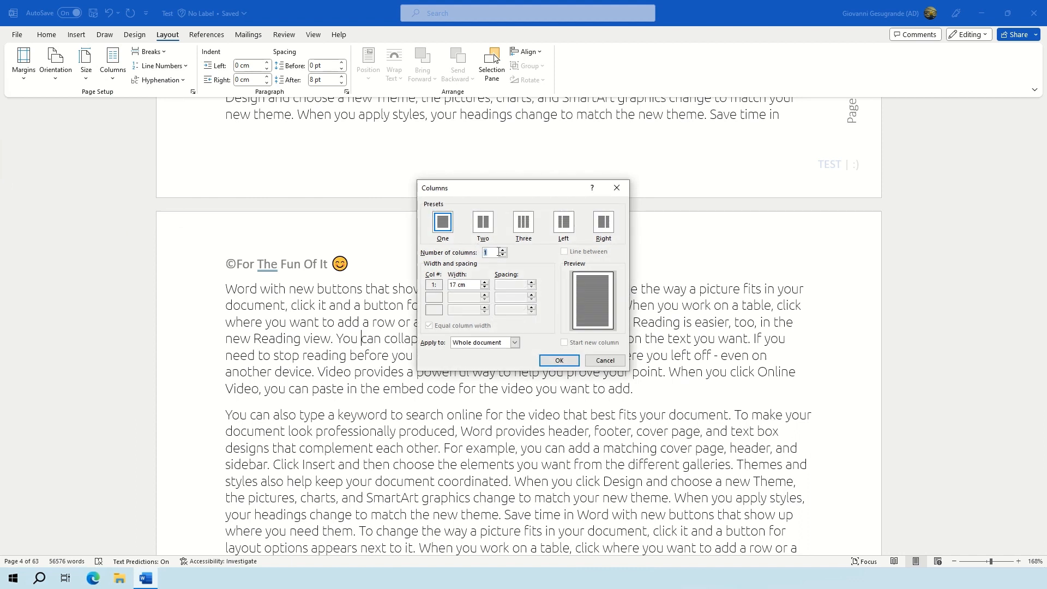
click(500, 251)
click(500, 251)
click(500, 251)
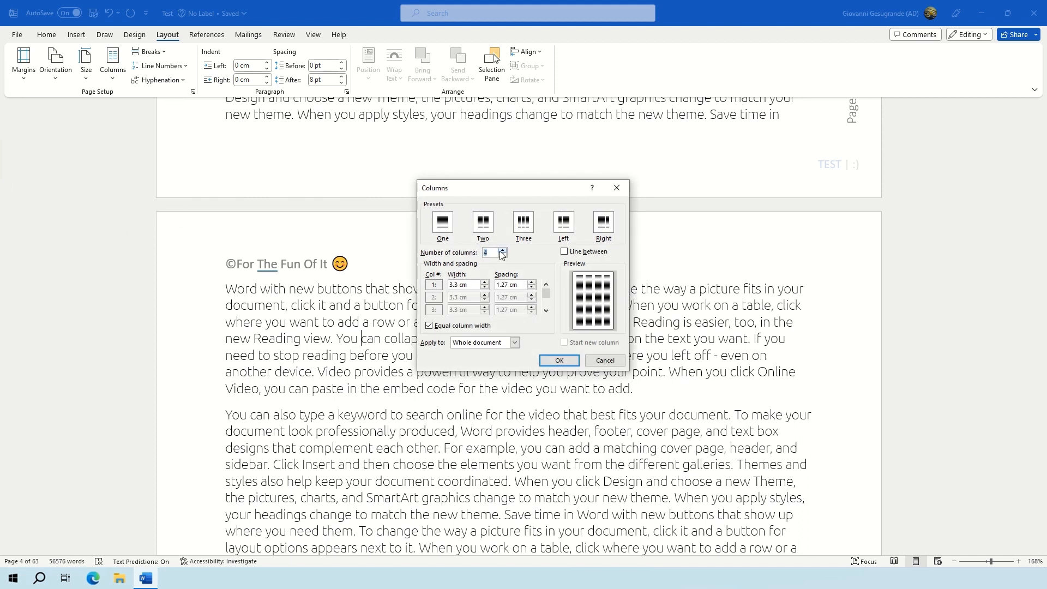
click(556, 361)
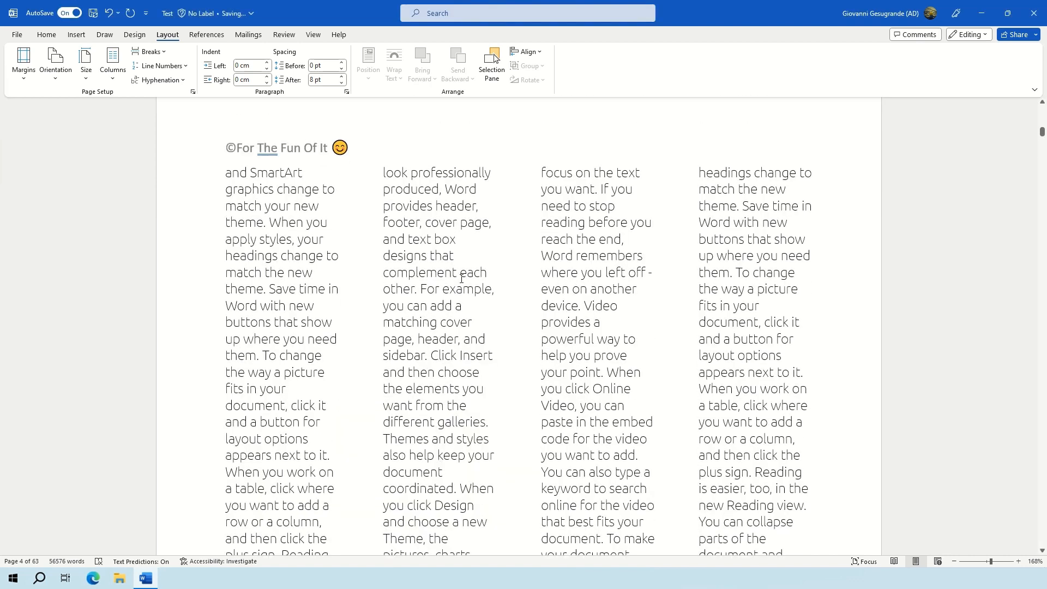
scroll(461, 280, down, 8)
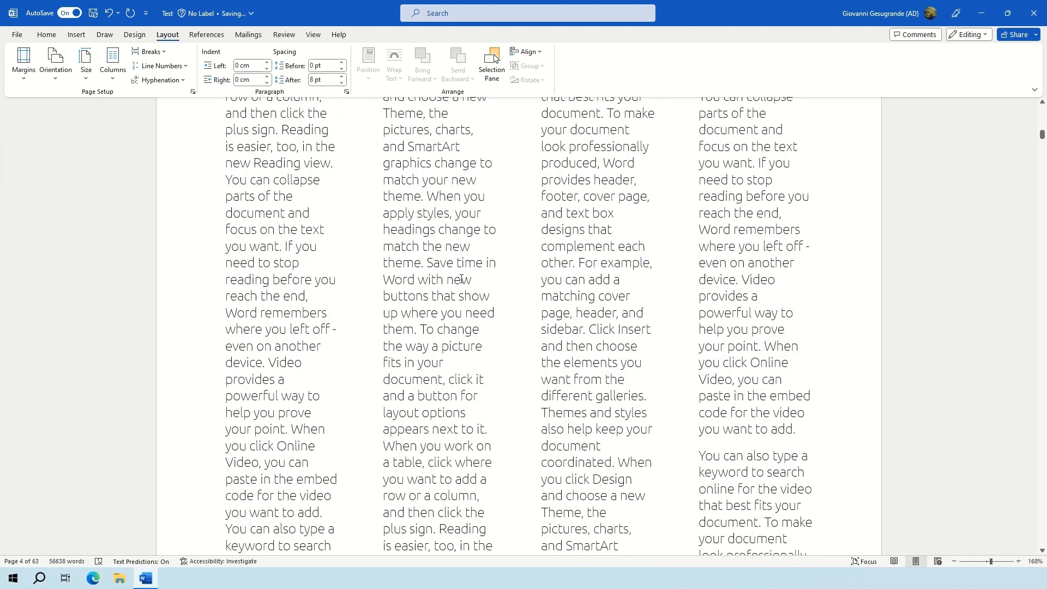
scroll(461, 279, down, 4)
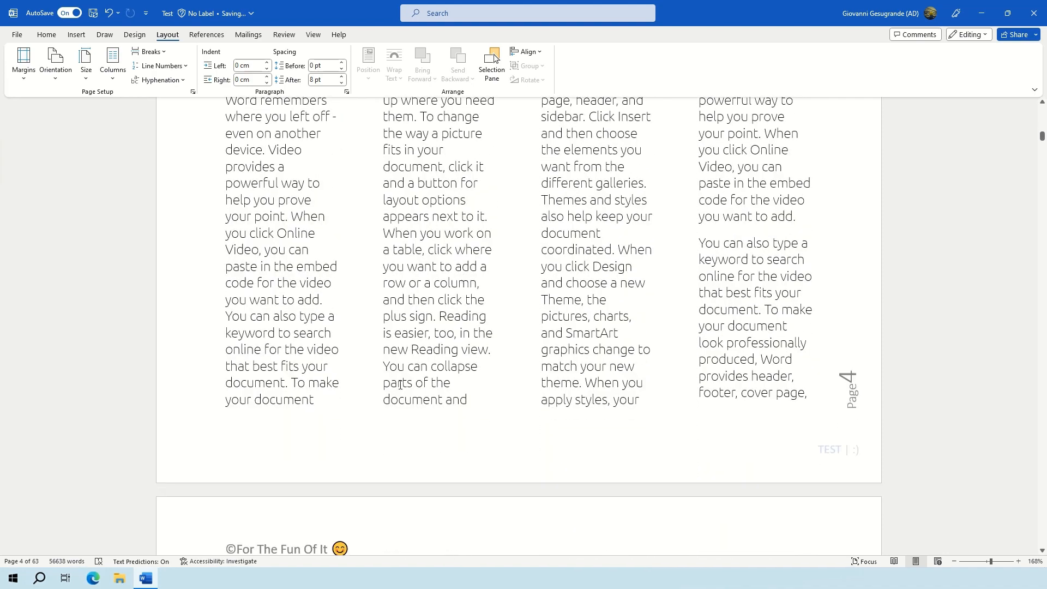
scroll(367, 345, up, 18)
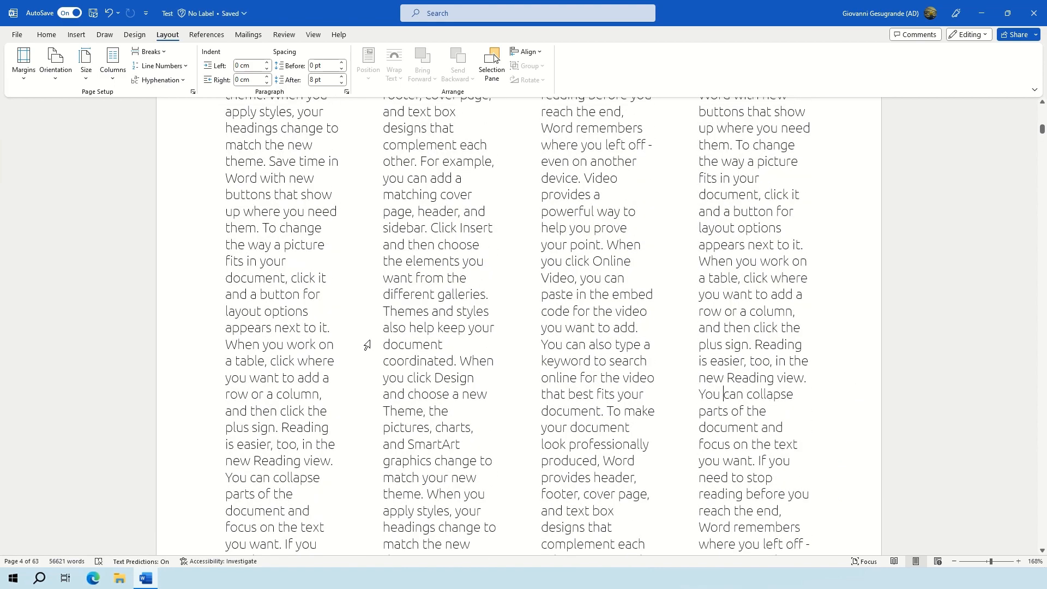
scroll(367, 345, up, 3)
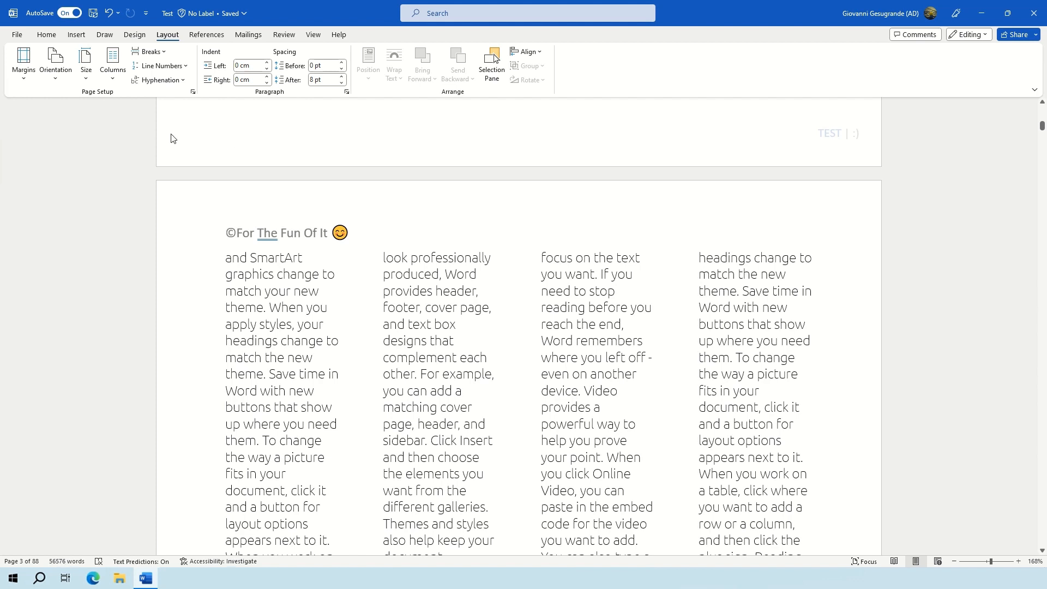
Switch the document's text layout to two columns and check the resulting pages
click(113, 68)
click(157, 133)
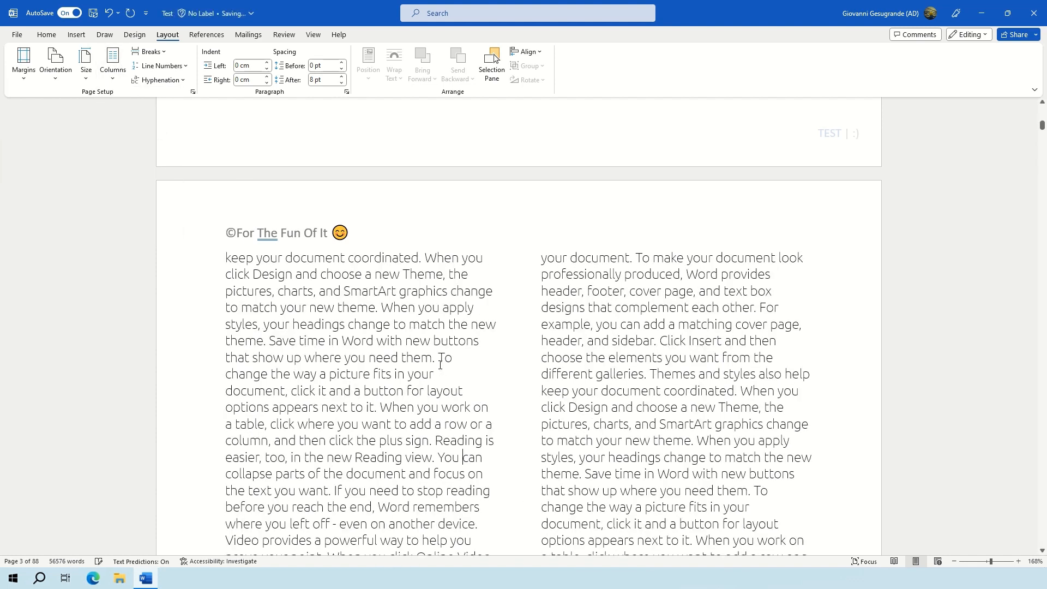
scroll(440, 365, down, 4)
scroll(440, 364, down, 3)
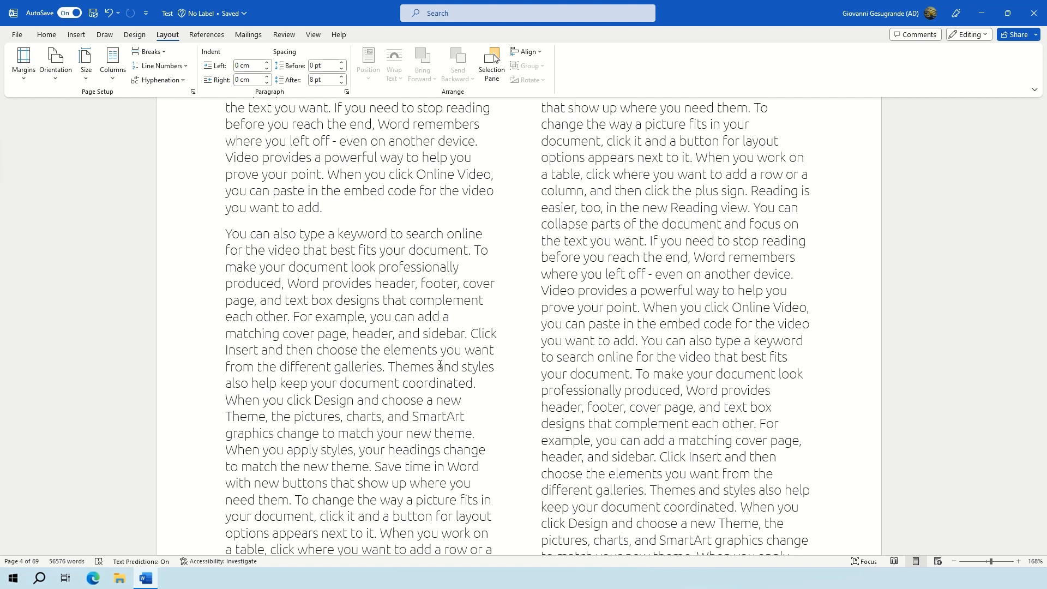
Insert a column break on page 4 before the paragraph starting "You can also type a keyword"
click(239, 238)
click(149, 54)
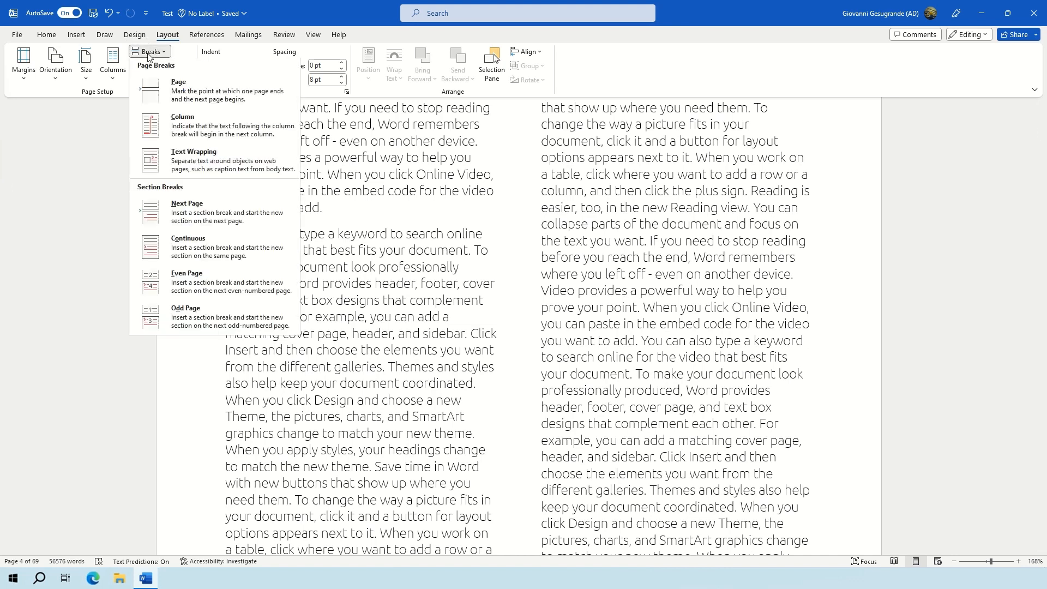
click(196, 126)
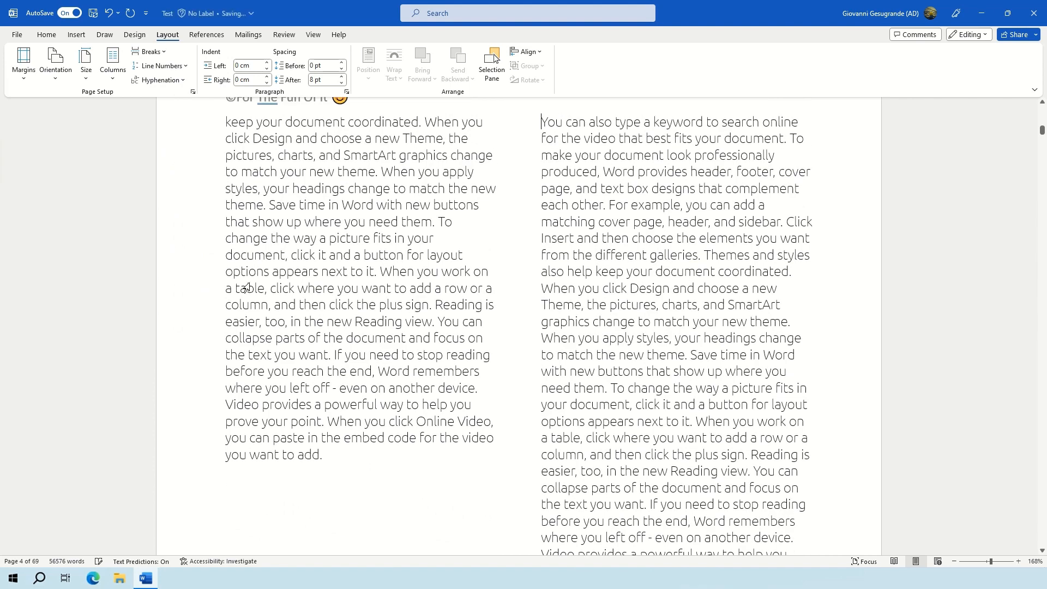
scroll(251, 316, down, 6)
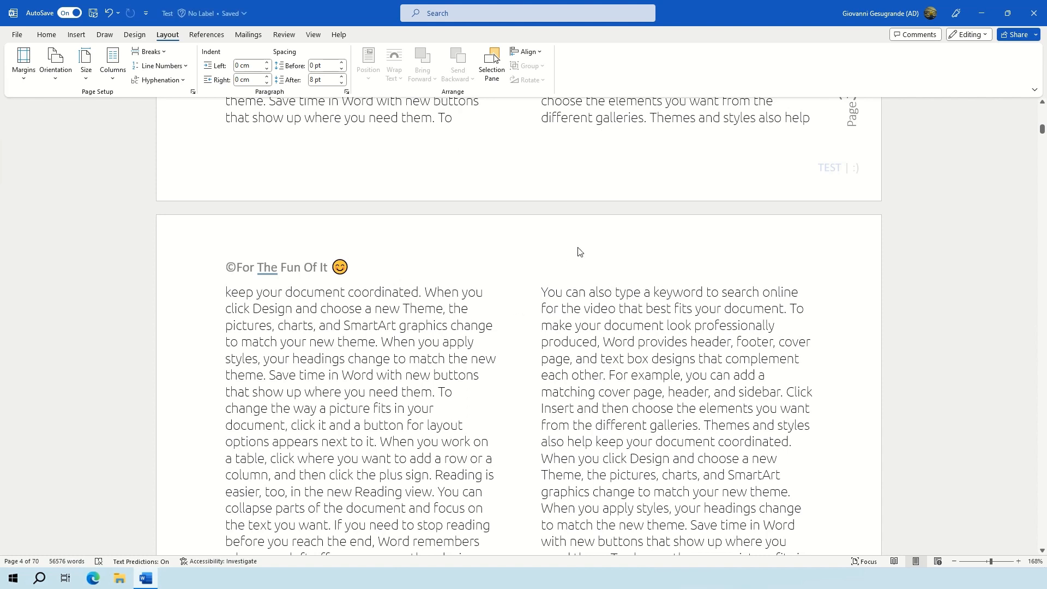
Insert a page break on page 5 before the paragraph starting "For example, you can add a matching cover page"
scroll(566, 314, down, 15)
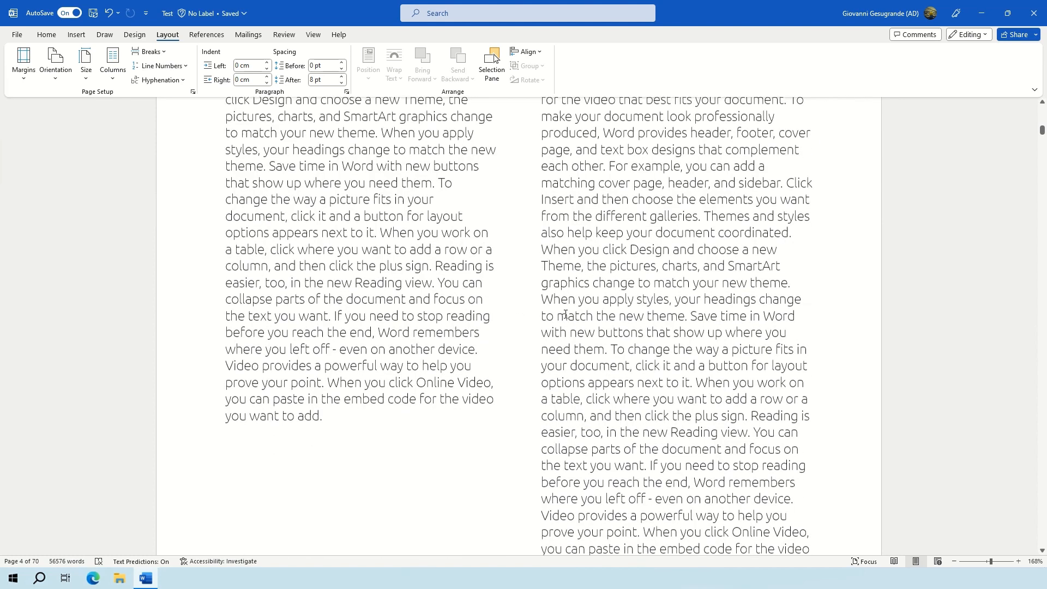
scroll(566, 314, down, 15)
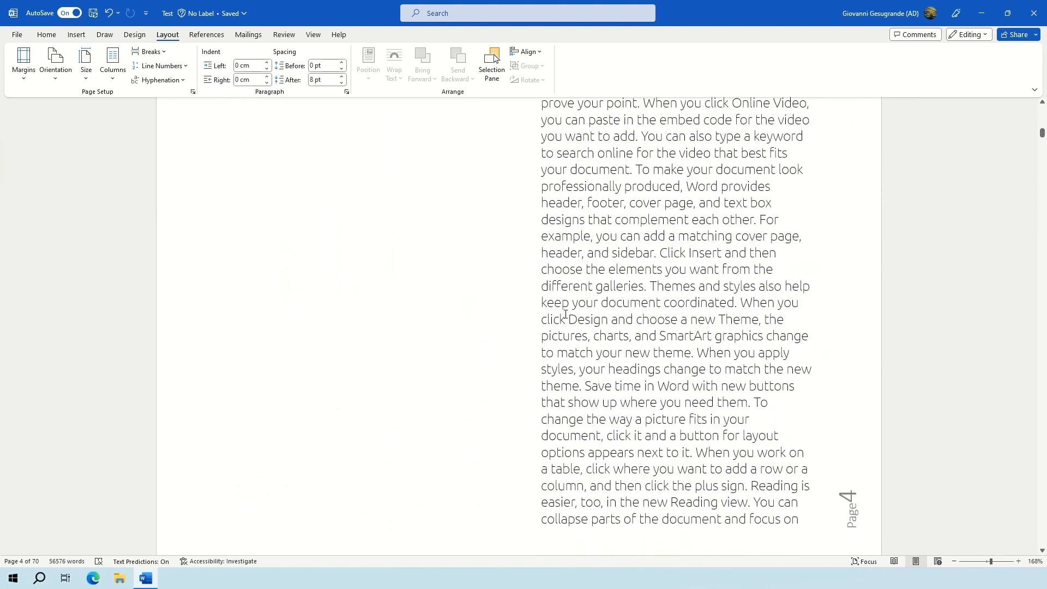
scroll(565, 314, down, 15)
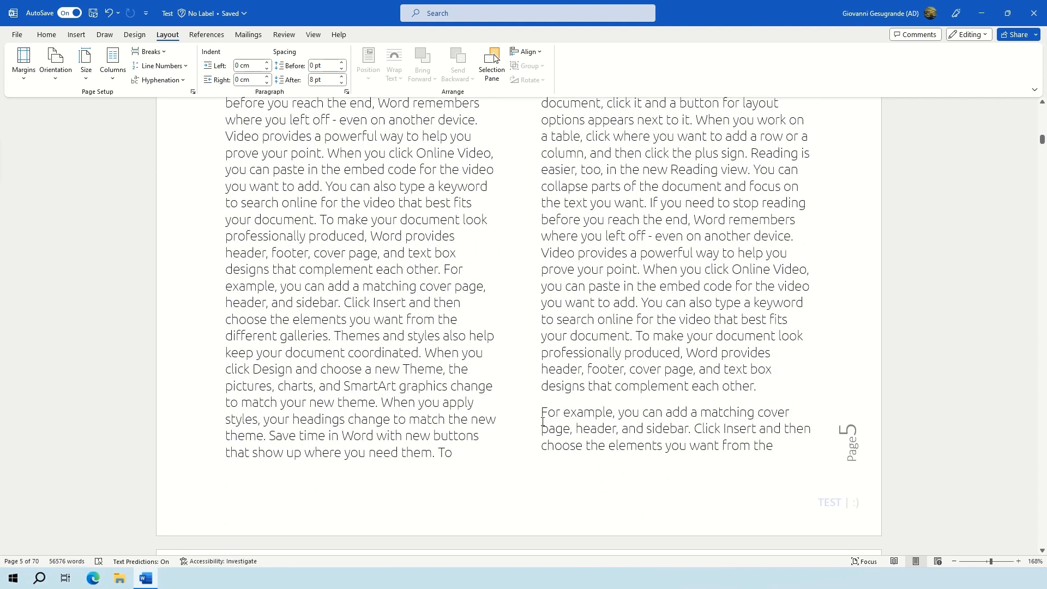
click(148, 51)
click(181, 106)
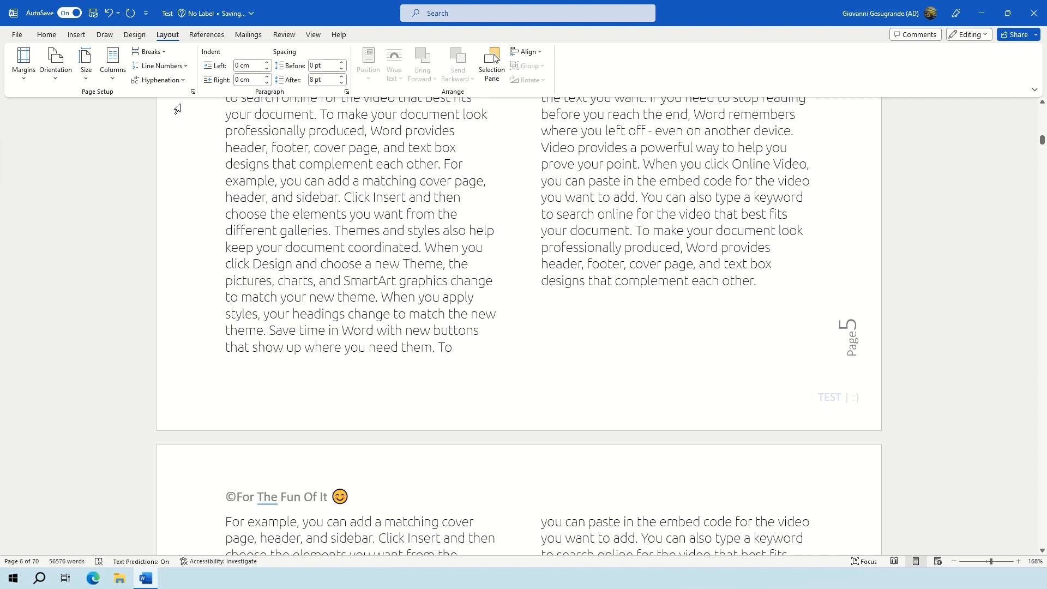
click(293, 197)
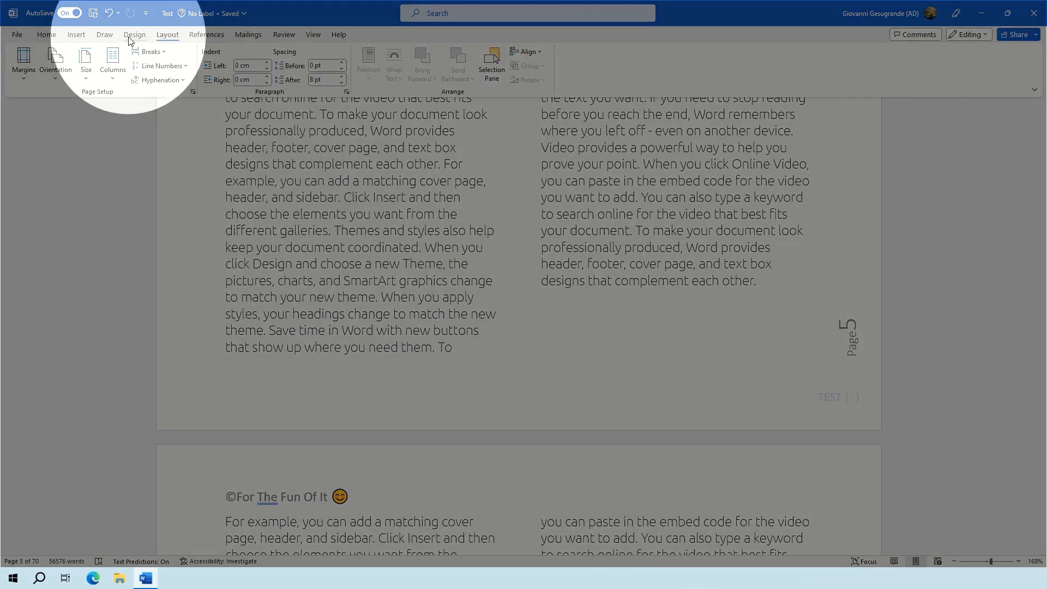
Look through the built-in watermarks, then start a custom text watermark reading "I Can Format"
click(129, 36)
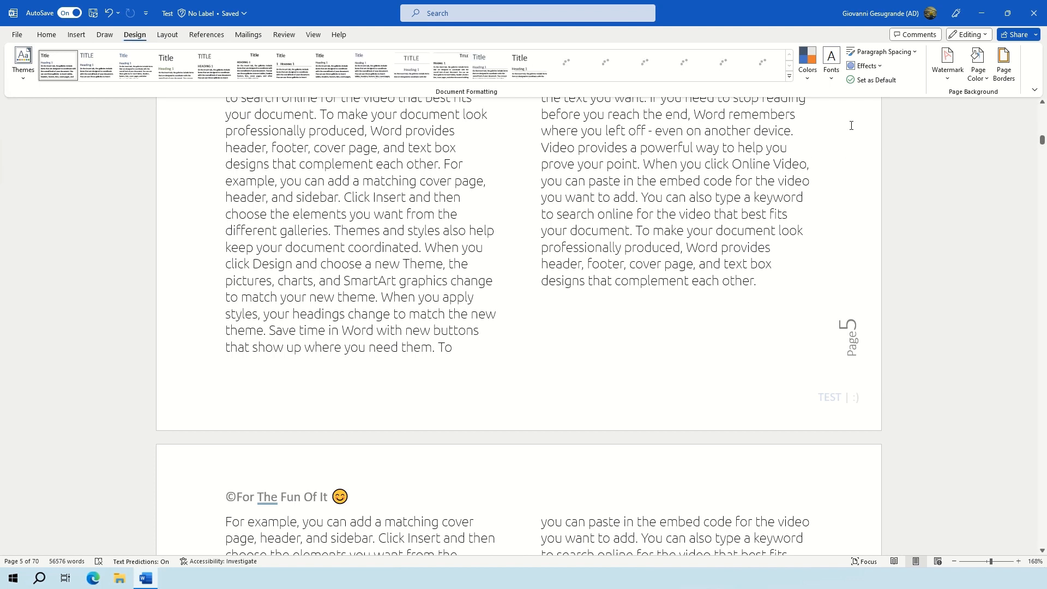
click(935, 82)
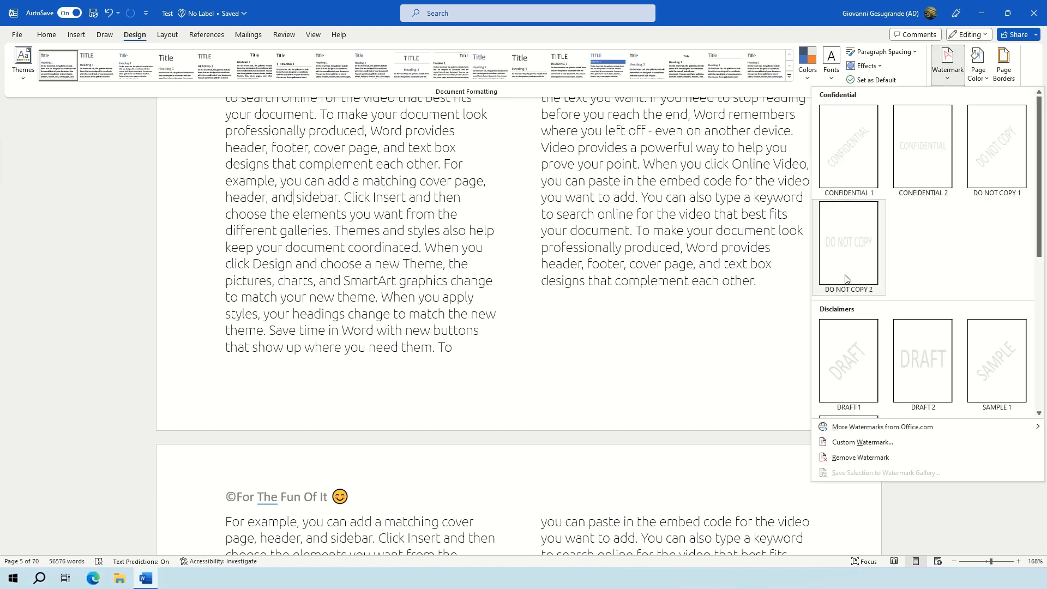
scroll(971, 350, down, 3)
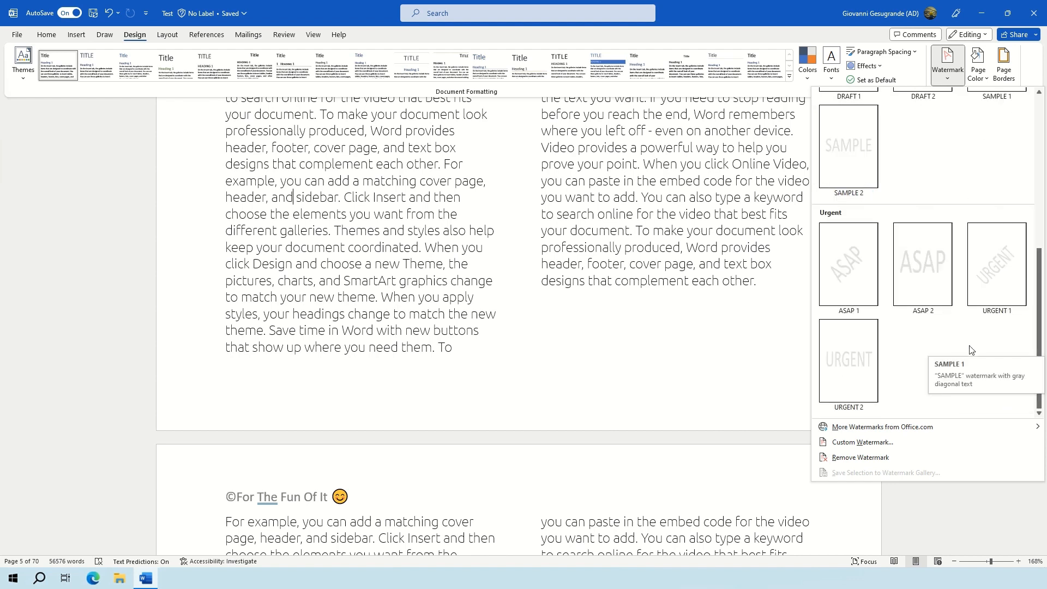
click(858, 443)
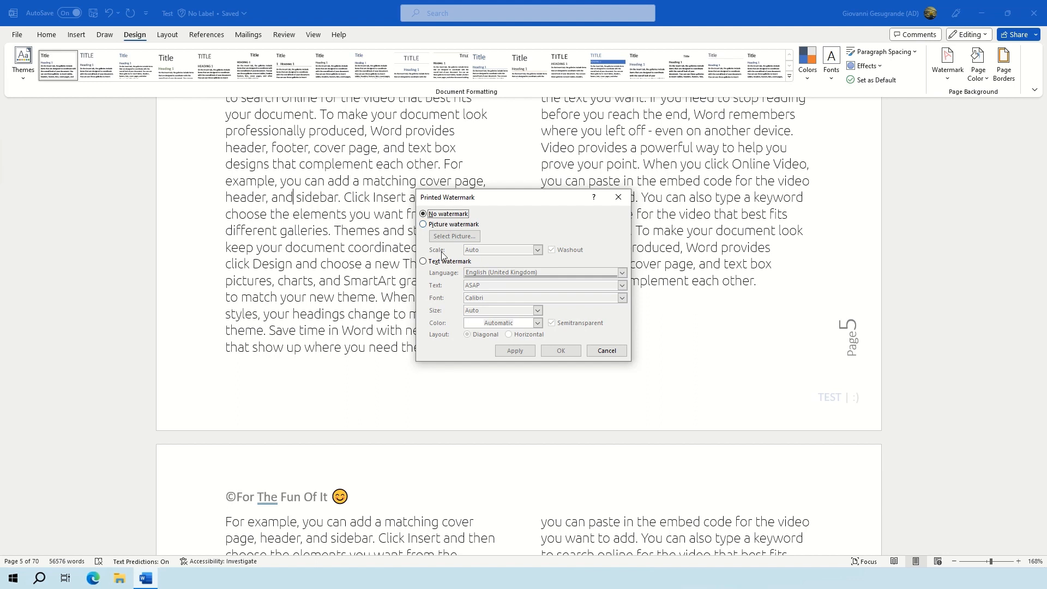
click(440, 262)
double_click(502, 285)
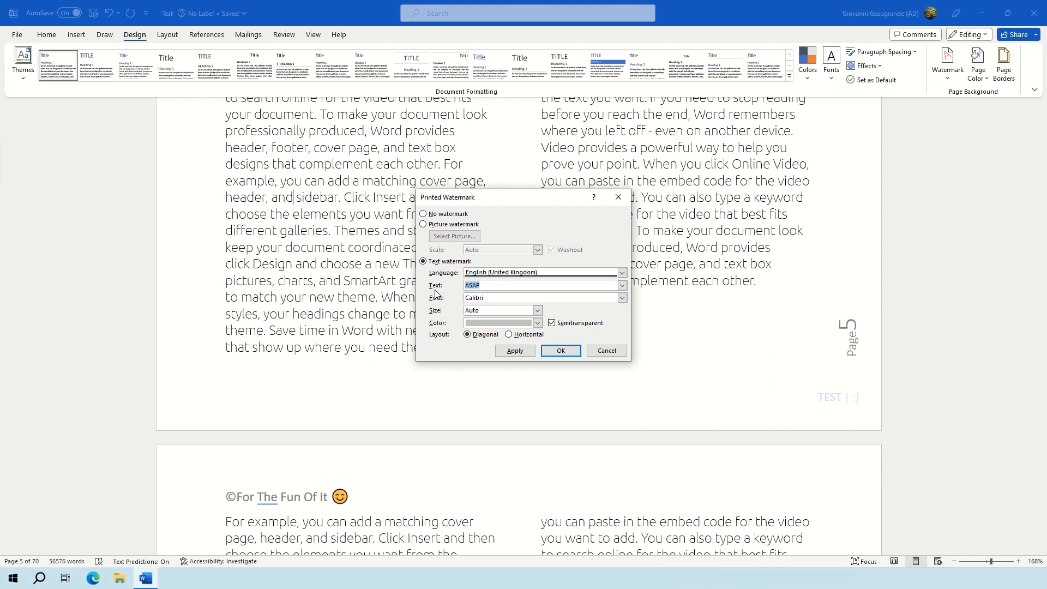
text(I Can Format)
Set the watermark font to Ubuntu Condensed, apply the watermark with the diagonal layout, and check it on the pages
click(622, 297)
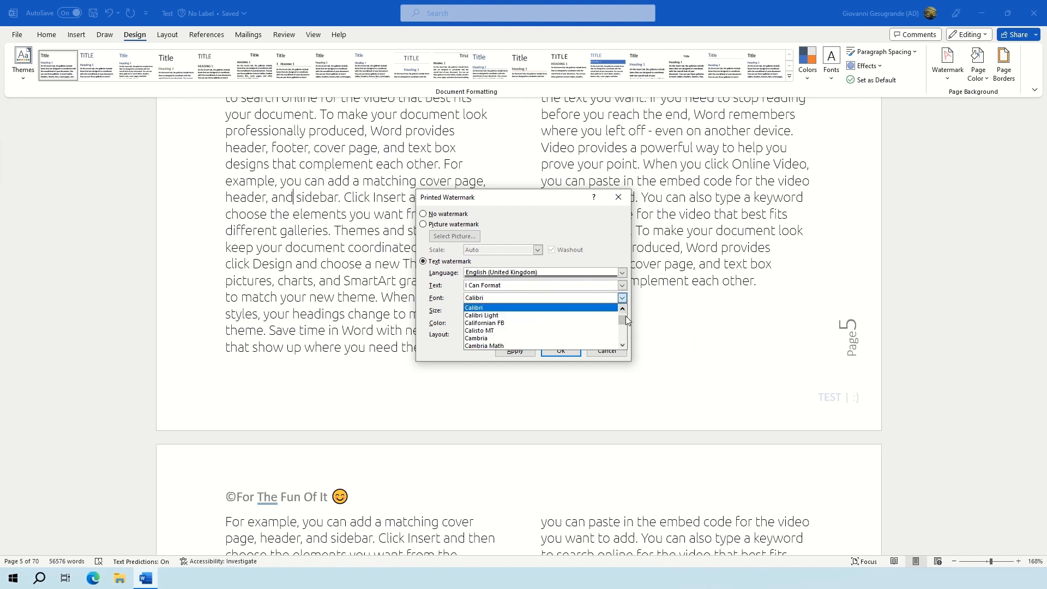
text(u)
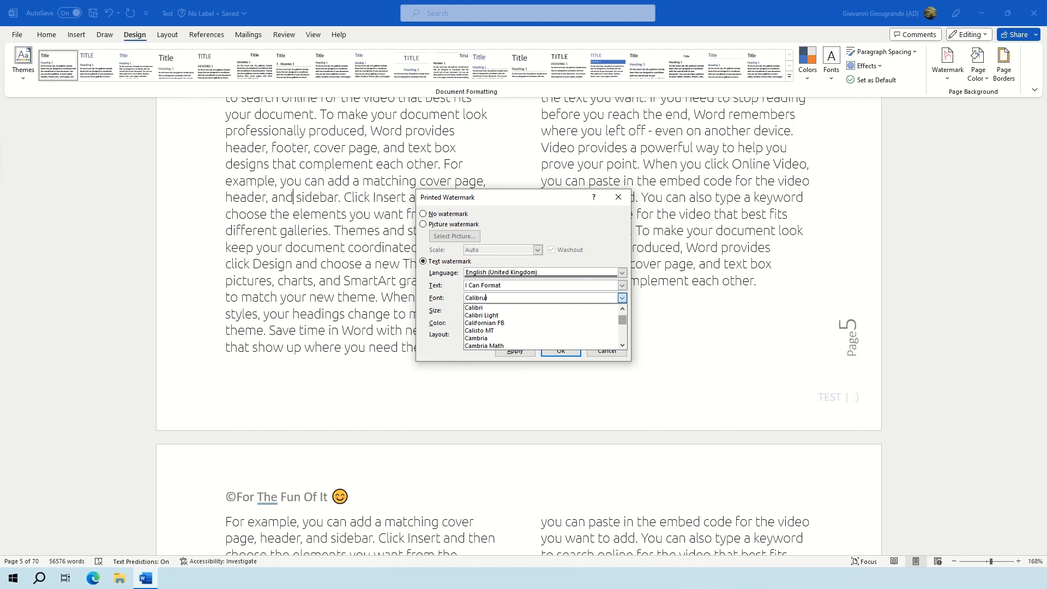
drag(622, 322, 623, 337)
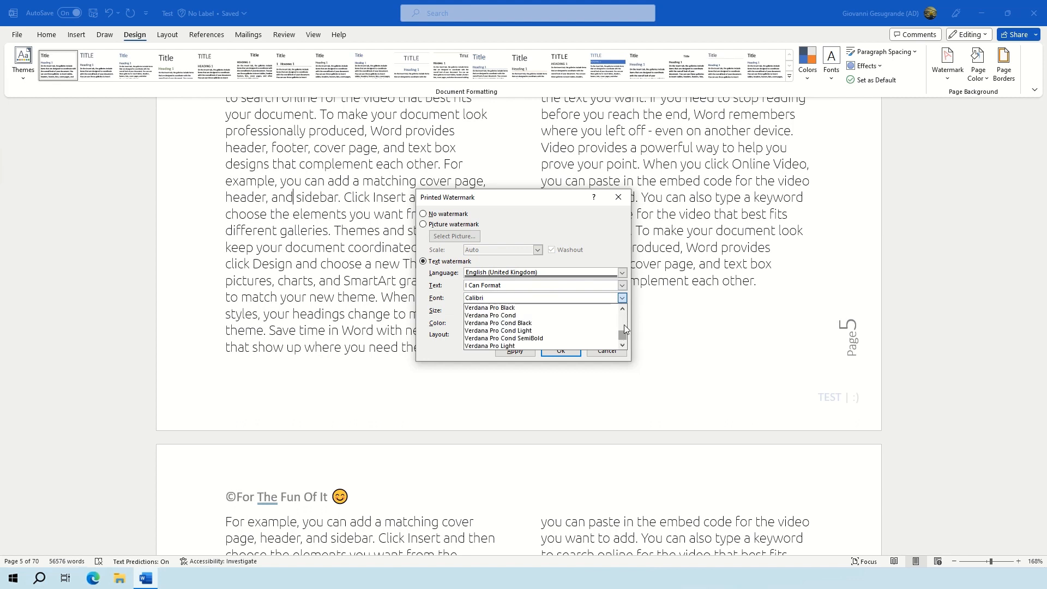
click(623, 325)
click(624, 325)
click(623, 321)
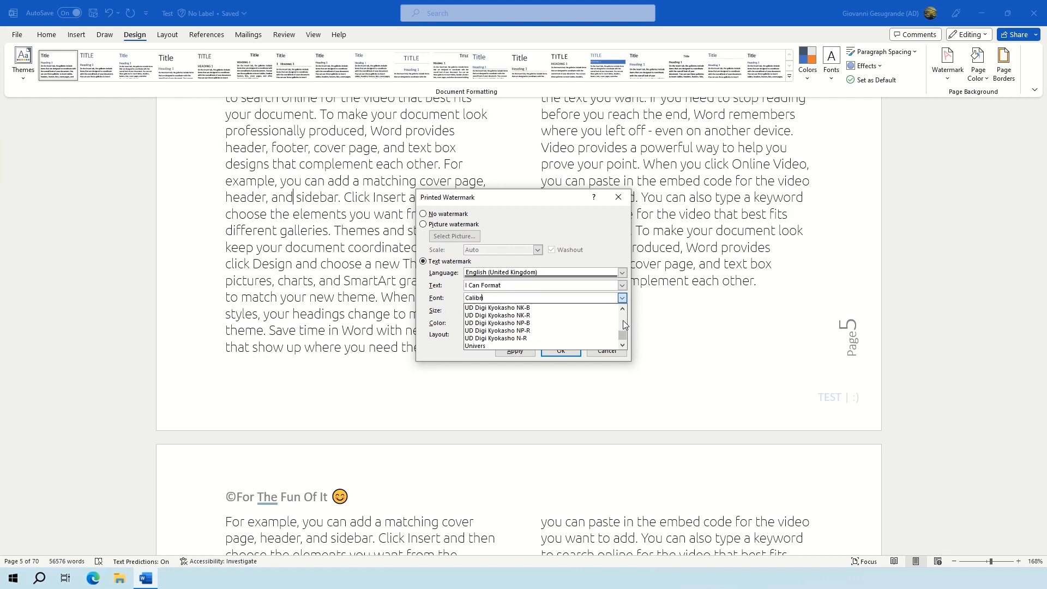
click(624, 322)
click(623, 321)
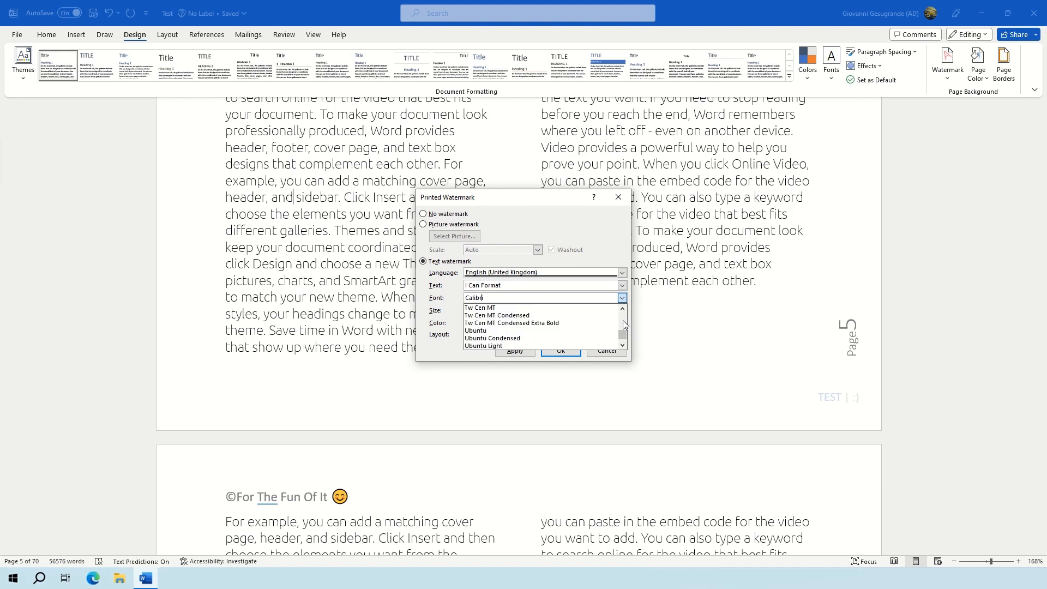
click(496, 338)
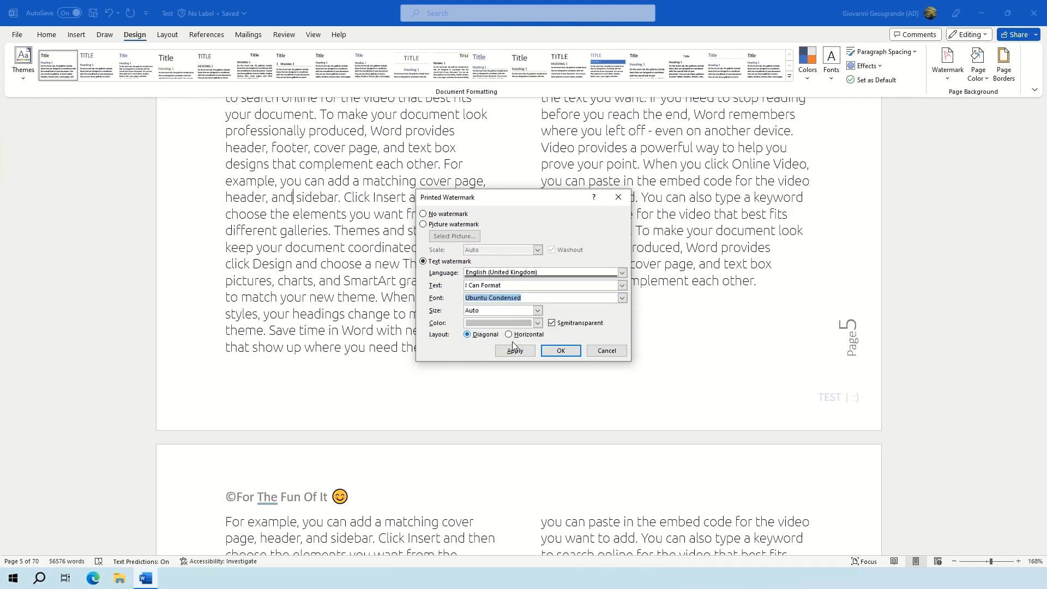
click(548, 351)
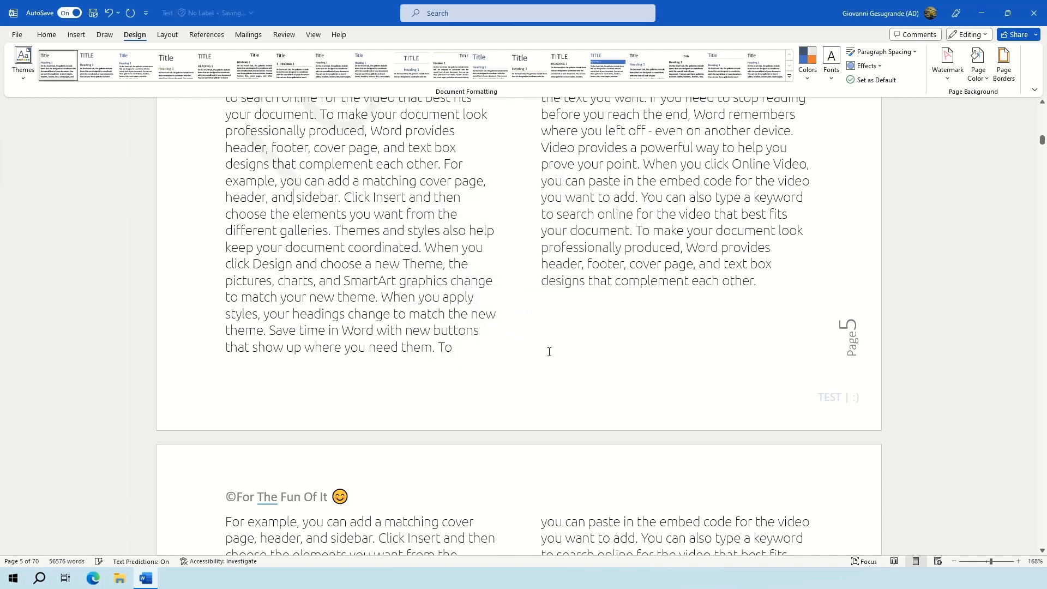
scroll(465, 195, up, 3)
scroll(465, 194, up, 2)
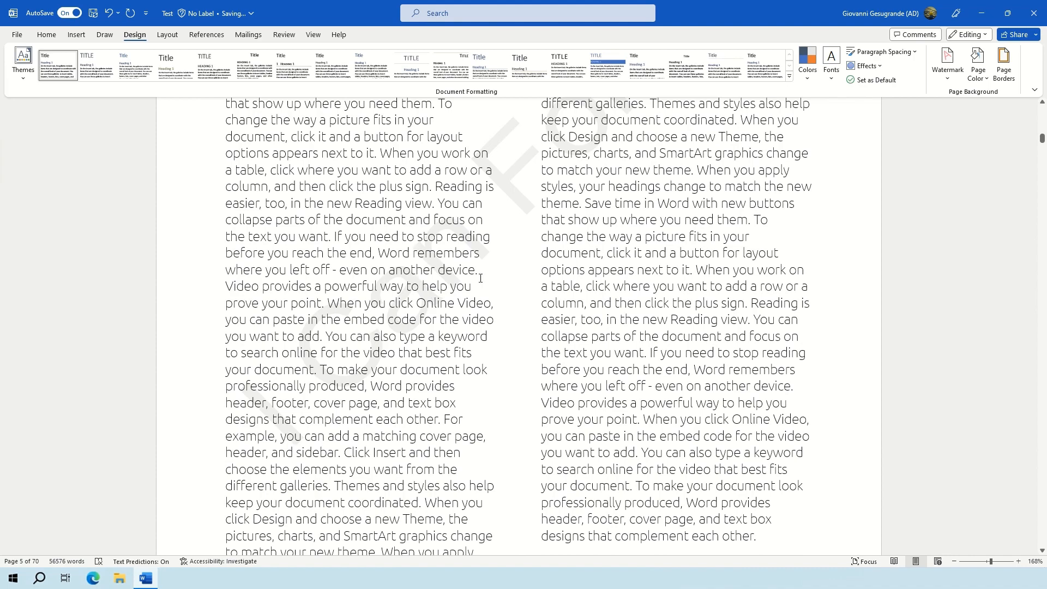
scroll(559, 191, up, 6)
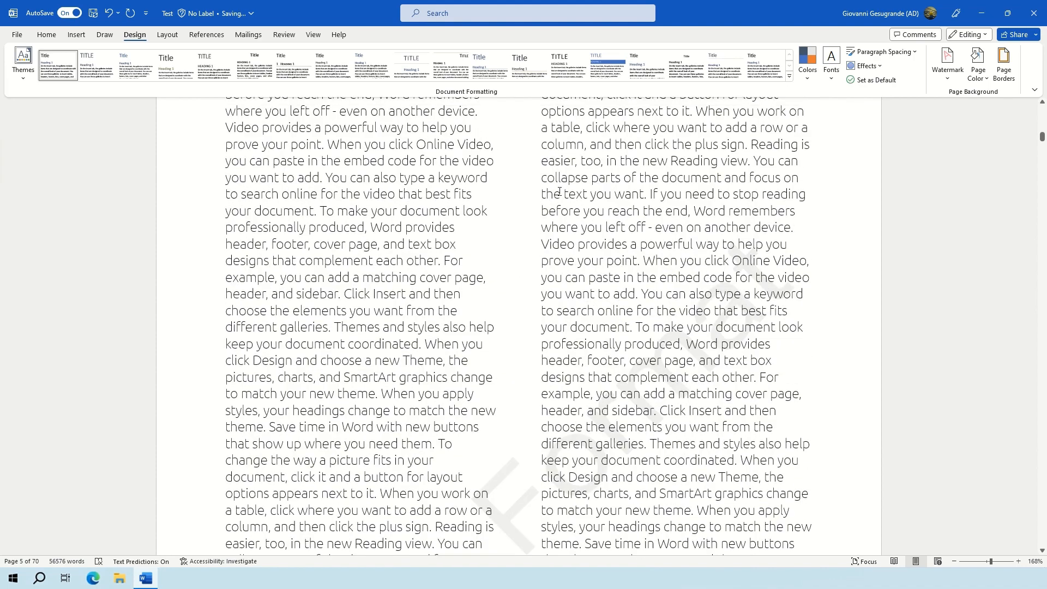
scroll(685, 318, up, 5)
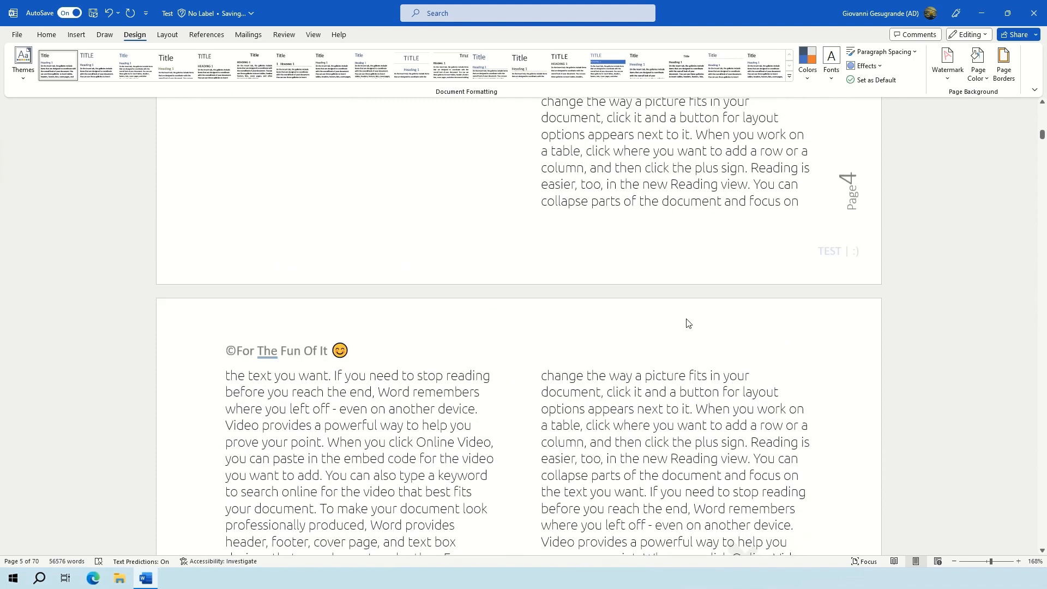
Set the page color of the whole document to the lightest gold theme tint
scroll(686, 319, up, 10)
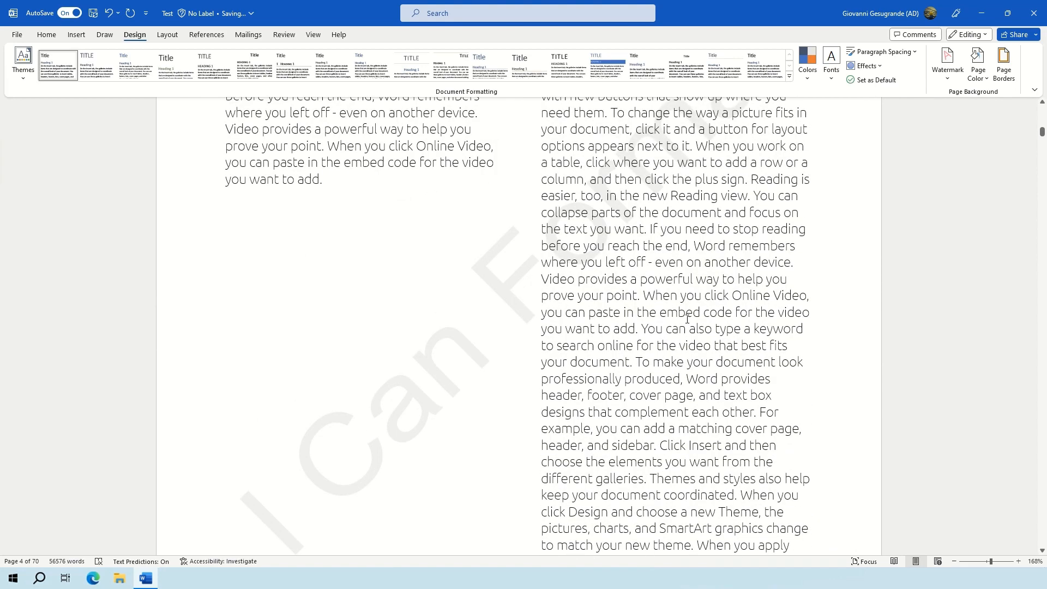
scroll(687, 319, down, 15)
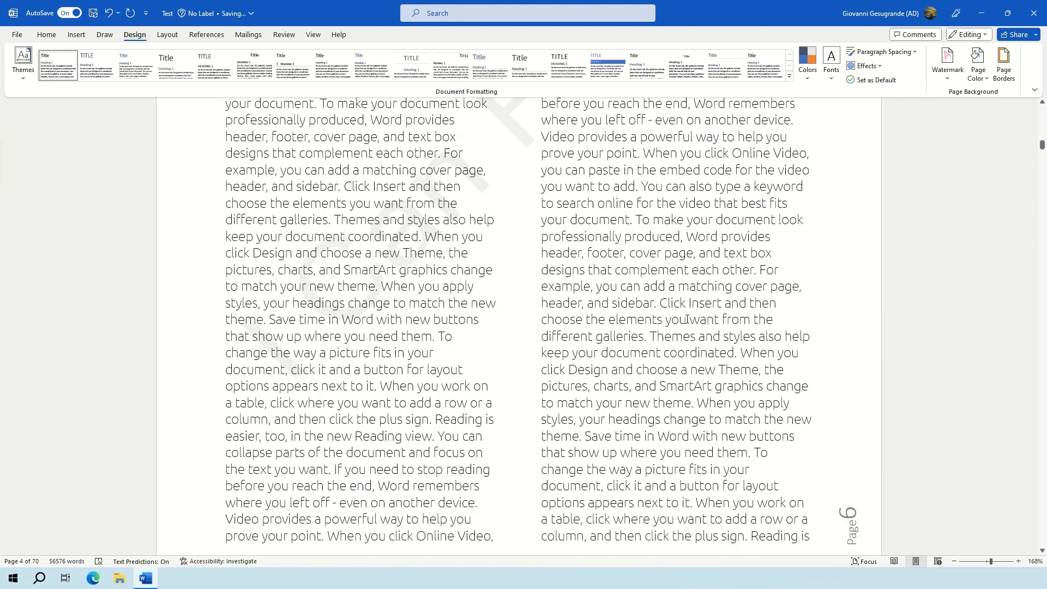
key(ctrl+End)
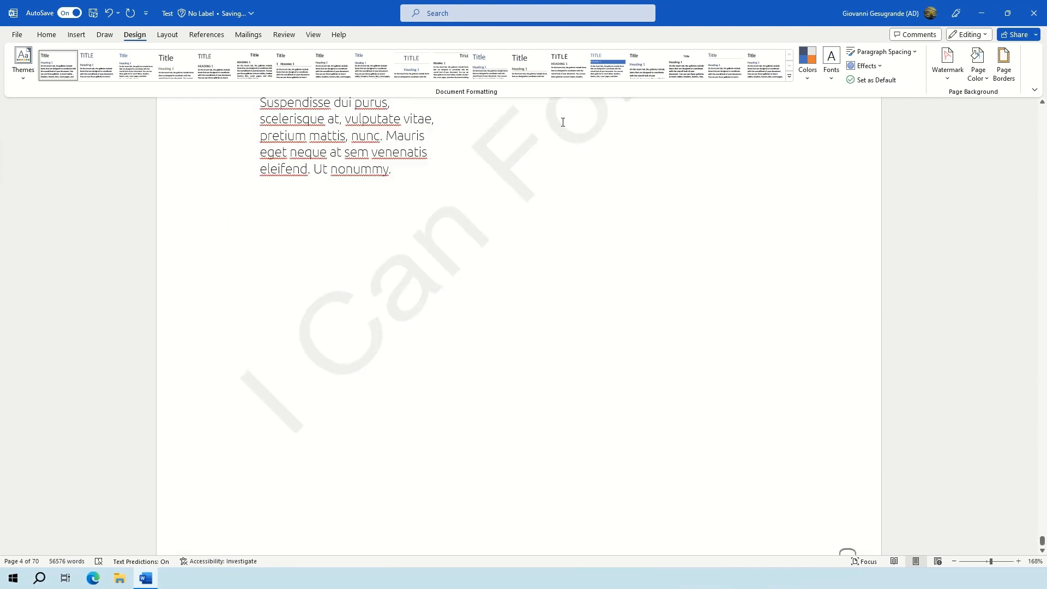
scroll(477, 308, up, 5)
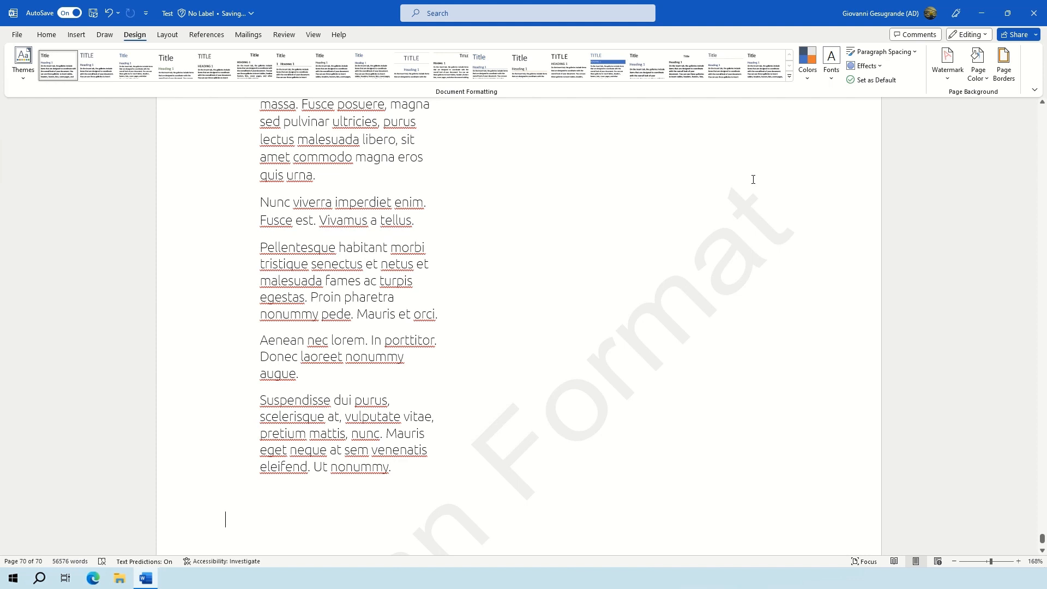
click(978, 68)
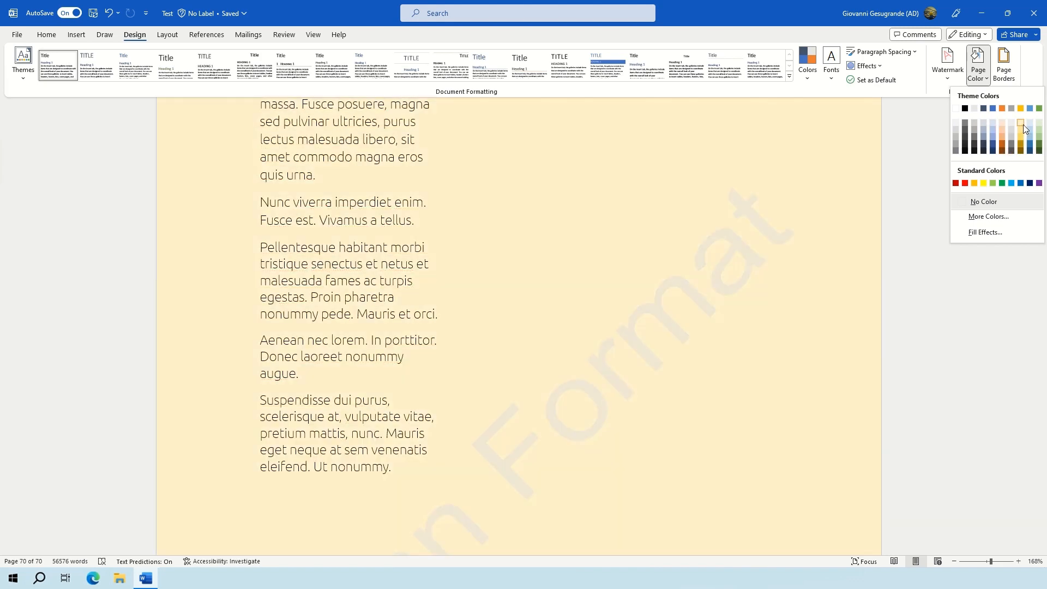
click(1023, 124)
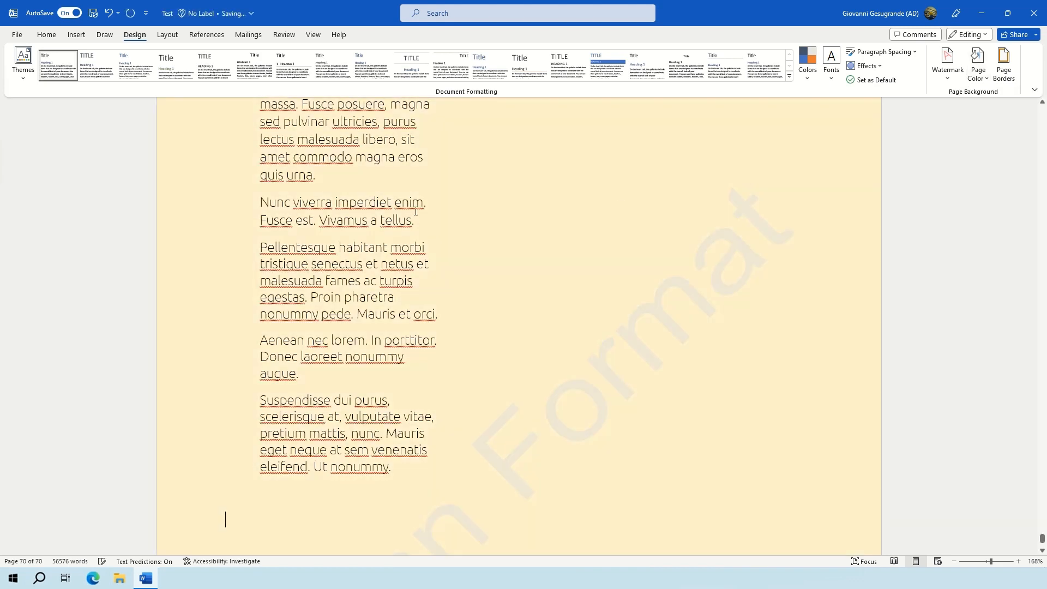
scroll(517, 186, up, 20)
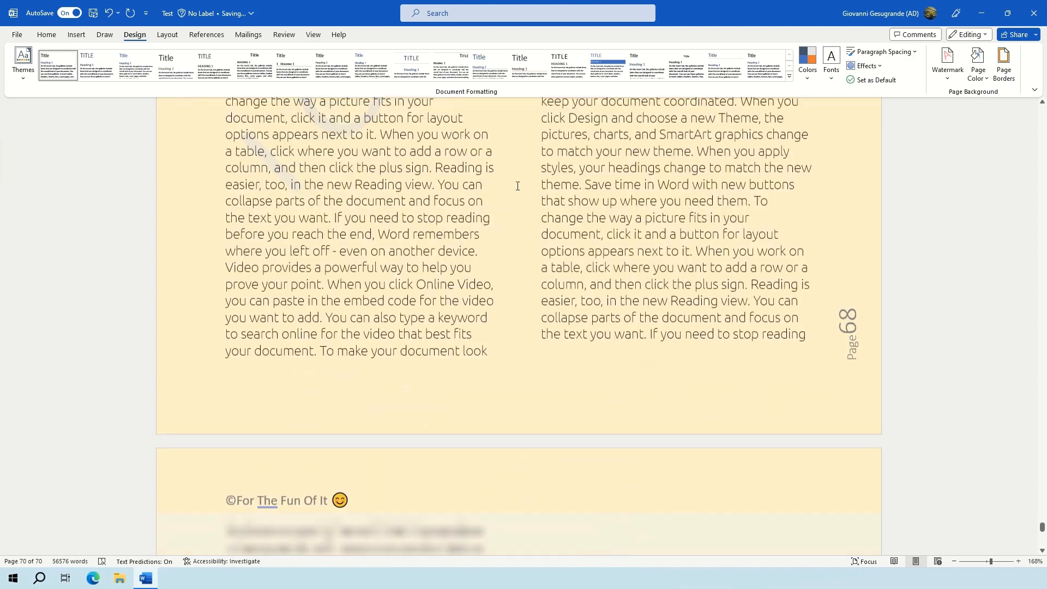
scroll(517, 186, up, 3)
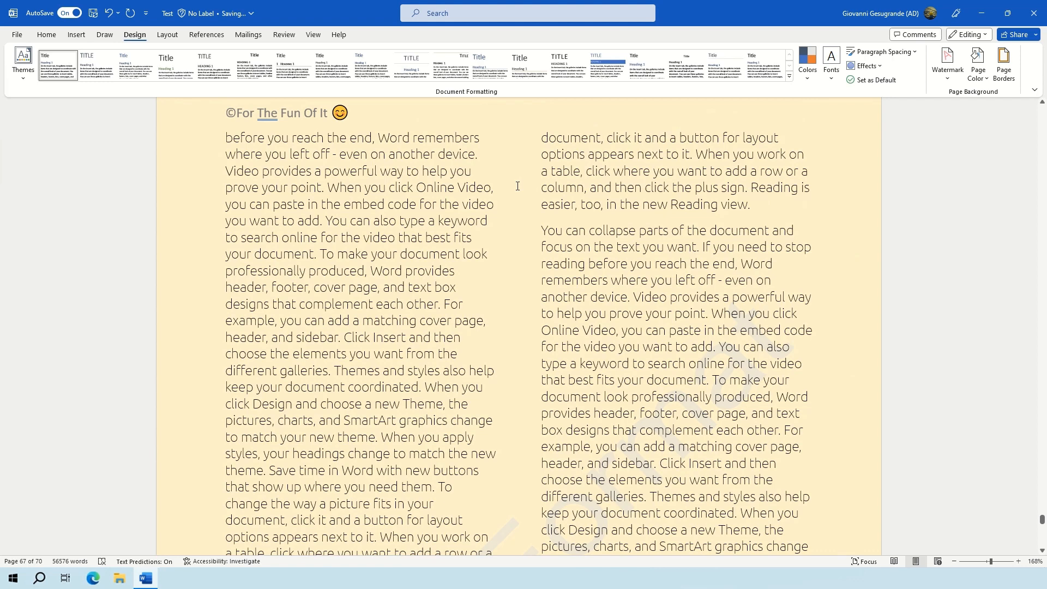
Set up a page border with the 3-D setting, a heavy multi-line style and a width of 2 ¼ pt
click(1005, 71)
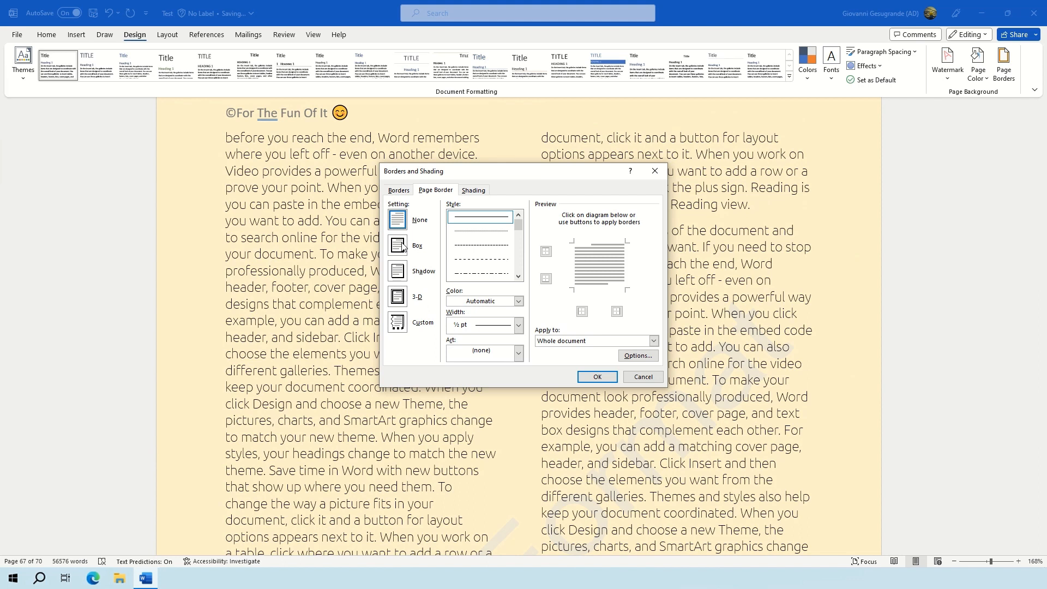
click(403, 247)
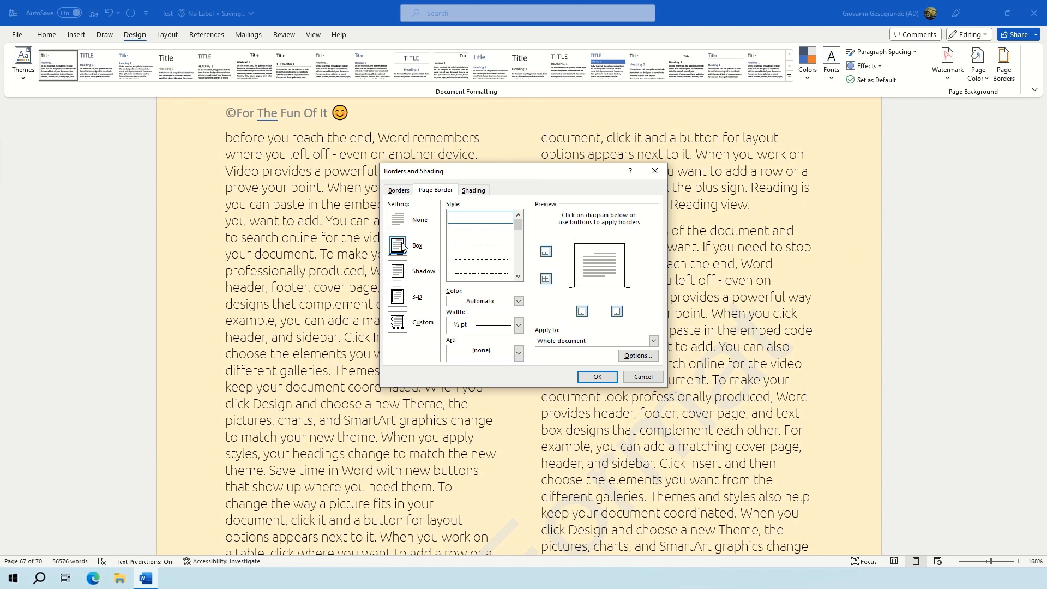
click(399, 303)
scroll(520, 254, down, 3)
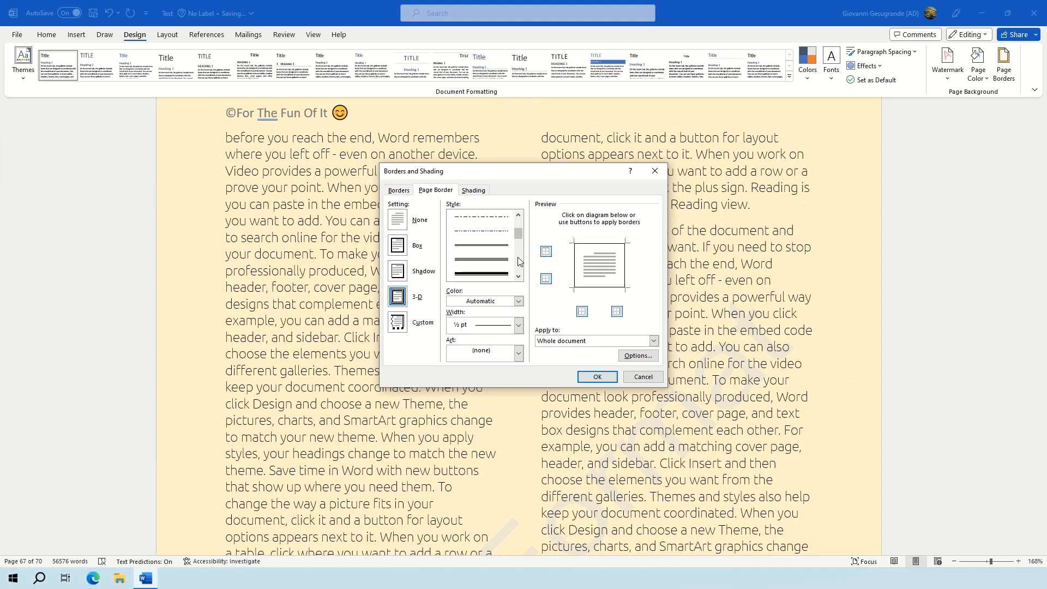
click(503, 252)
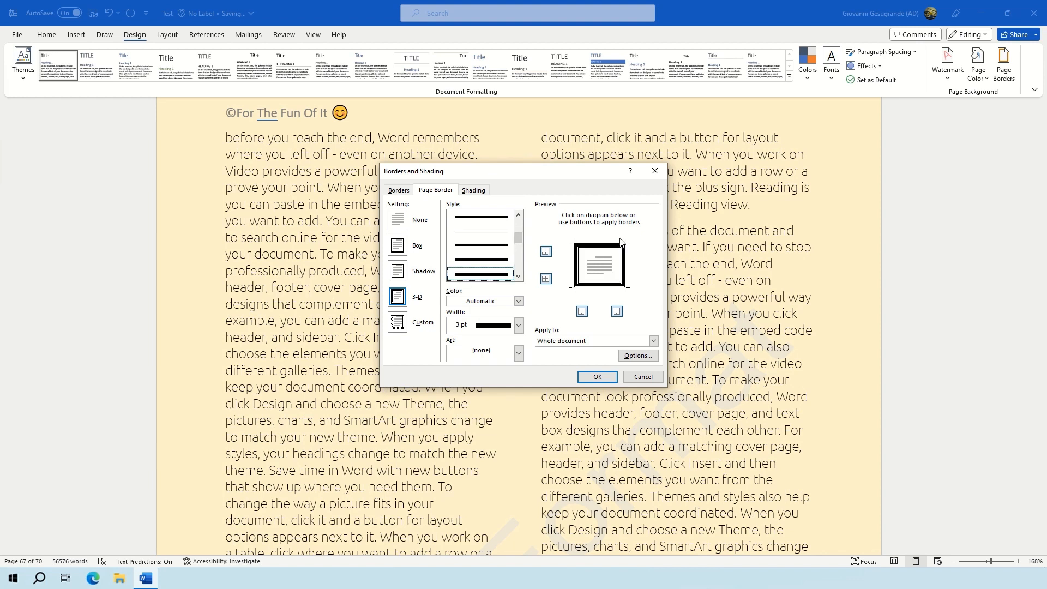
click(502, 323)
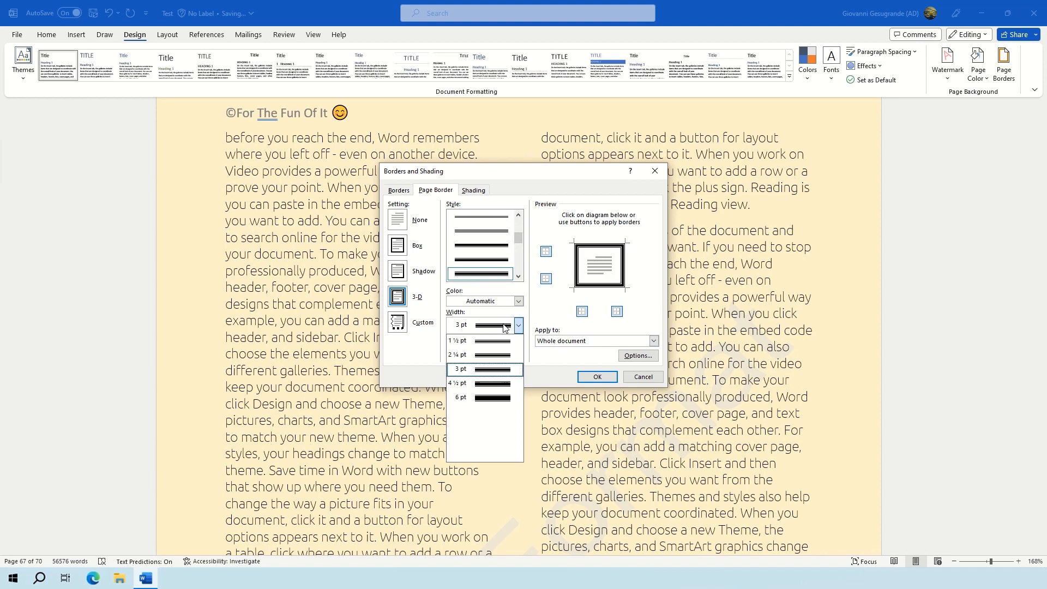
click(504, 359)
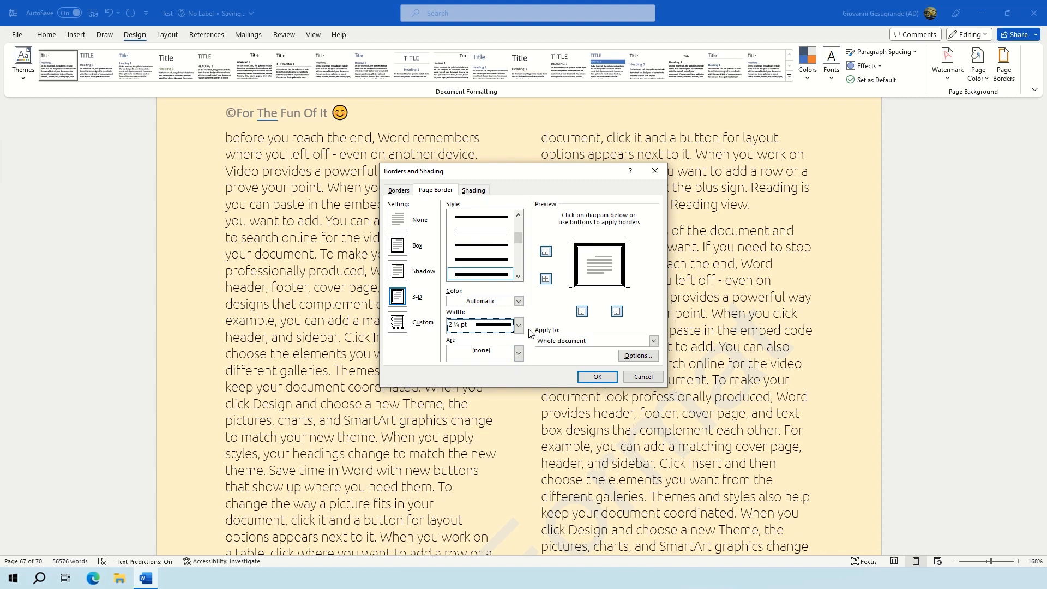
Try the candy corn art for the page border and reset the border art to none
click(518, 353)
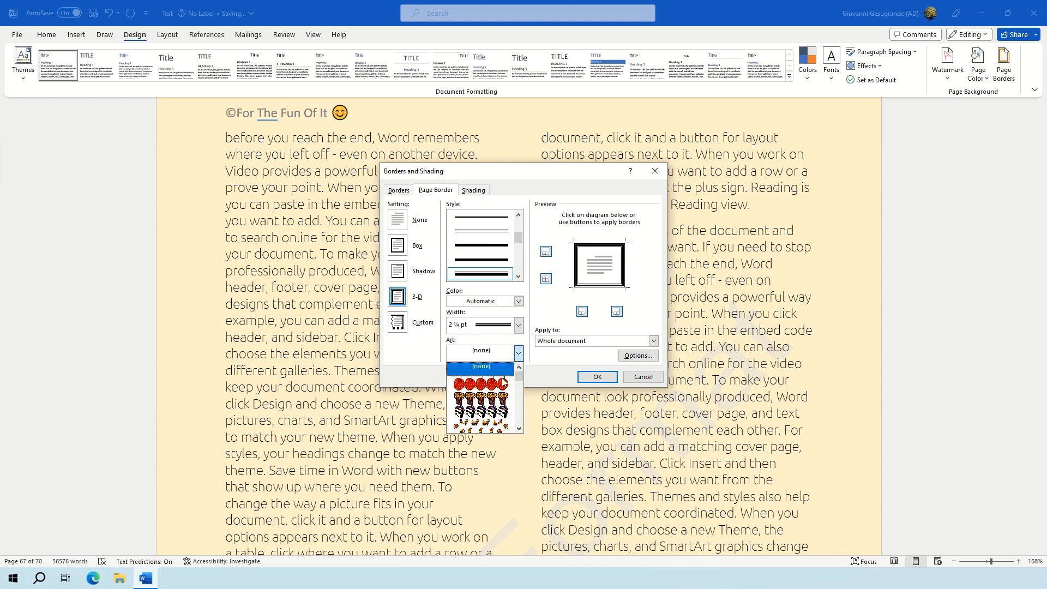
click(494, 424)
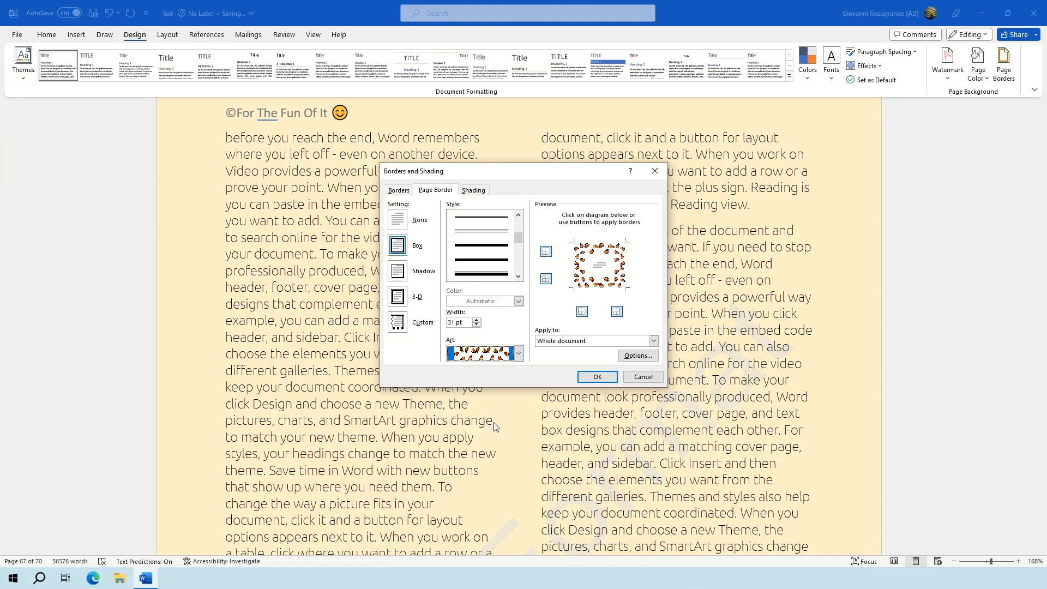
click(519, 354)
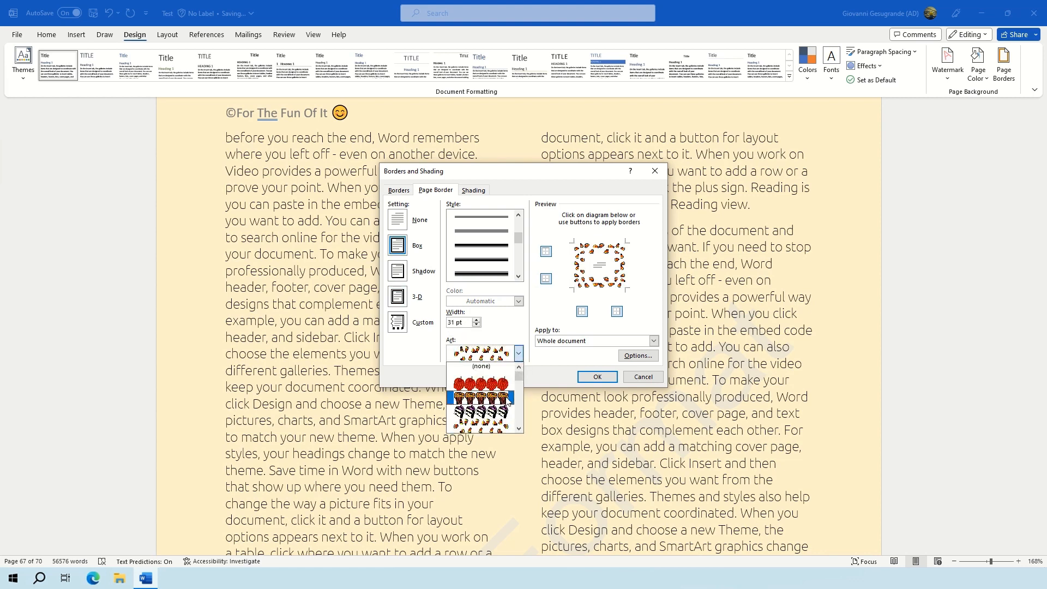
scroll(507, 401, up, 3)
click(484, 368)
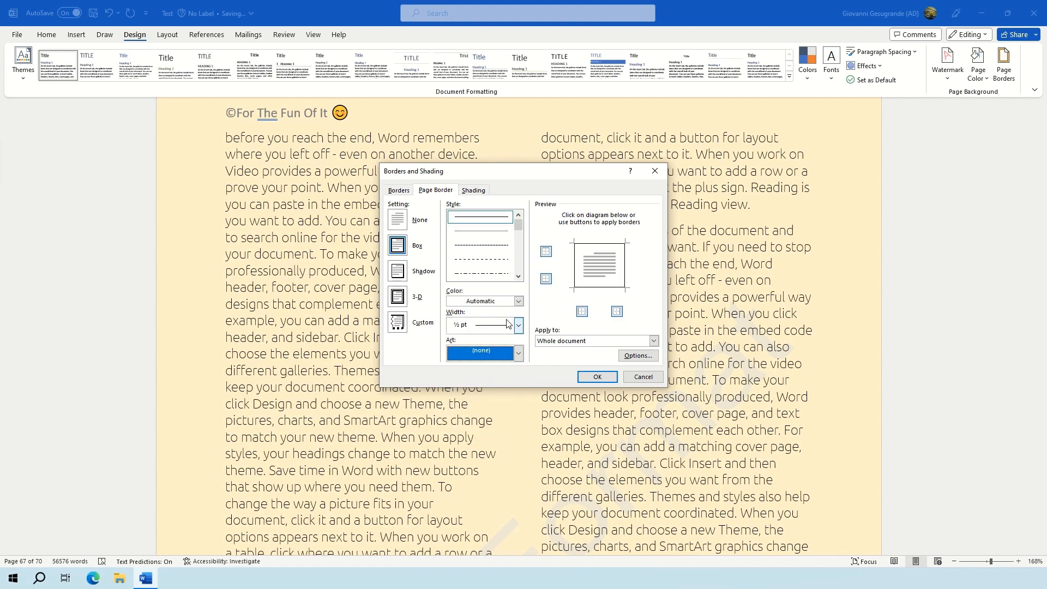
Apply a 3-D page border with a thick-and-thin line style at 2 ¼ pt to the whole document and check it on the pages
click(403, 299)
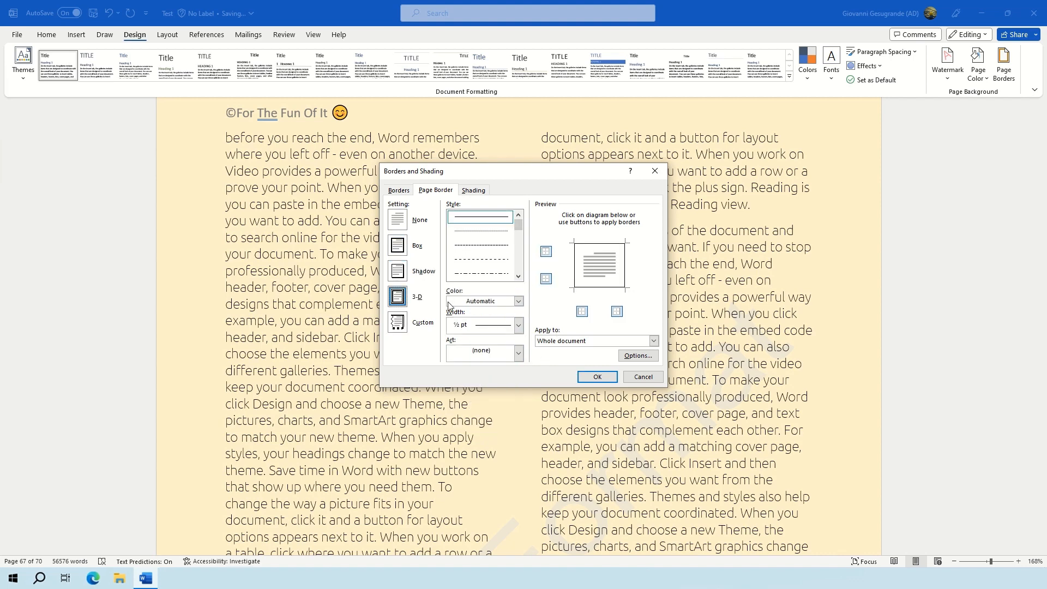
click(515, 264)
click(498, 273)
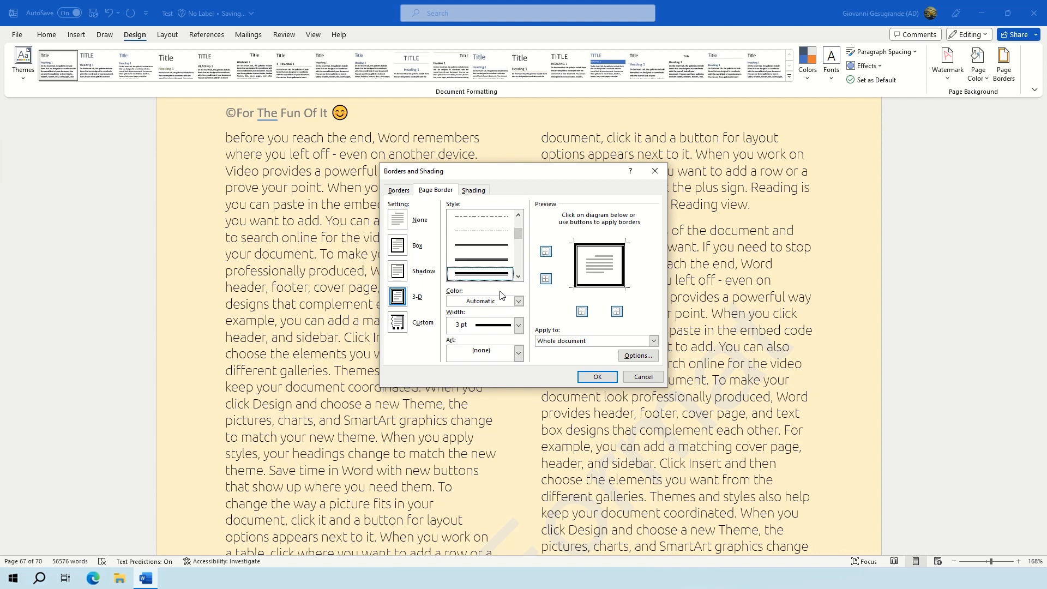
click(518, 326)
click(480, 413)
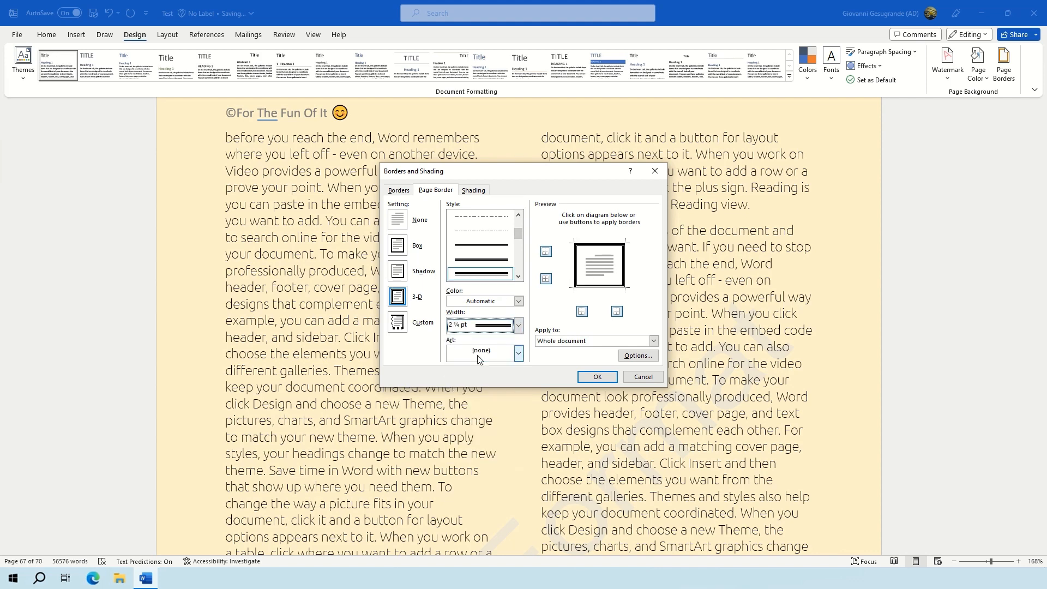
click(598, 376)
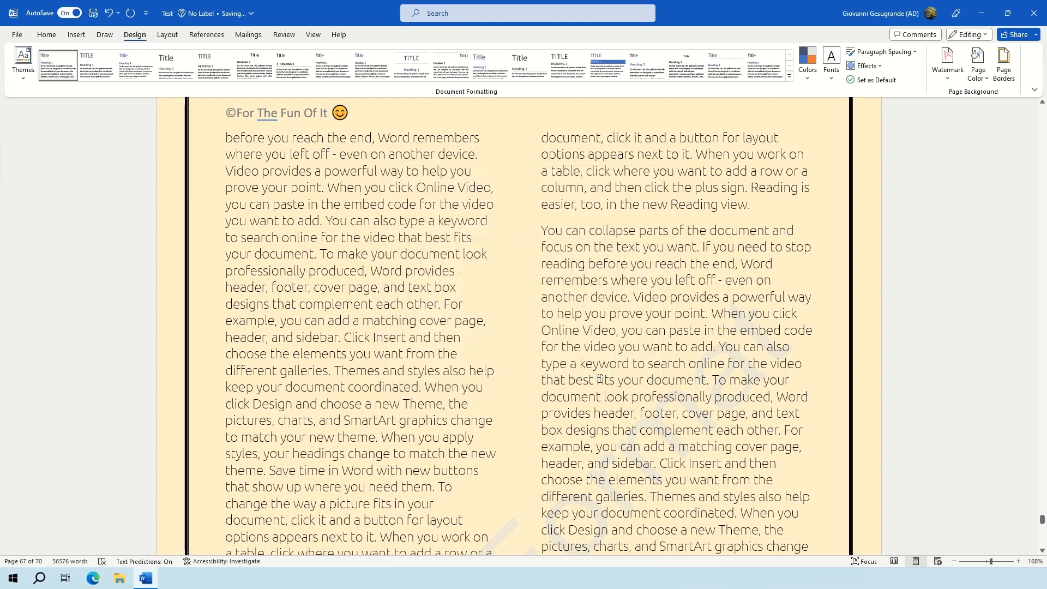
scroll(392, 274, up, 8)
scroll(392, 275, up, 20)
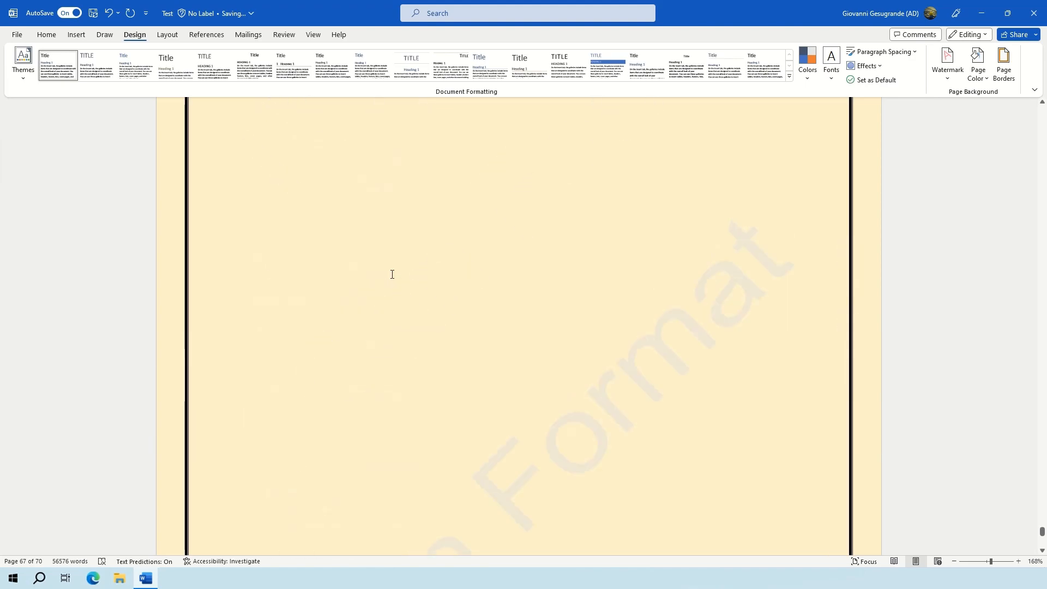
scroll(392, 274, up, 10)
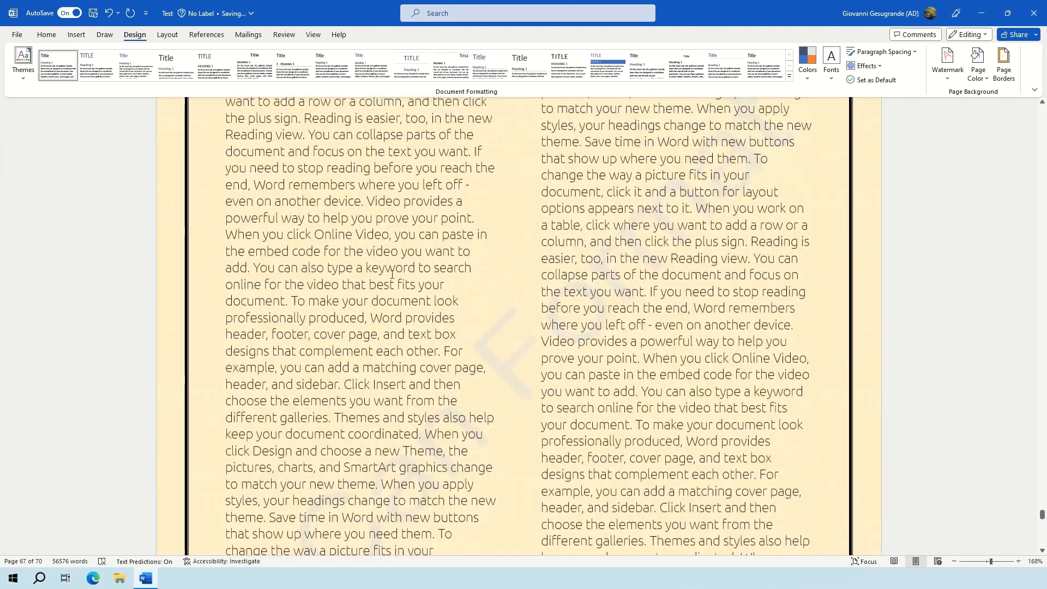